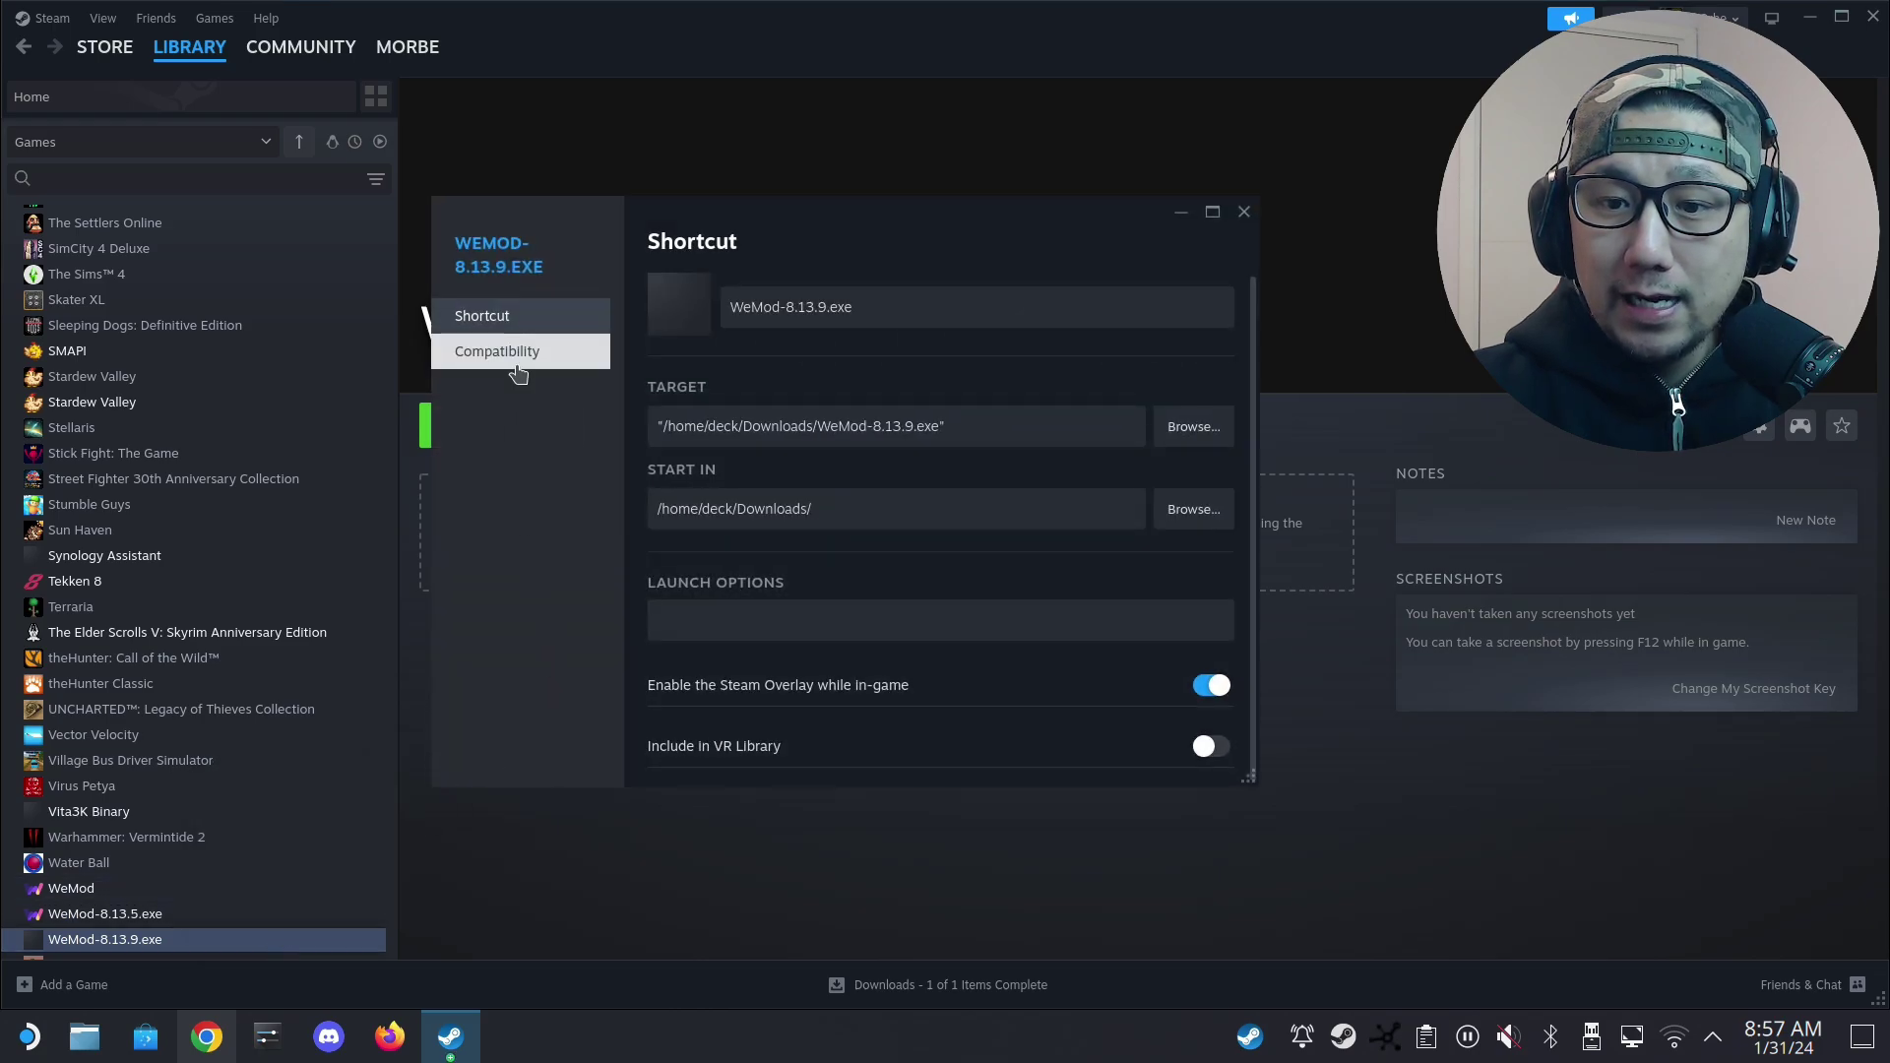
Force the WeMod-8.13.9.exe shortcut's Steam Play compatibility tool to Proton-6.19-GE-2 and close its properties.
click(518, 370)
click(763, 295)
click(716, 351)
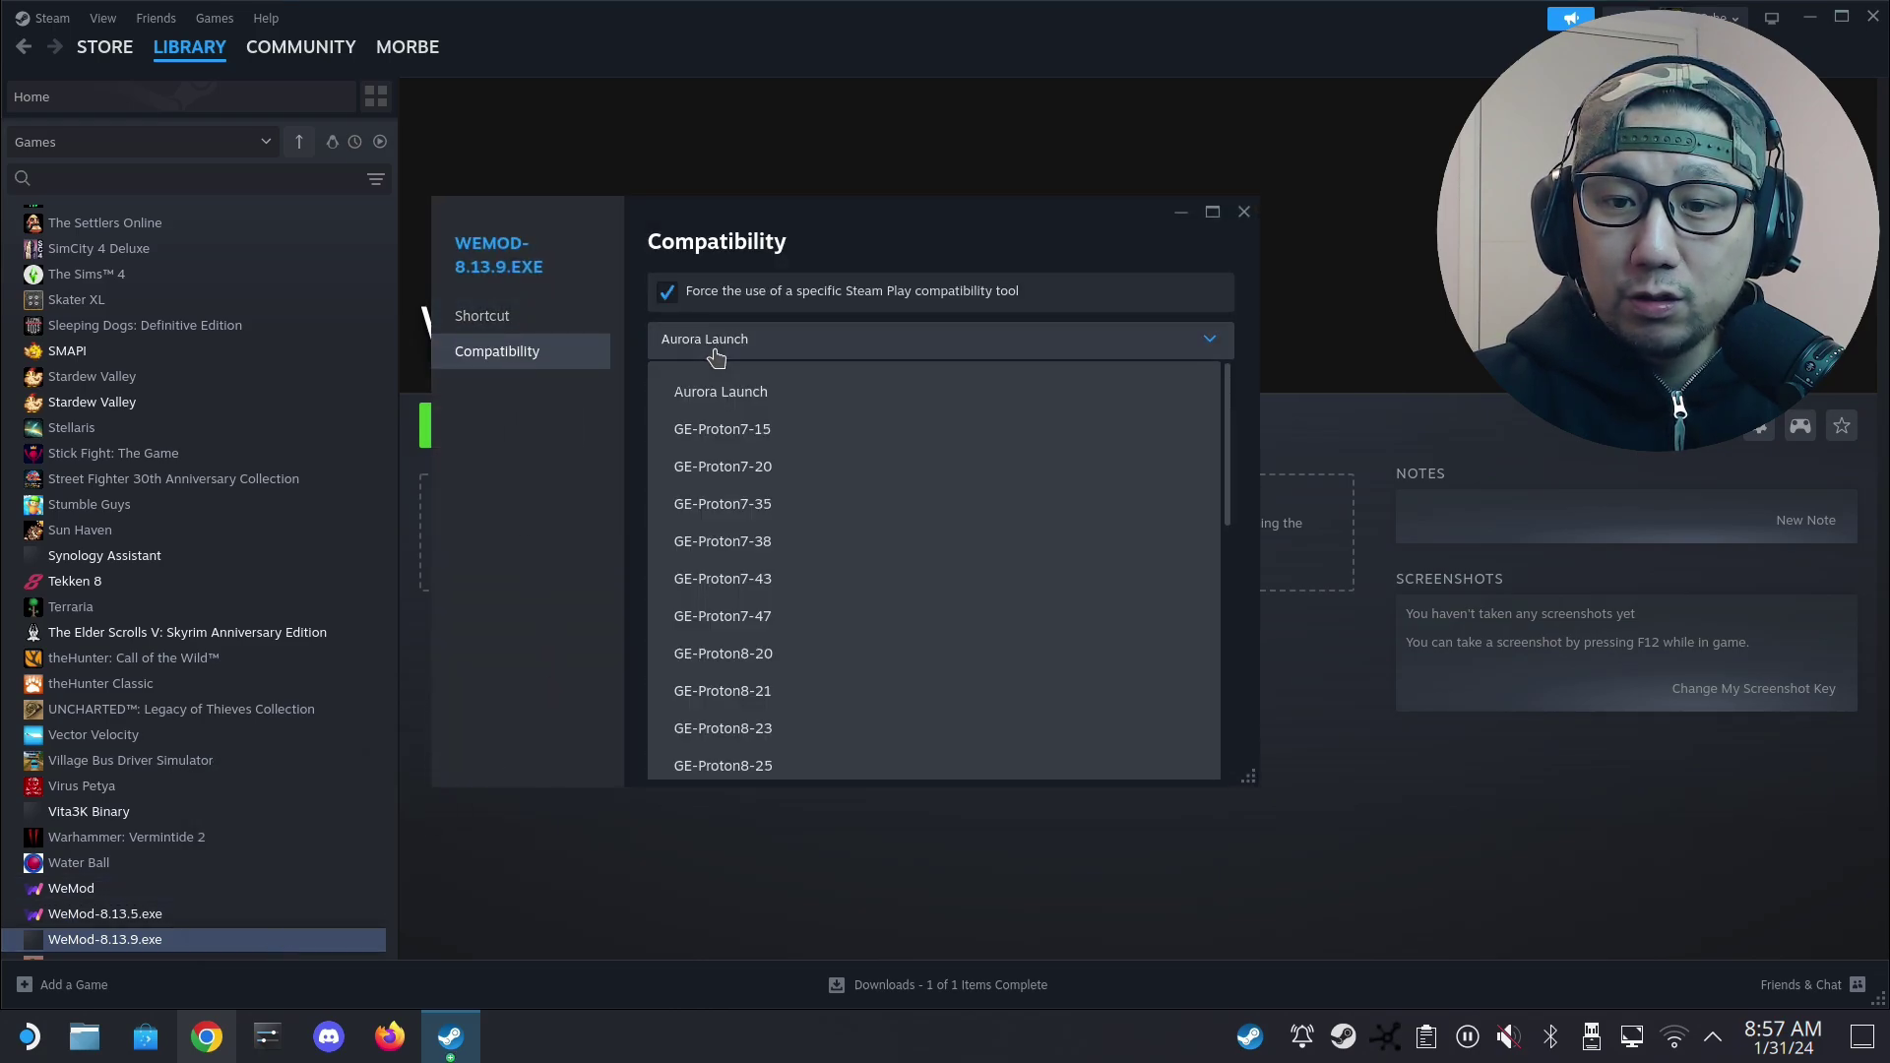
scroll(822, 645, down, 1)
scroll(822, 645, down, 4)
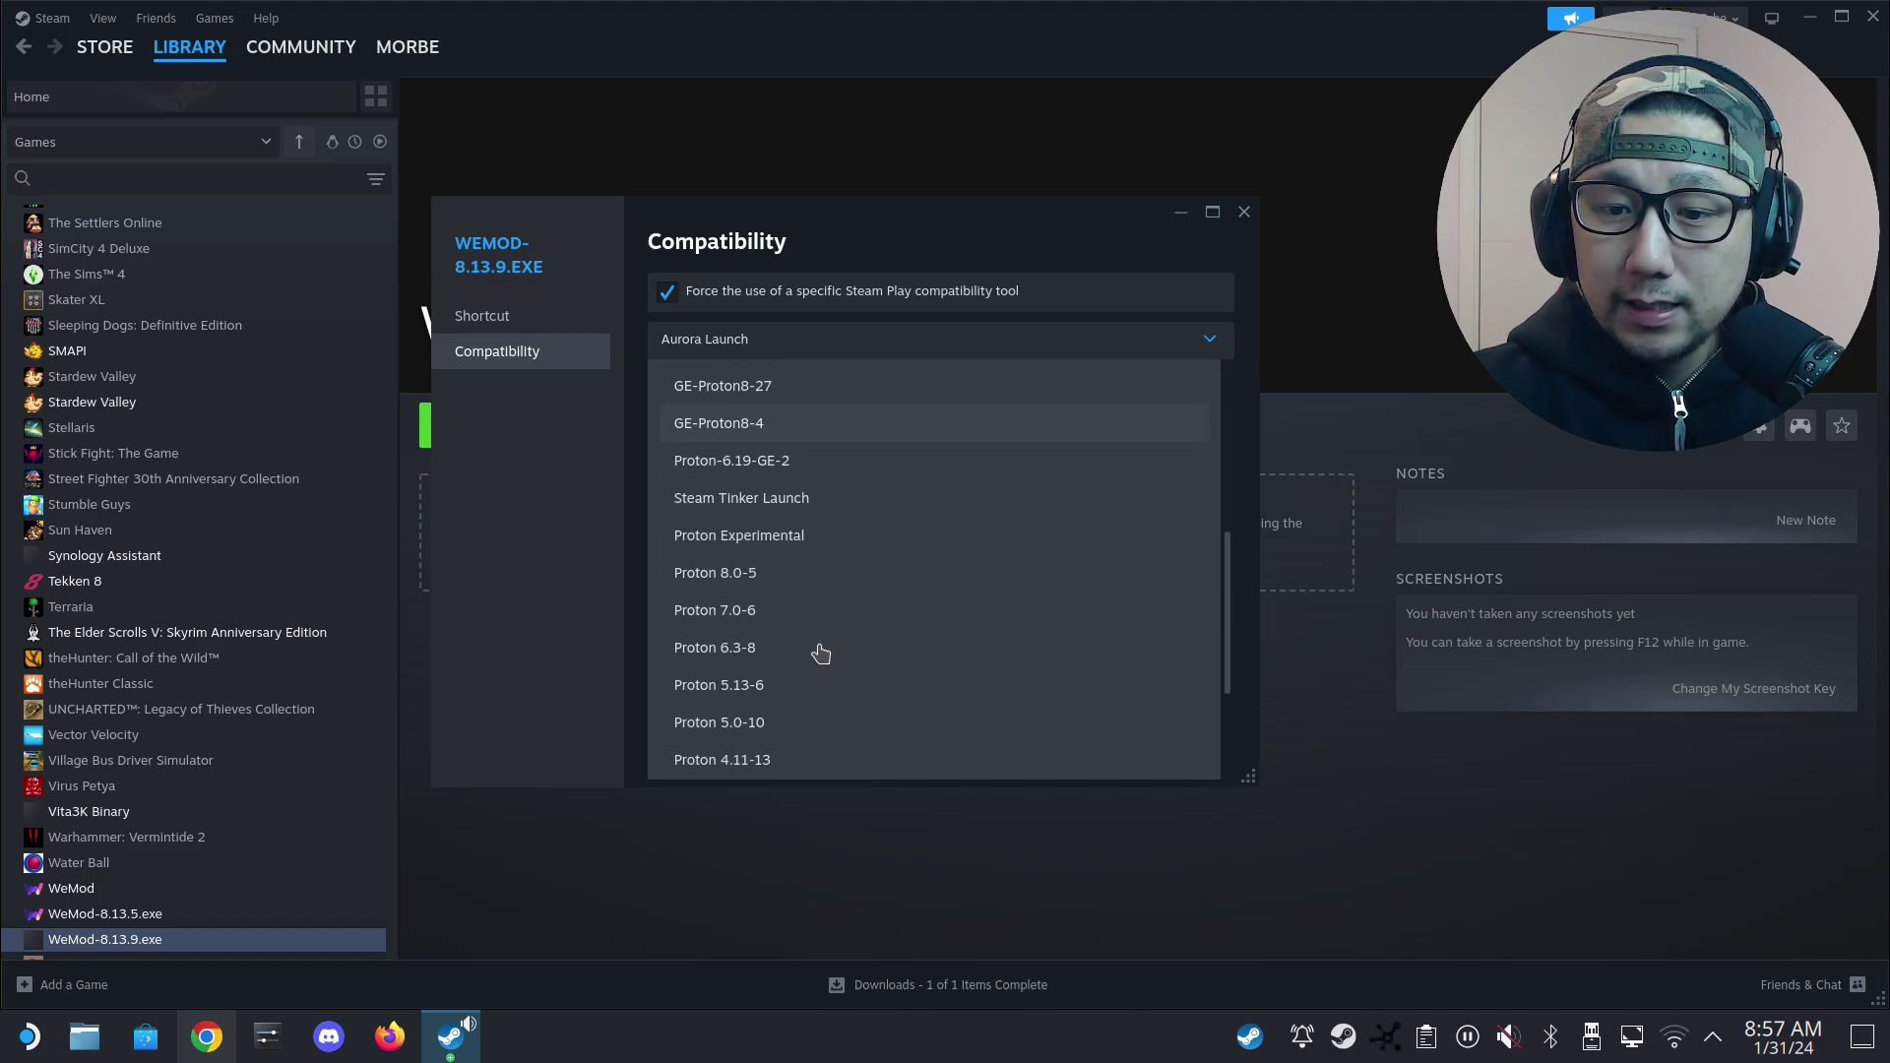
scroll(820, 653, down, 2)
scroll(821, 645, up, 3)
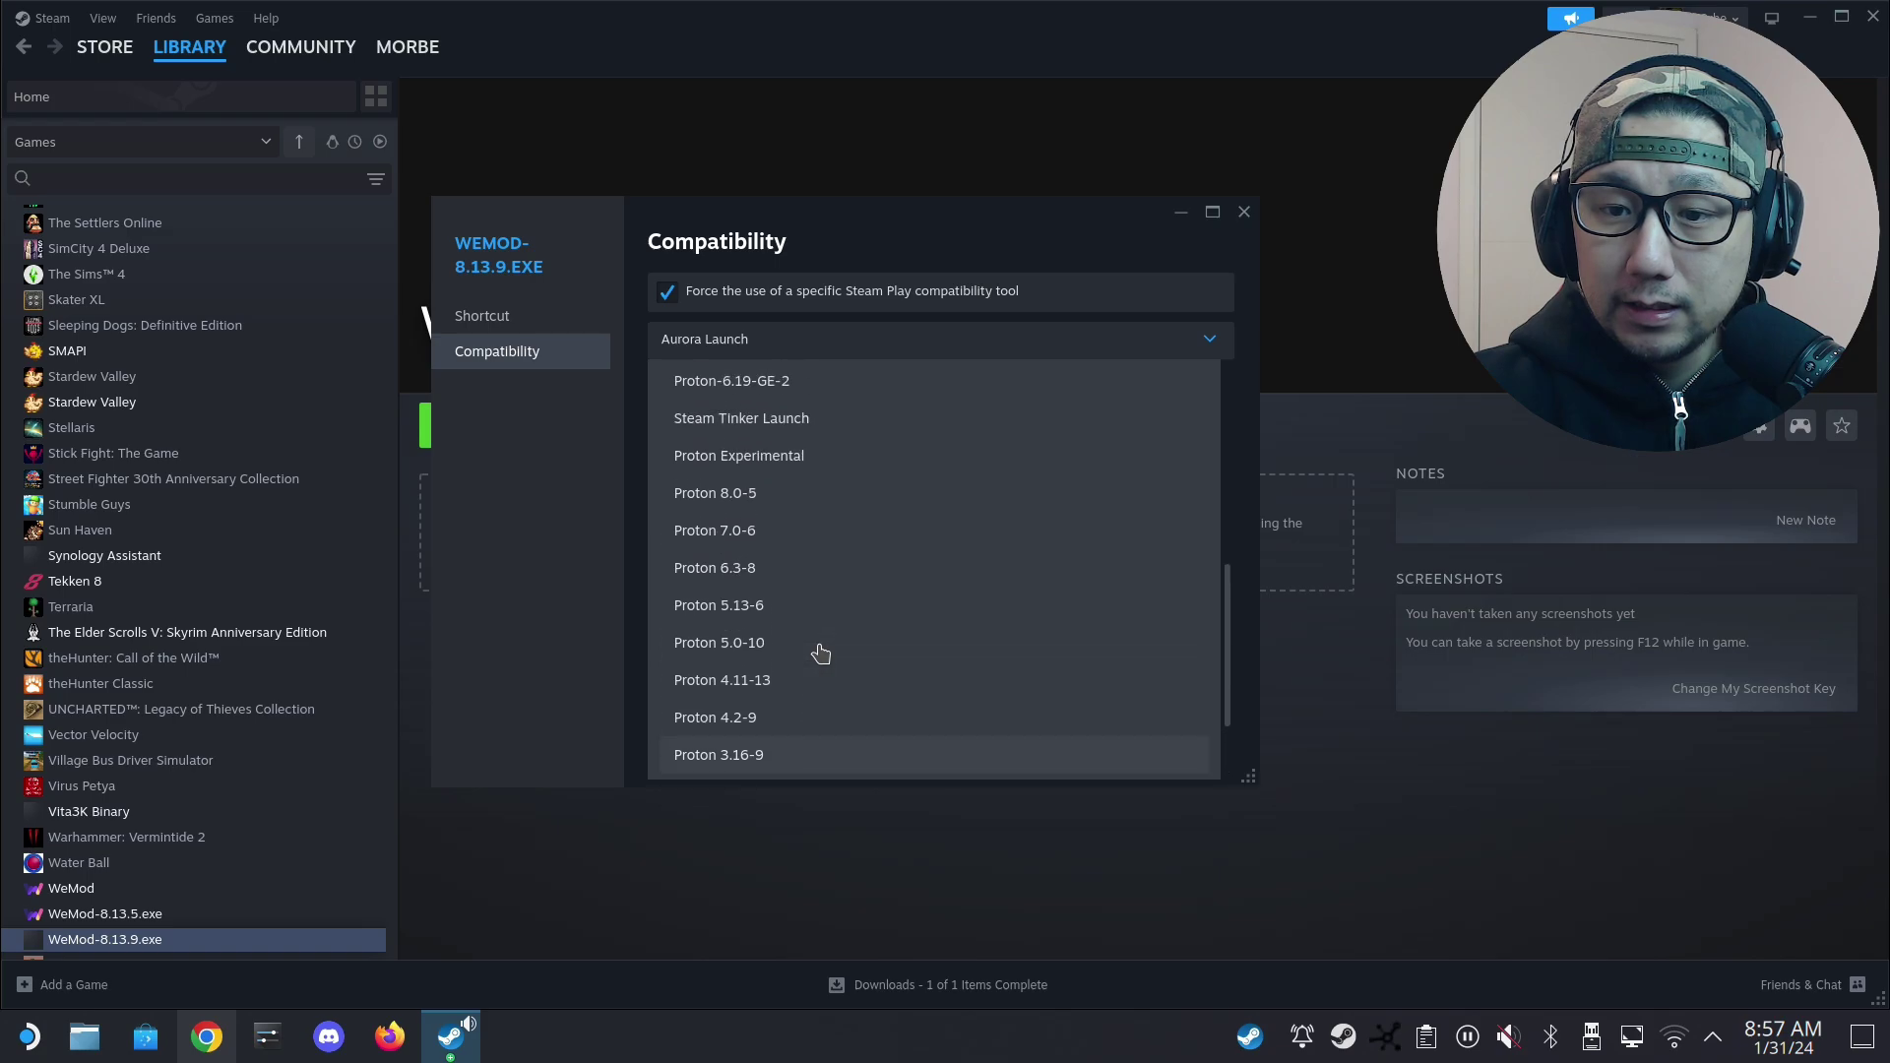
scroll(815, 625, up, 2)
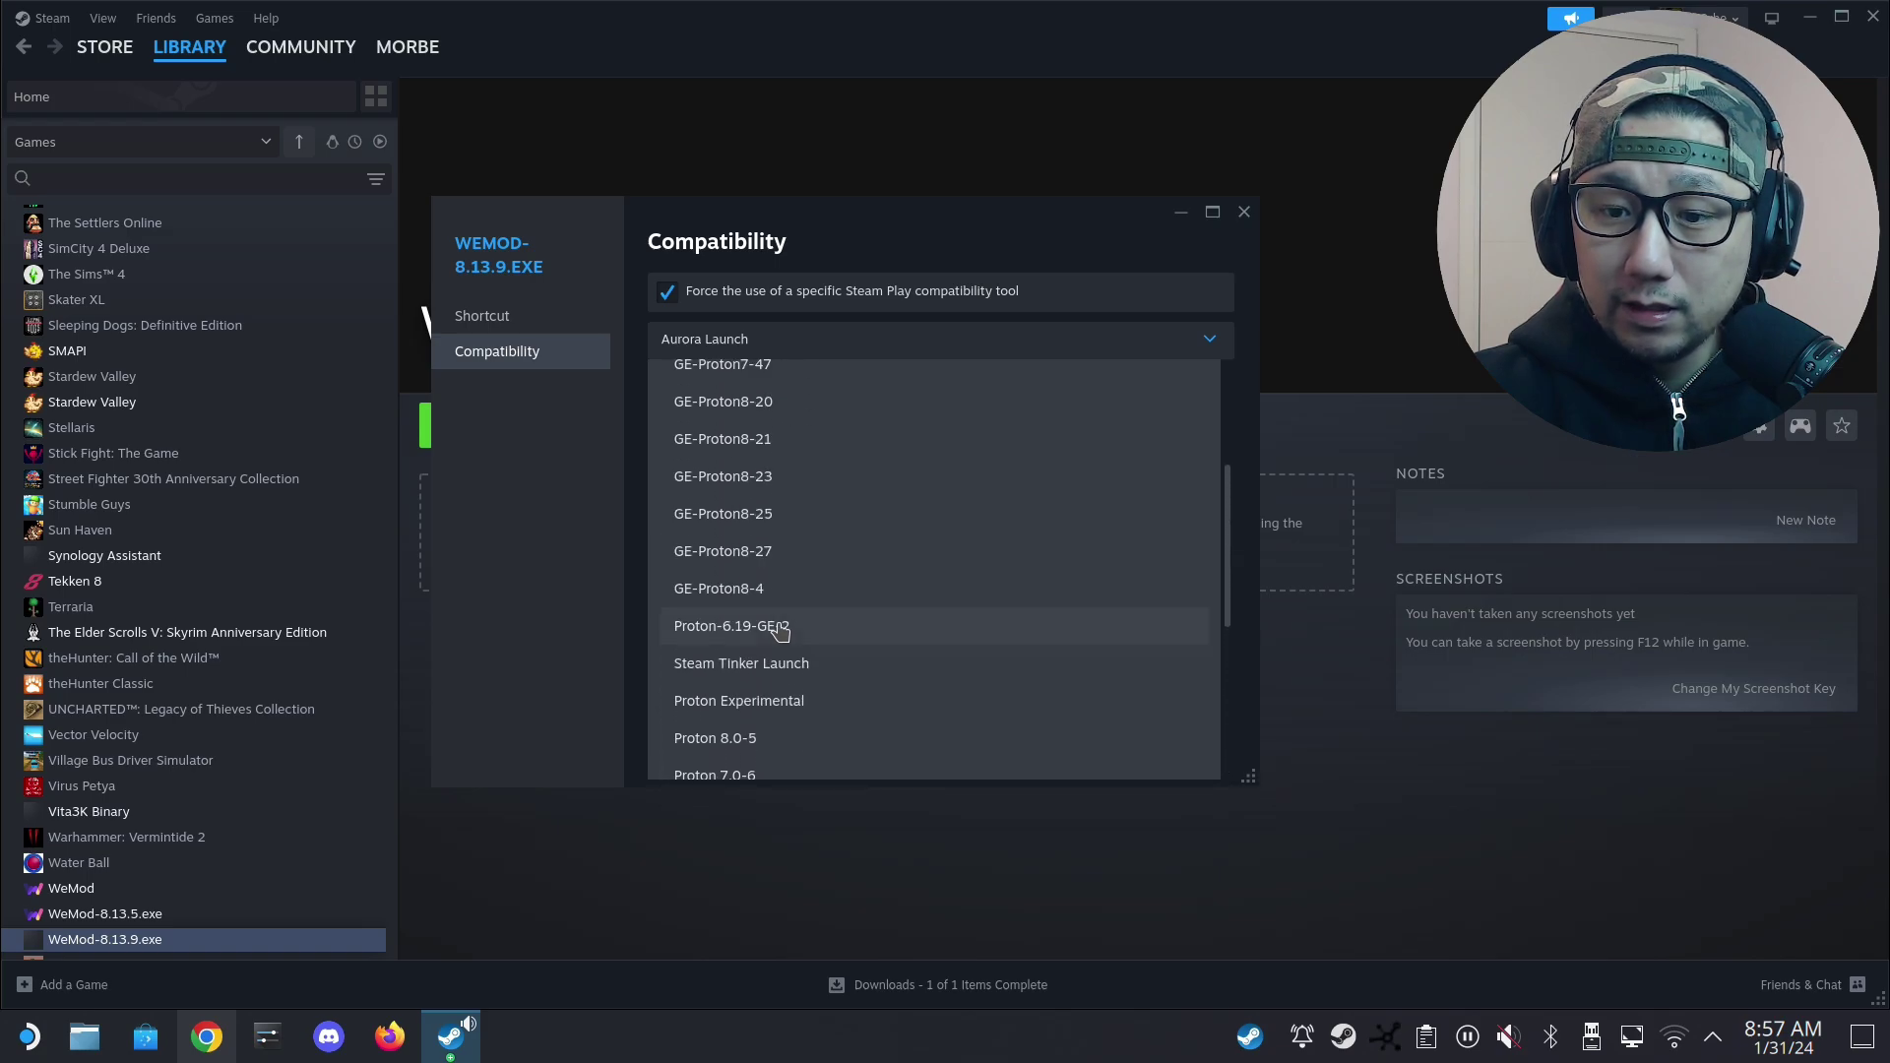
click(844, 633)
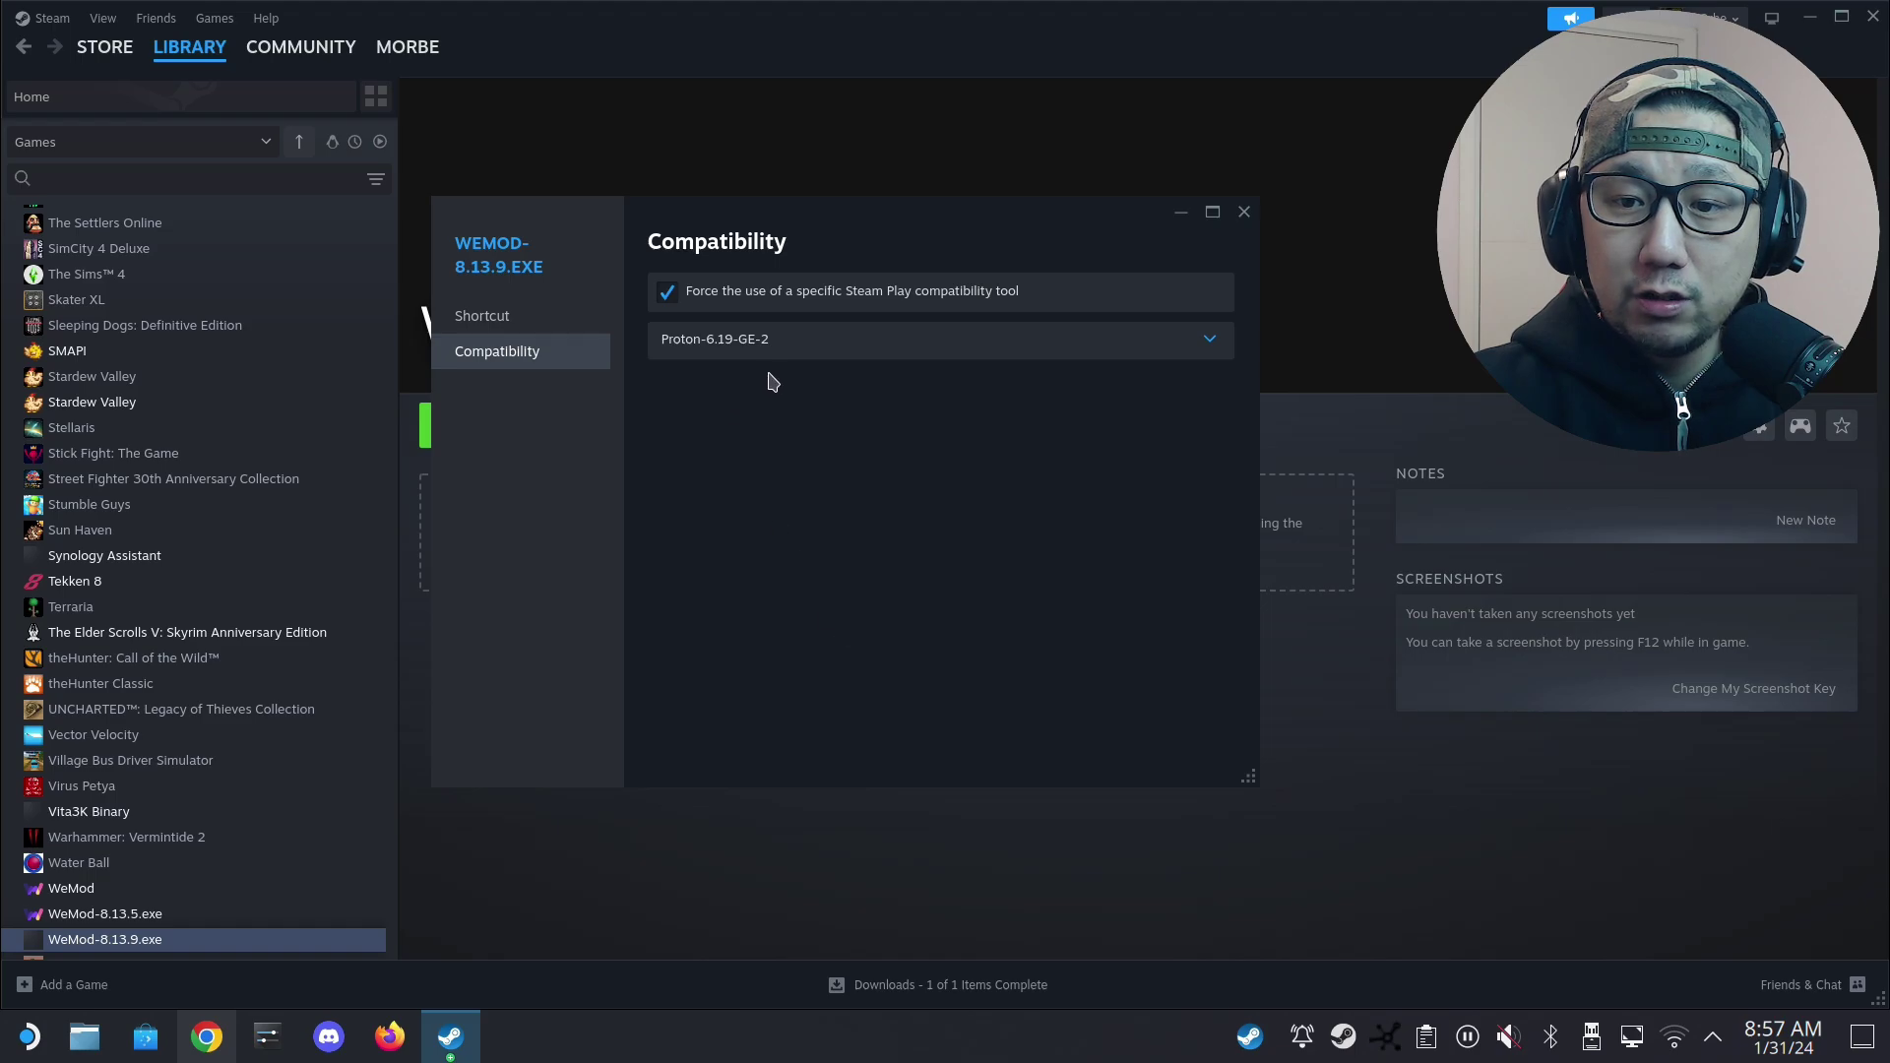
click(1244, 214)
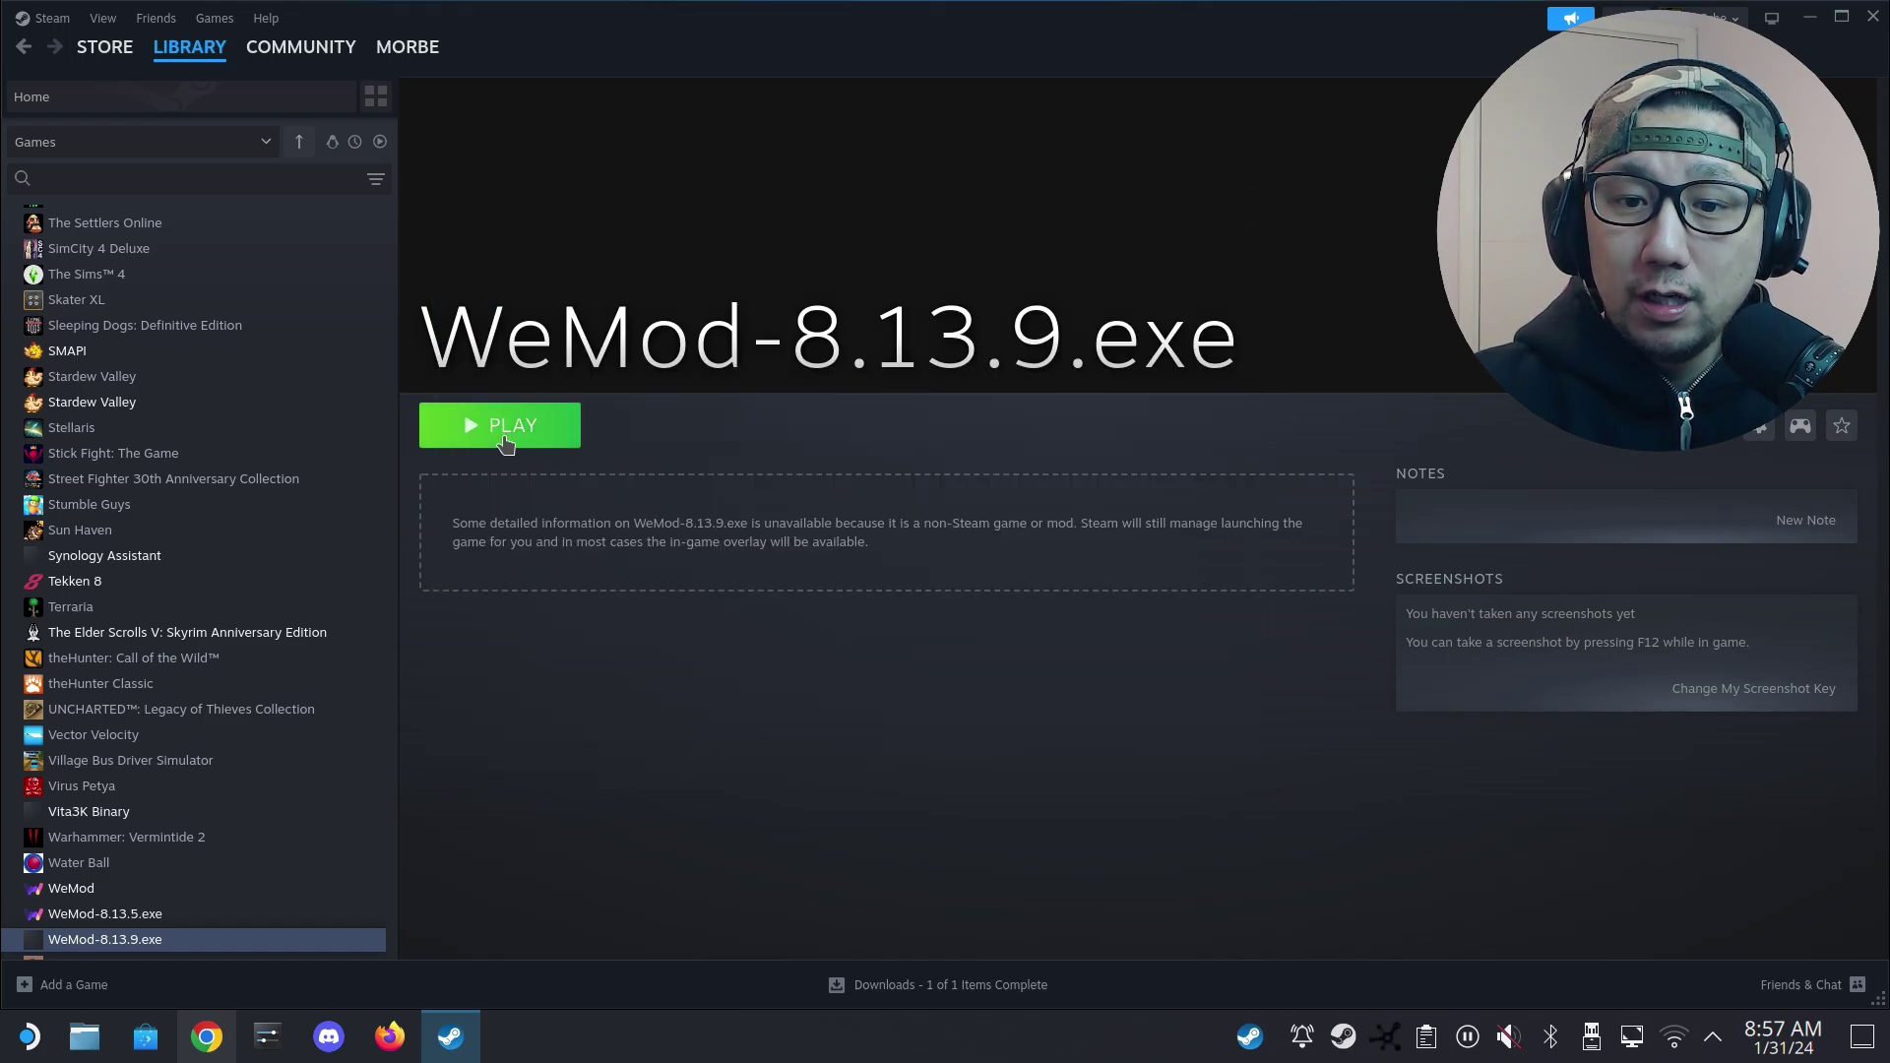
Launch WeMod-8.13.9.exe, dismiss the mscoree.dll and 'Installation has failed' errors, then stop it.
click(488, 443)
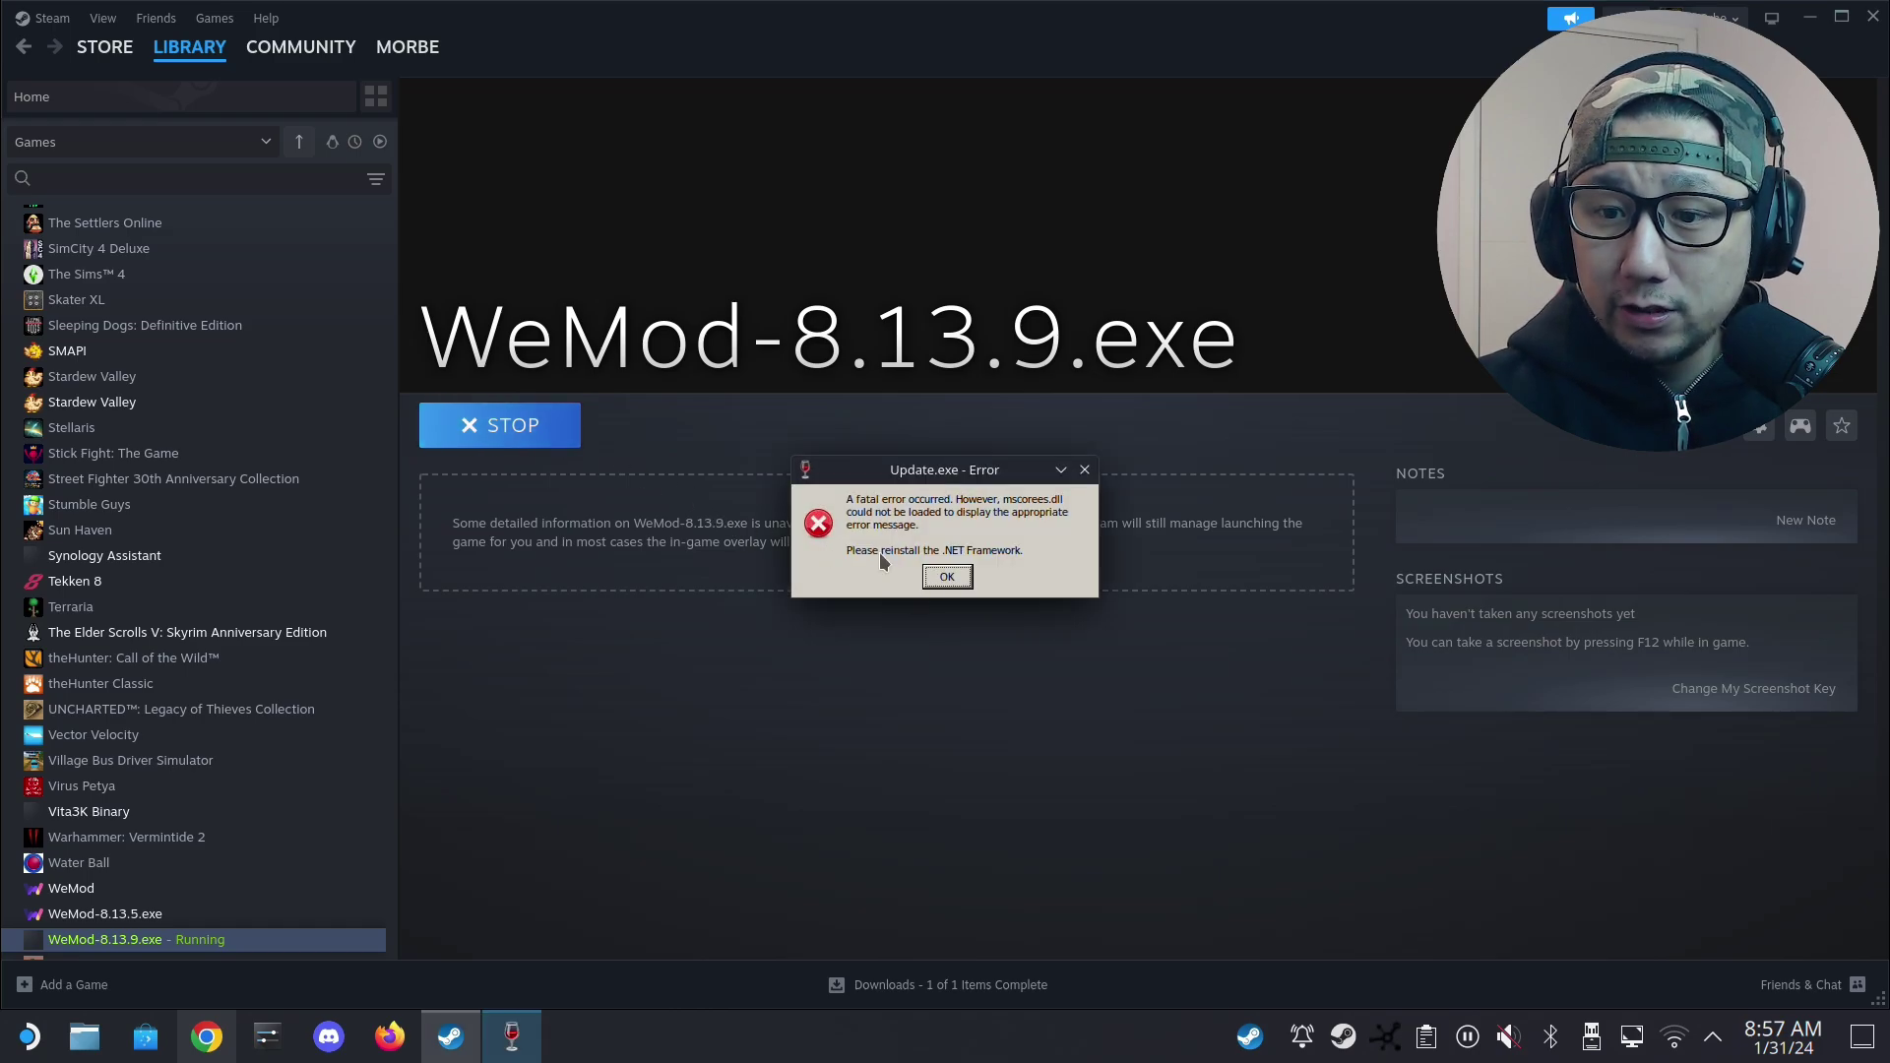
click(961, 579)
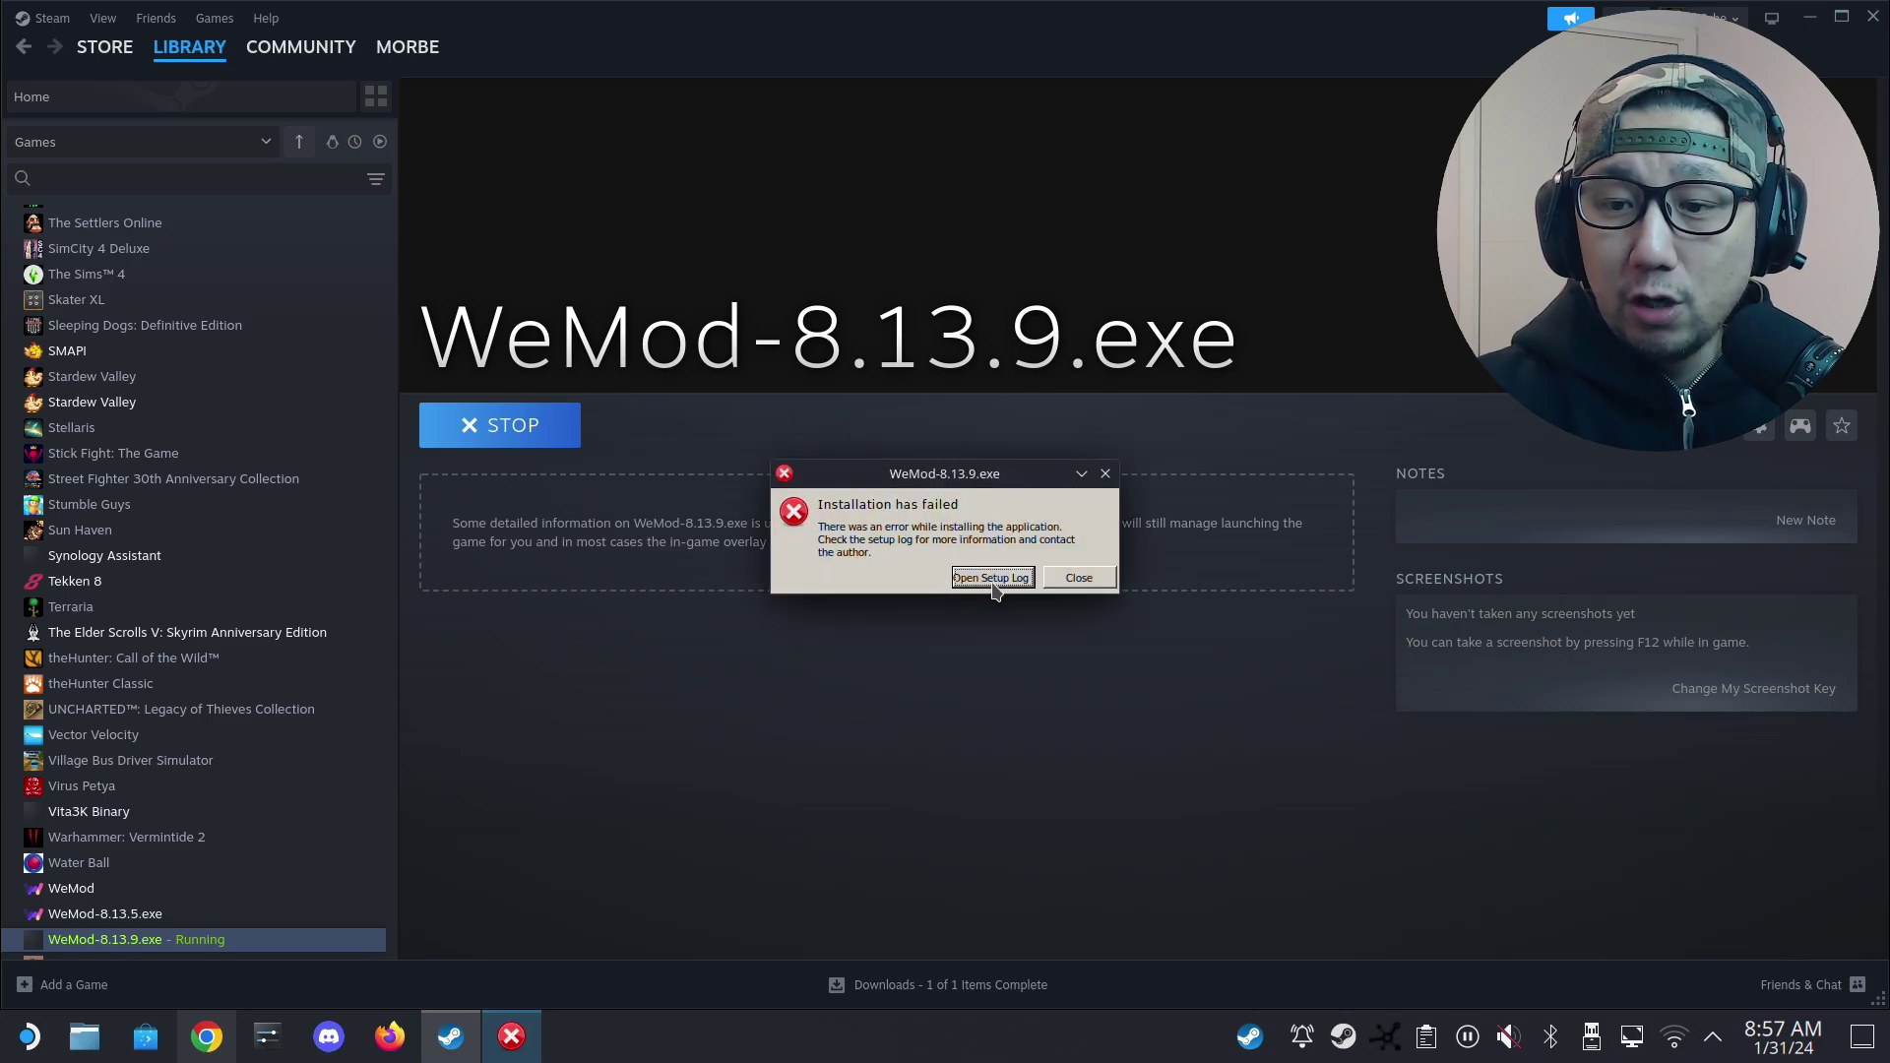
click(1067, 581)
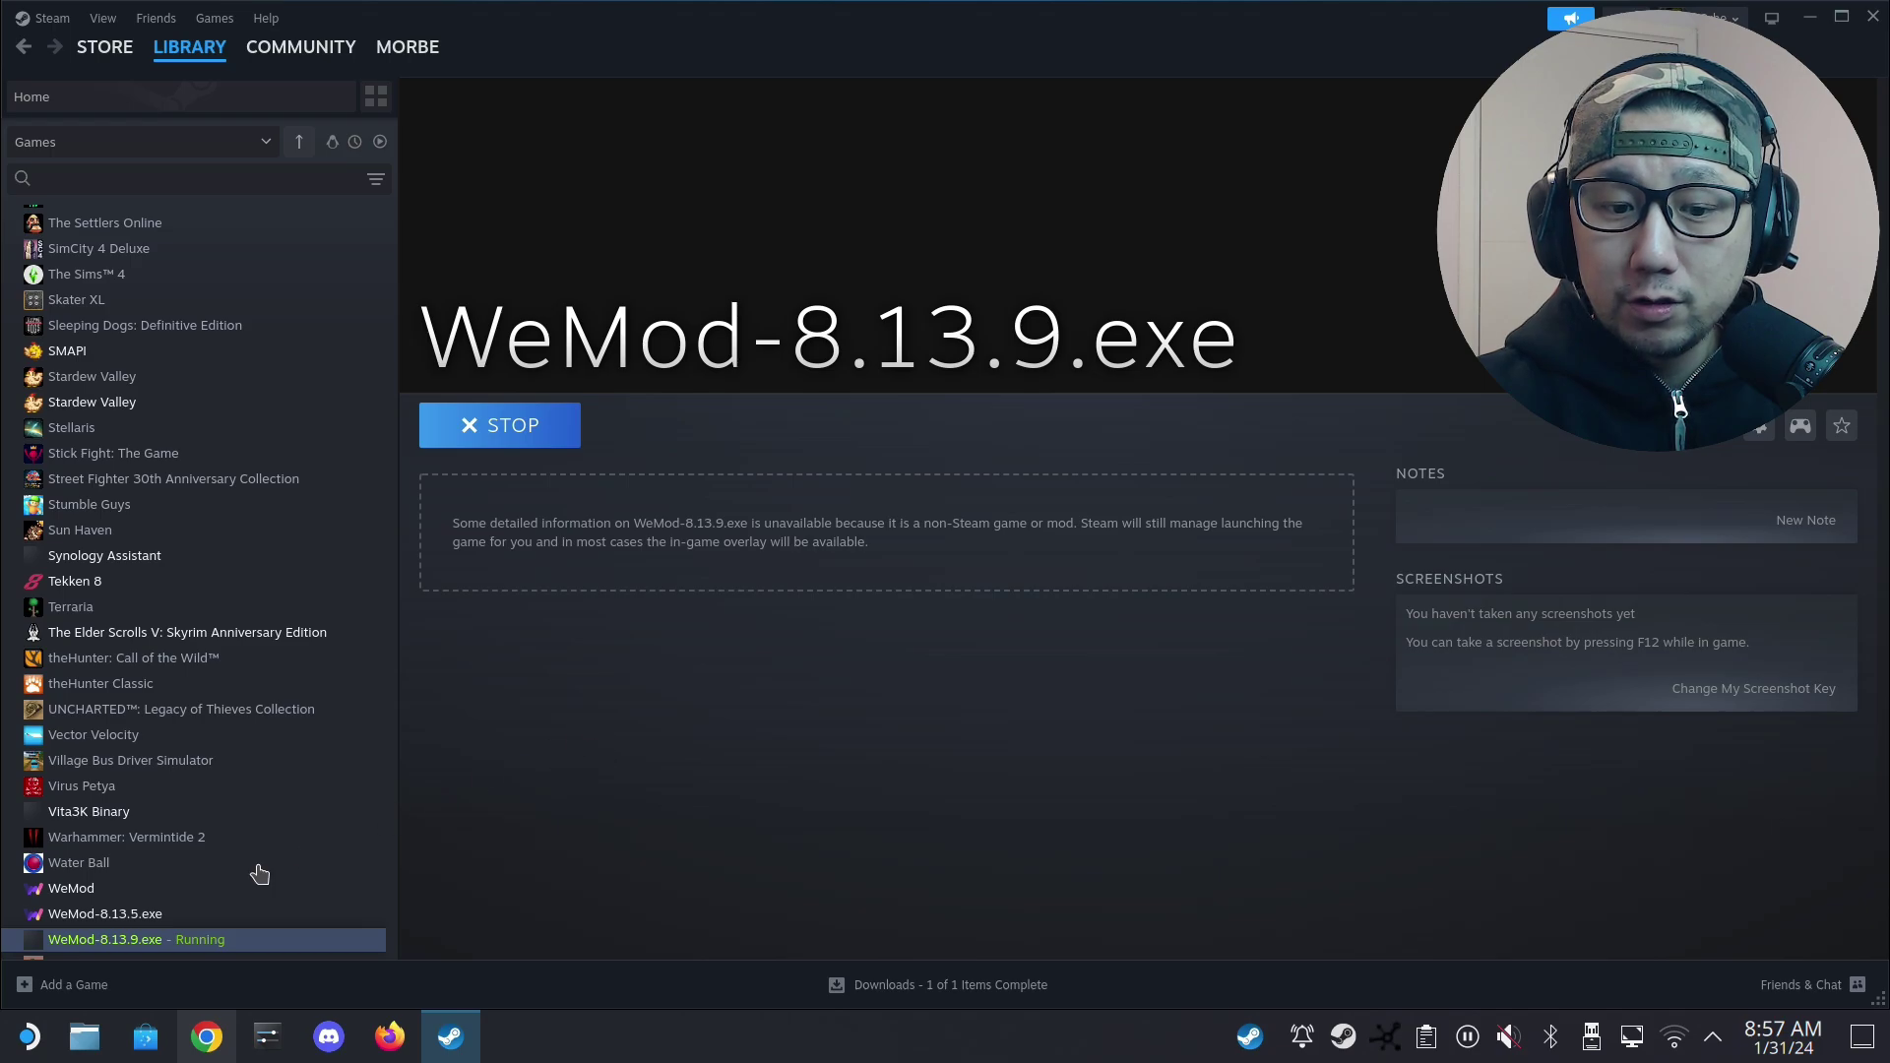
click(541, 431)
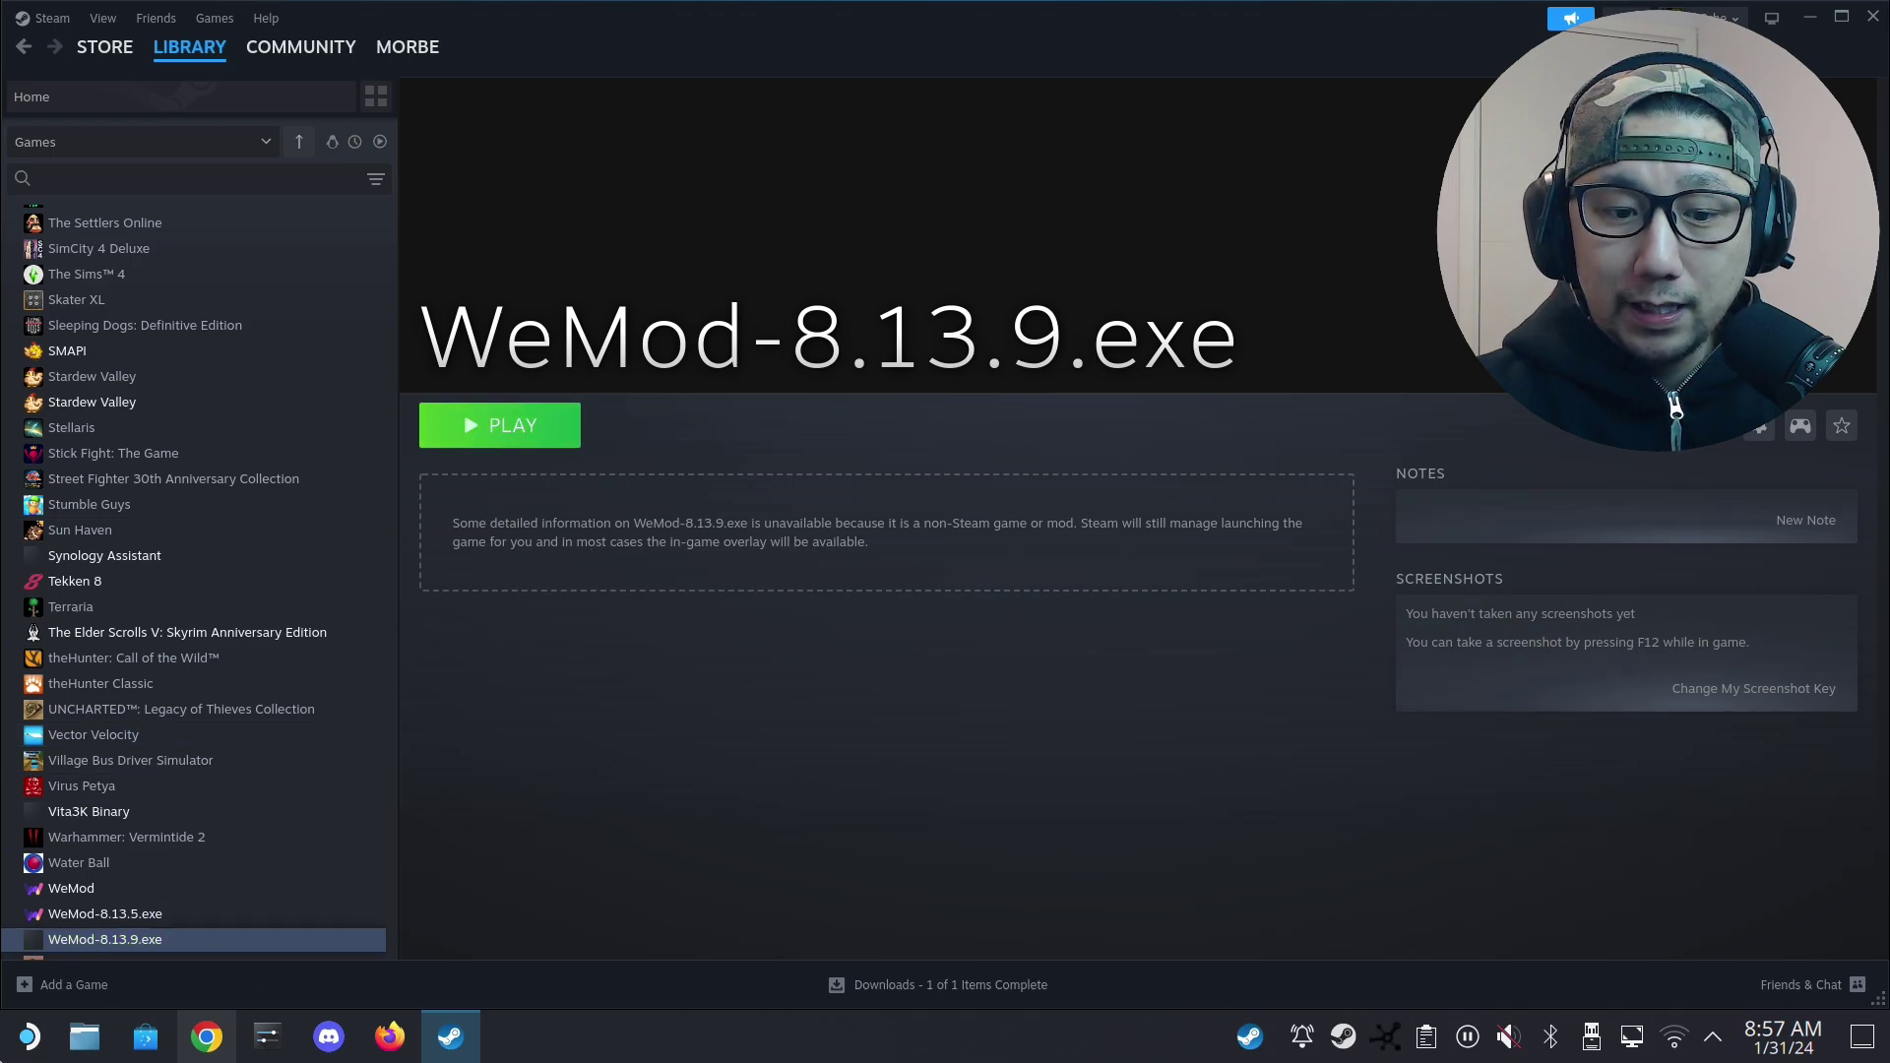
key(super)
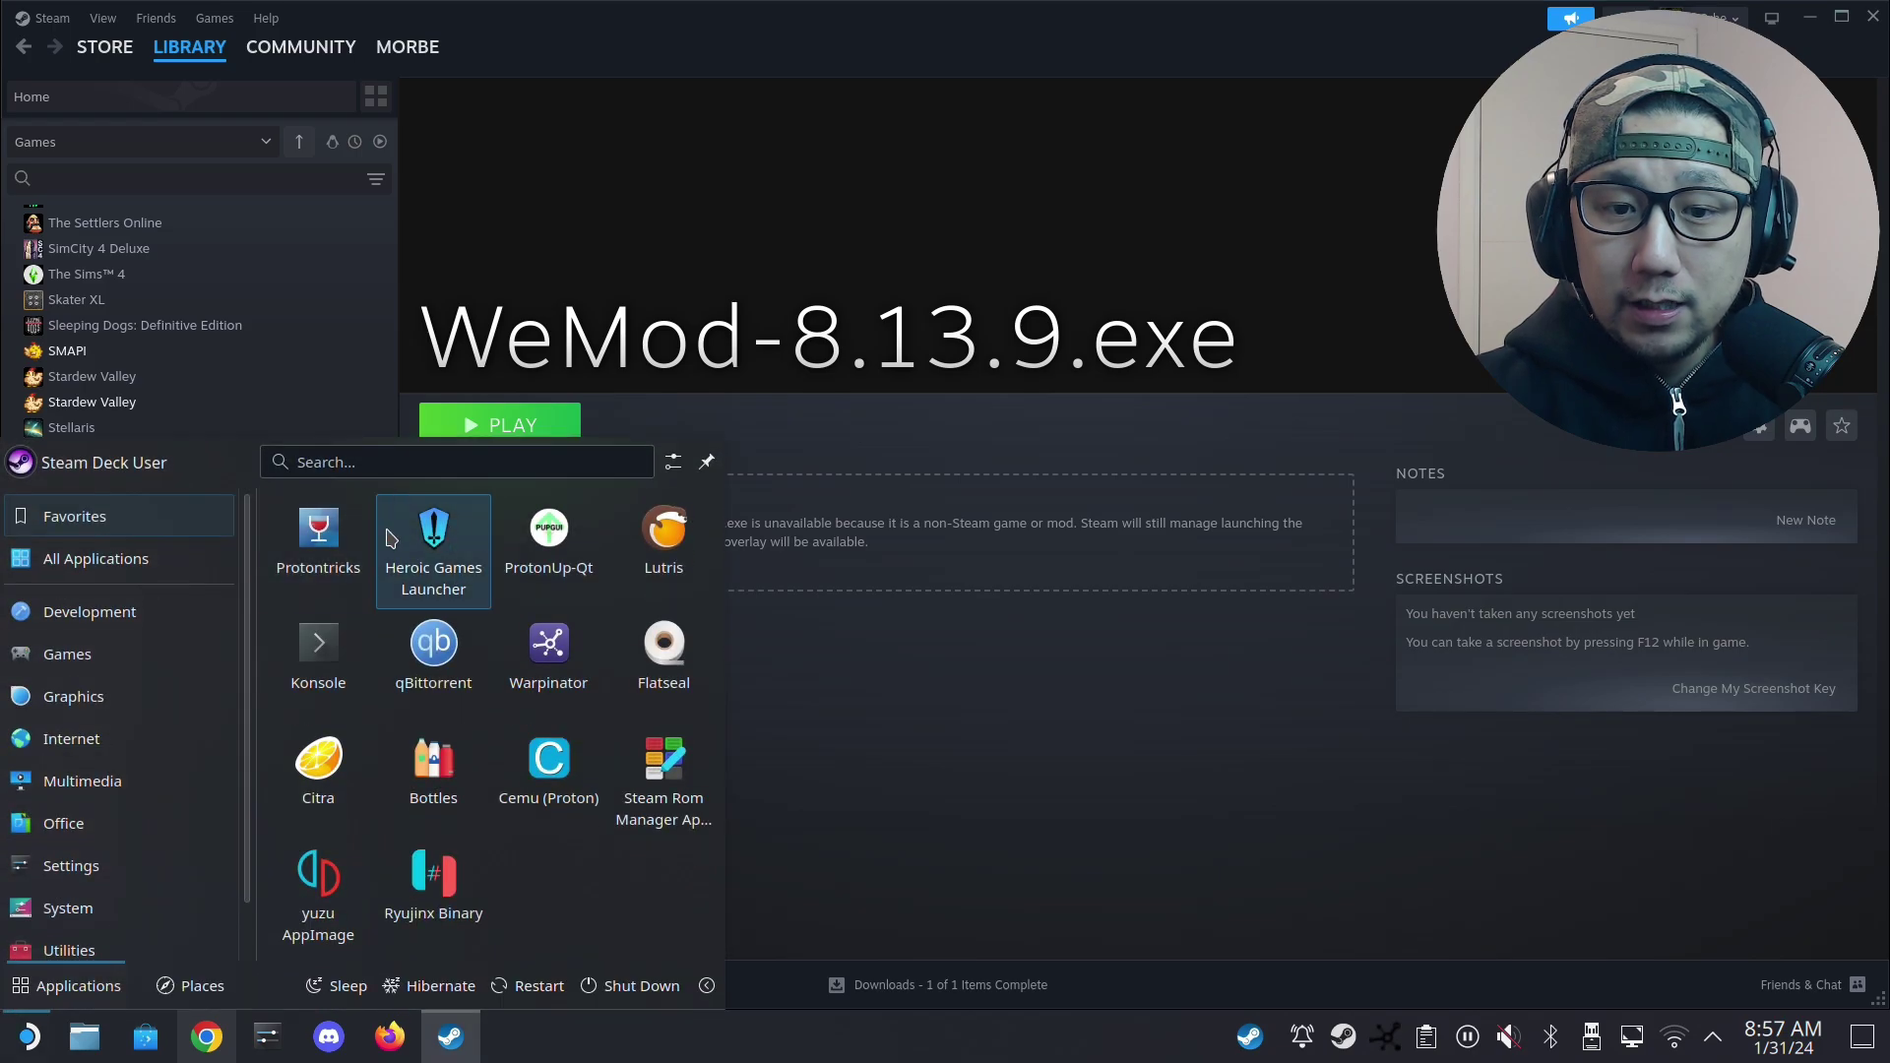
Open Protontricks on 'Non-Steam shortcut: WeMod-8.13.9.exe' and dismiss the wine 6.19 unsupported warning.
click(317, 559)
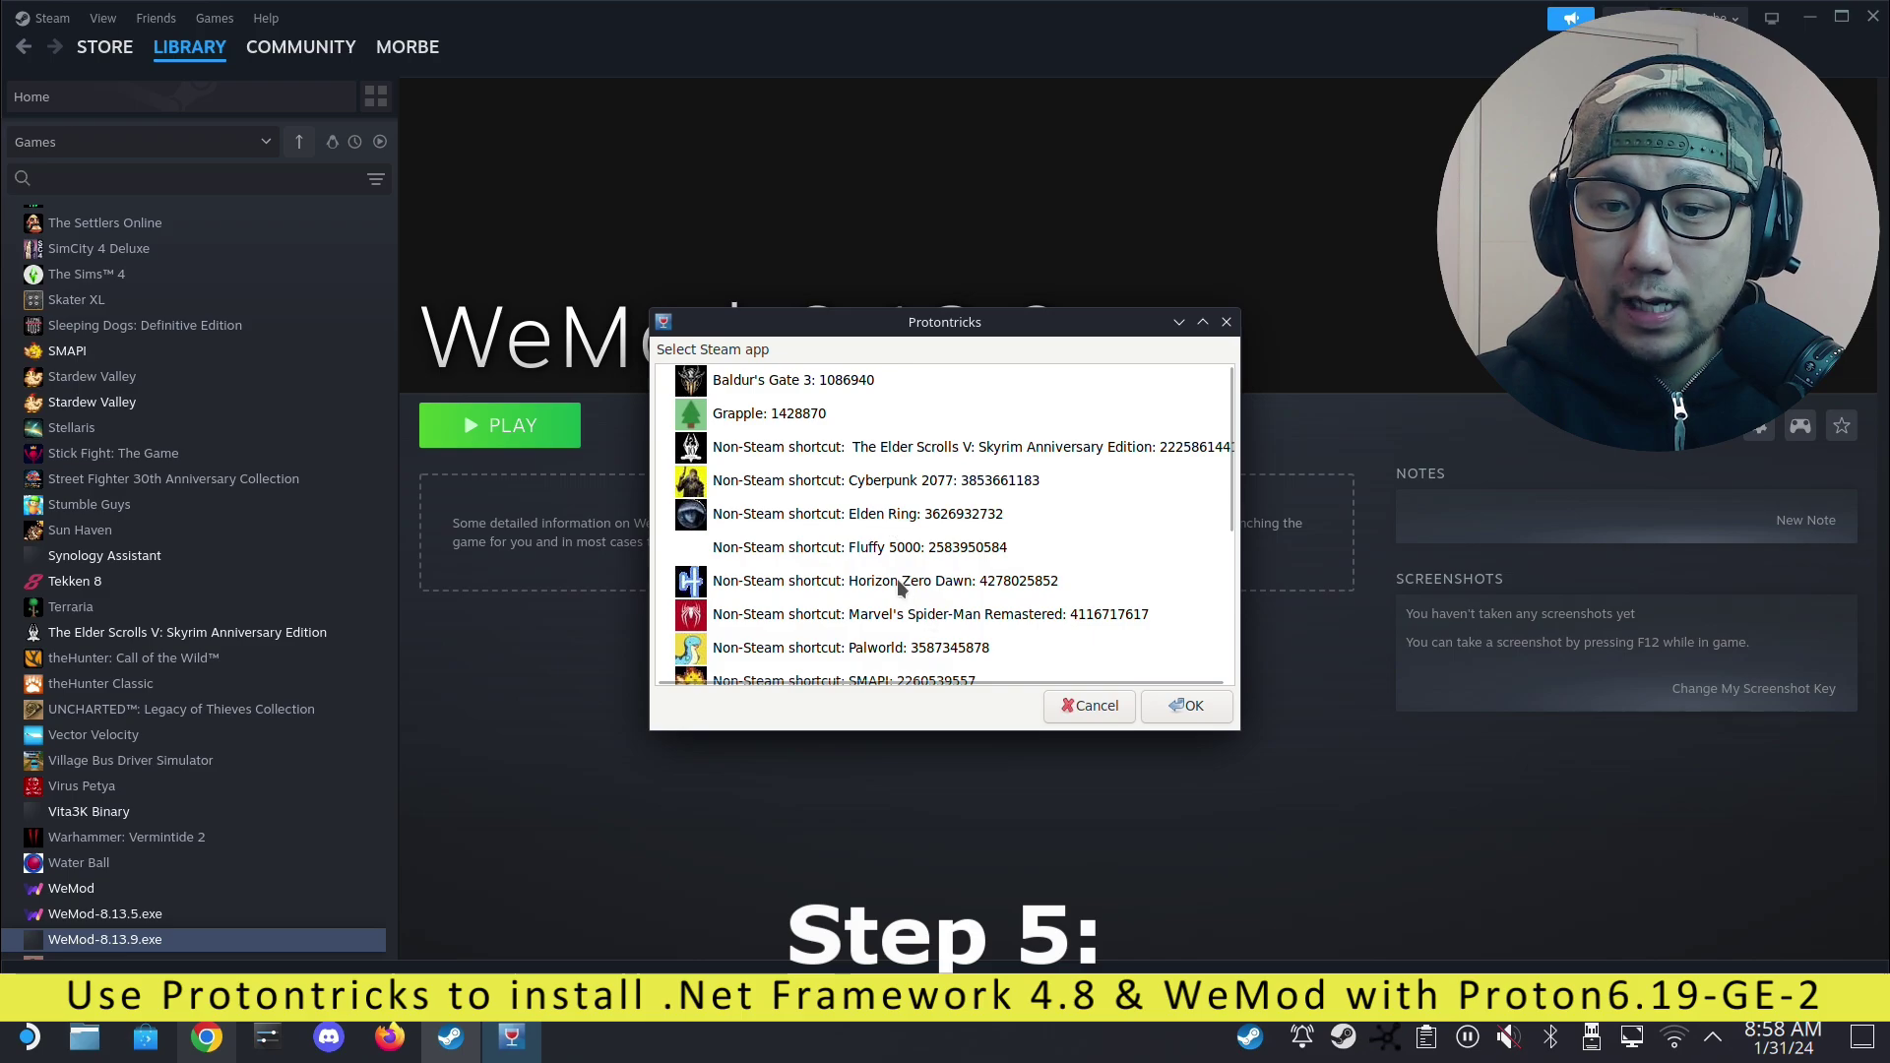
scroll(899, 587, down, 5)
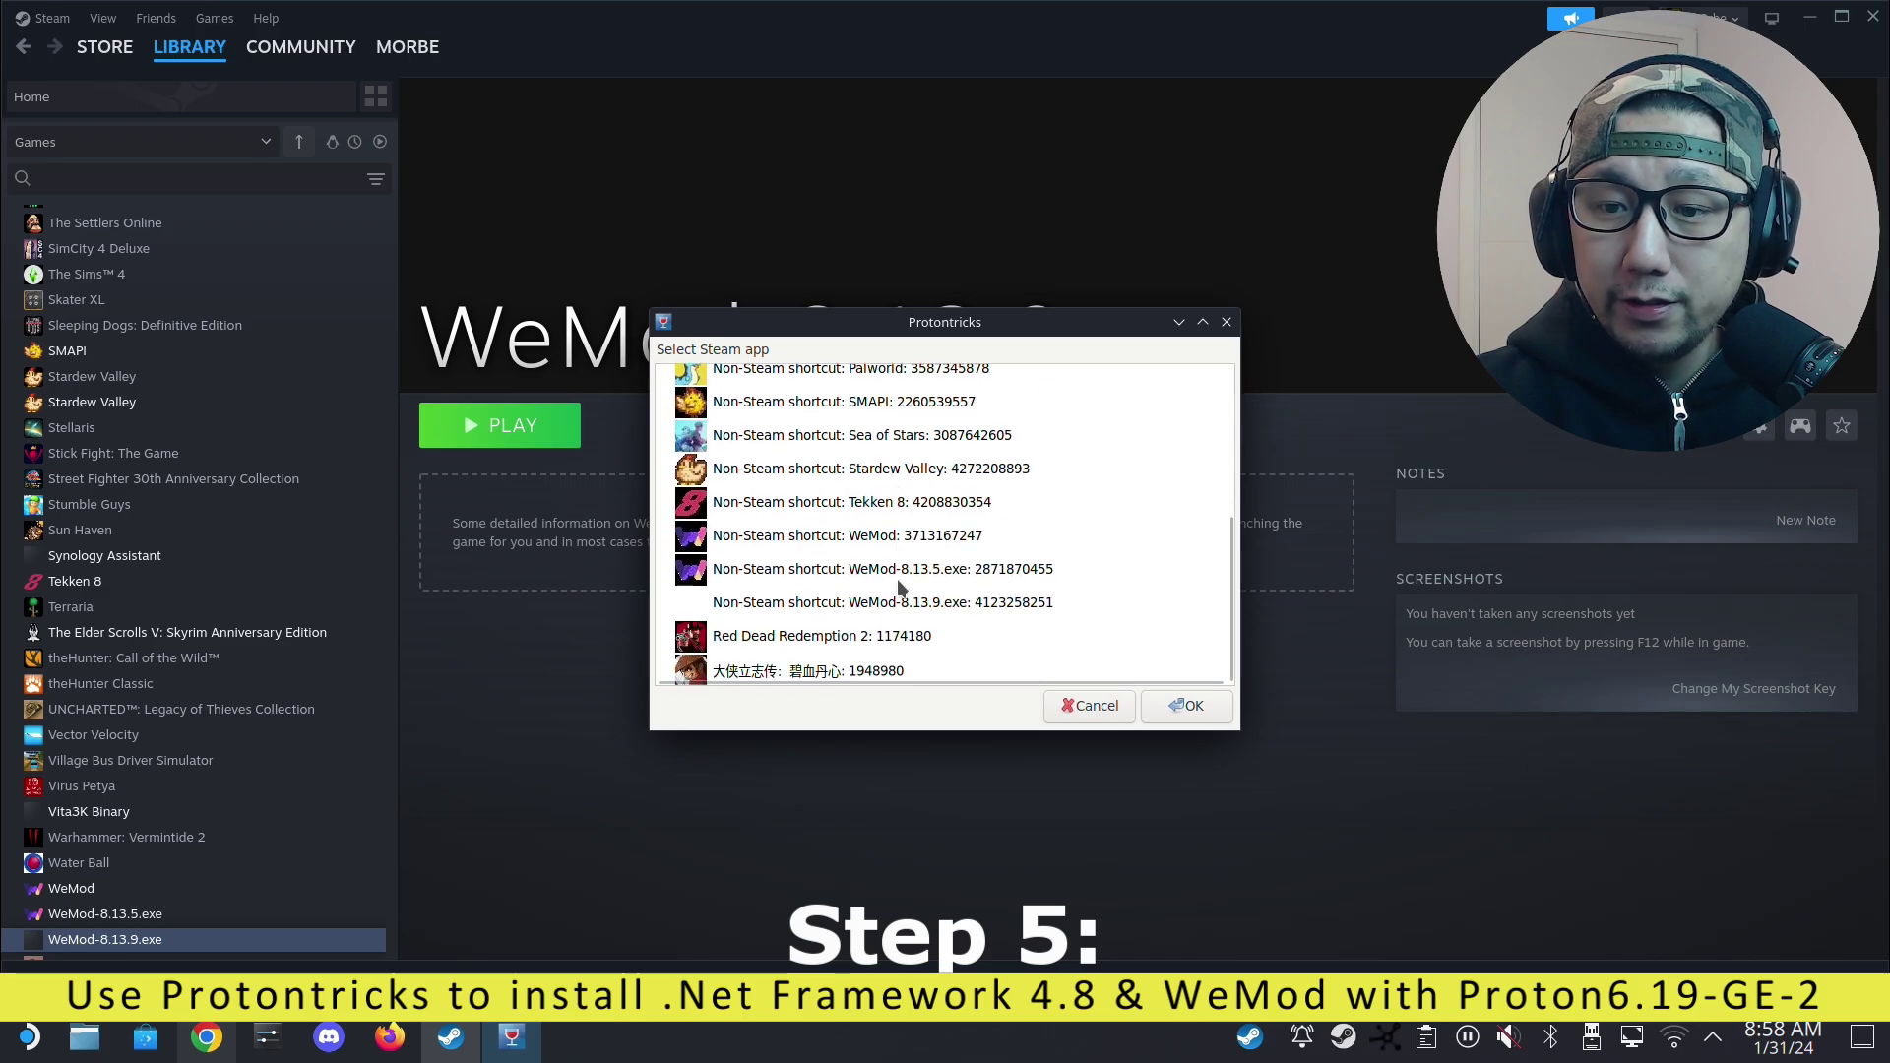
click(709, 612)
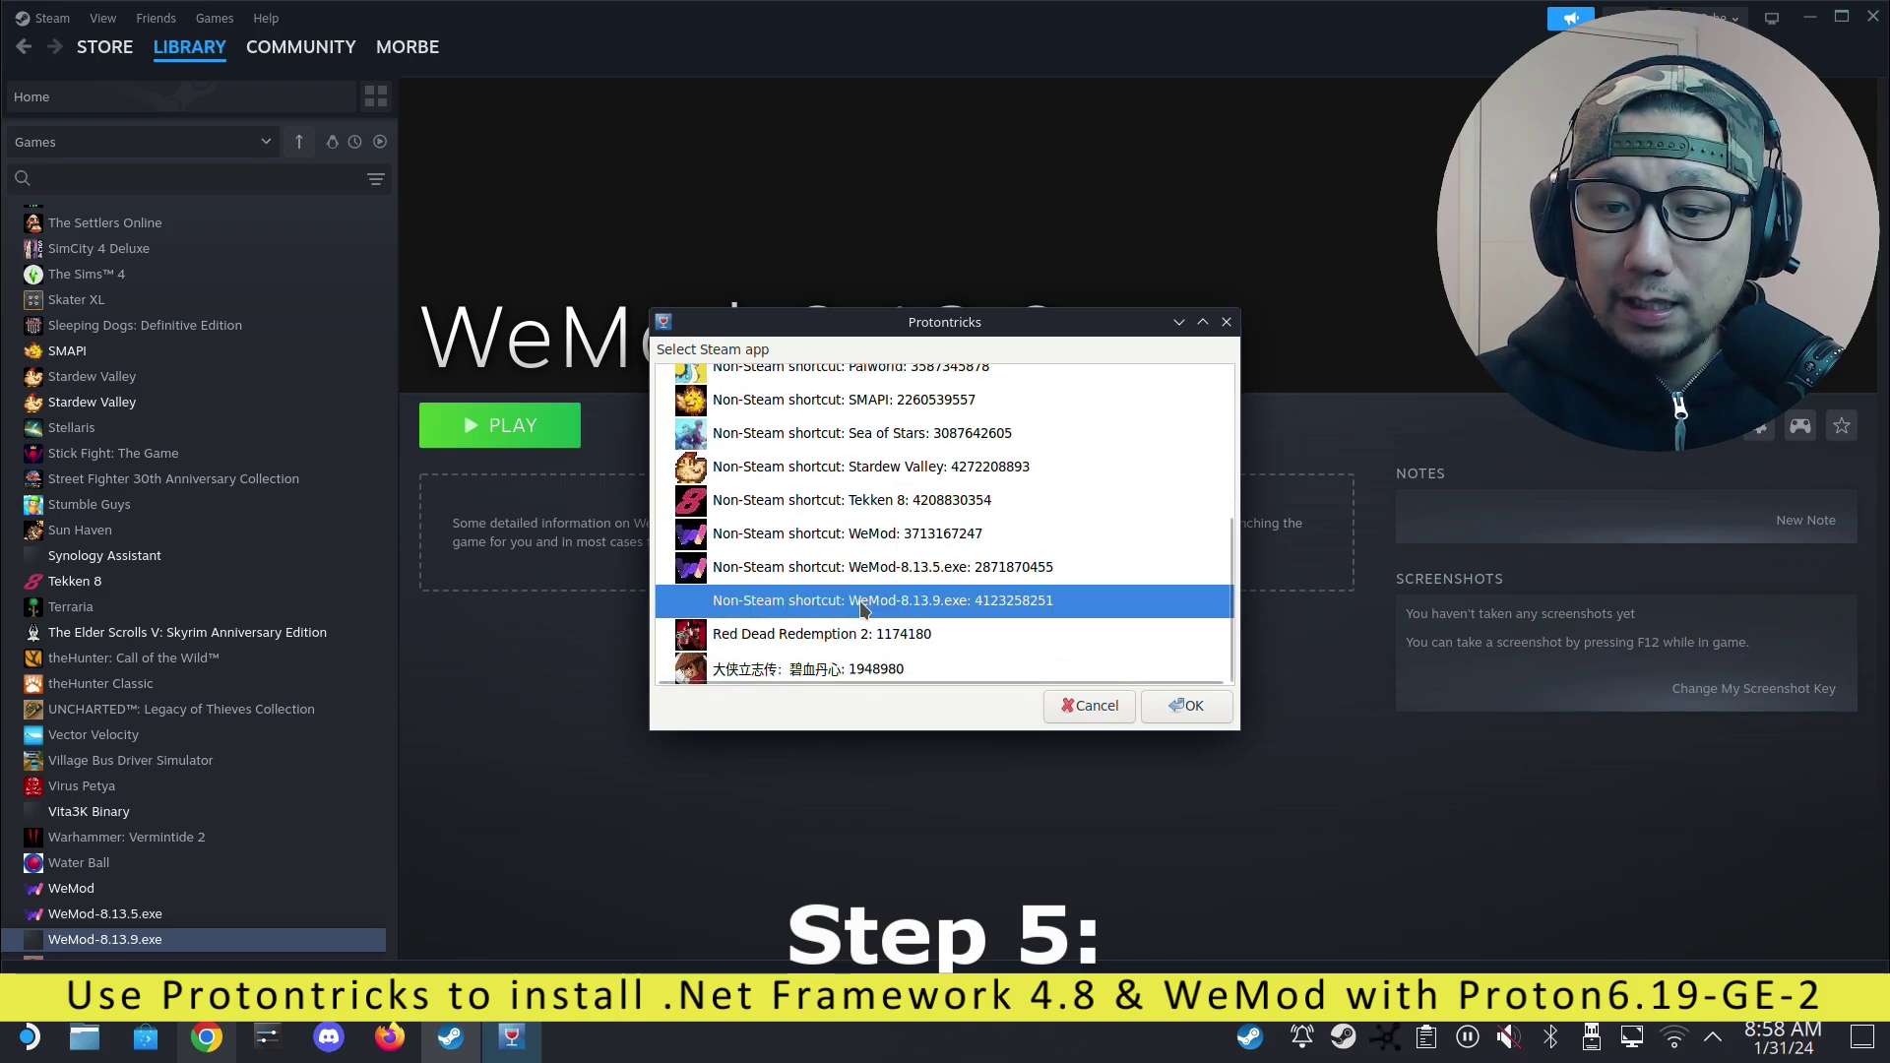
double_click(940, 610)
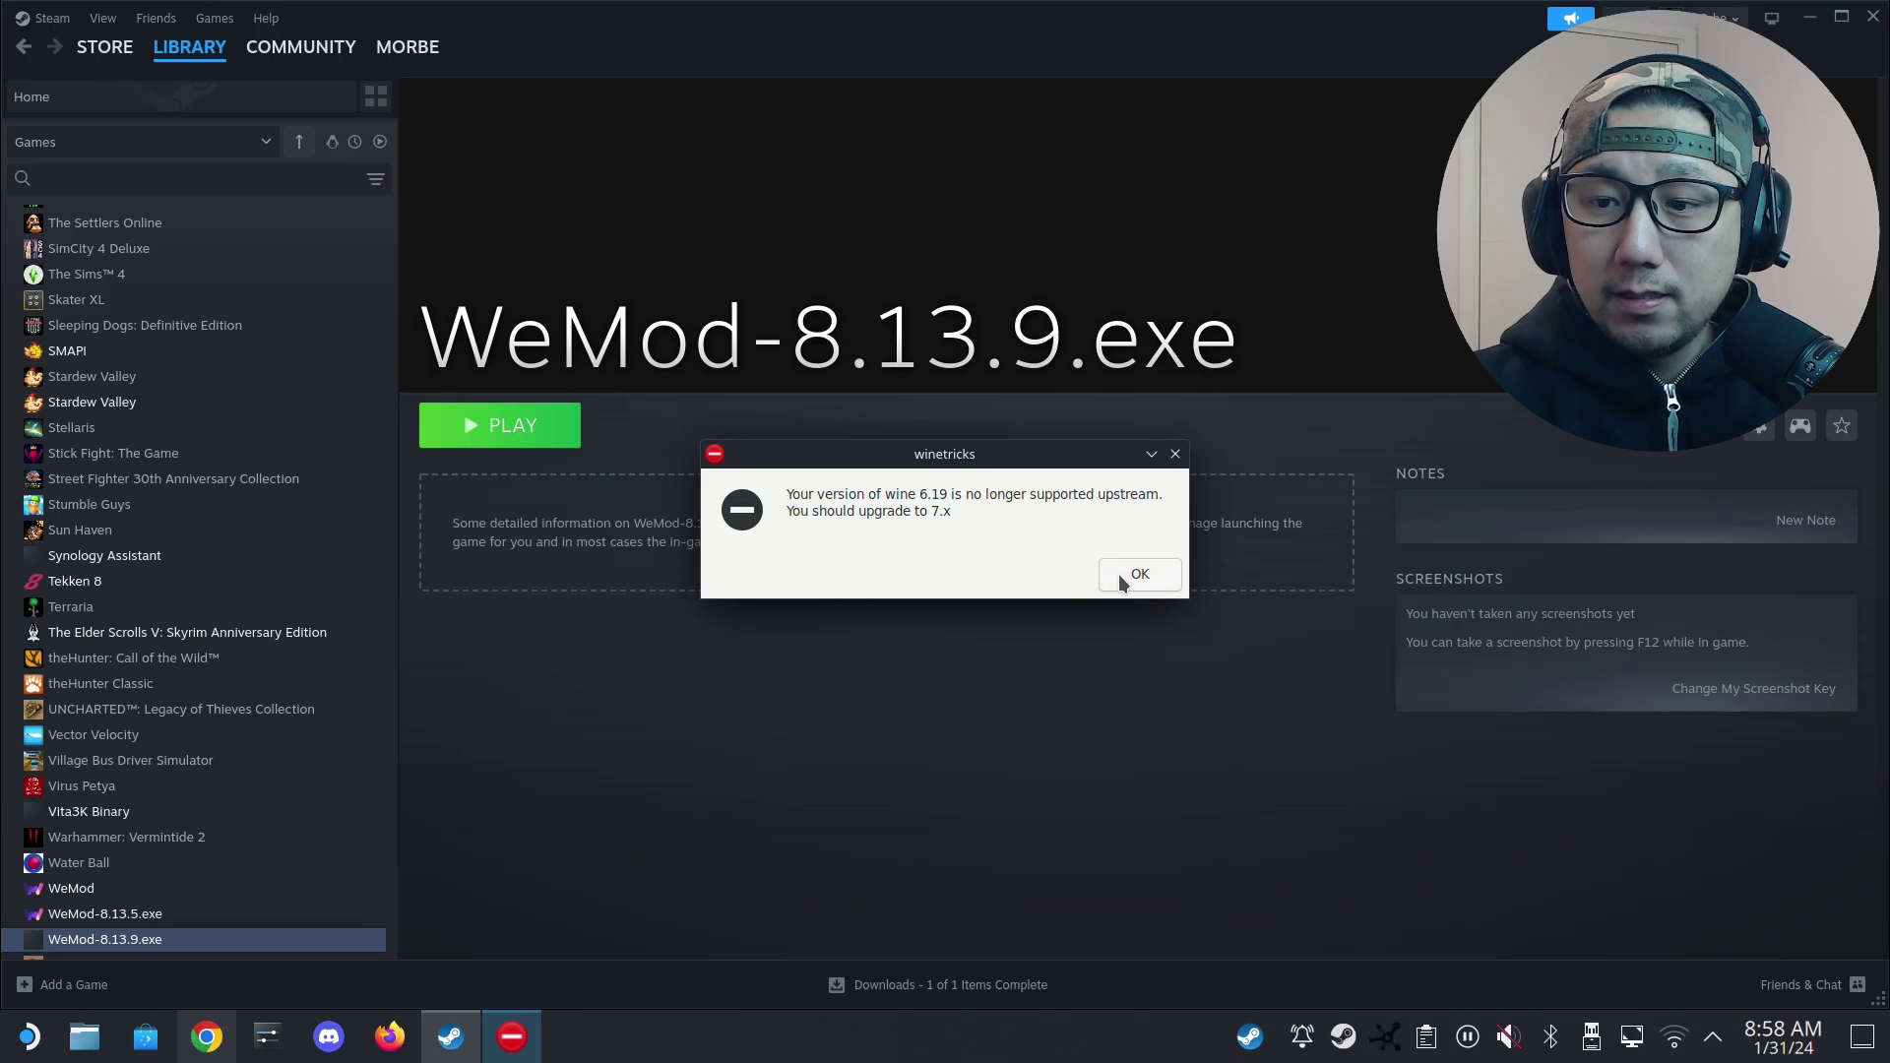
click(1123, 575)
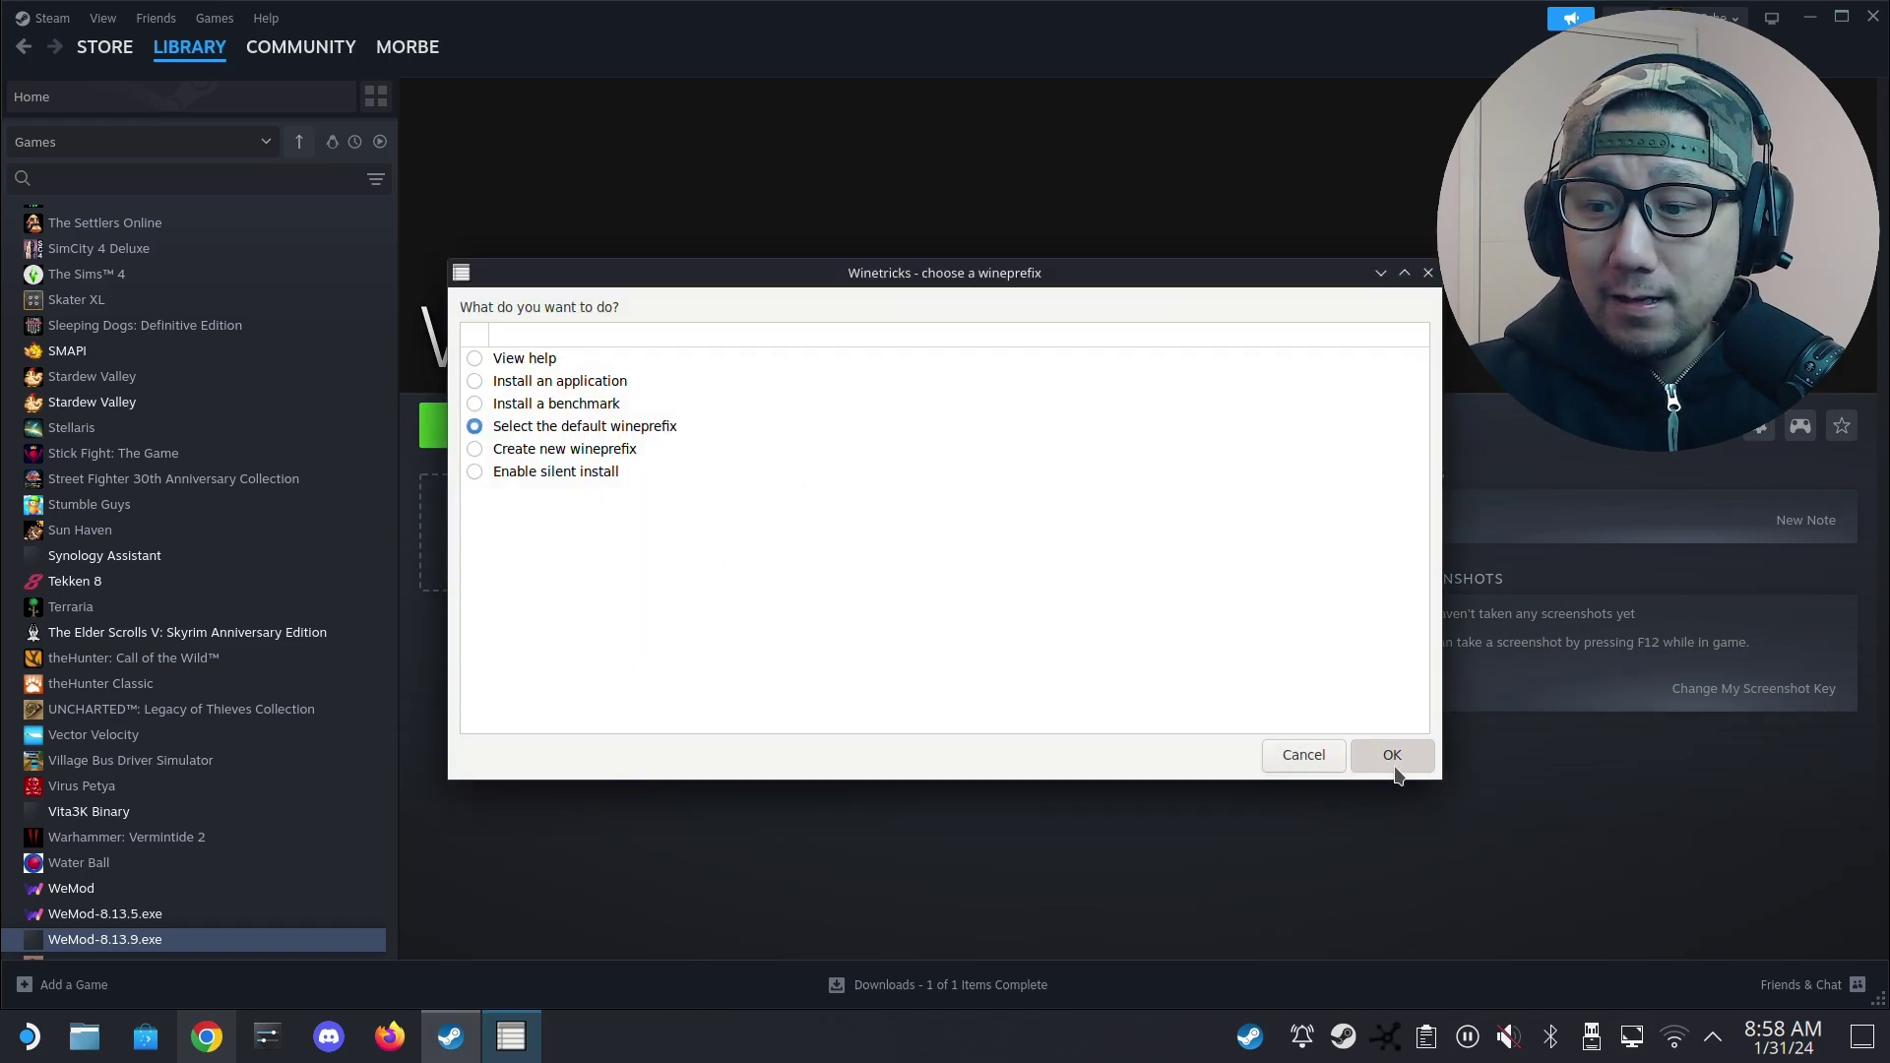
Run winecfg on the default wineprefix and set the Windows version to Windows 7.
click(1392, 755)
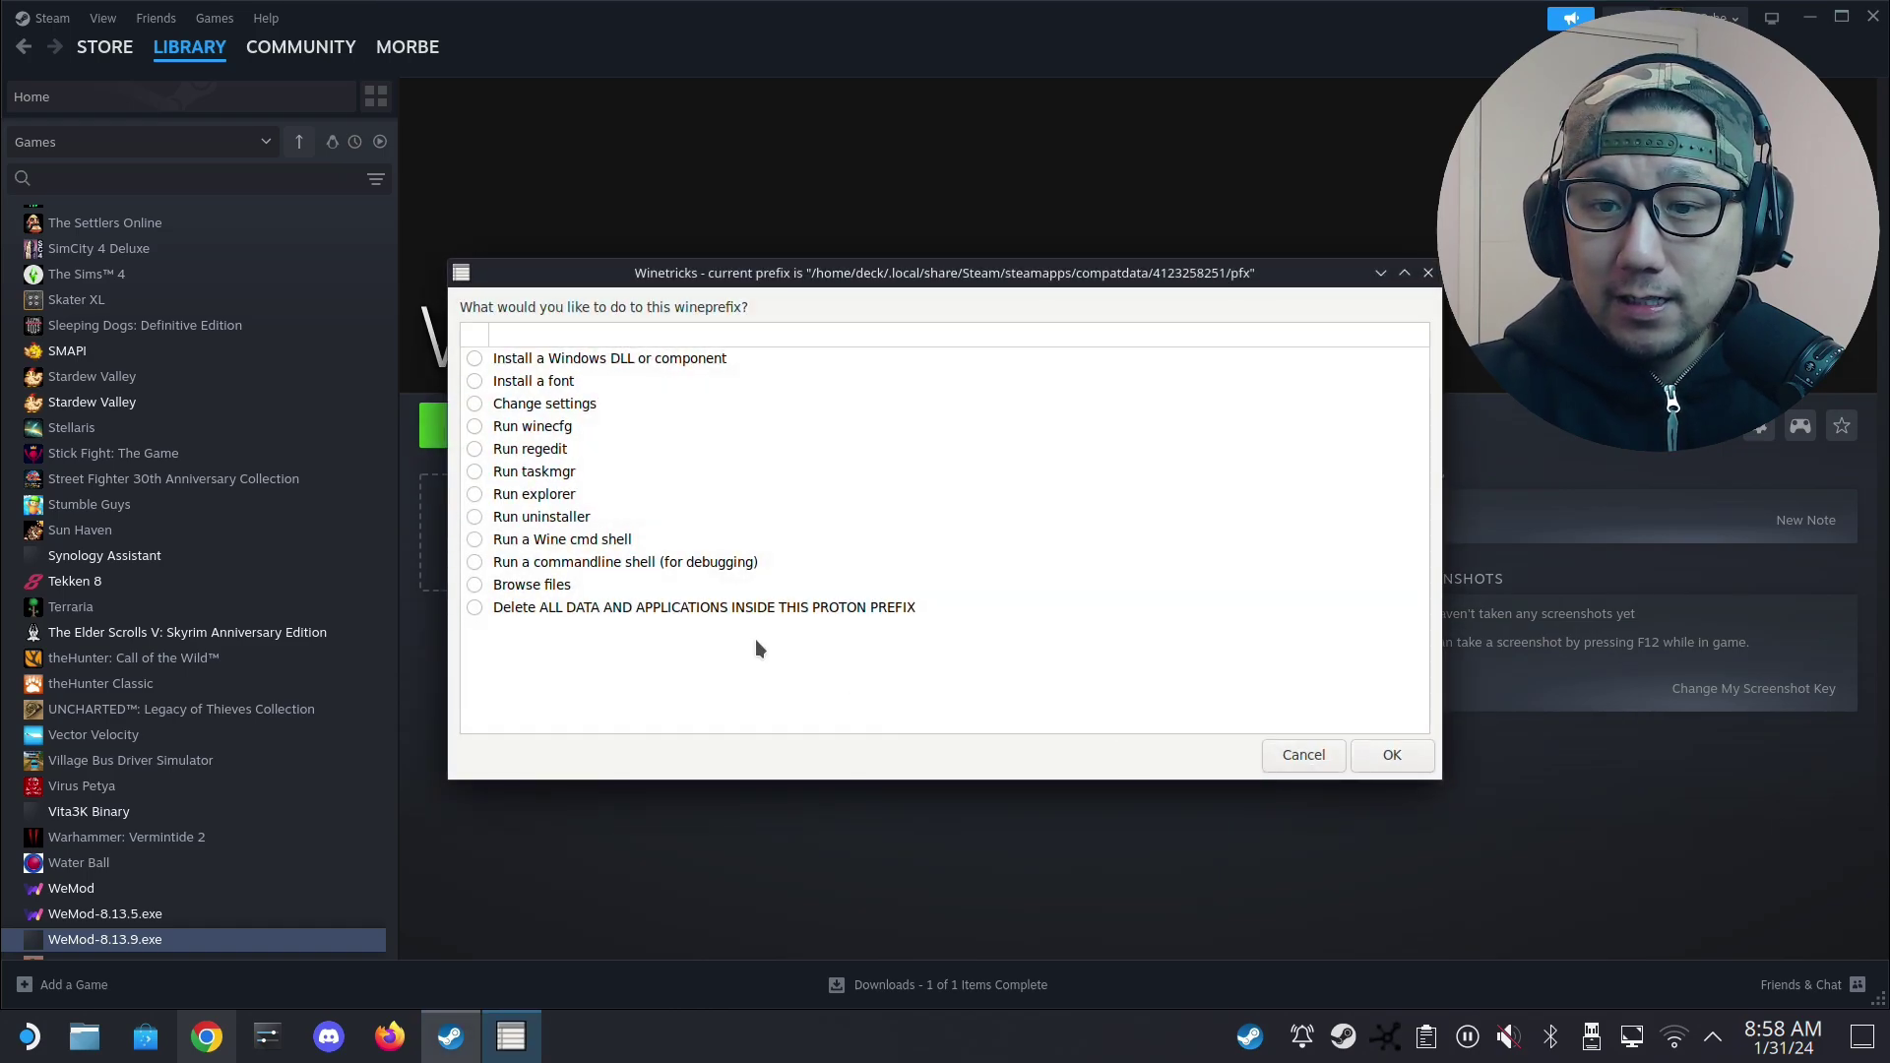
click(547, 431)
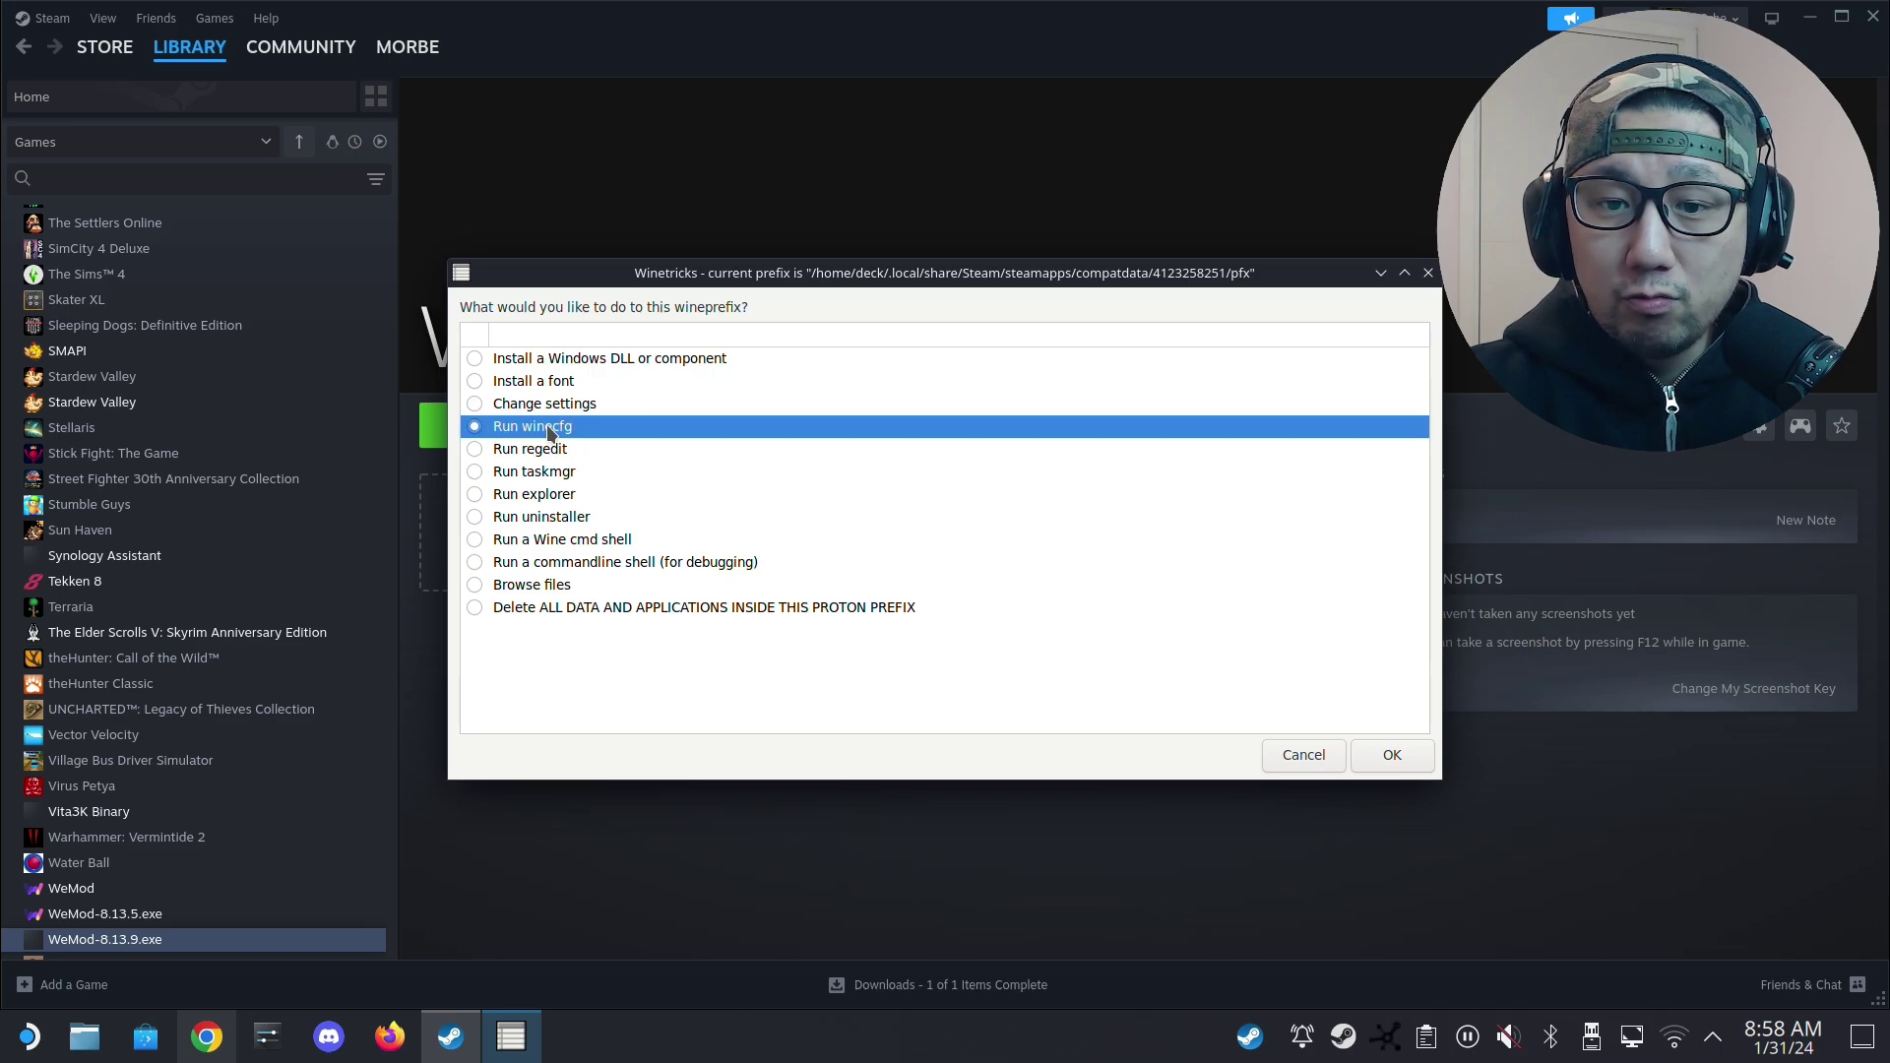
click(1392, 755)
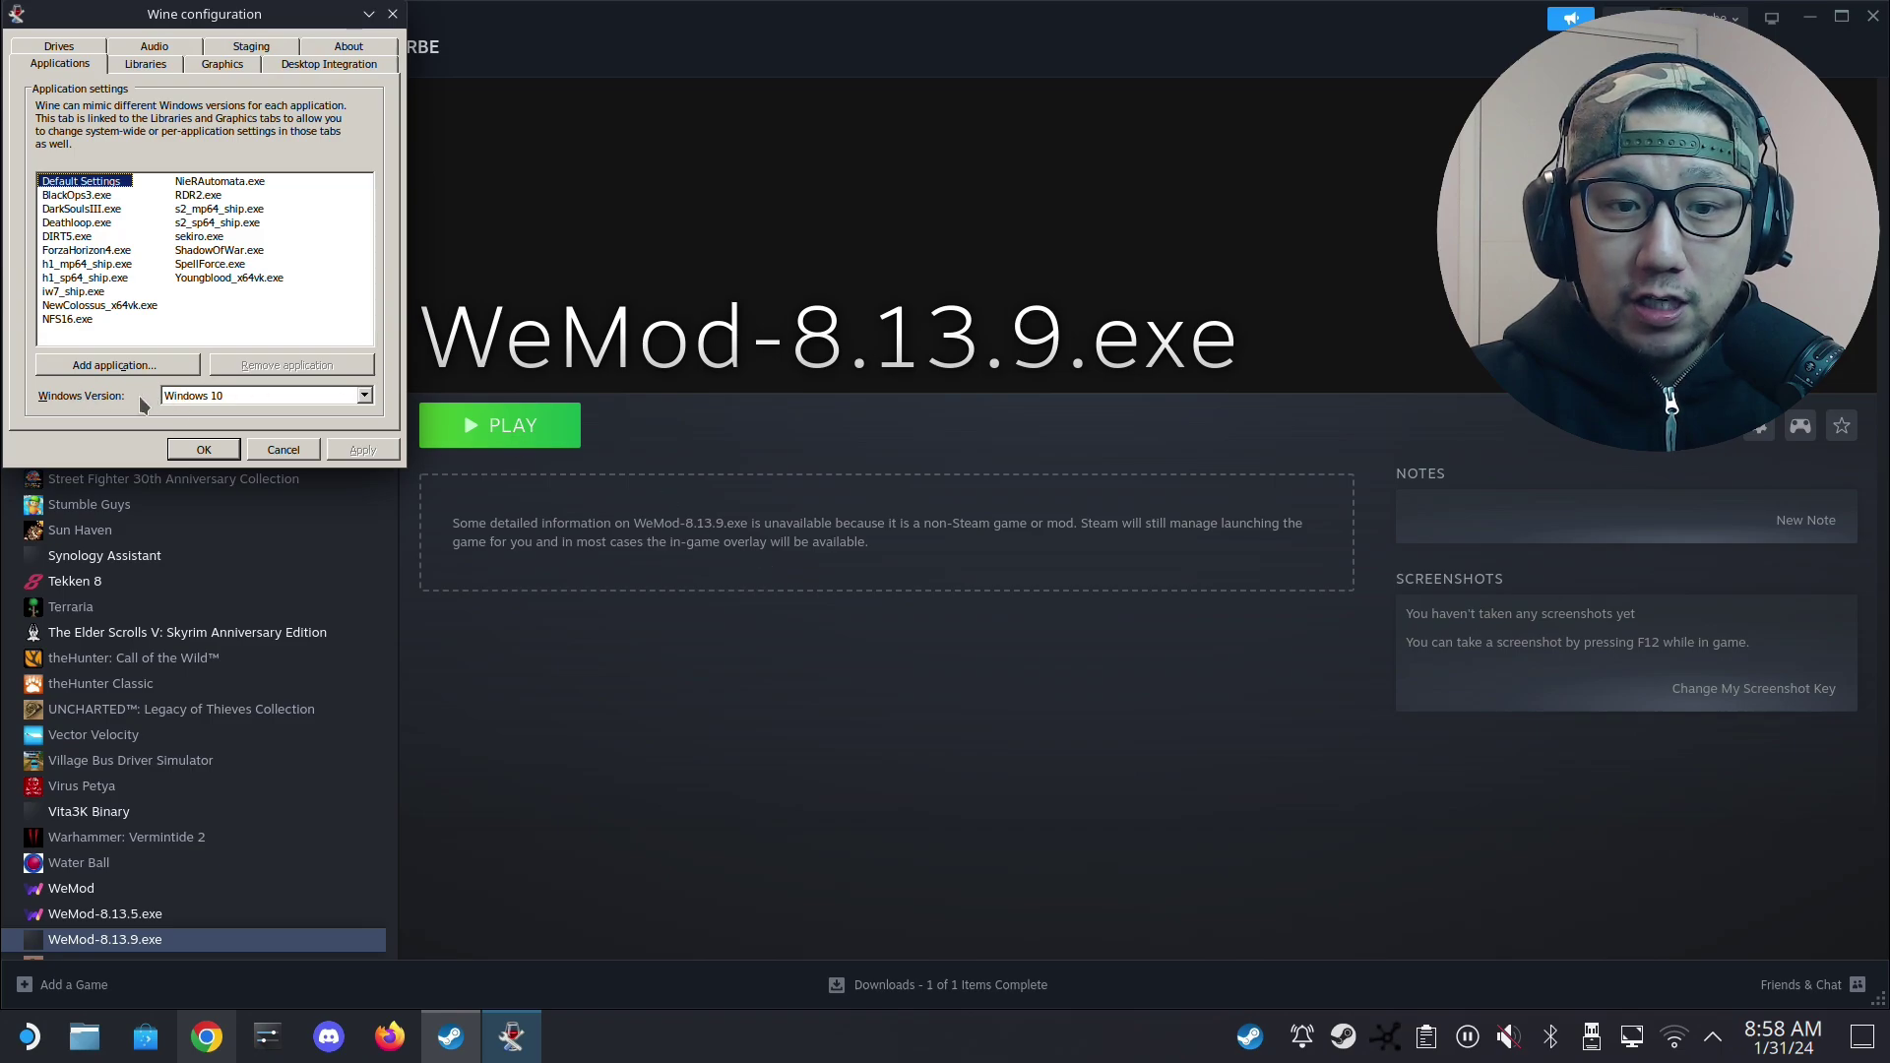
click(207, 396)
click(226, 473)
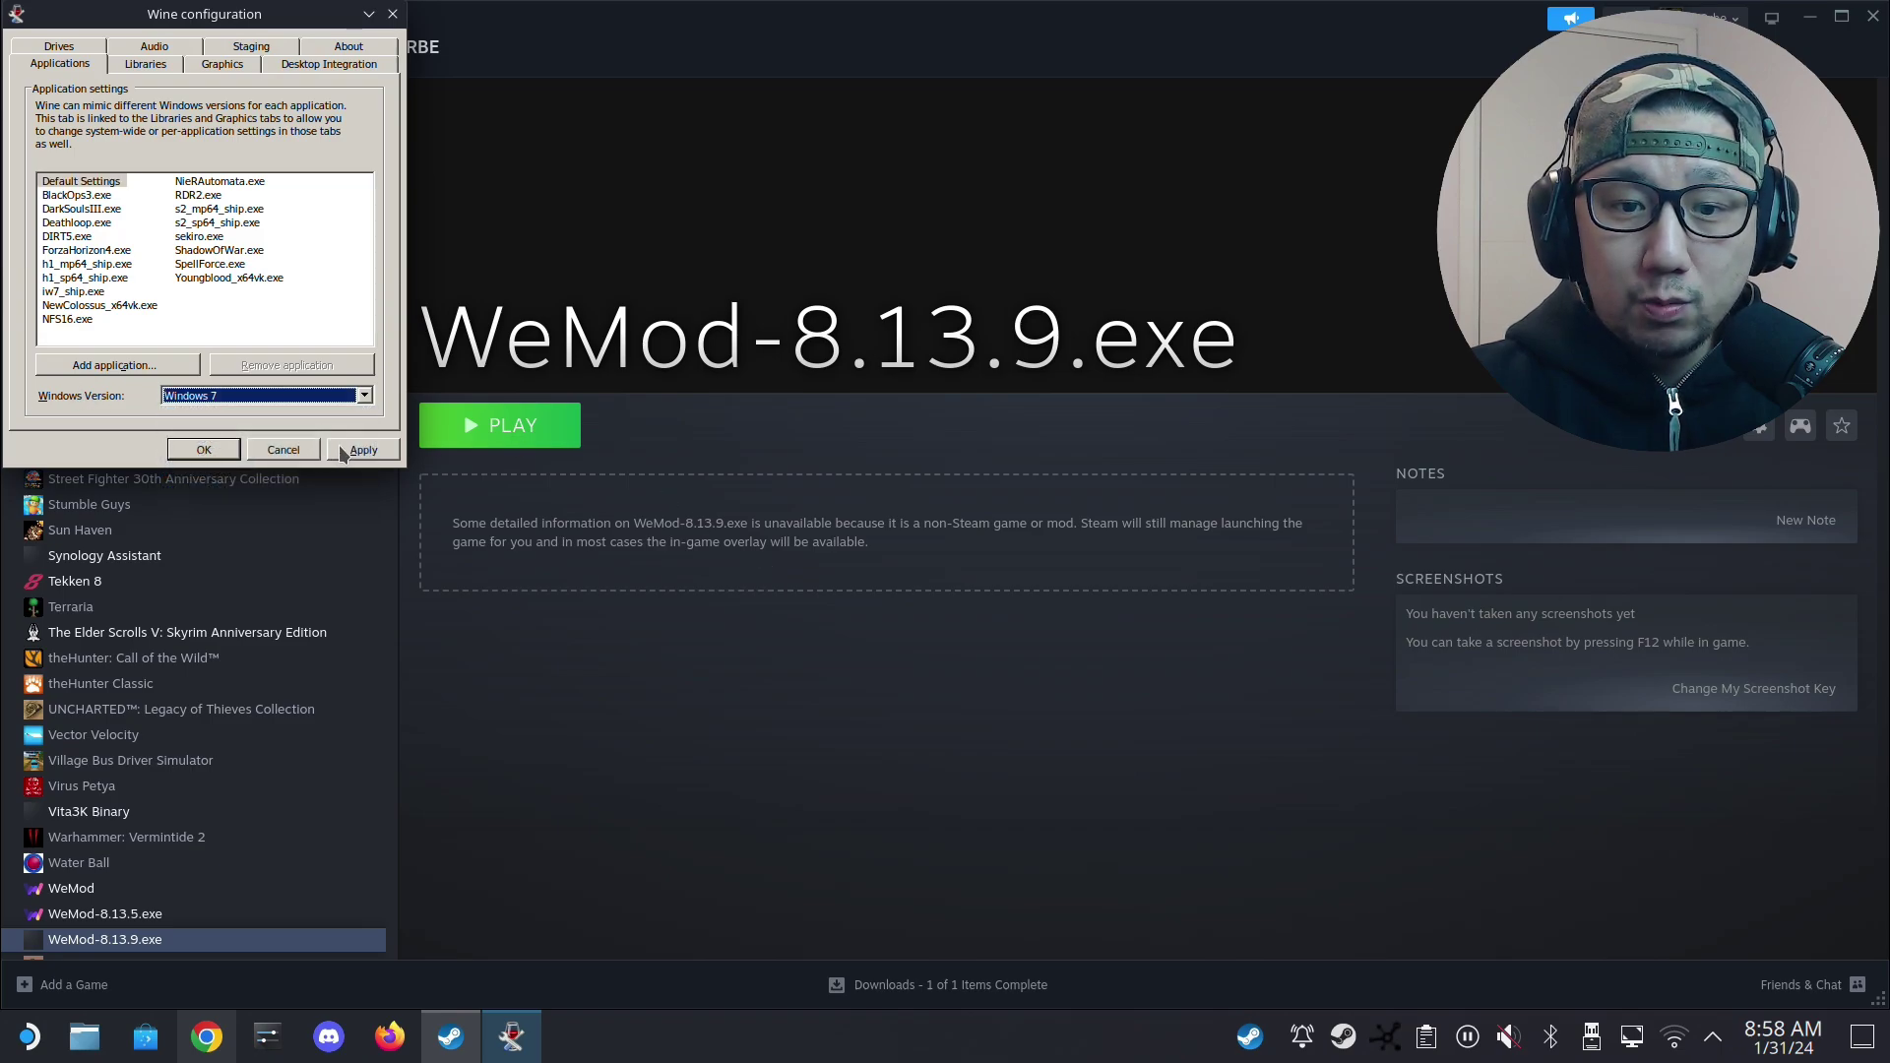
click(338, 451)
click(202, 450)
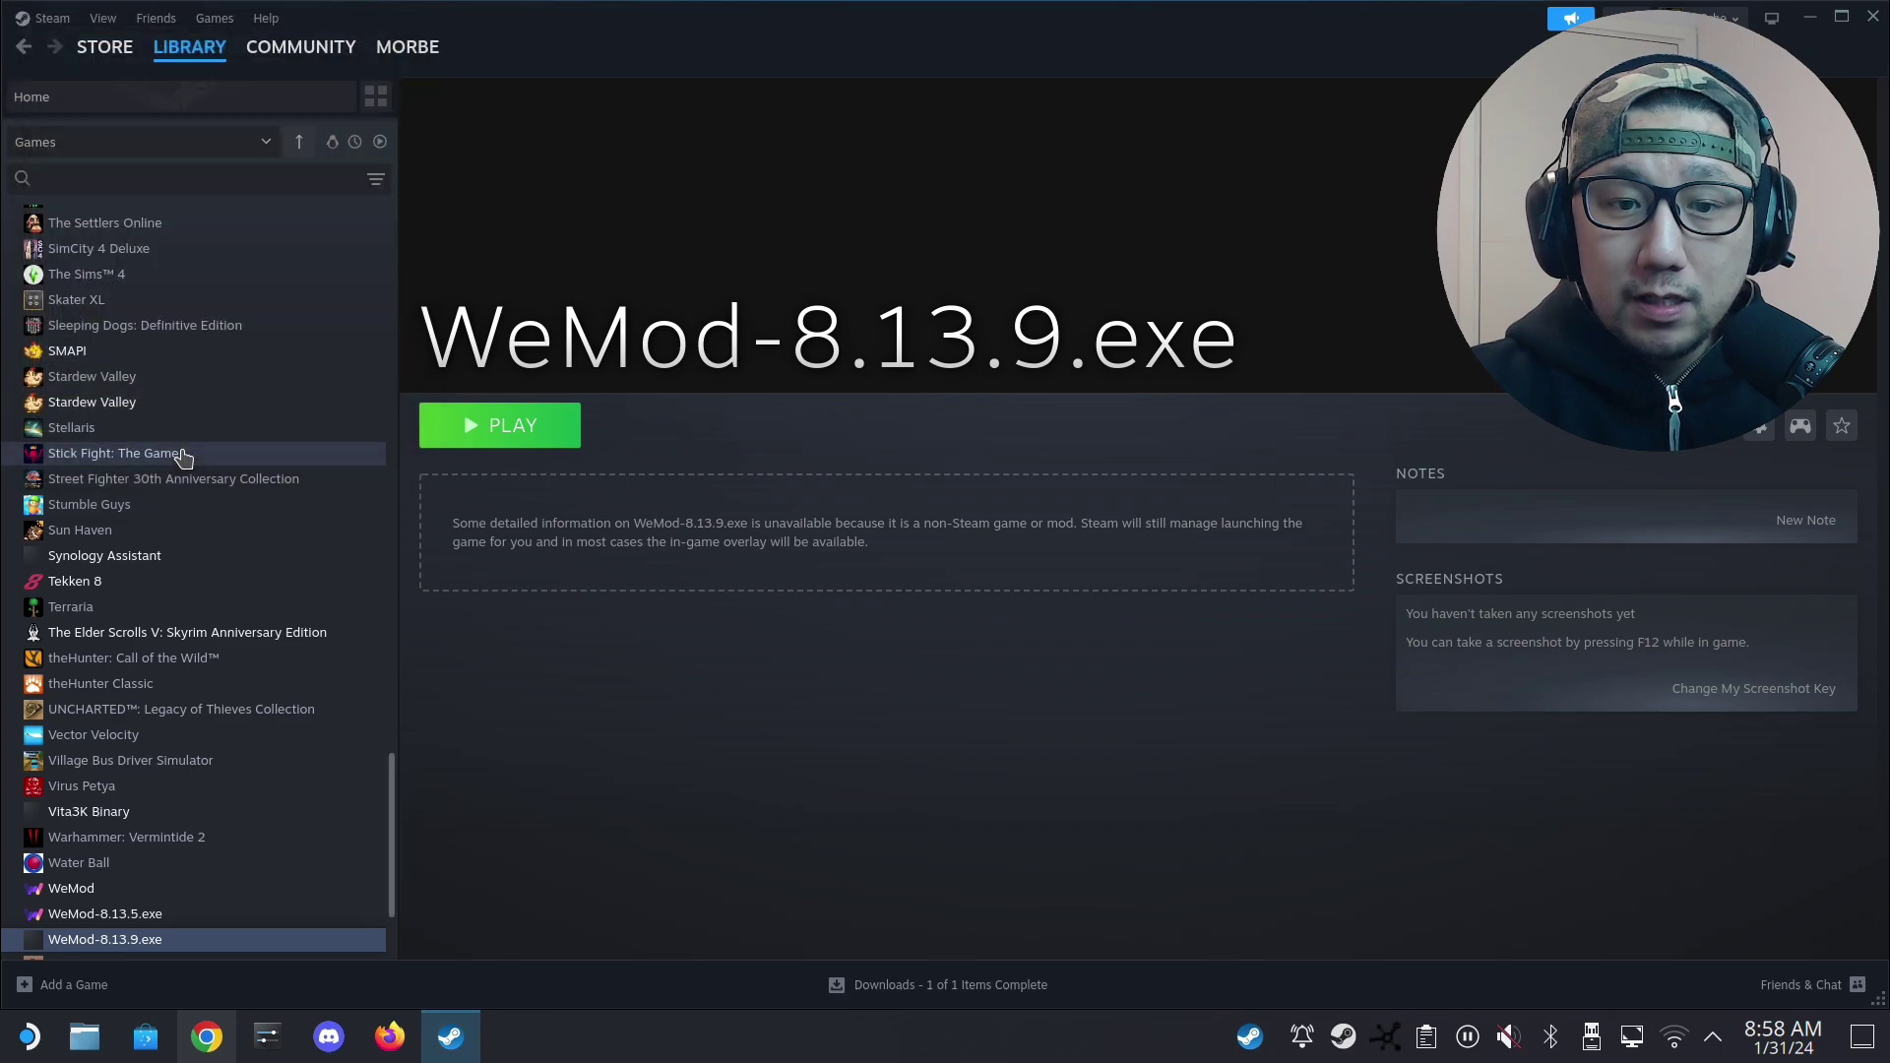
Run the prefix's uninstaller and choose Install... in Add/Remove Programs.
click(562, 518)
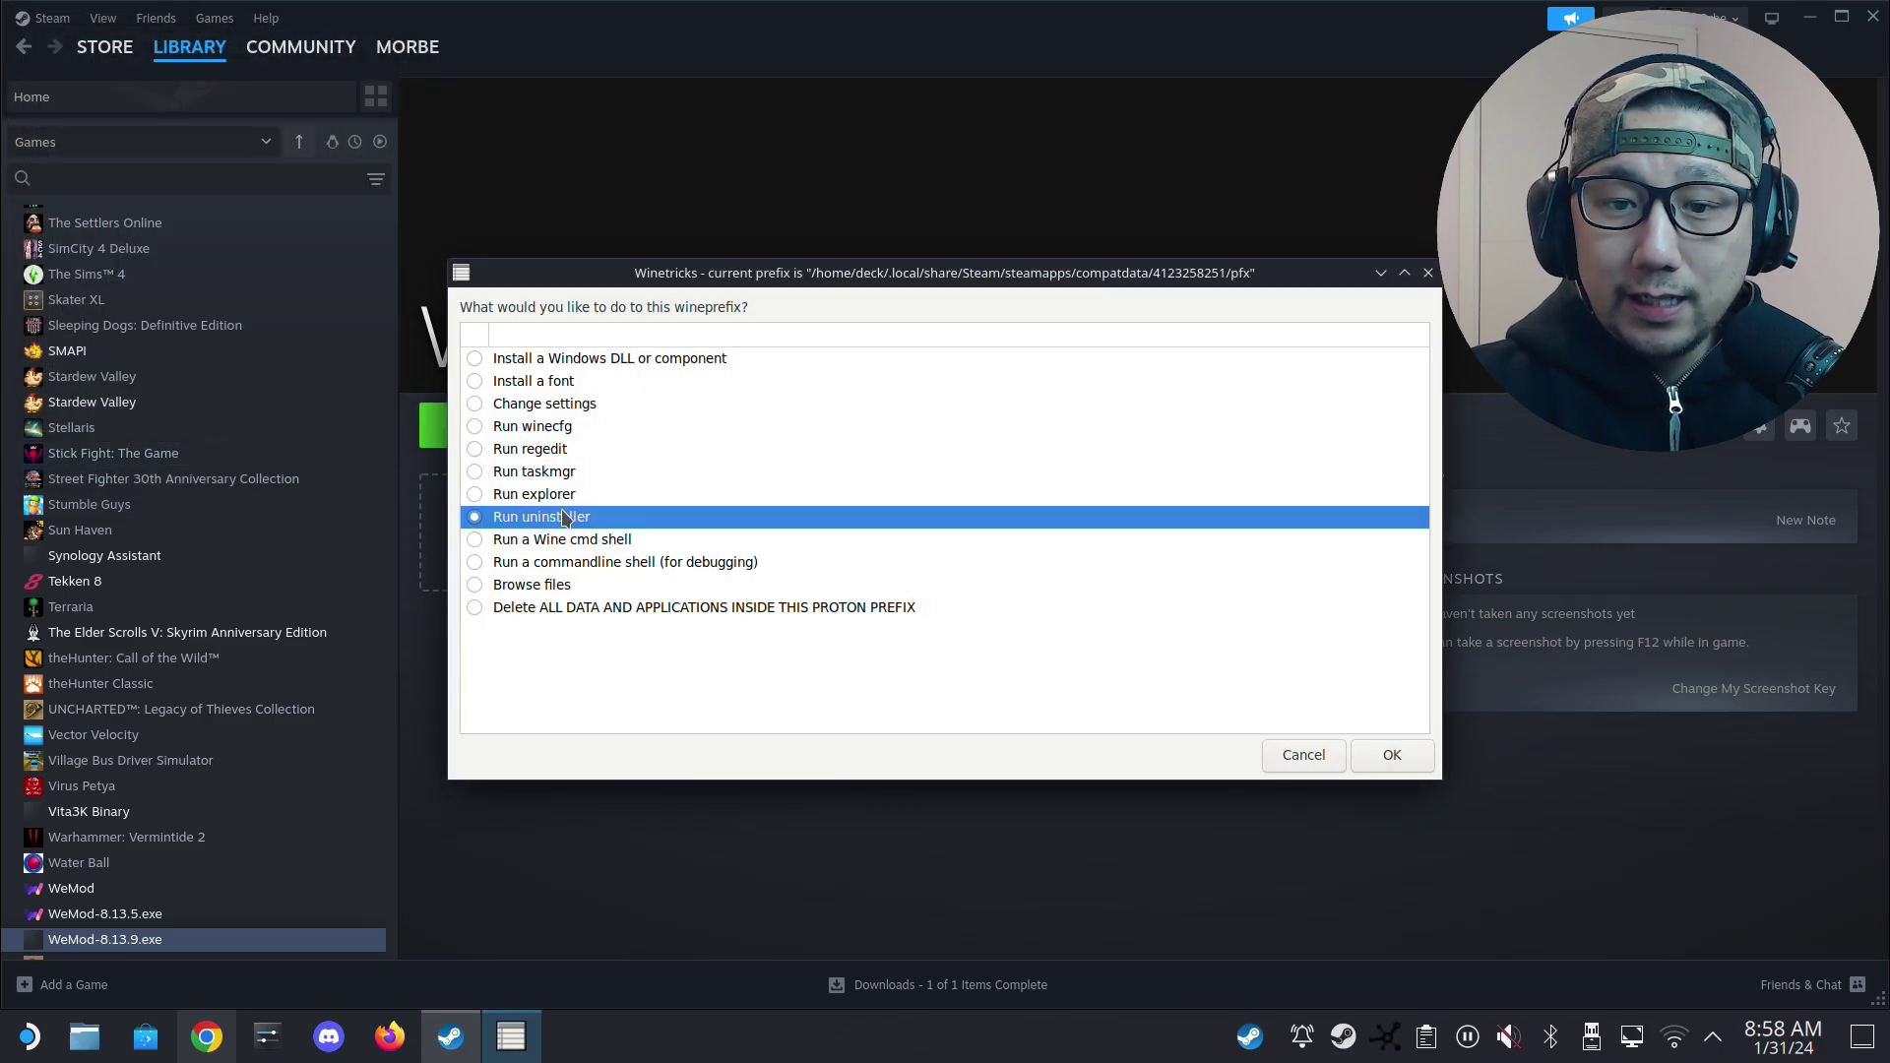
click(1392, 755)
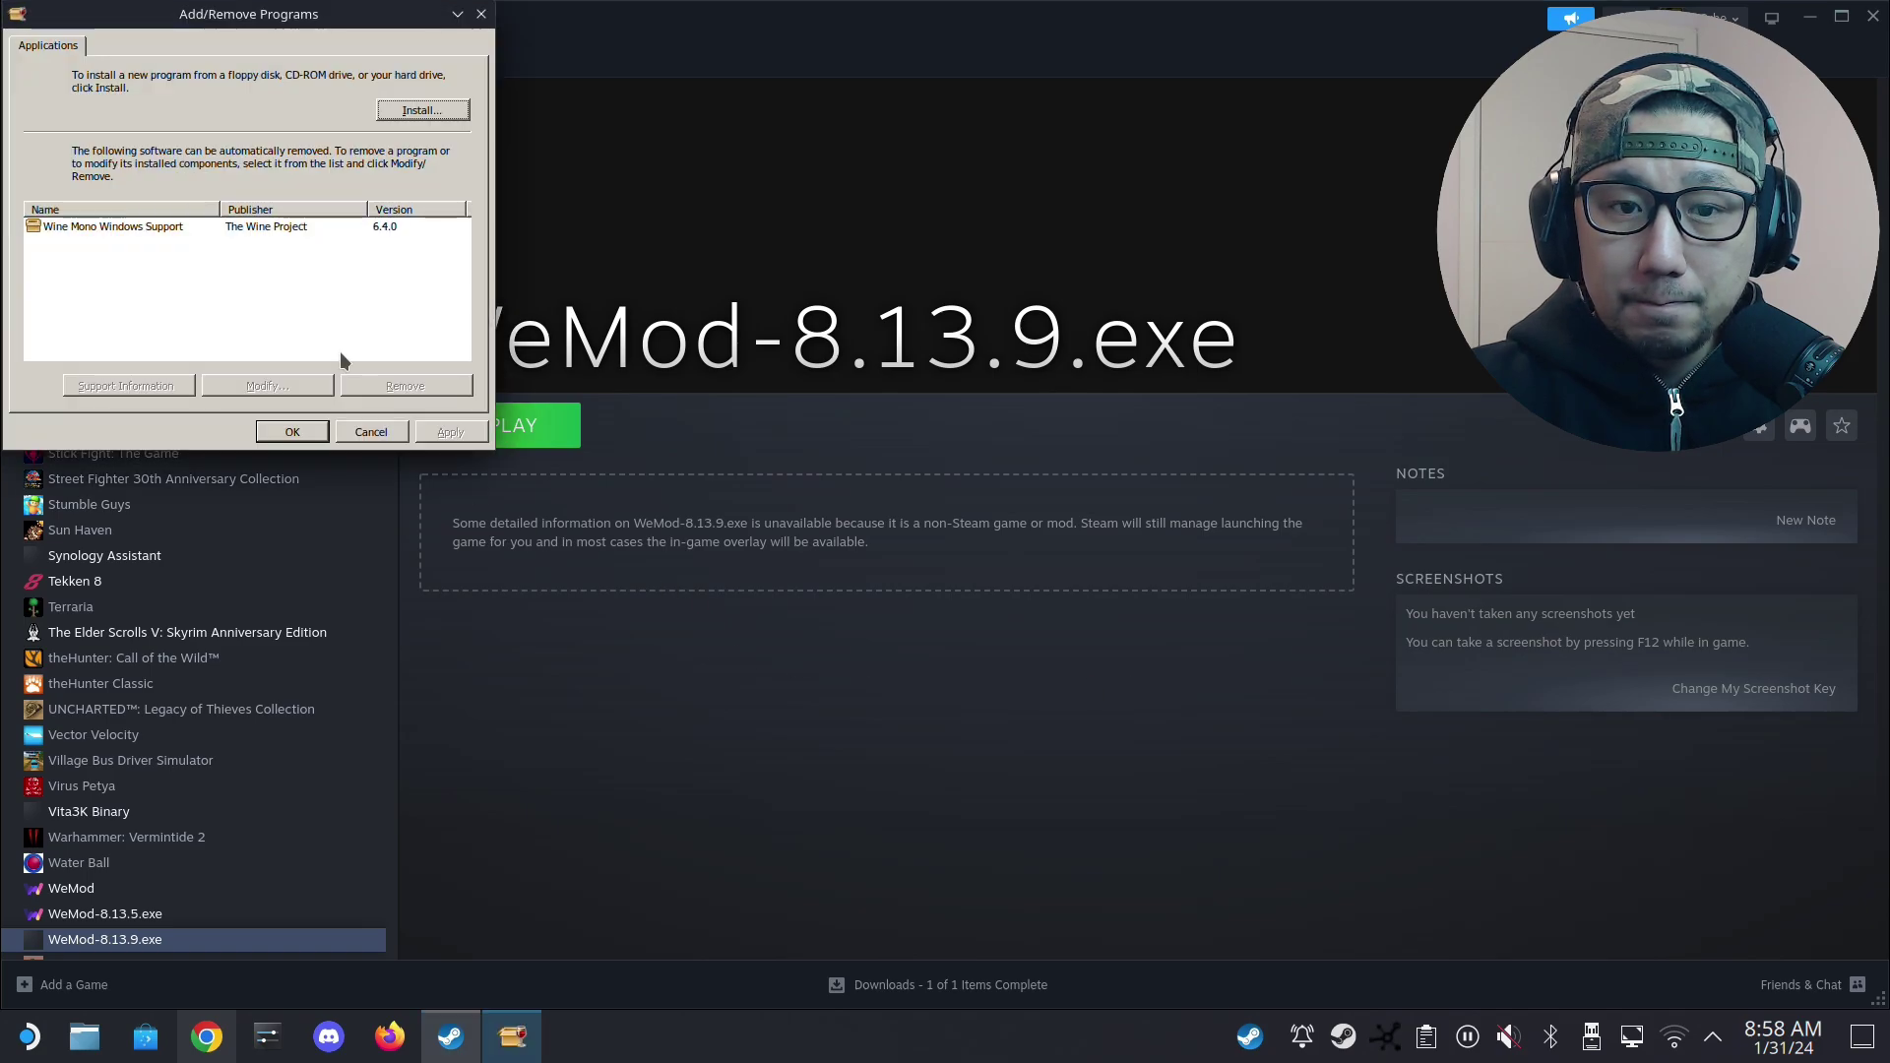
click(423, 109)
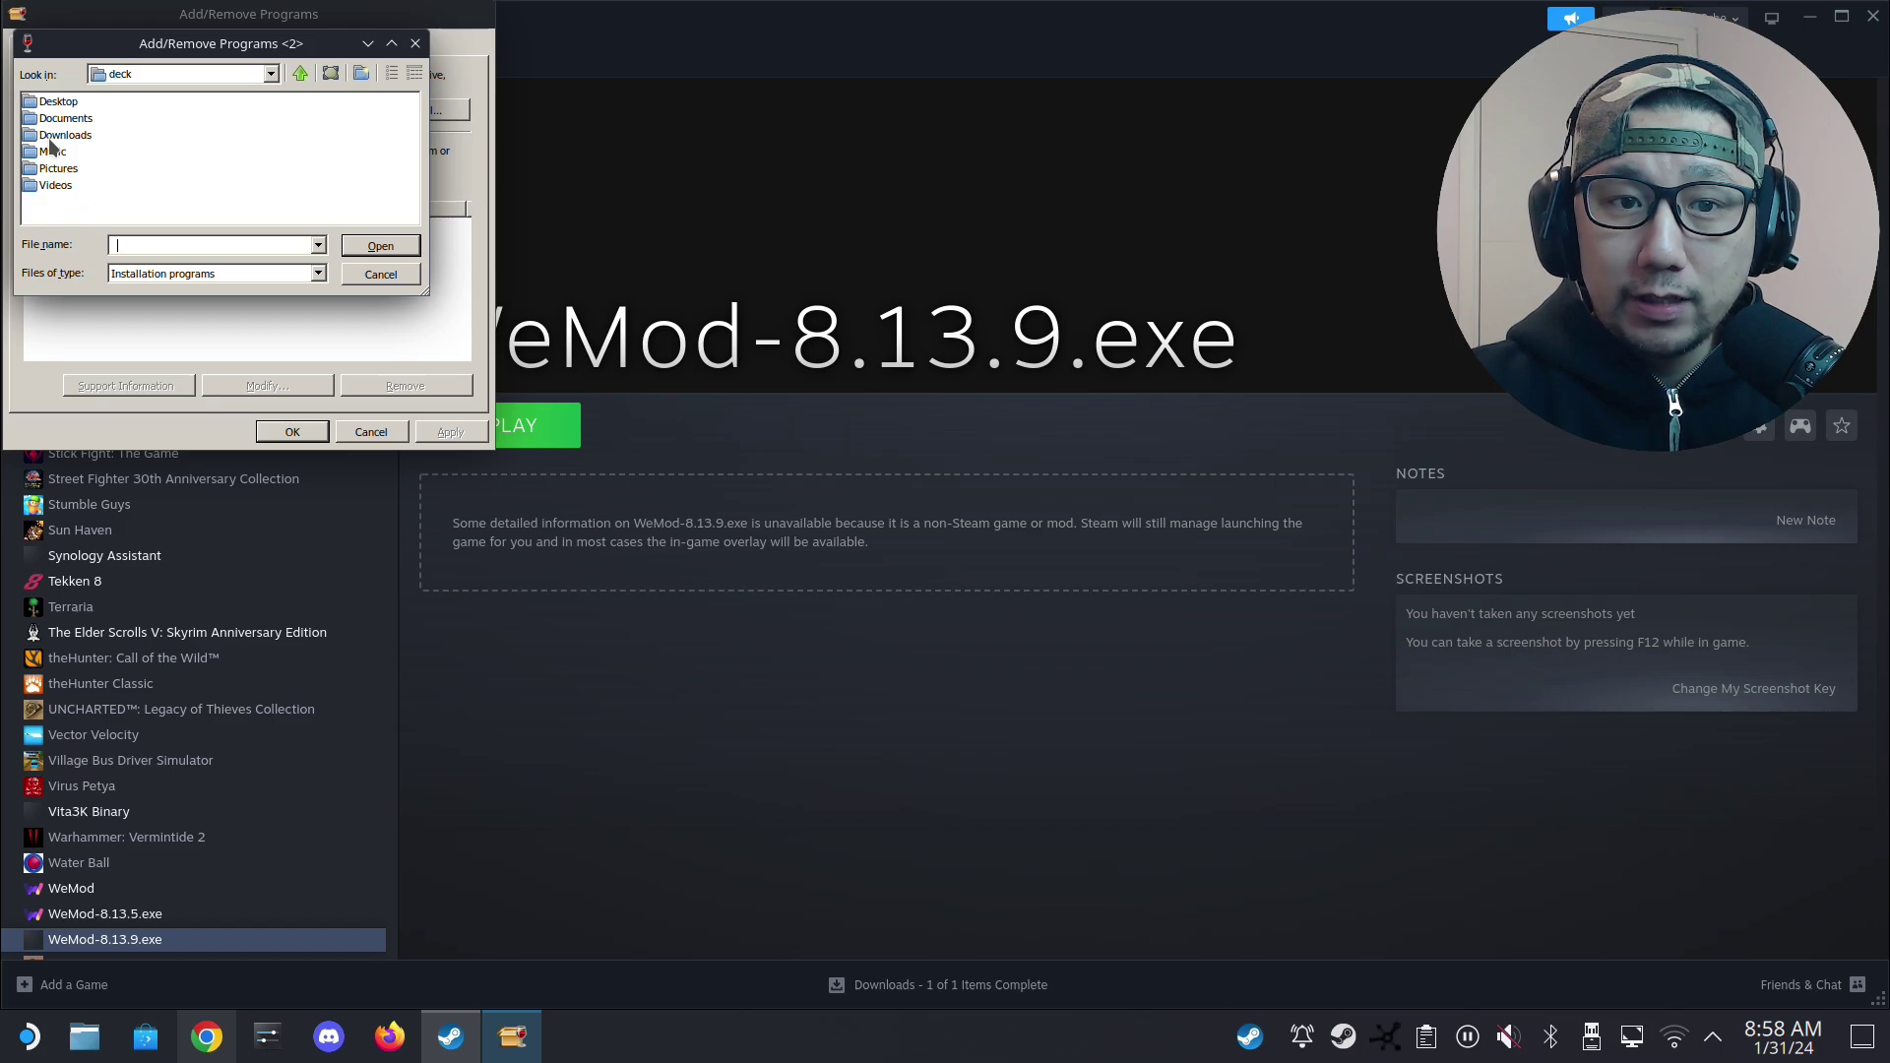
Run ndp48-x86-x64-allos-enu.exe from Downloads, filtered to Programs (*.exe).
double_click(52, 137)
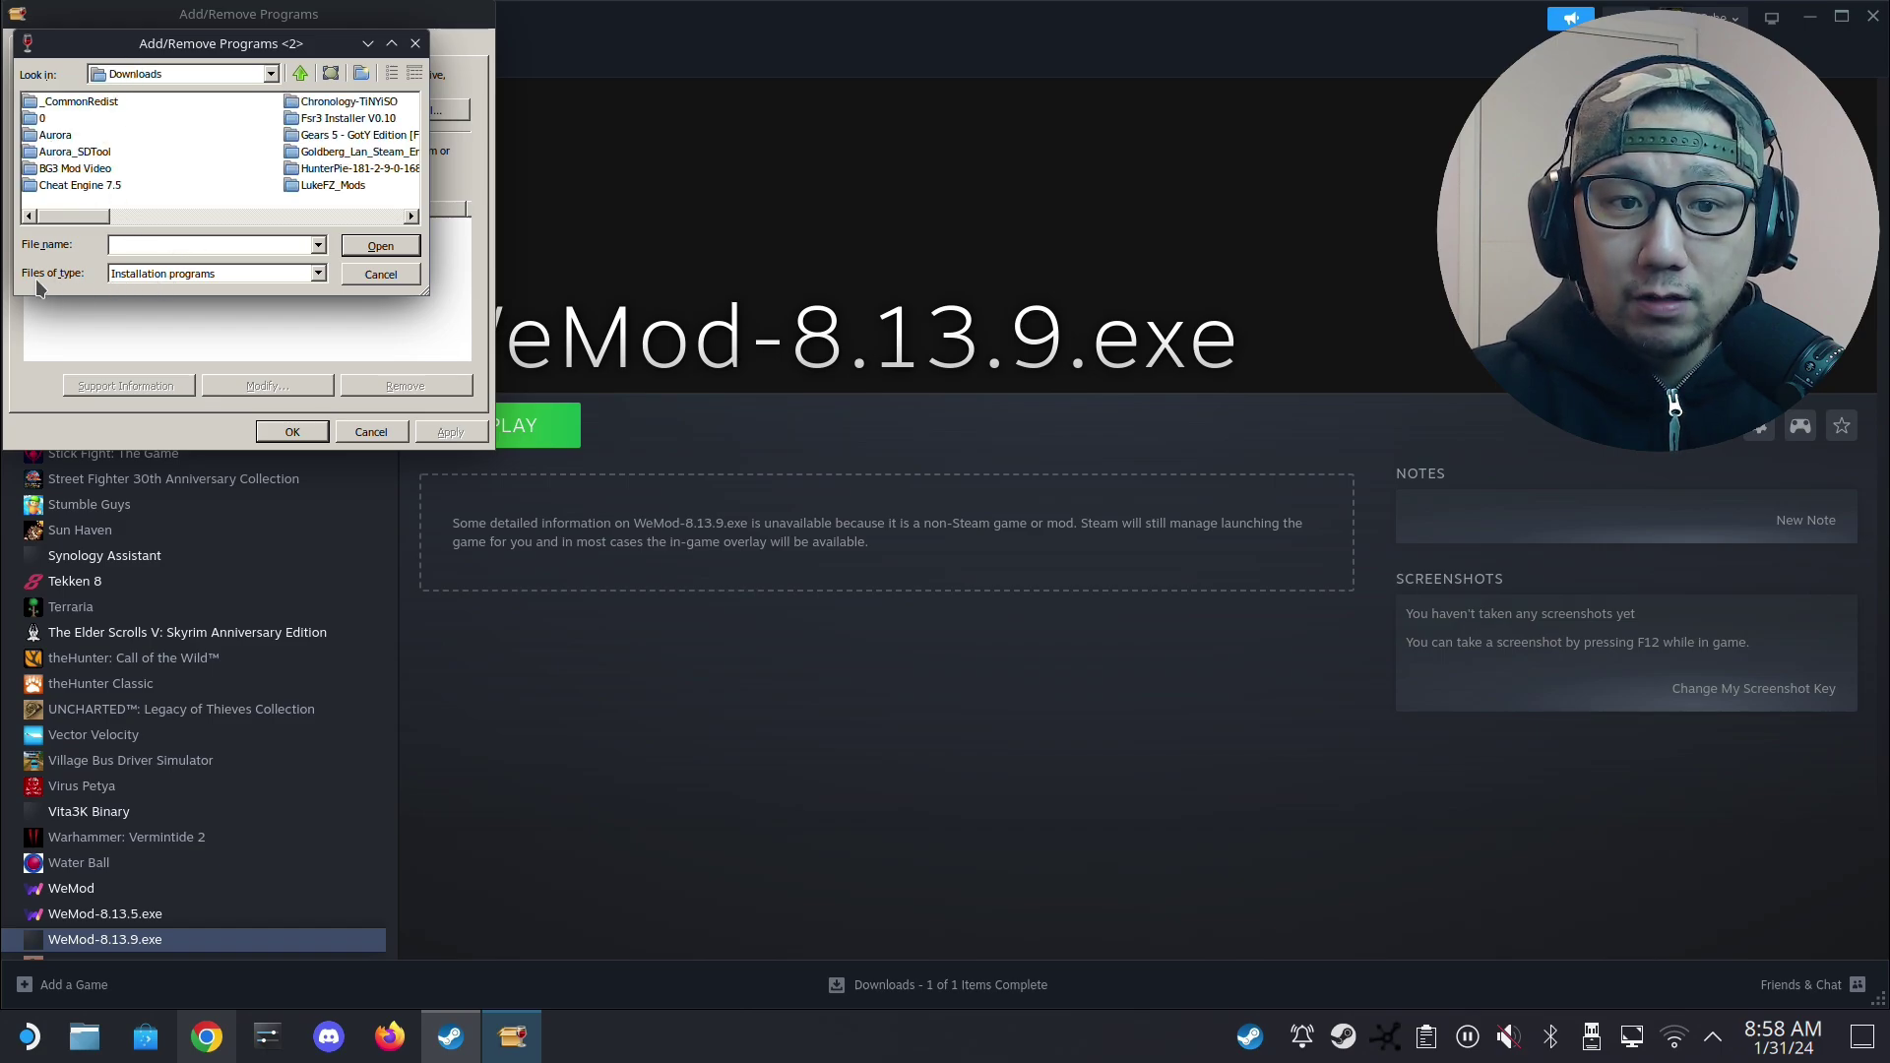
click(197, 275)
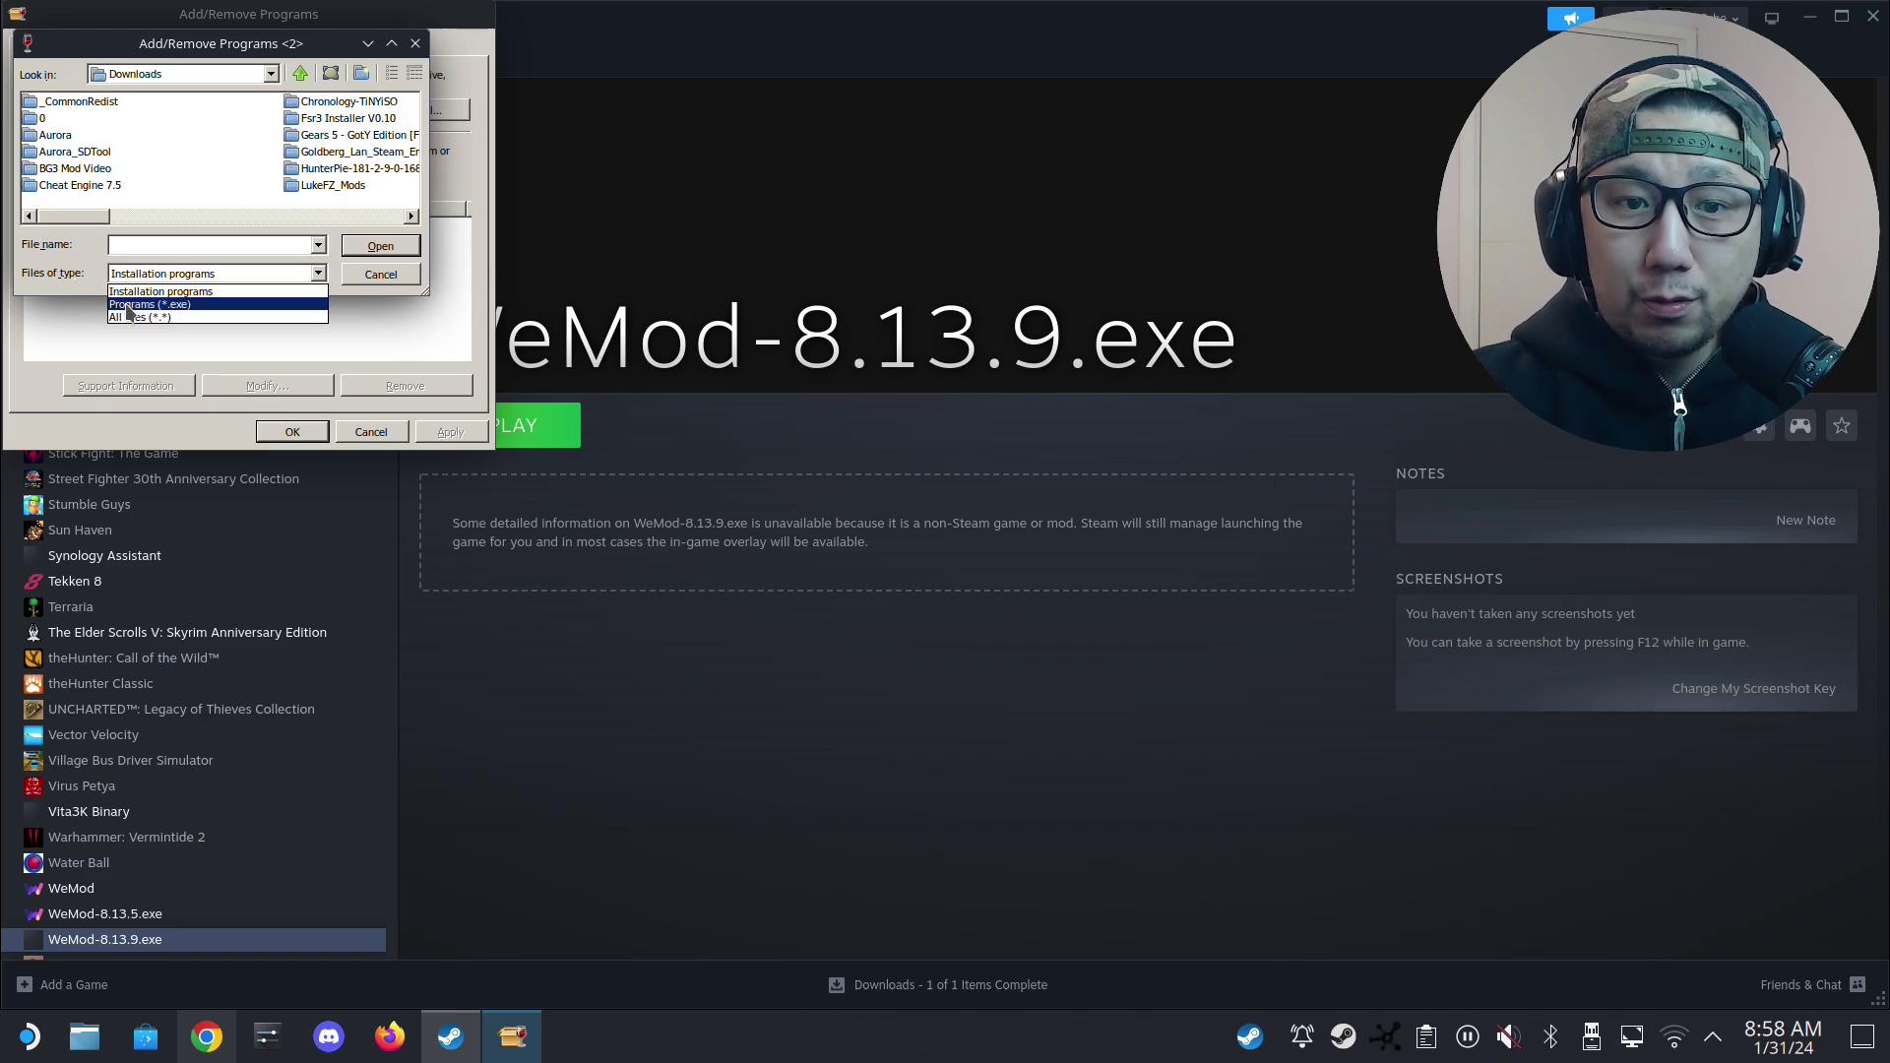
click(128, 305)
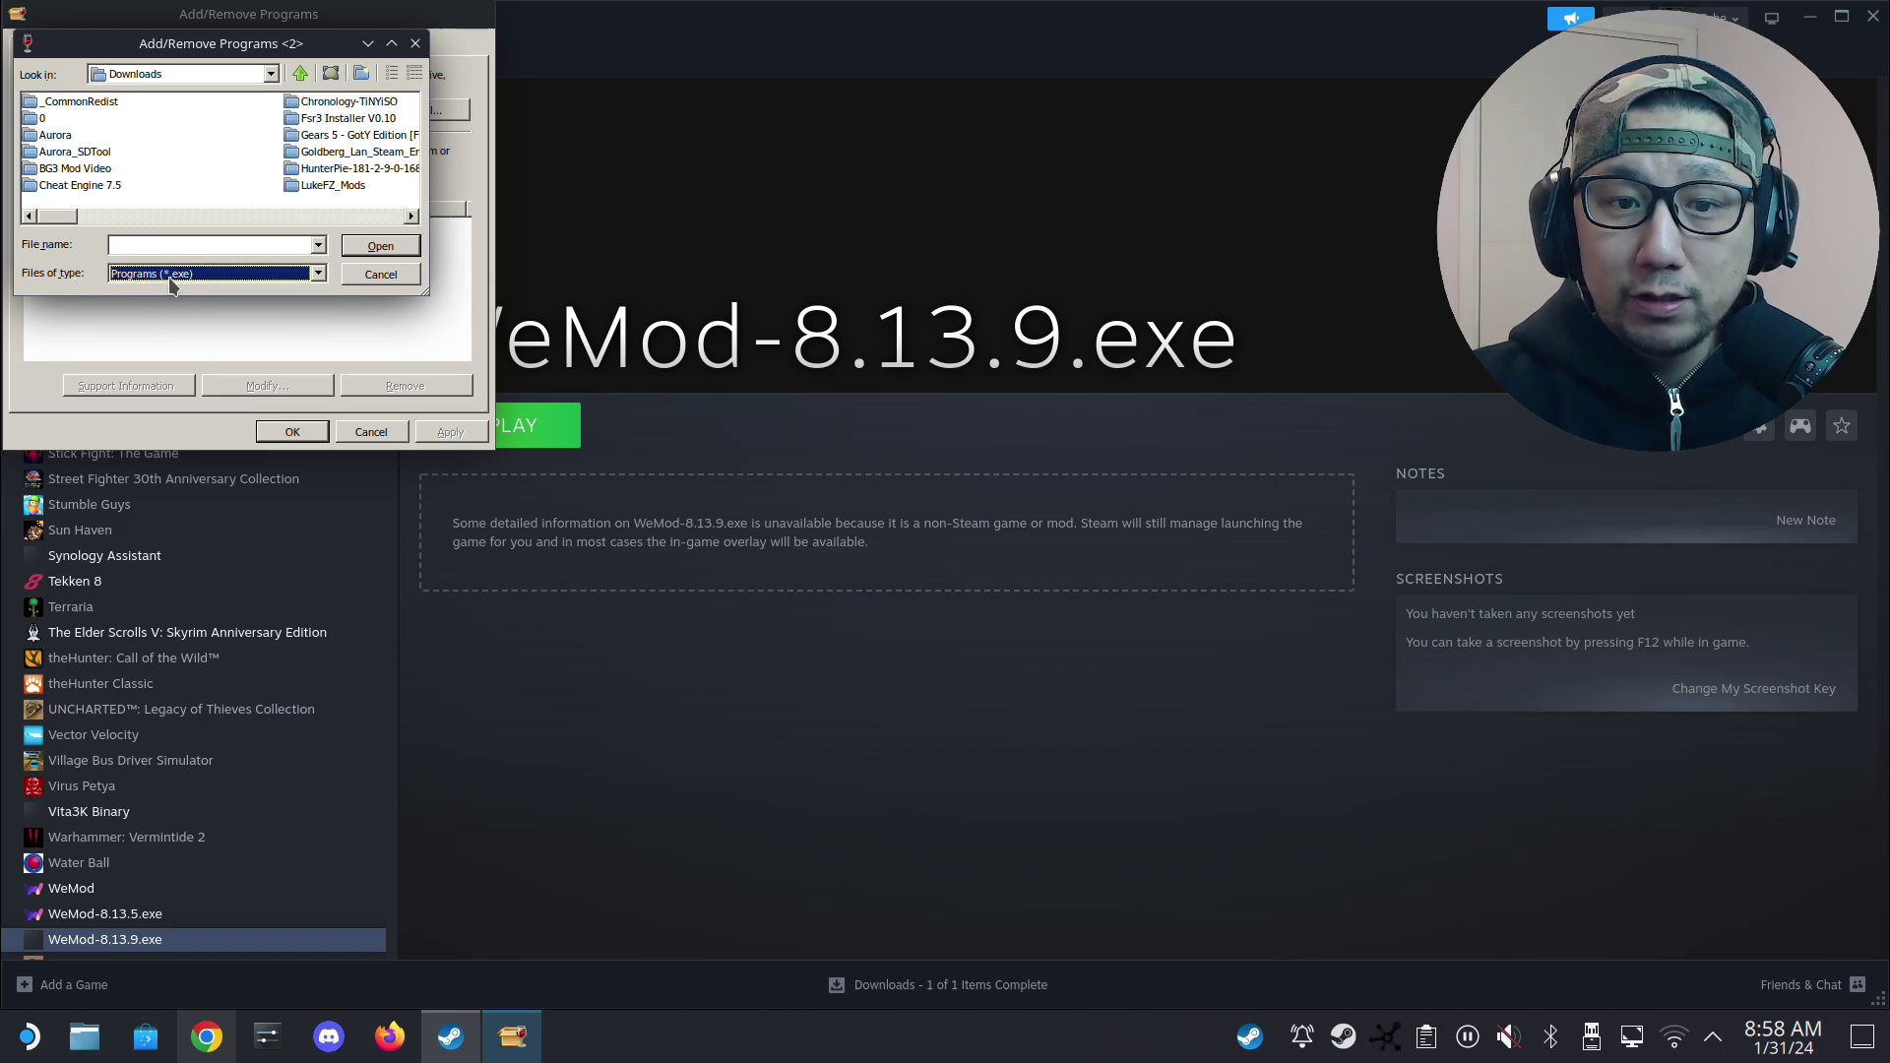
drag(46, 217, 201, 210)
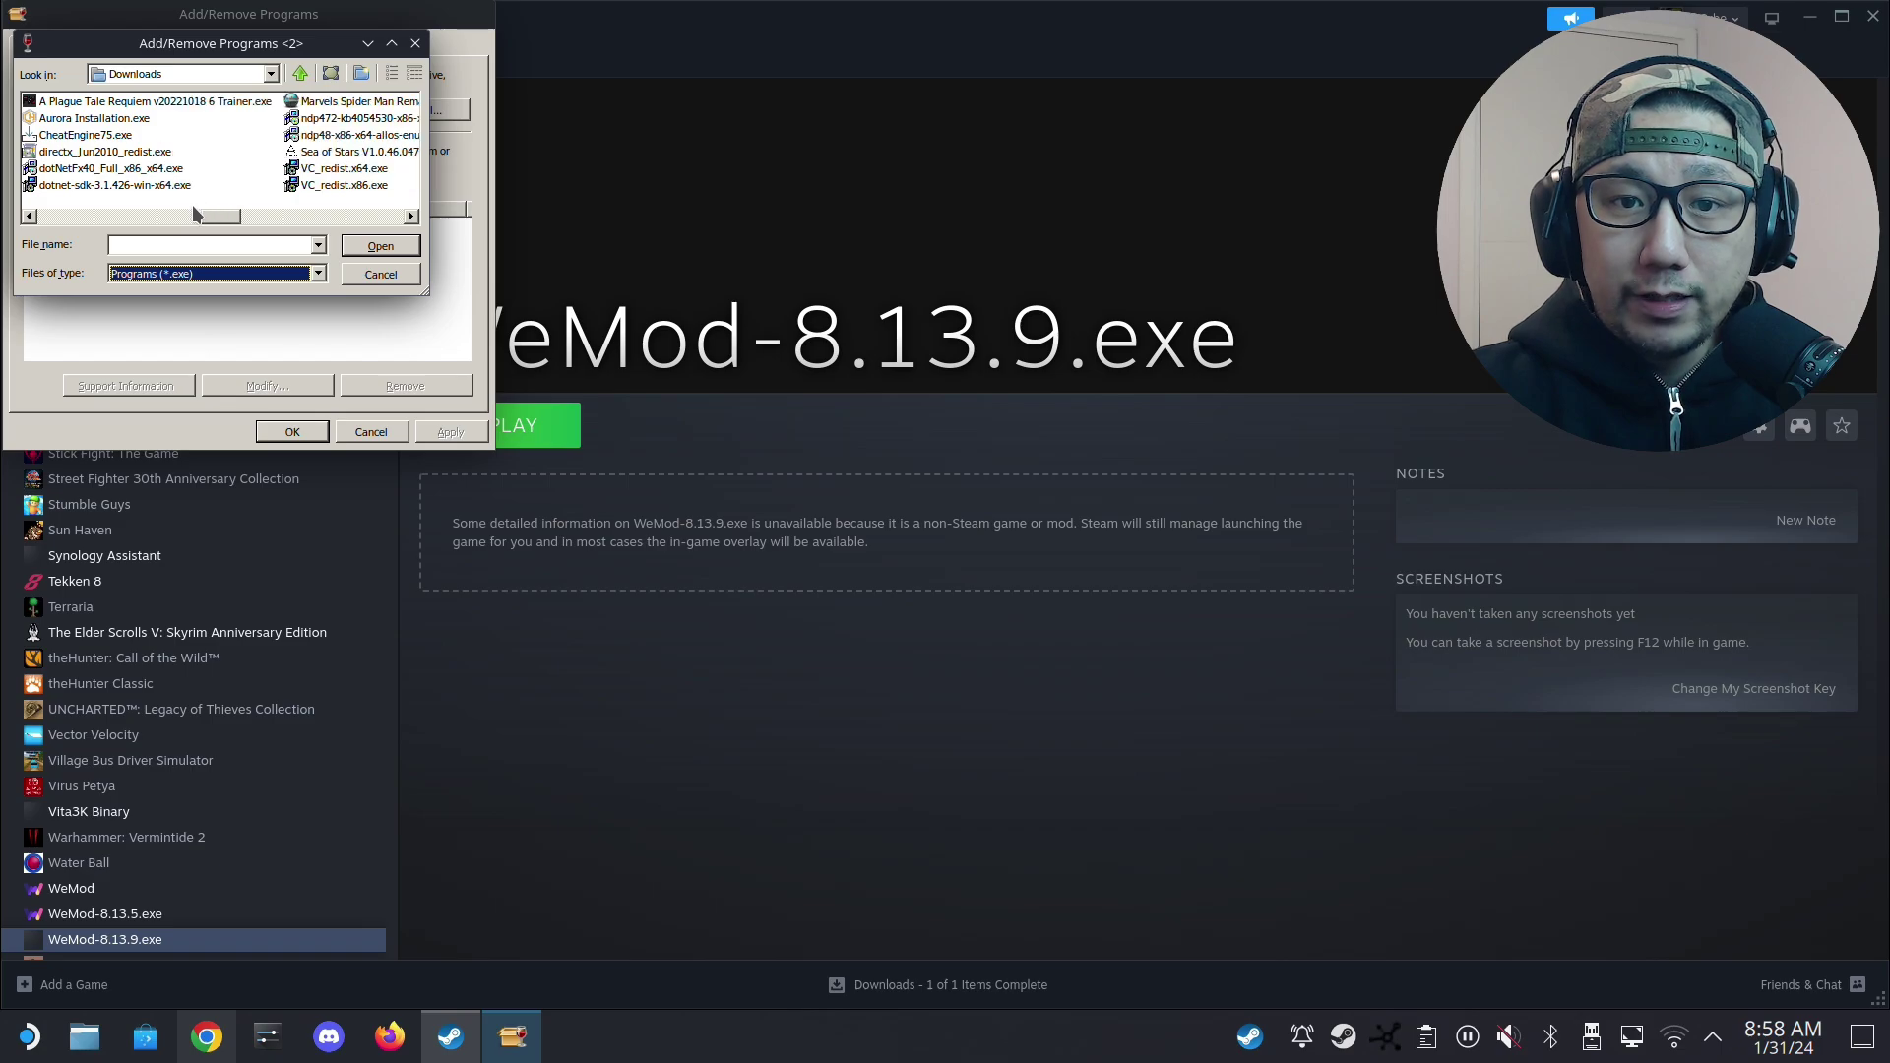
click(317, 136)
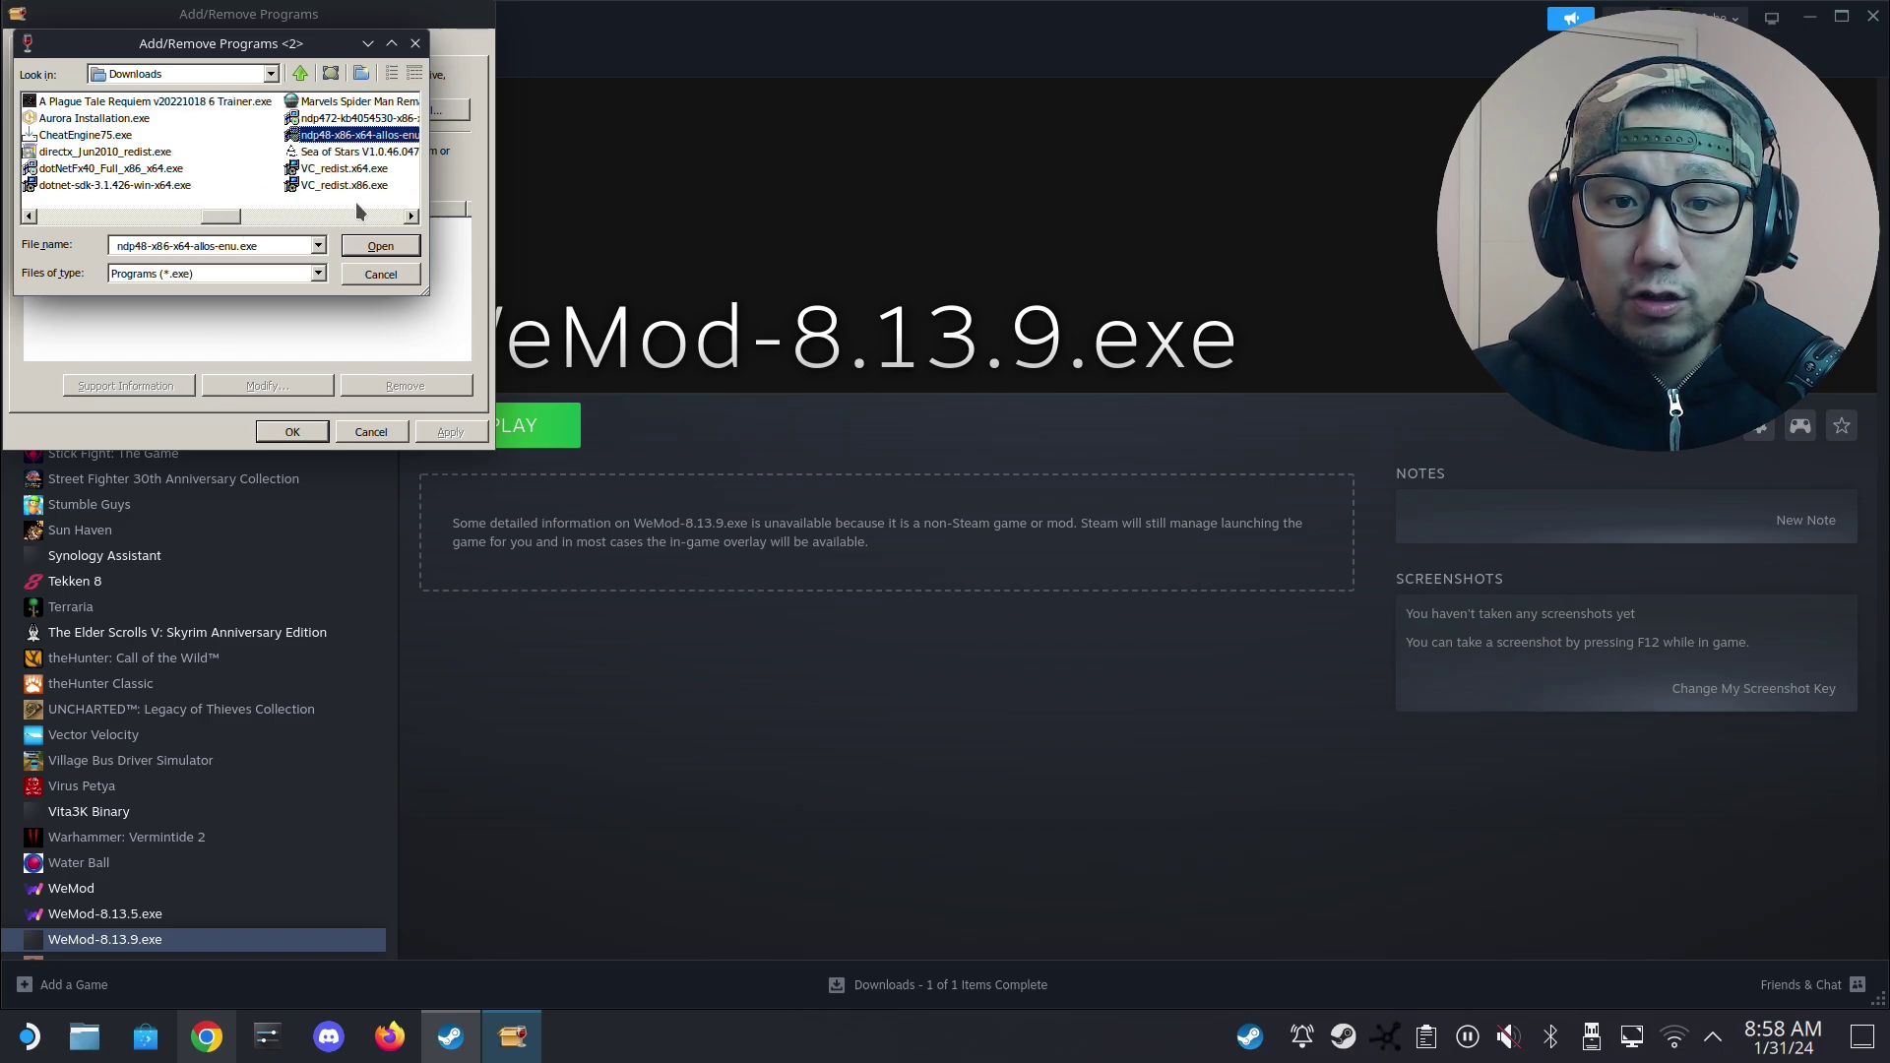
click(411, 218)
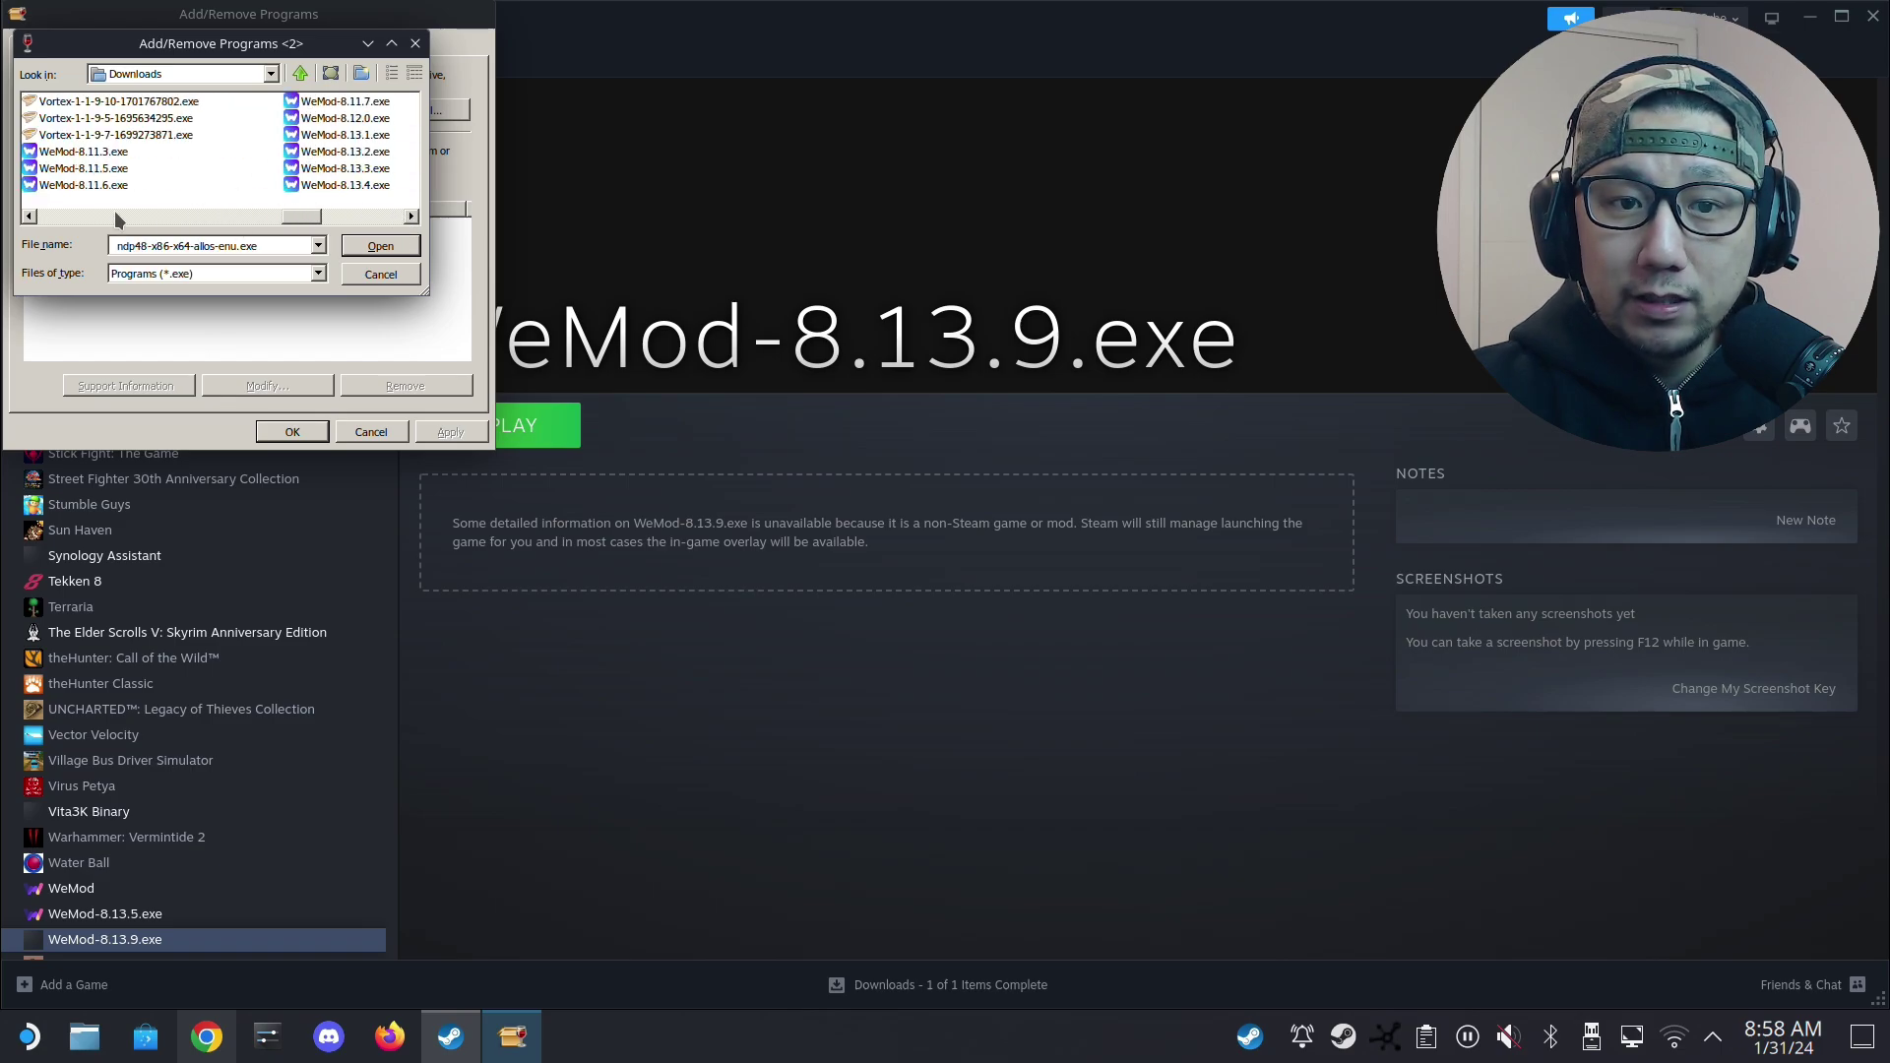
click(31, 216)
click(32, 217)
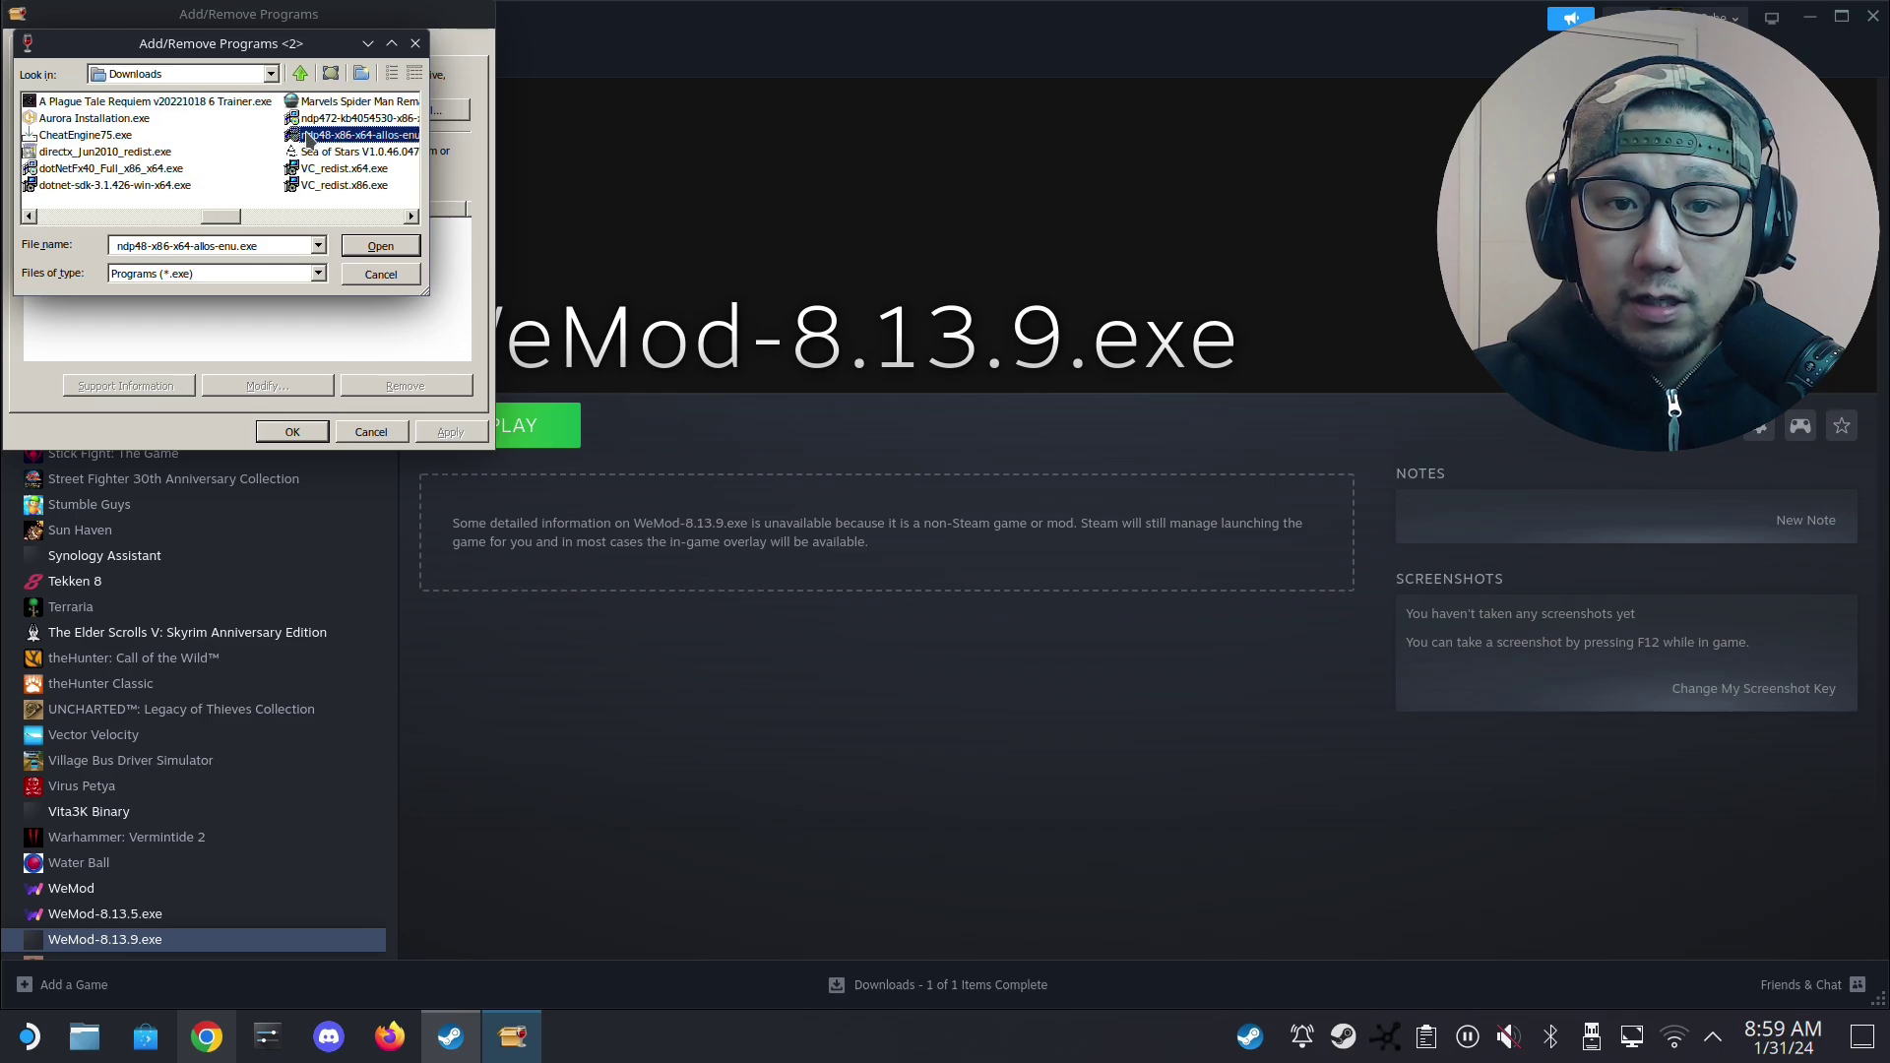
double_click(331, 140)
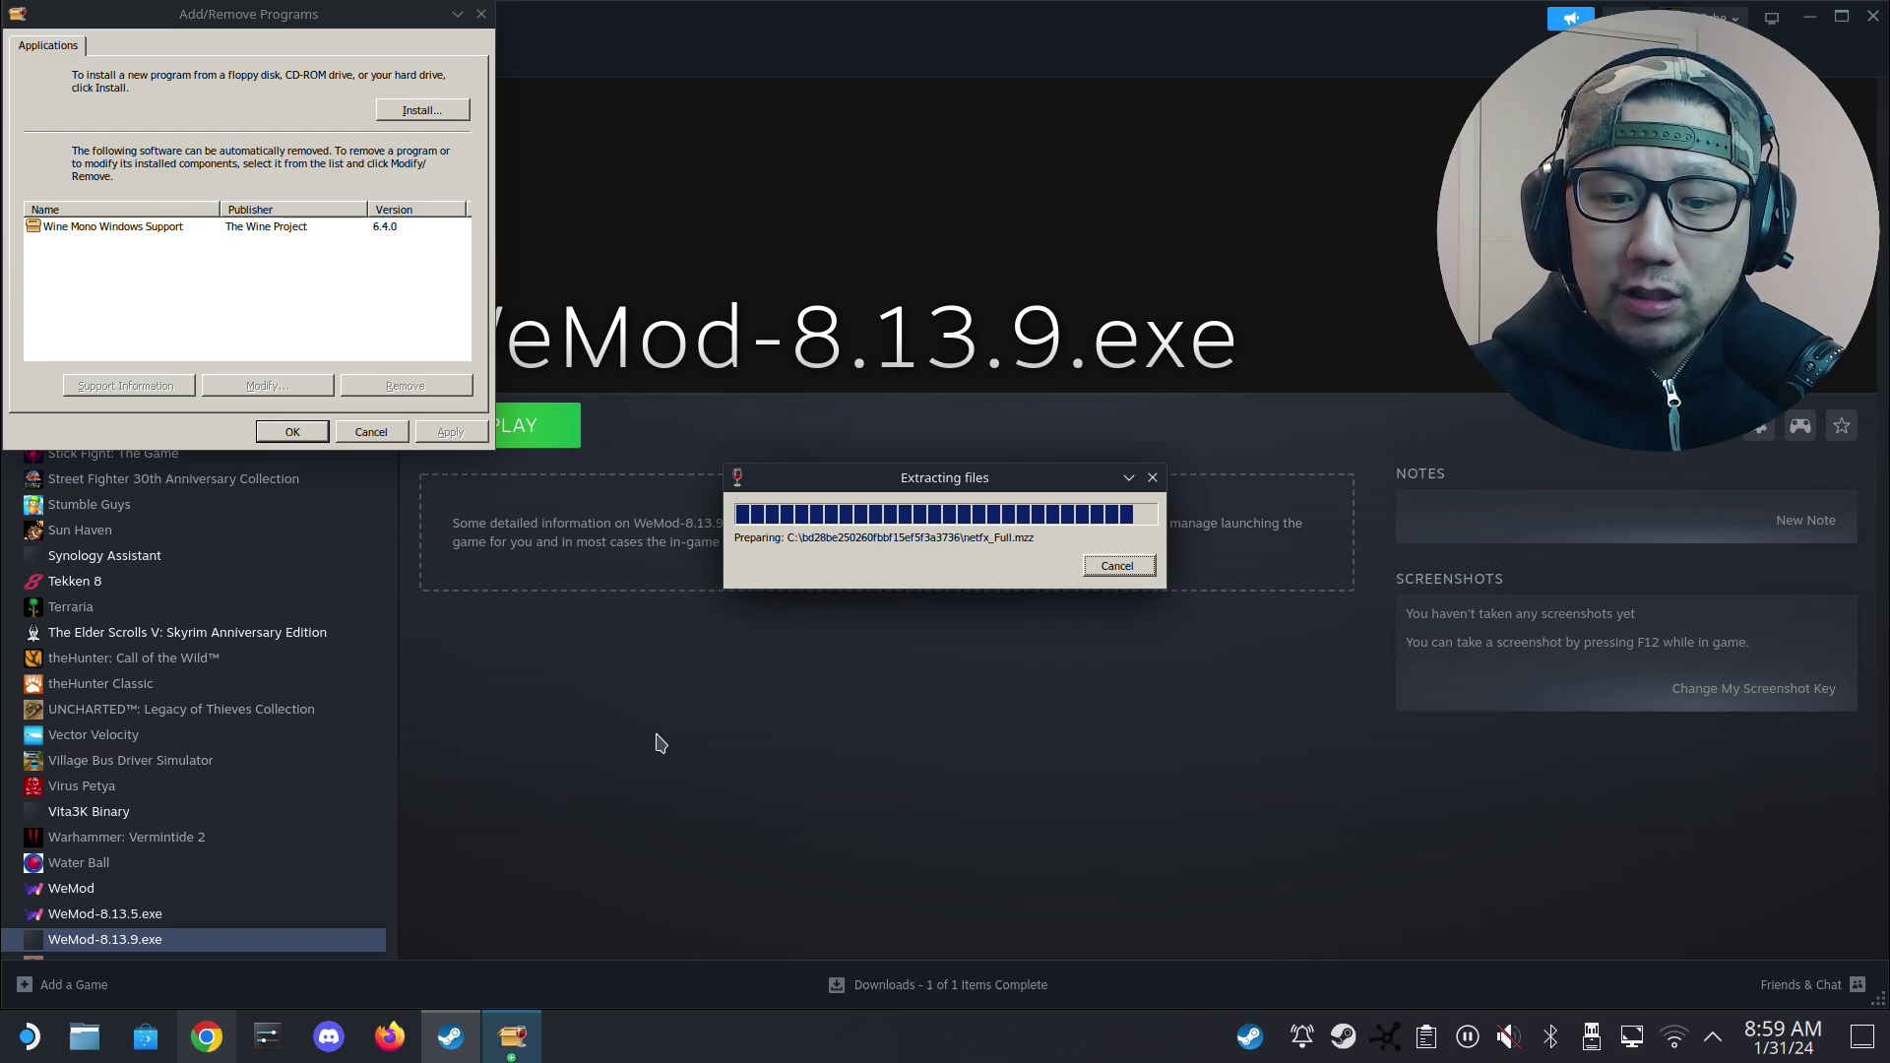
Dismiss the WeMod shortcut's context menu and raise the .NET Framework setup warnings window.
right_click(152, 940)
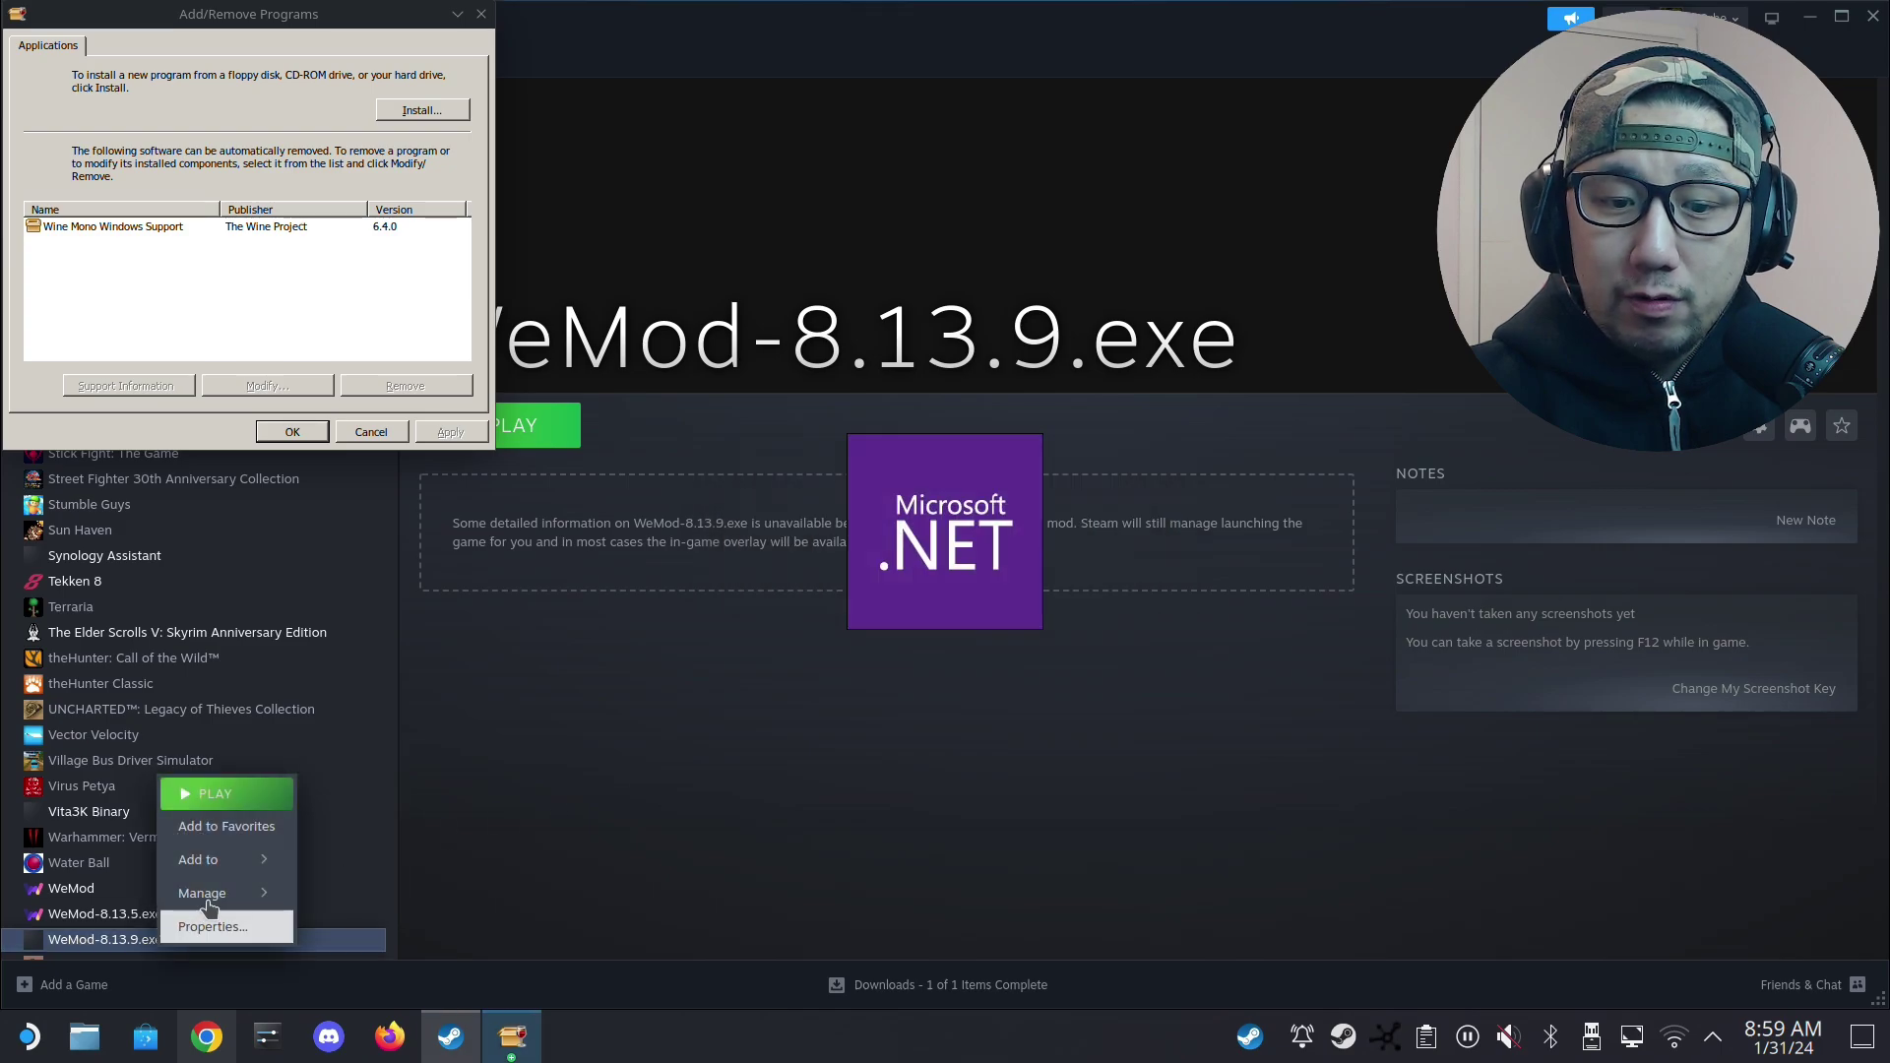
mouse_move(231, 898)
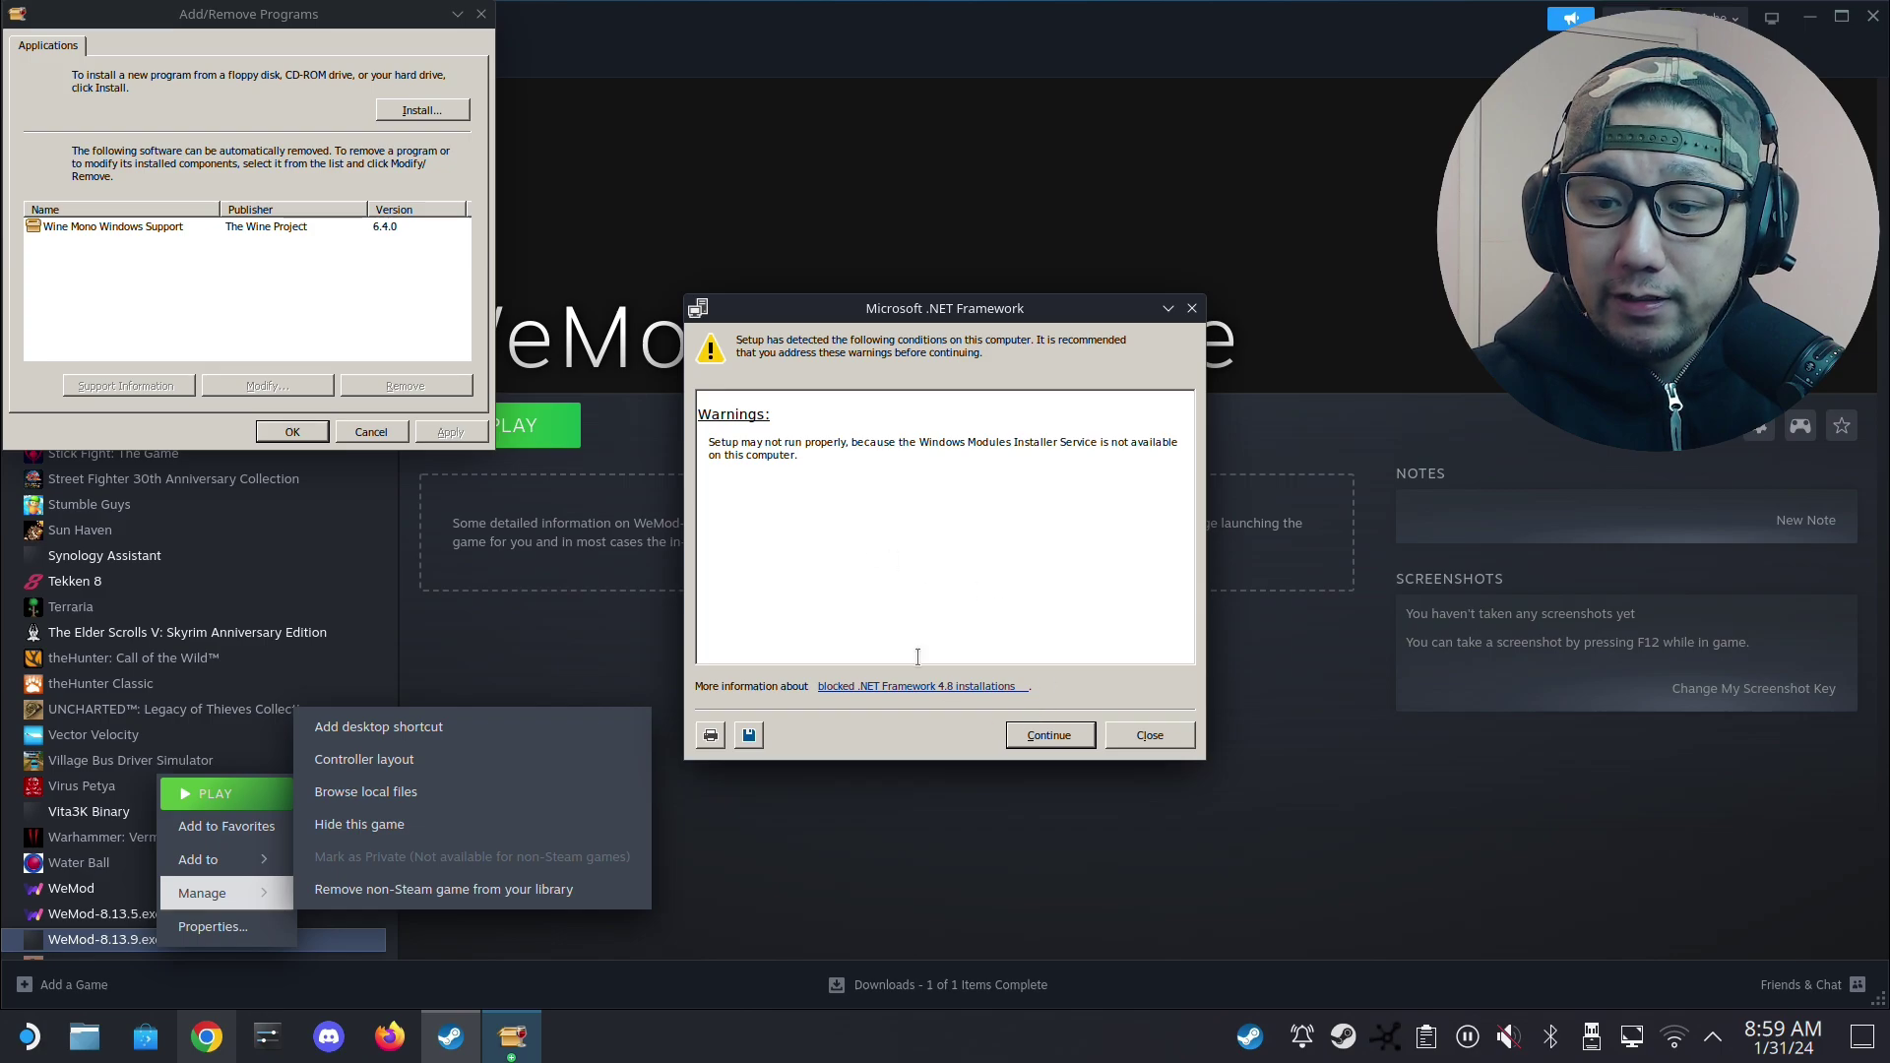
click(787, 809)
click(512, 1036)
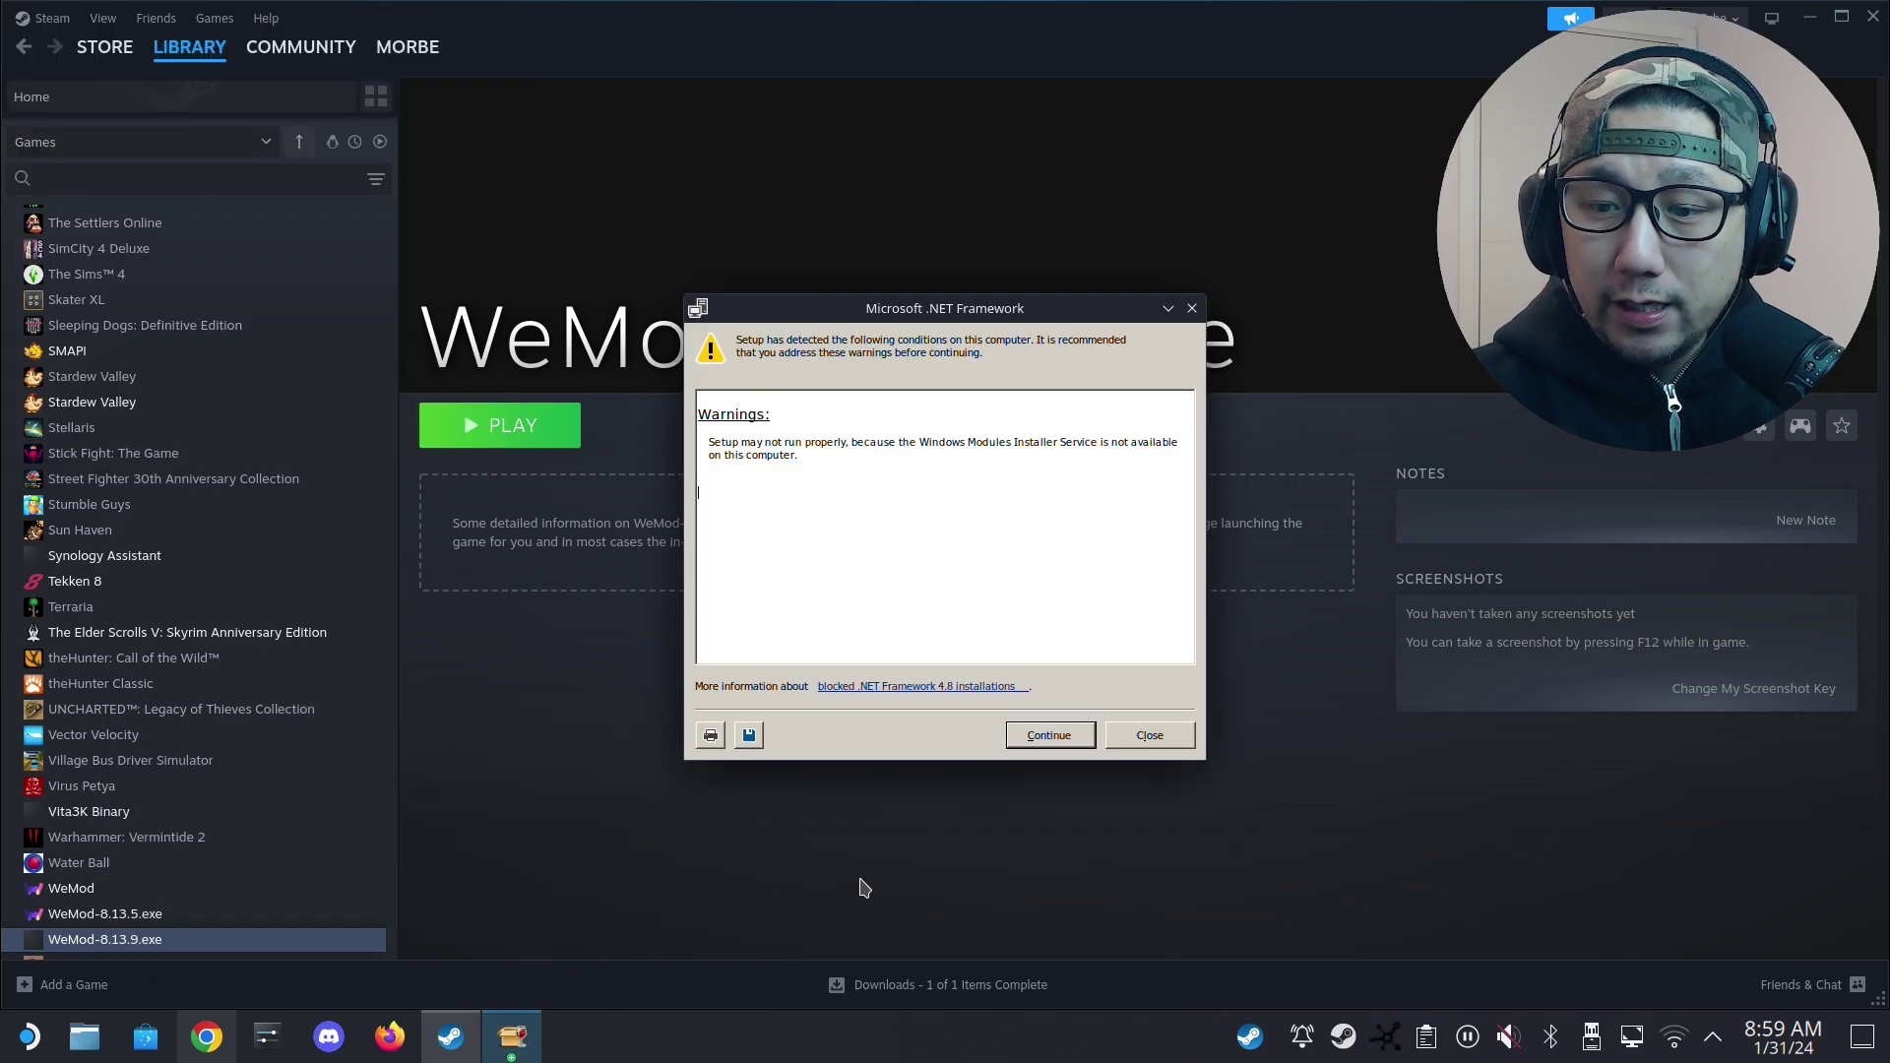
Continue past the warnings, accept the .NET Framework 4.8 license terms, and start the install.
click(1039, 733)
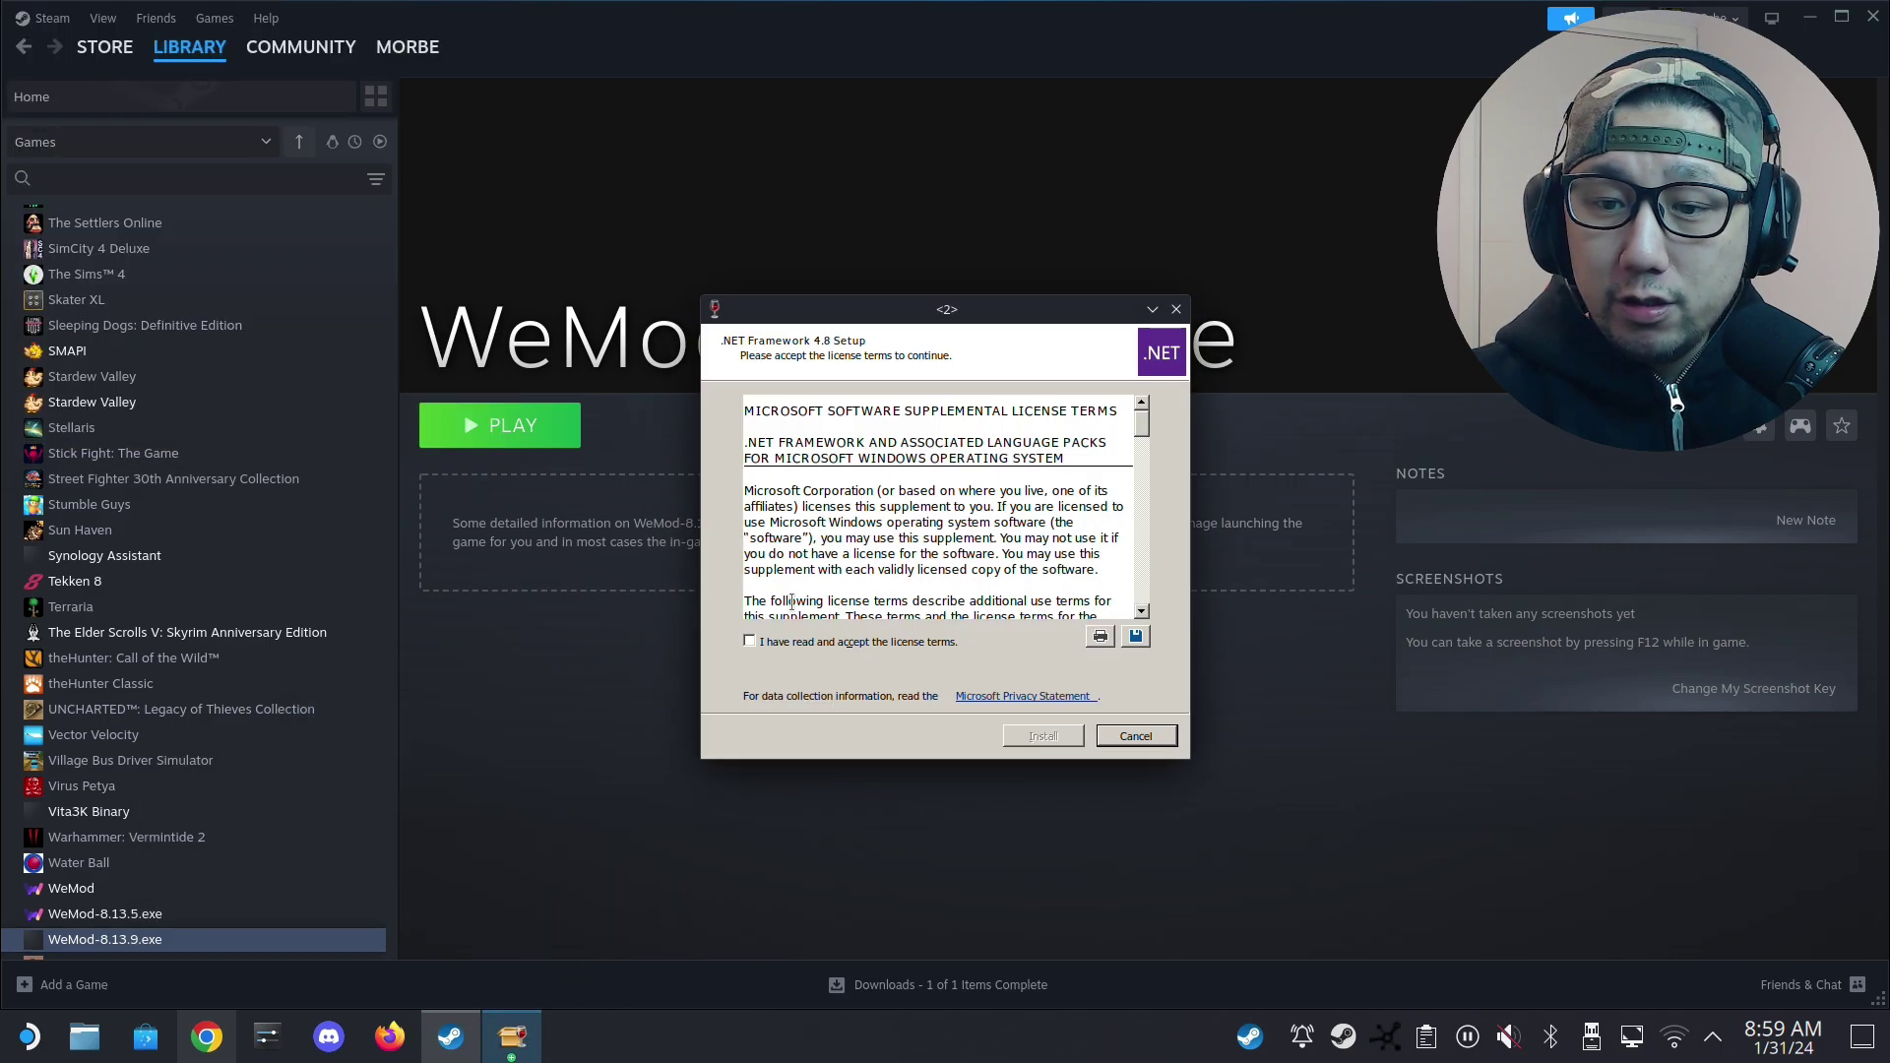
click(763, 640)
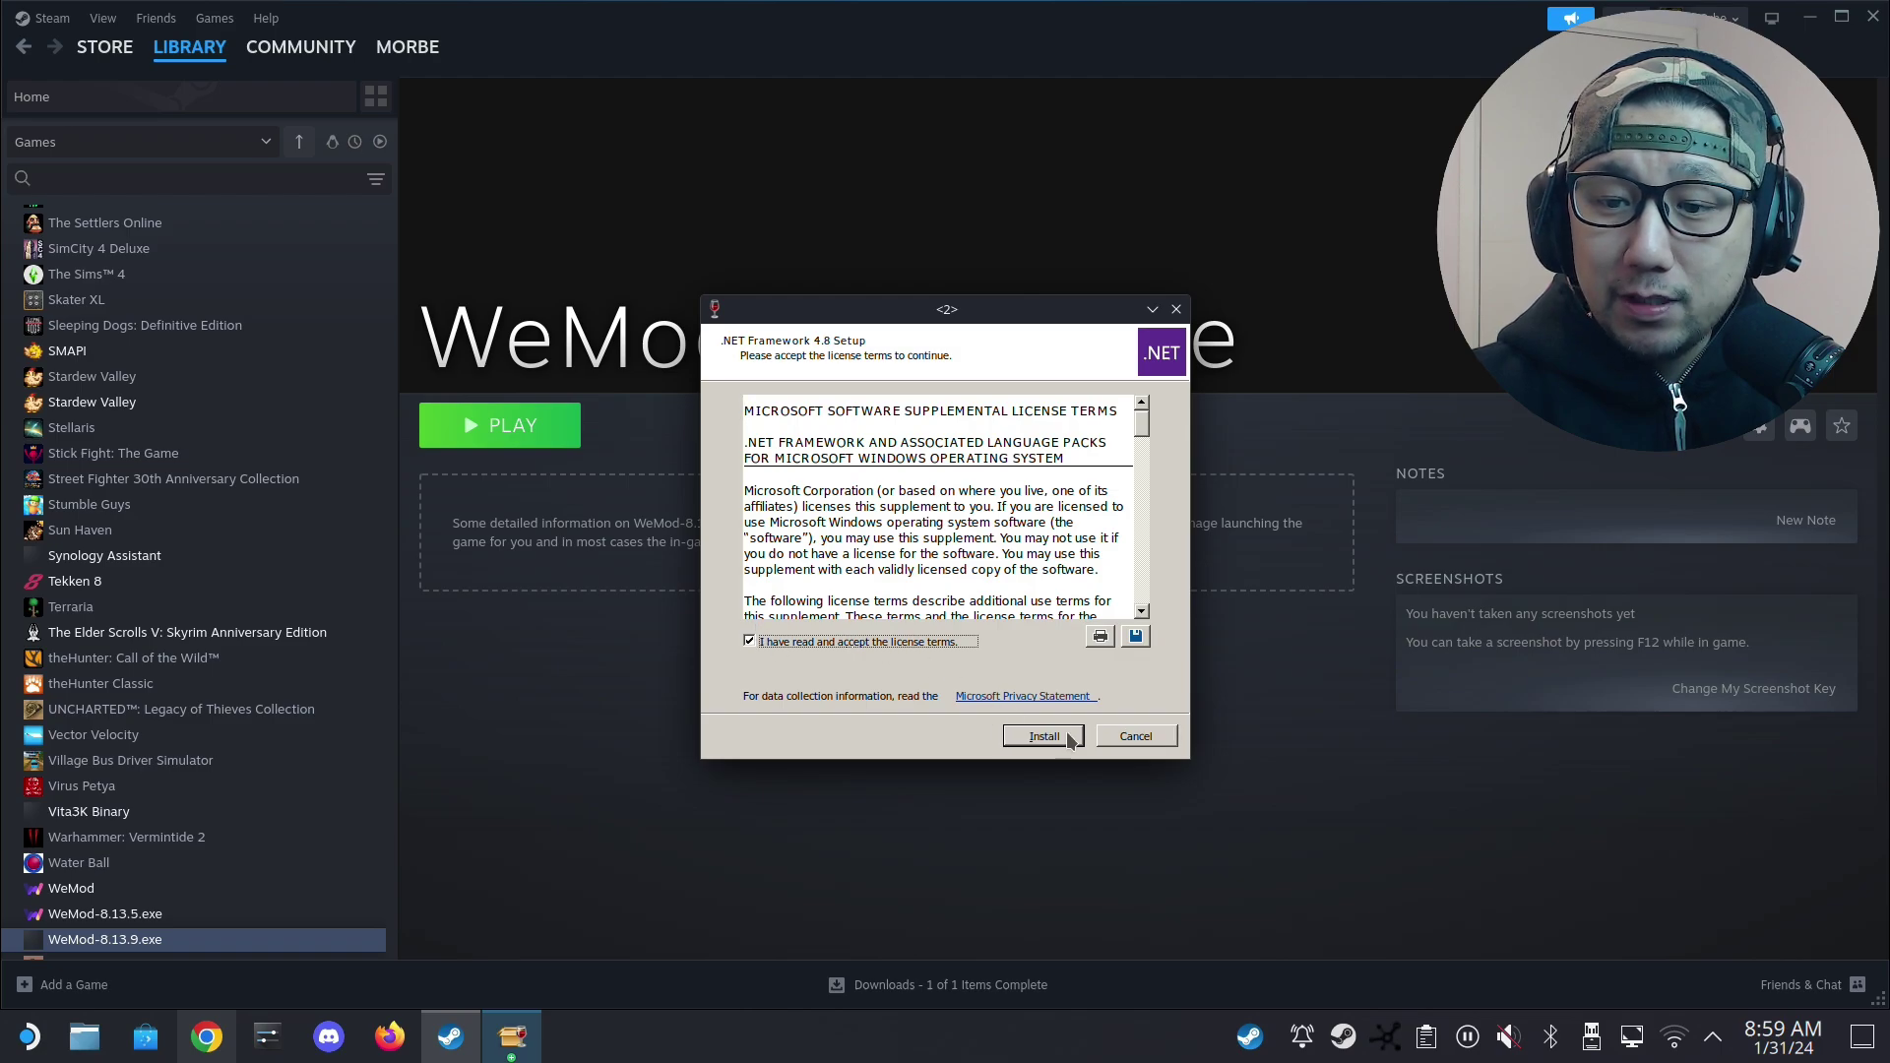
click(1075, 740)
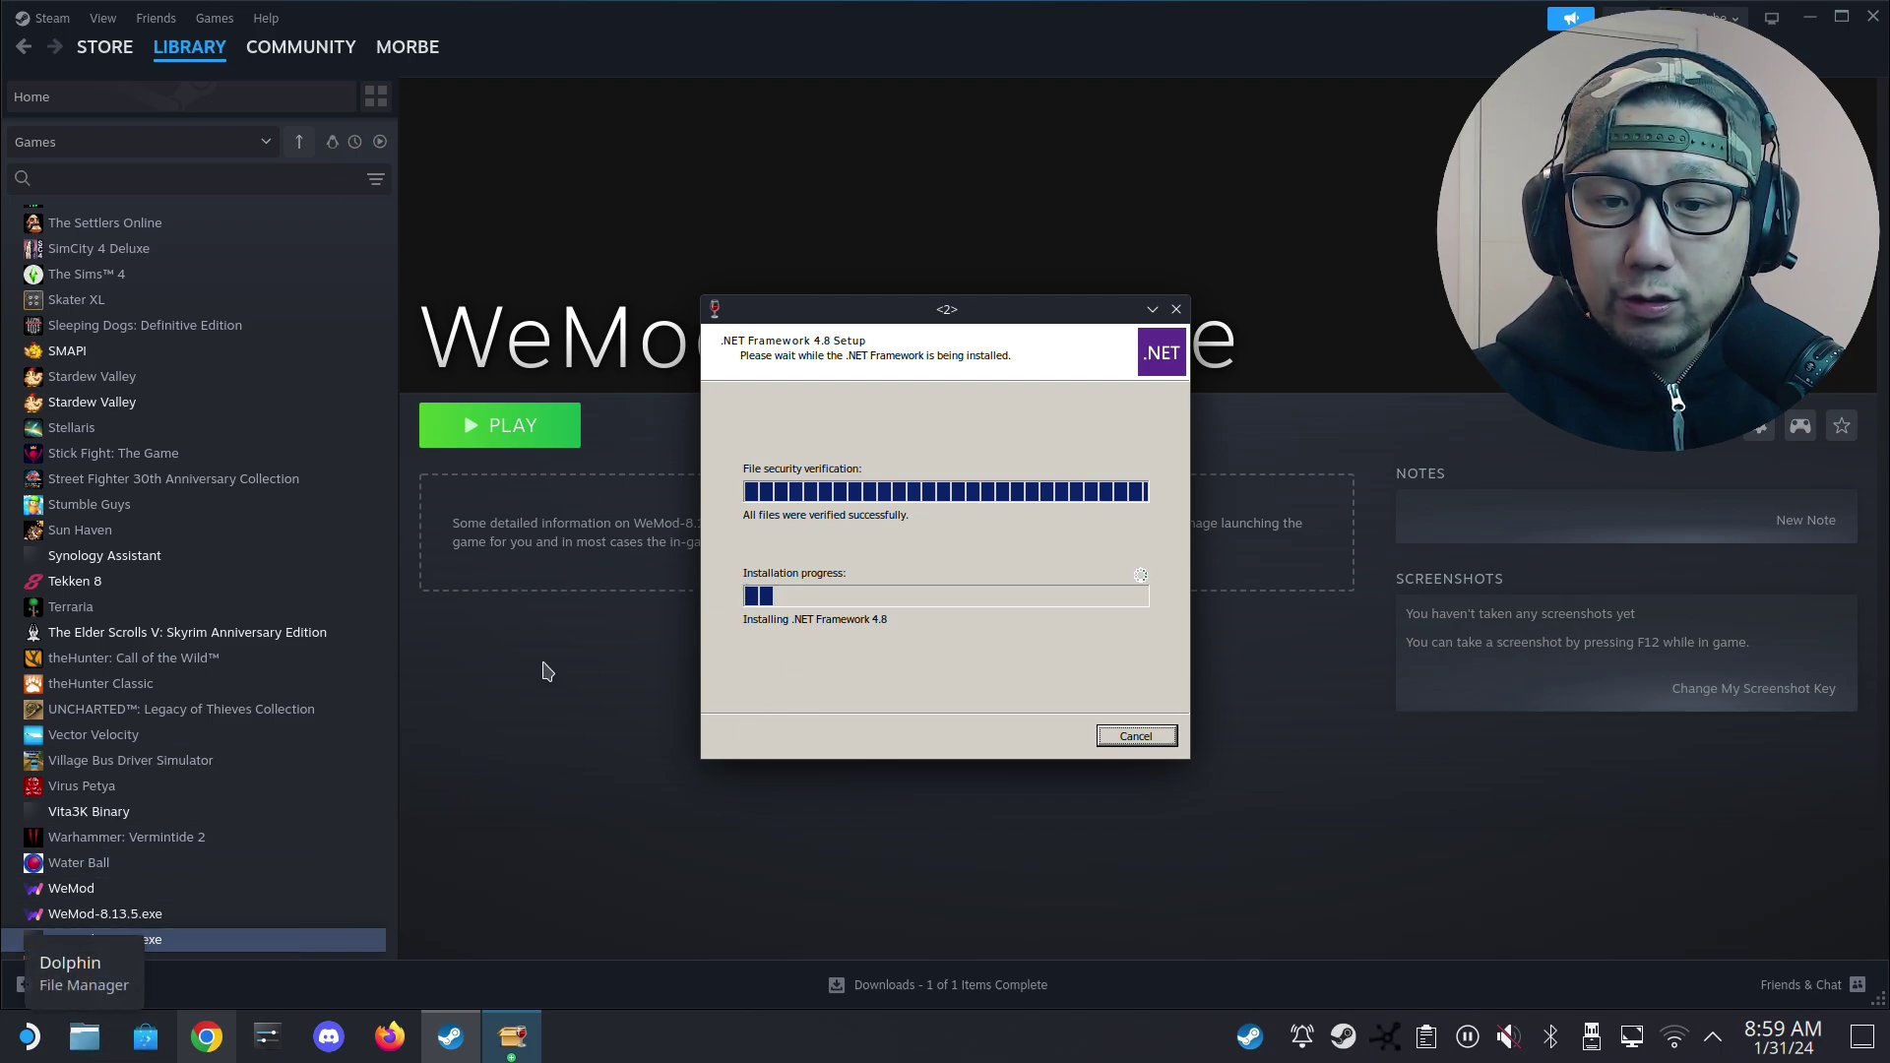
click(86, 1039)
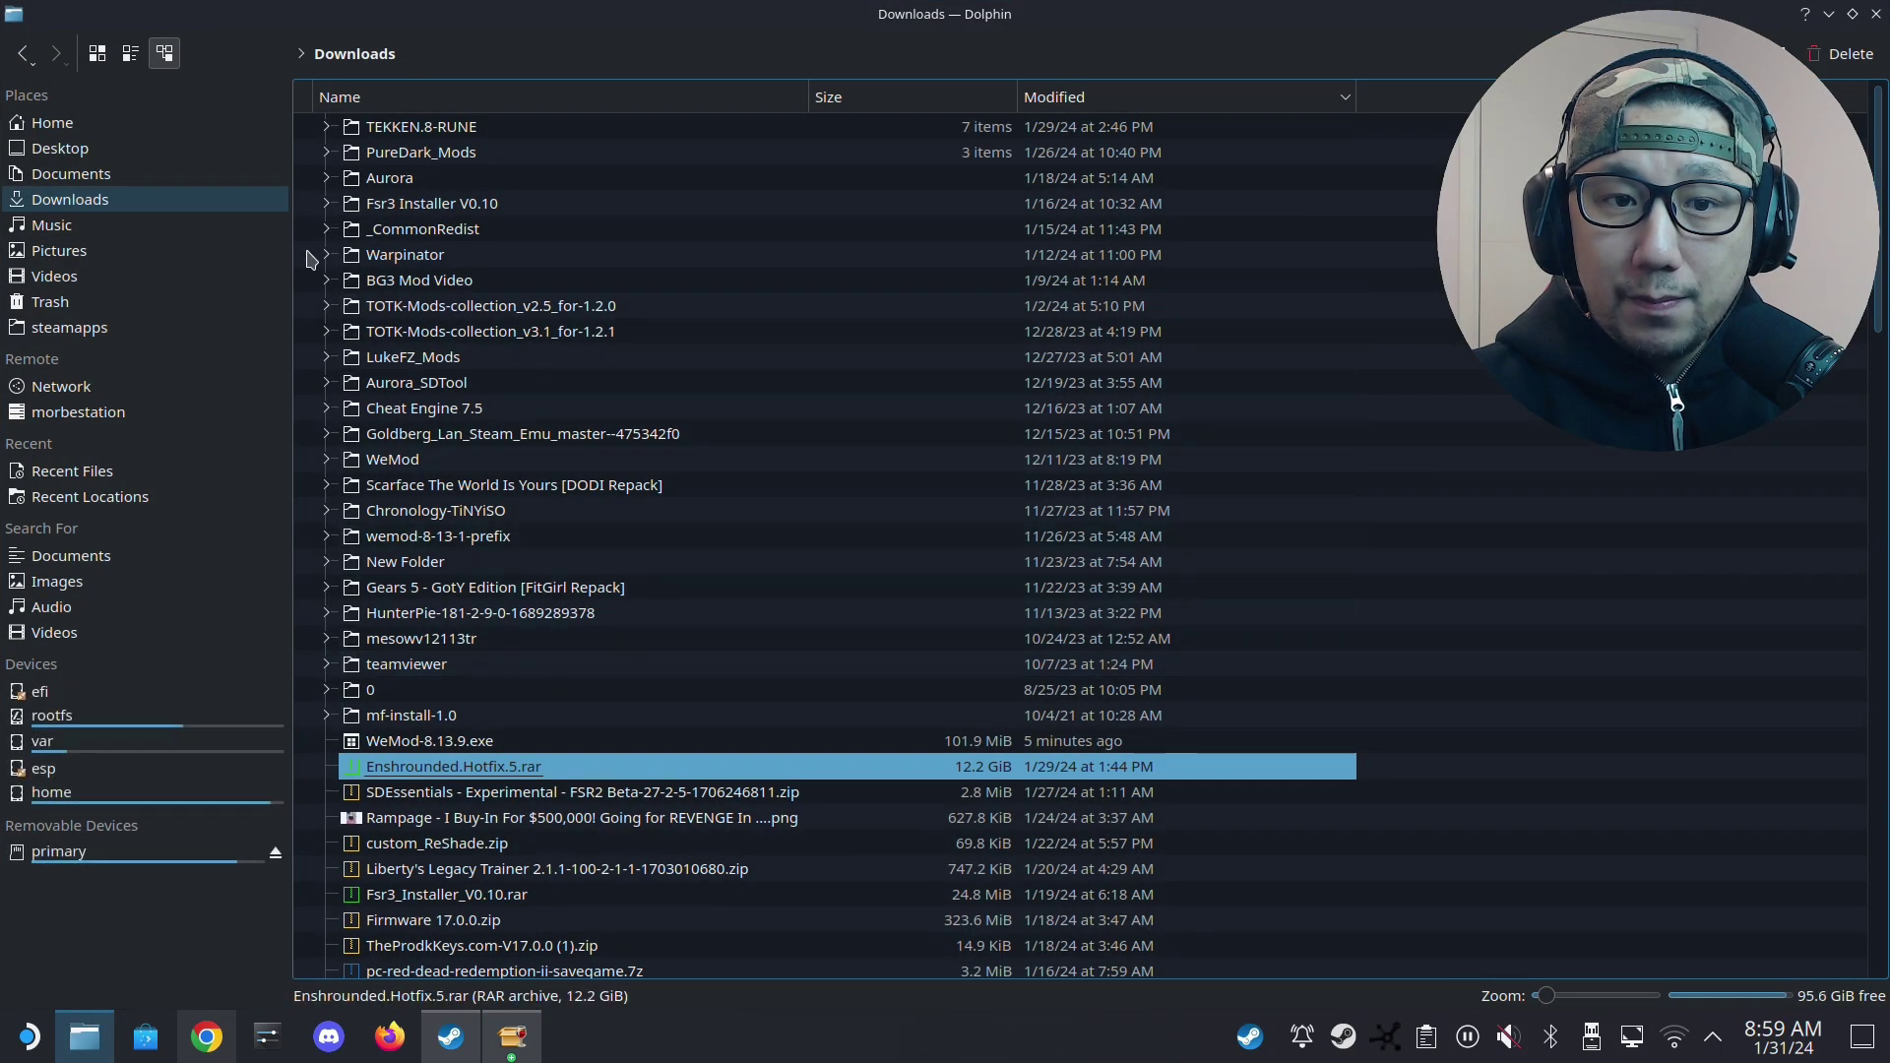
Go to the home folder in Dolphin and resize and reposition its window.
click(44, 123)
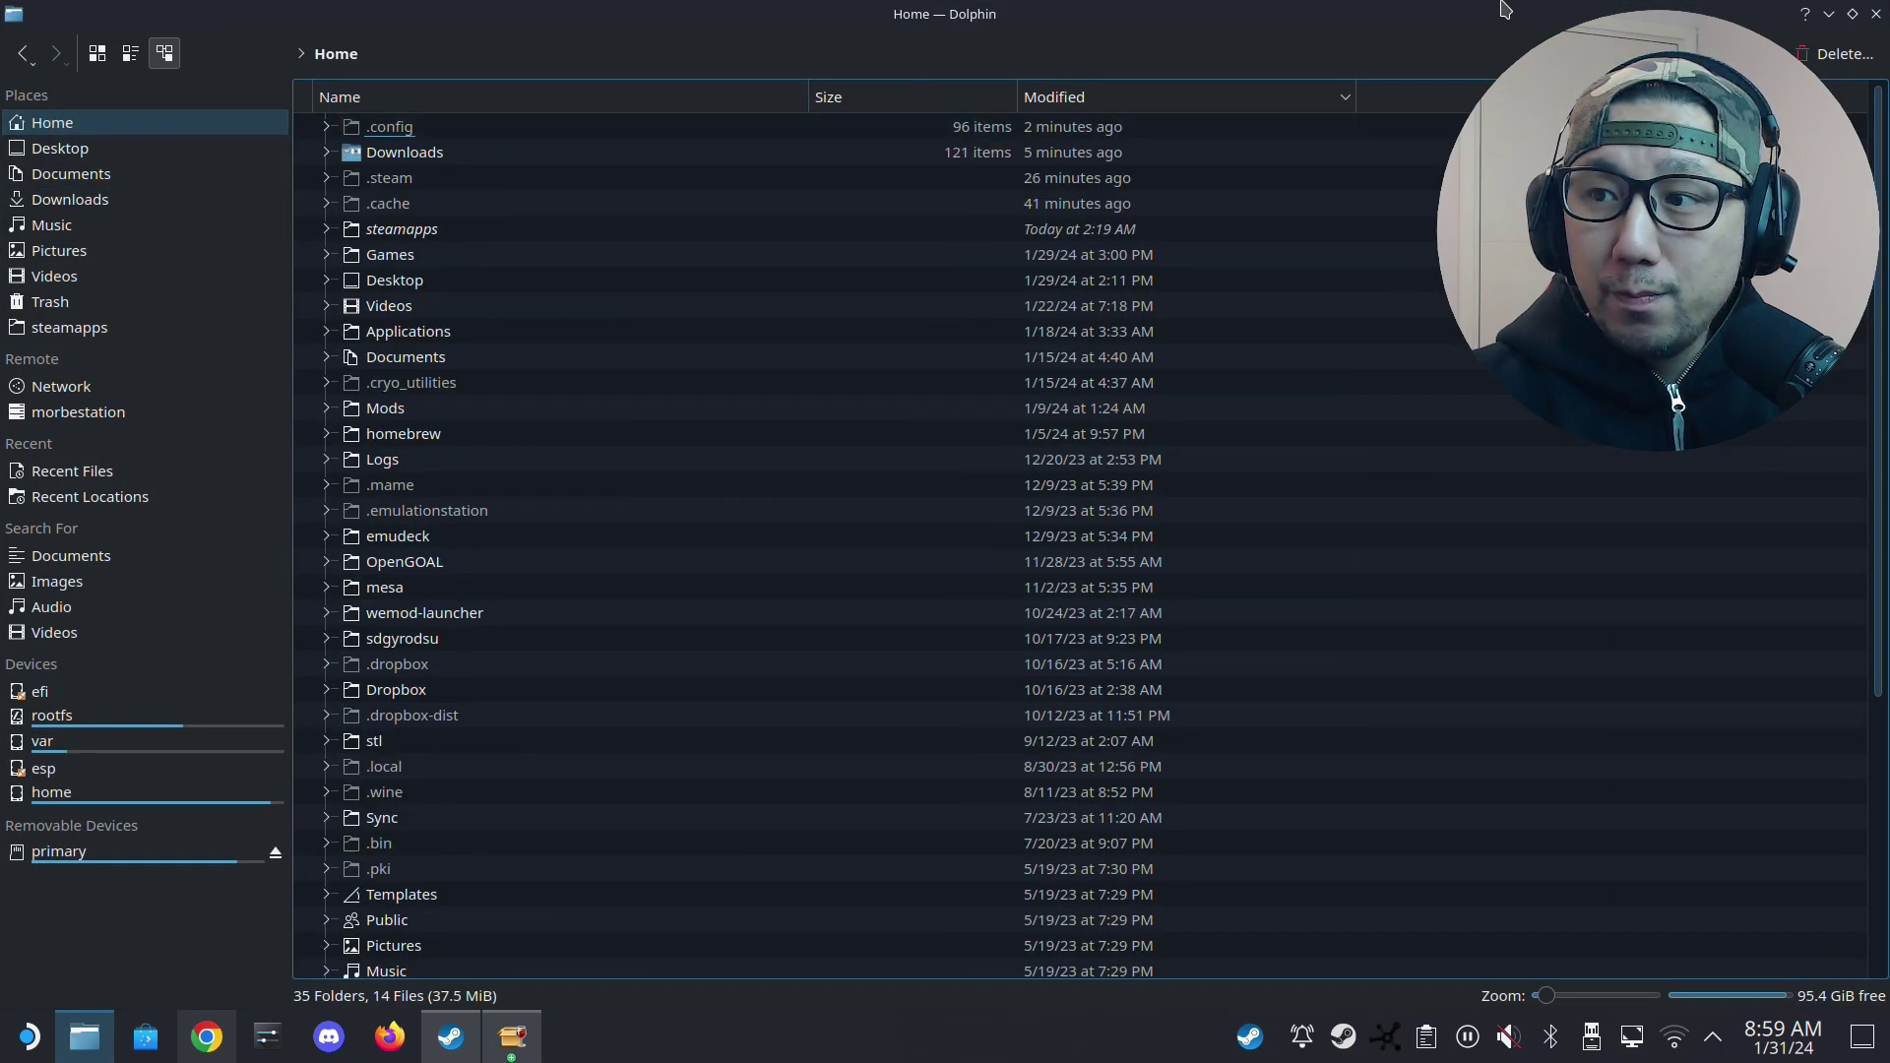
click(1853, 14)
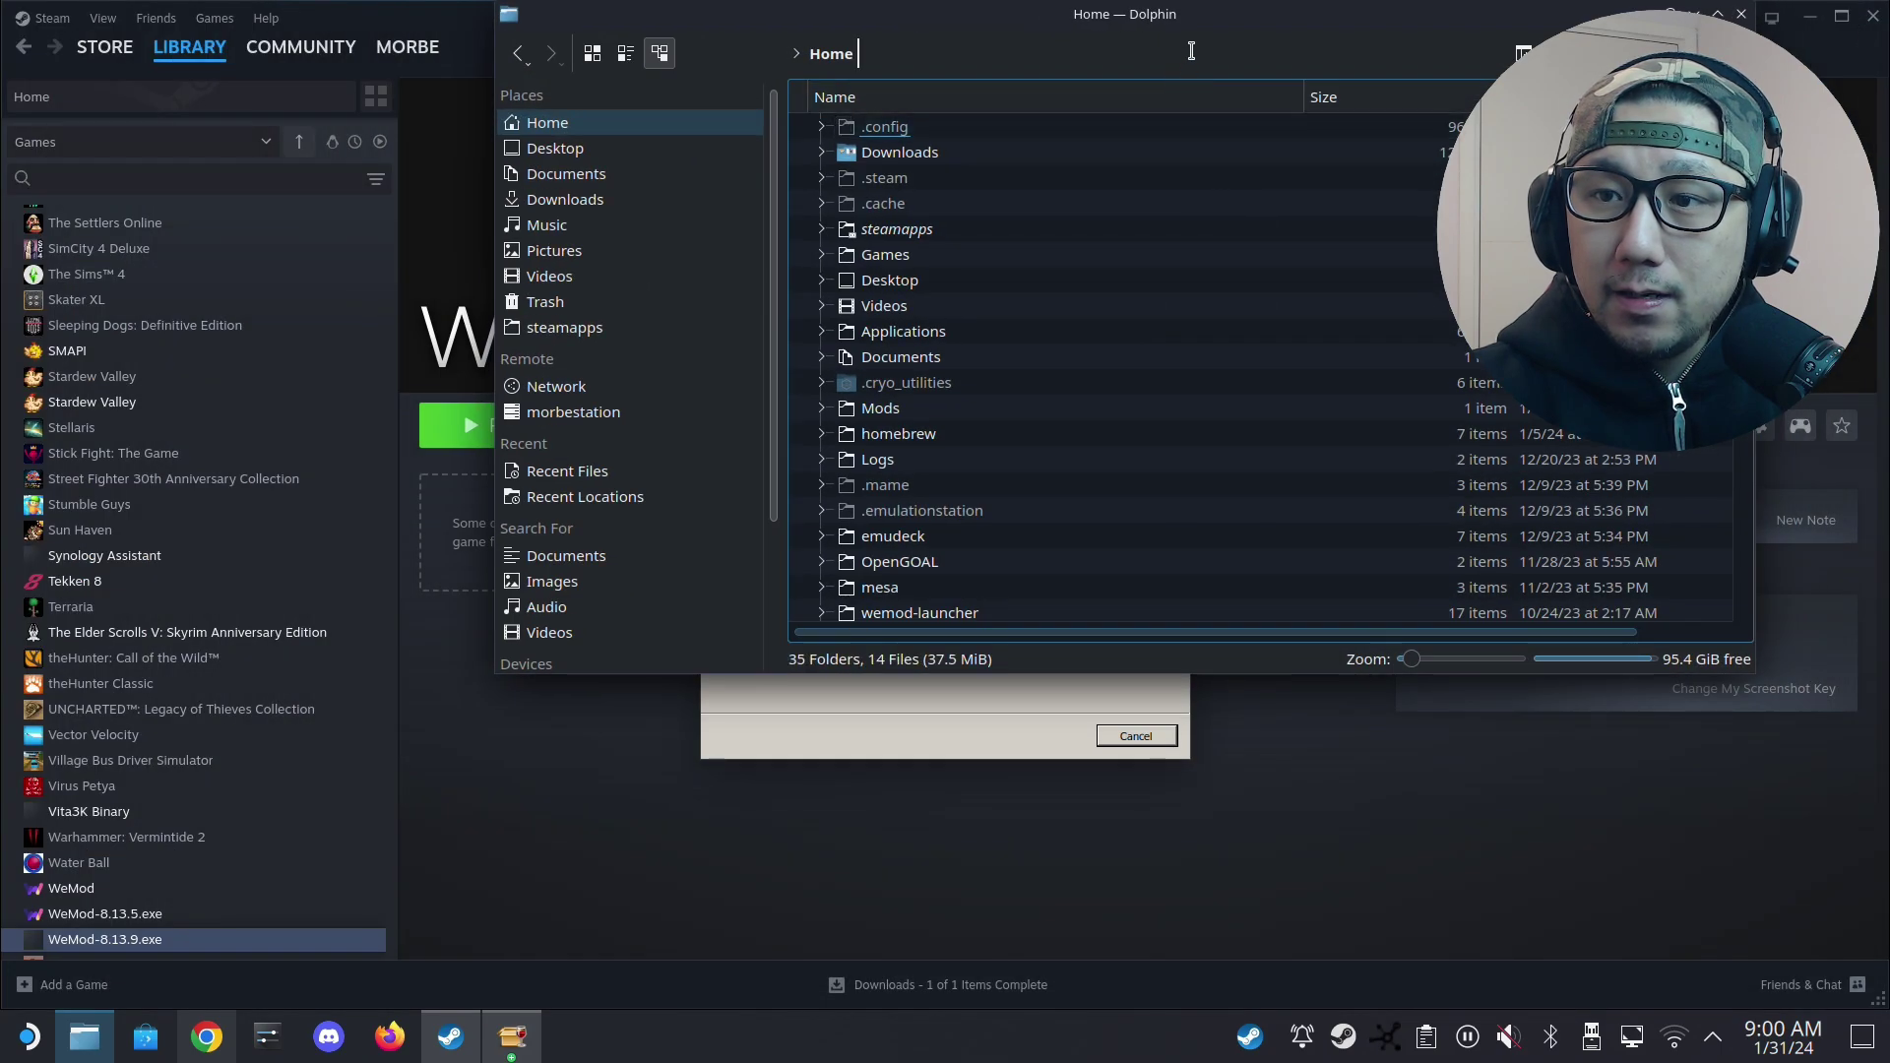
click(1037, 61)
drag(1075, 15, 641, 80)
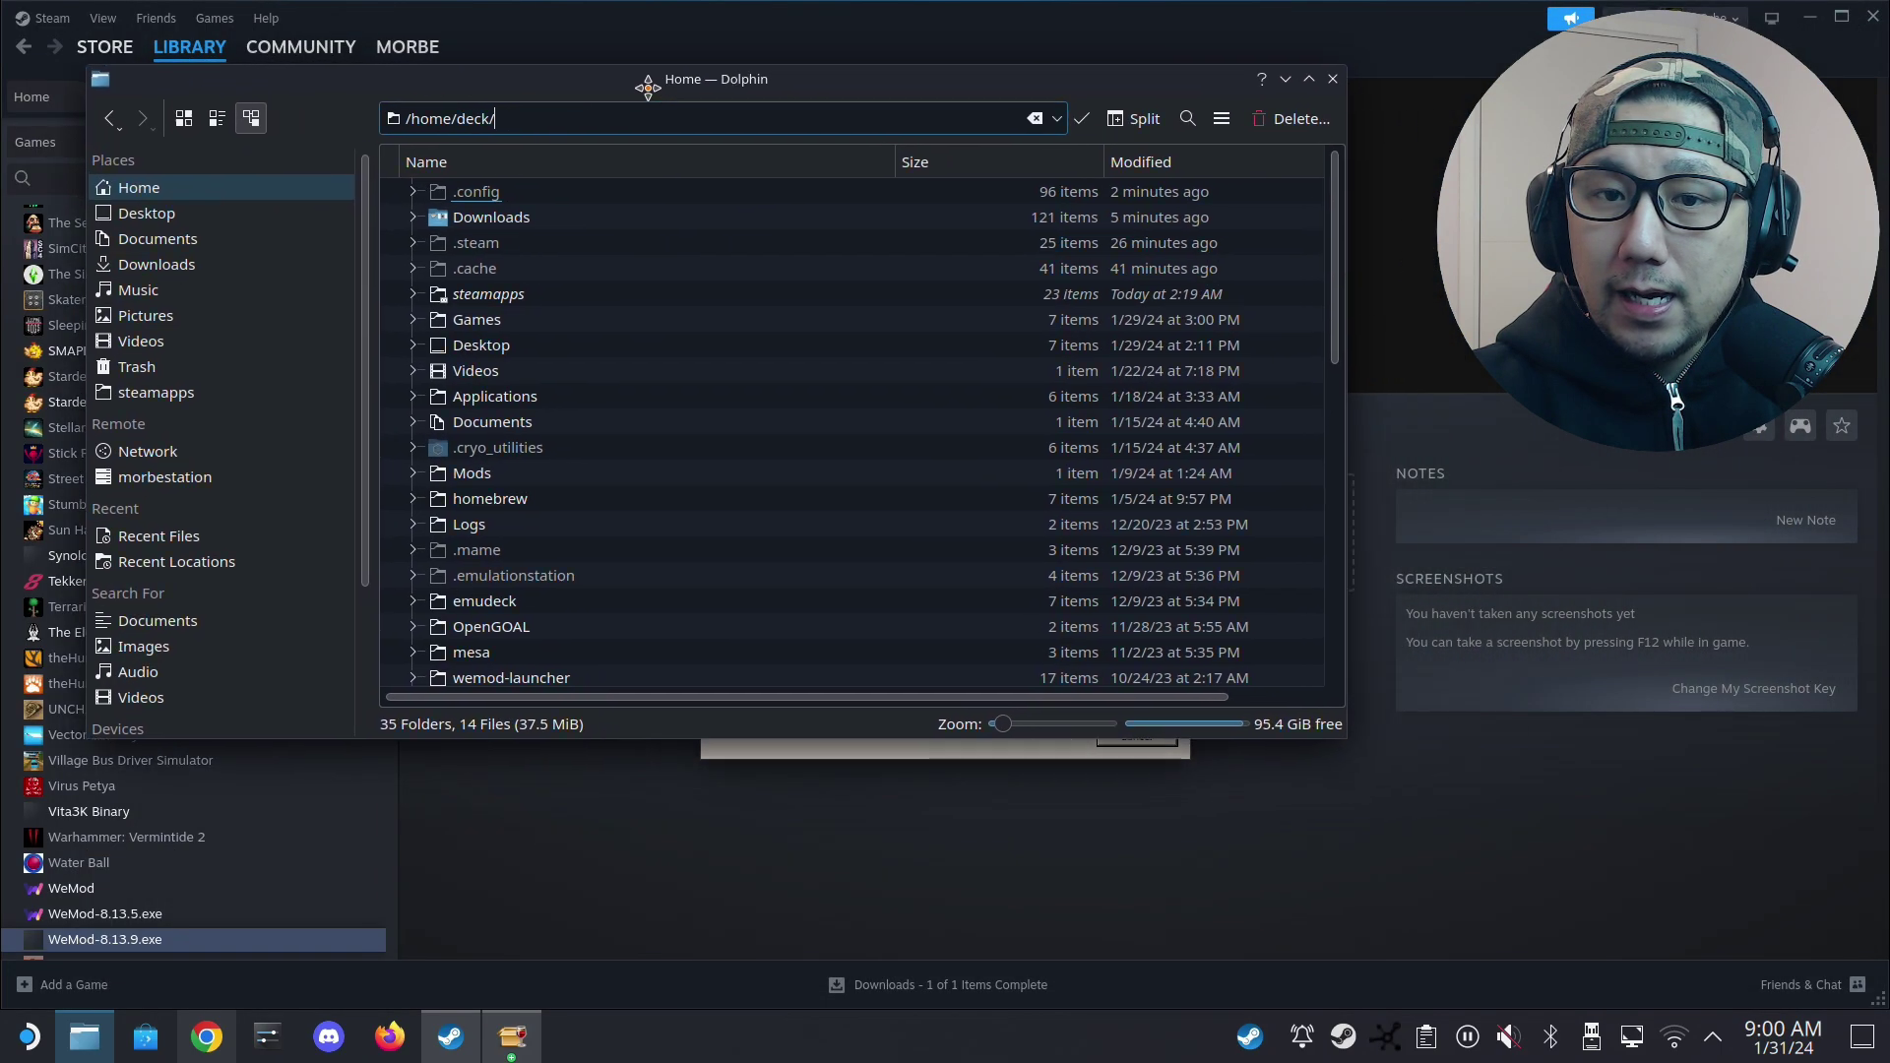
click(1191, 117)
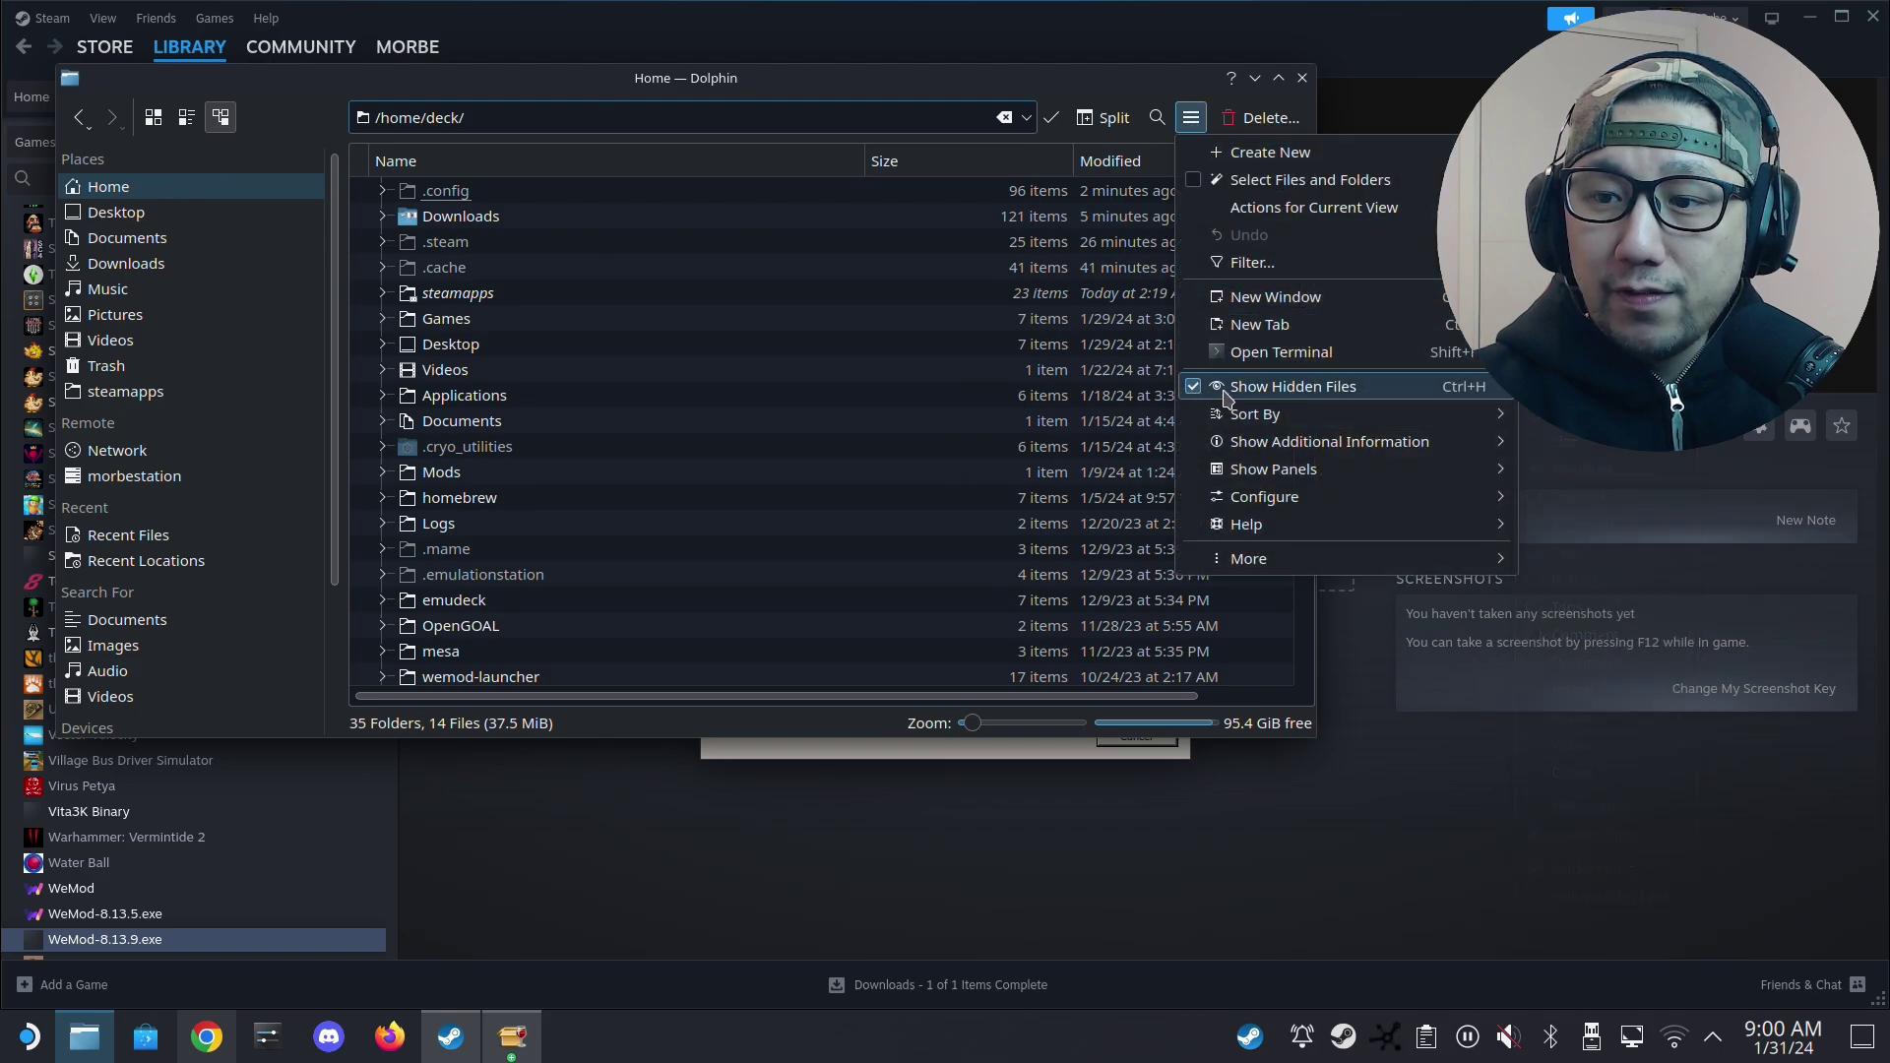
click(738, 345)
click(456, 242)
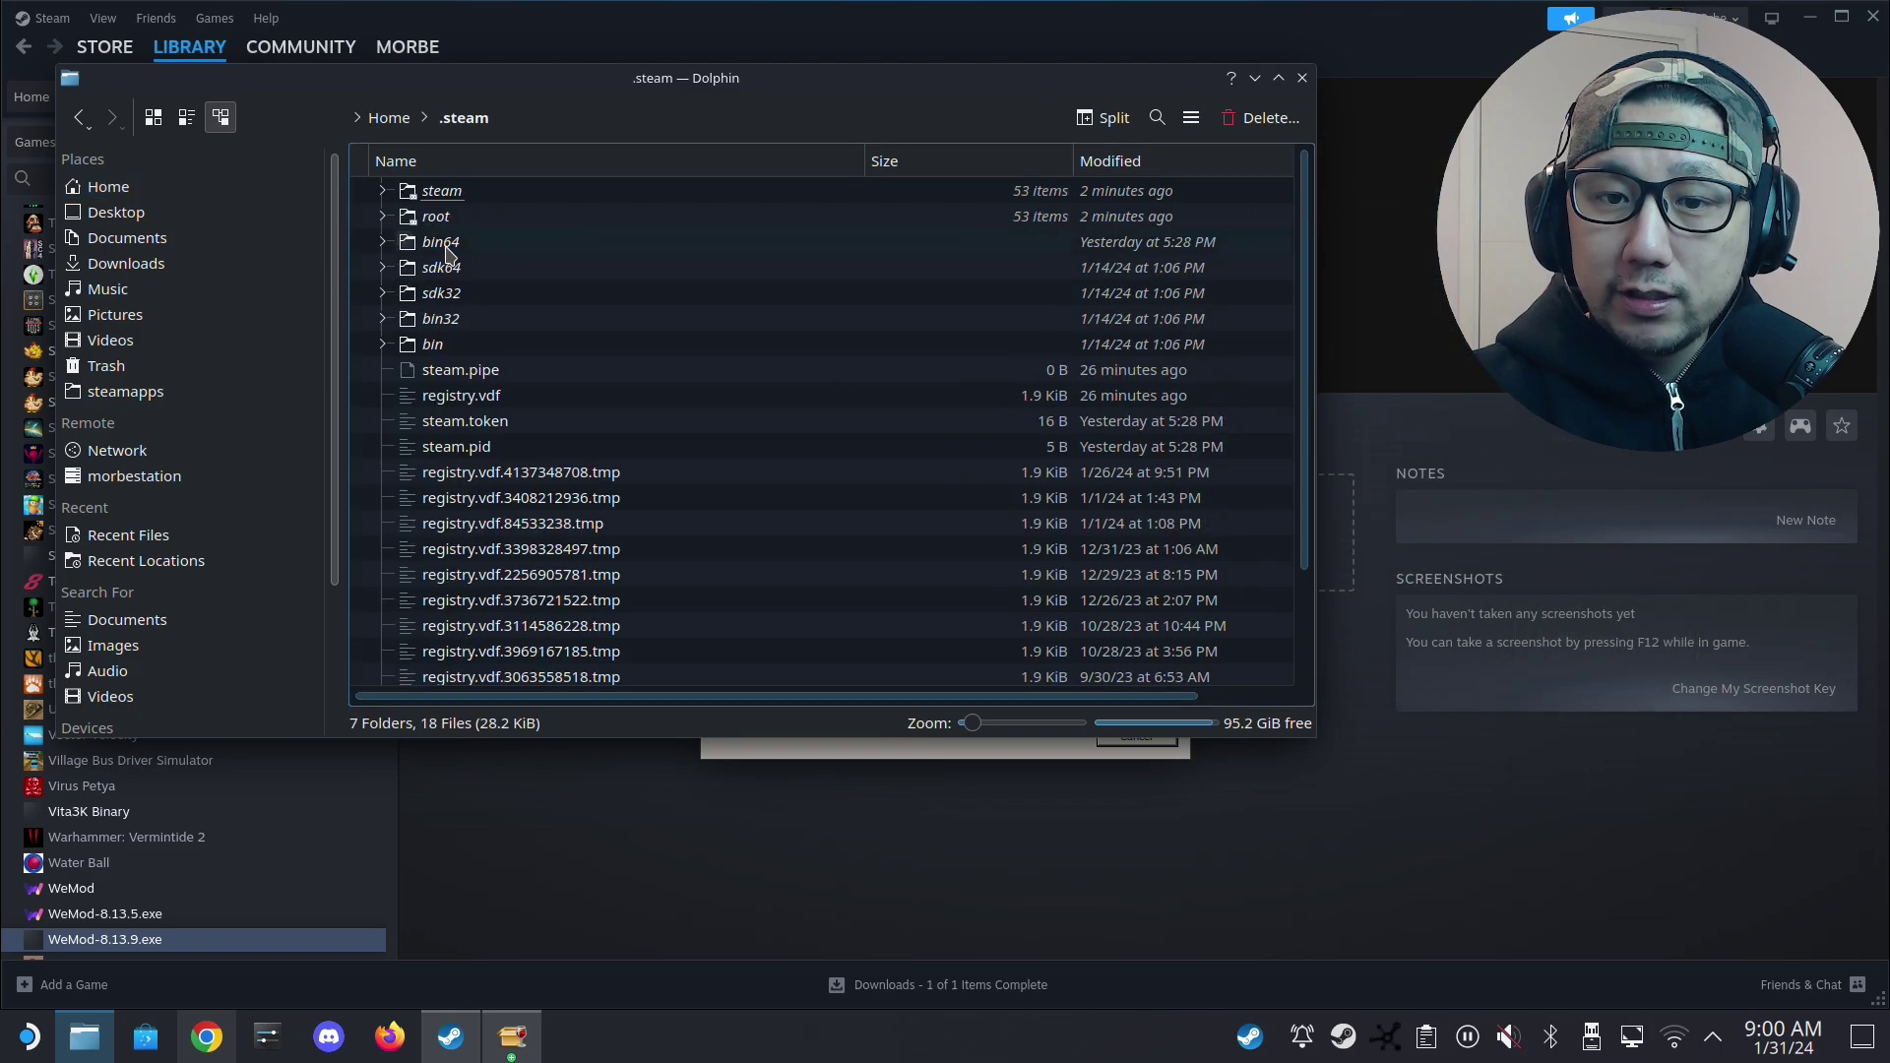
click(443, 193)
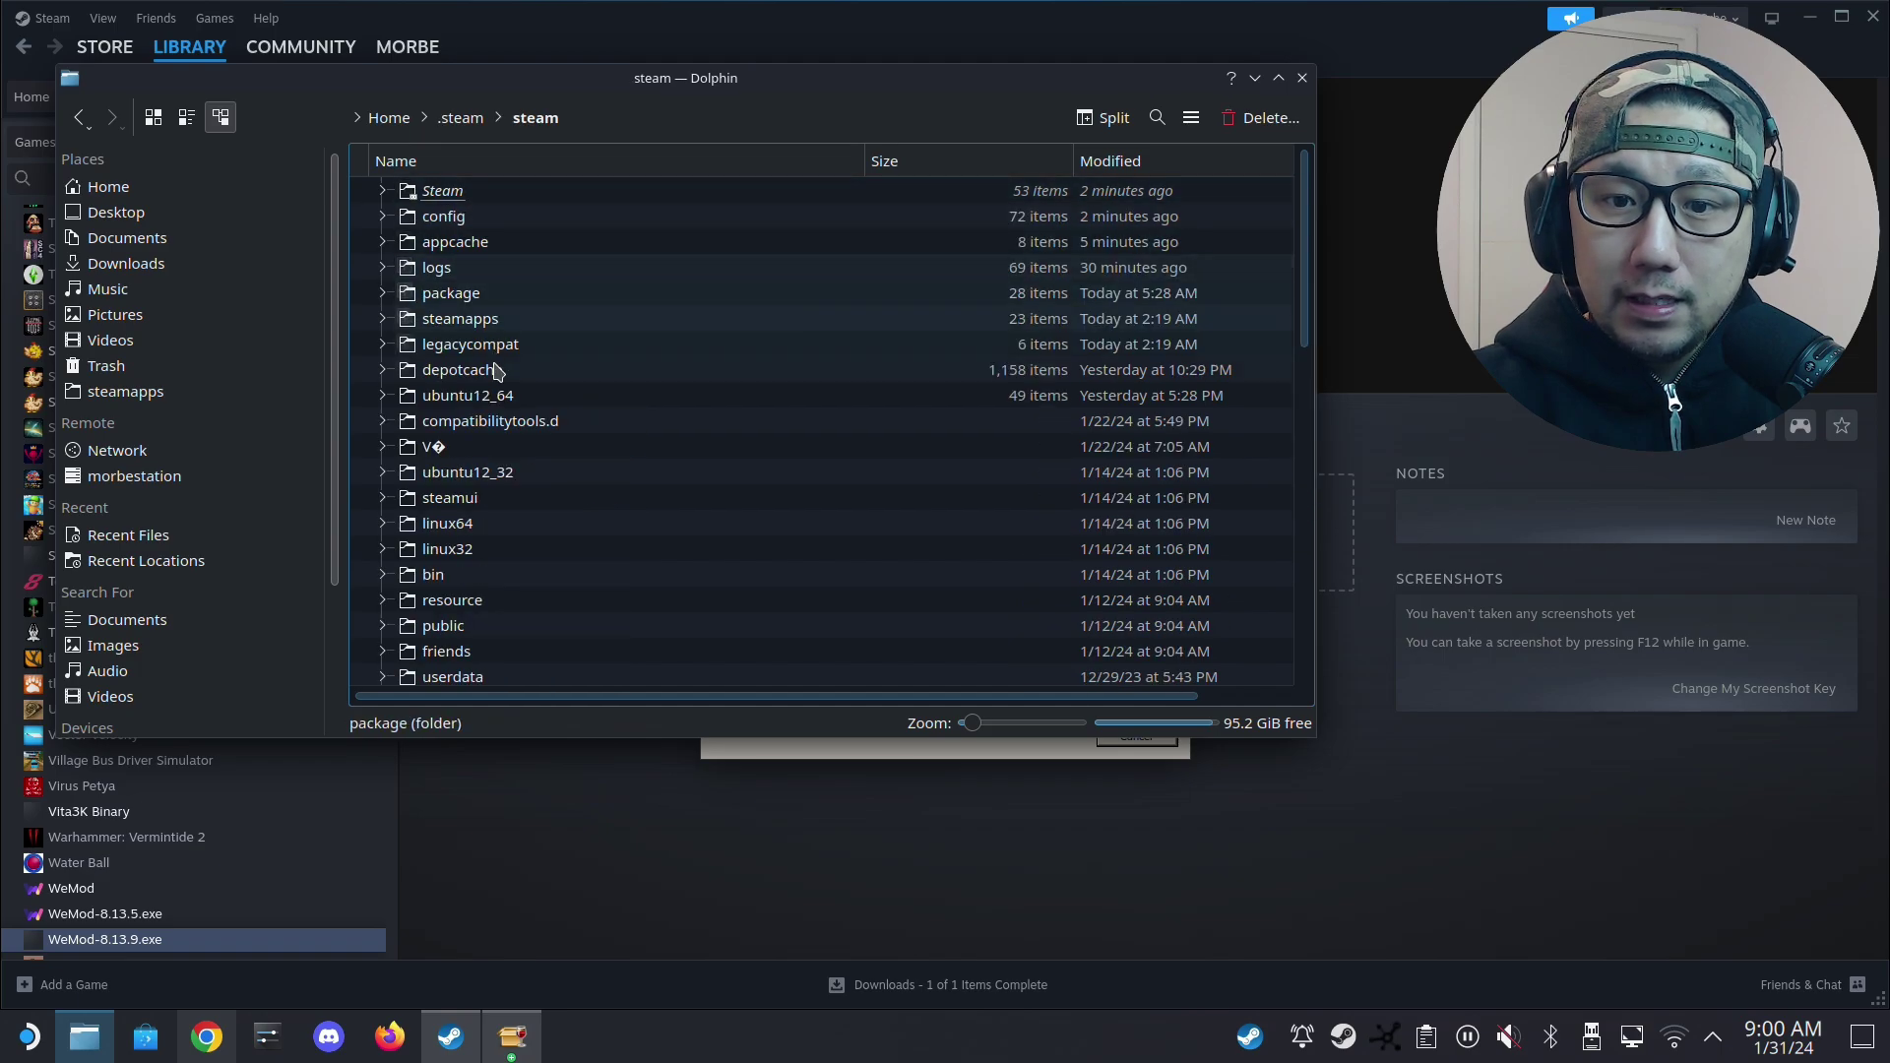
click(460, 320)
click(463, 216)
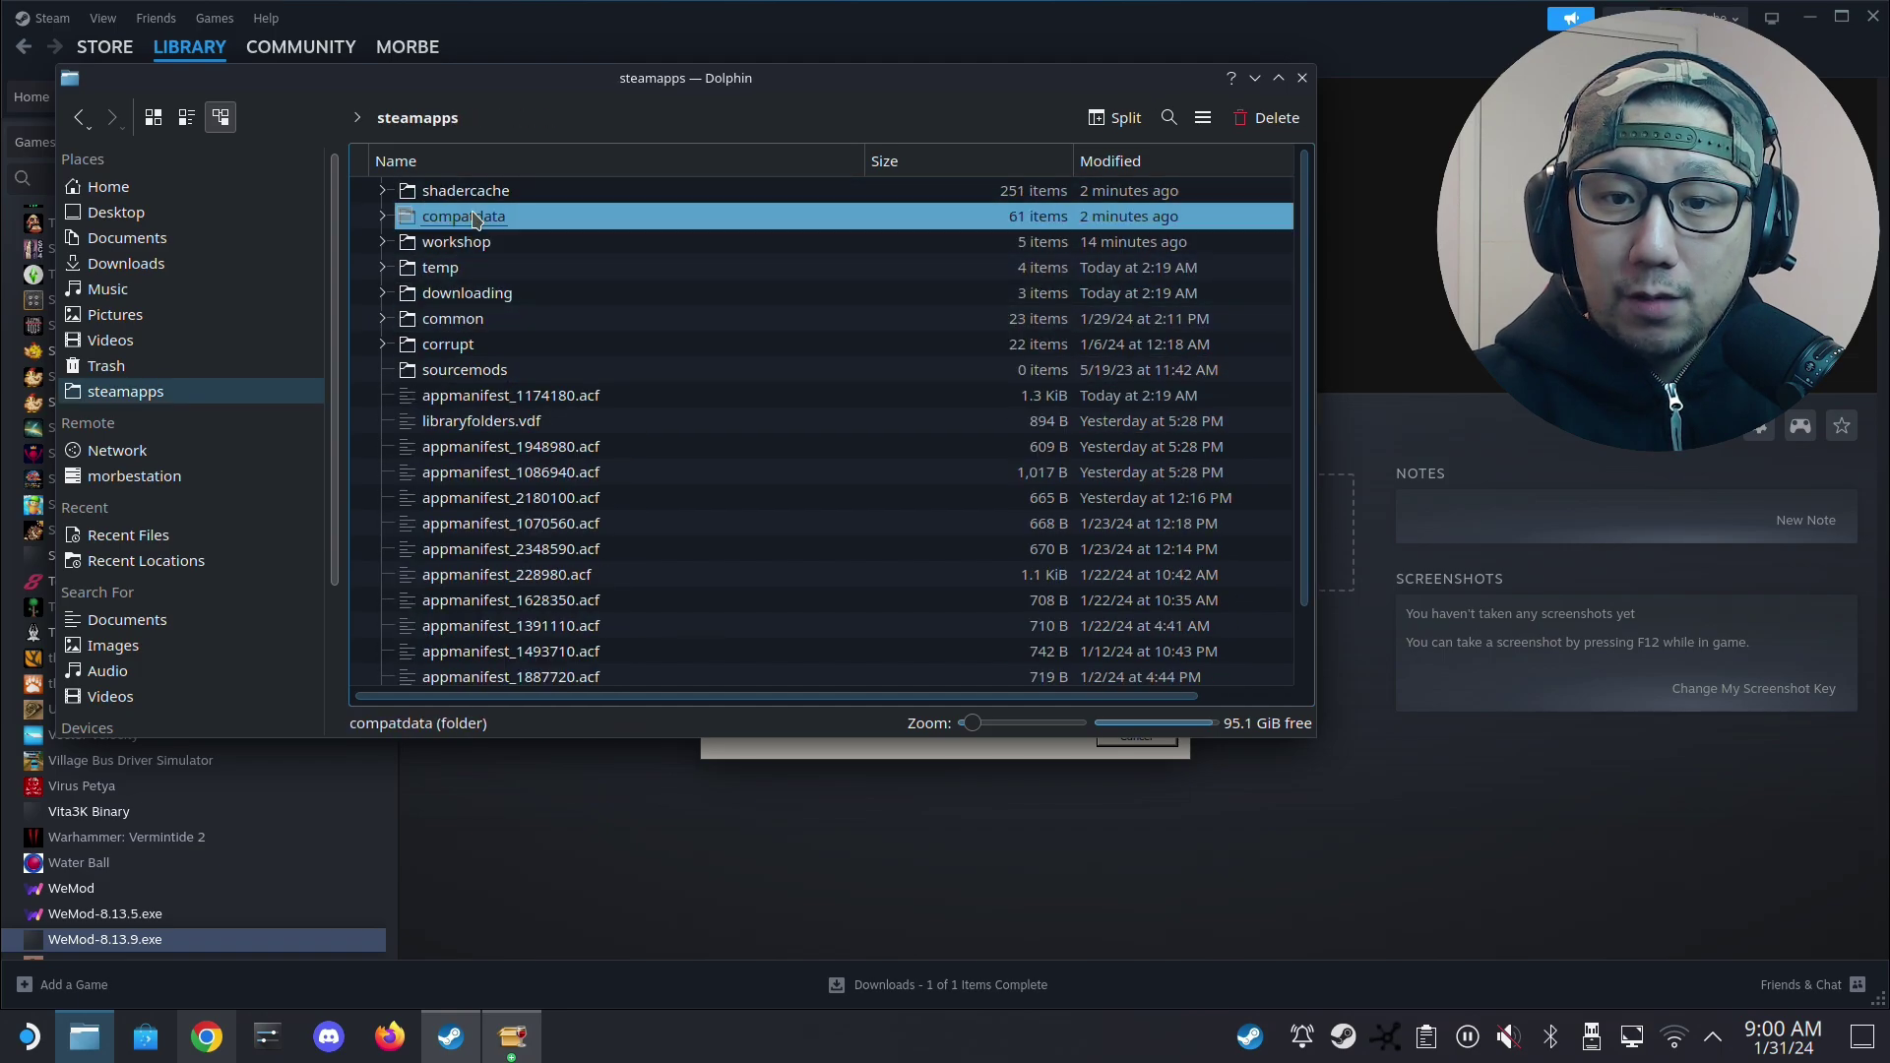
click(1095, 163)
click(1095, 162)
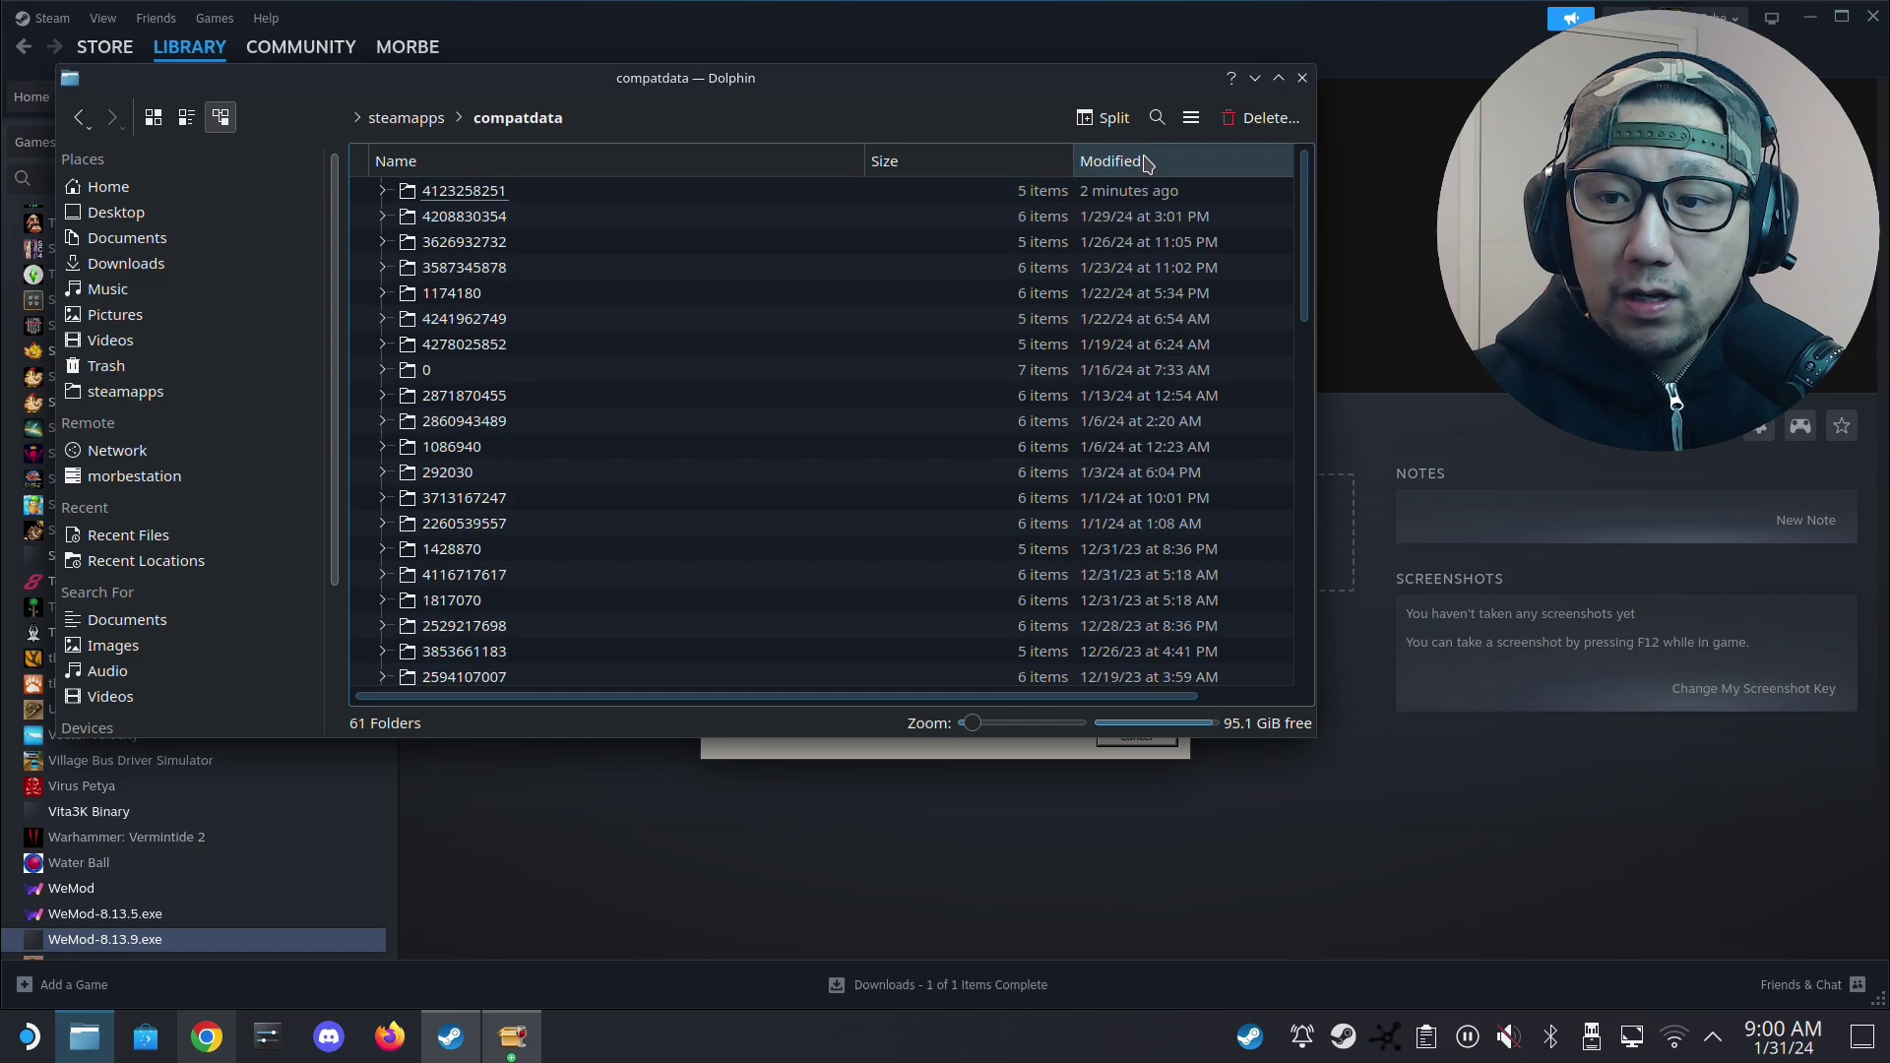
click(1090, 200)
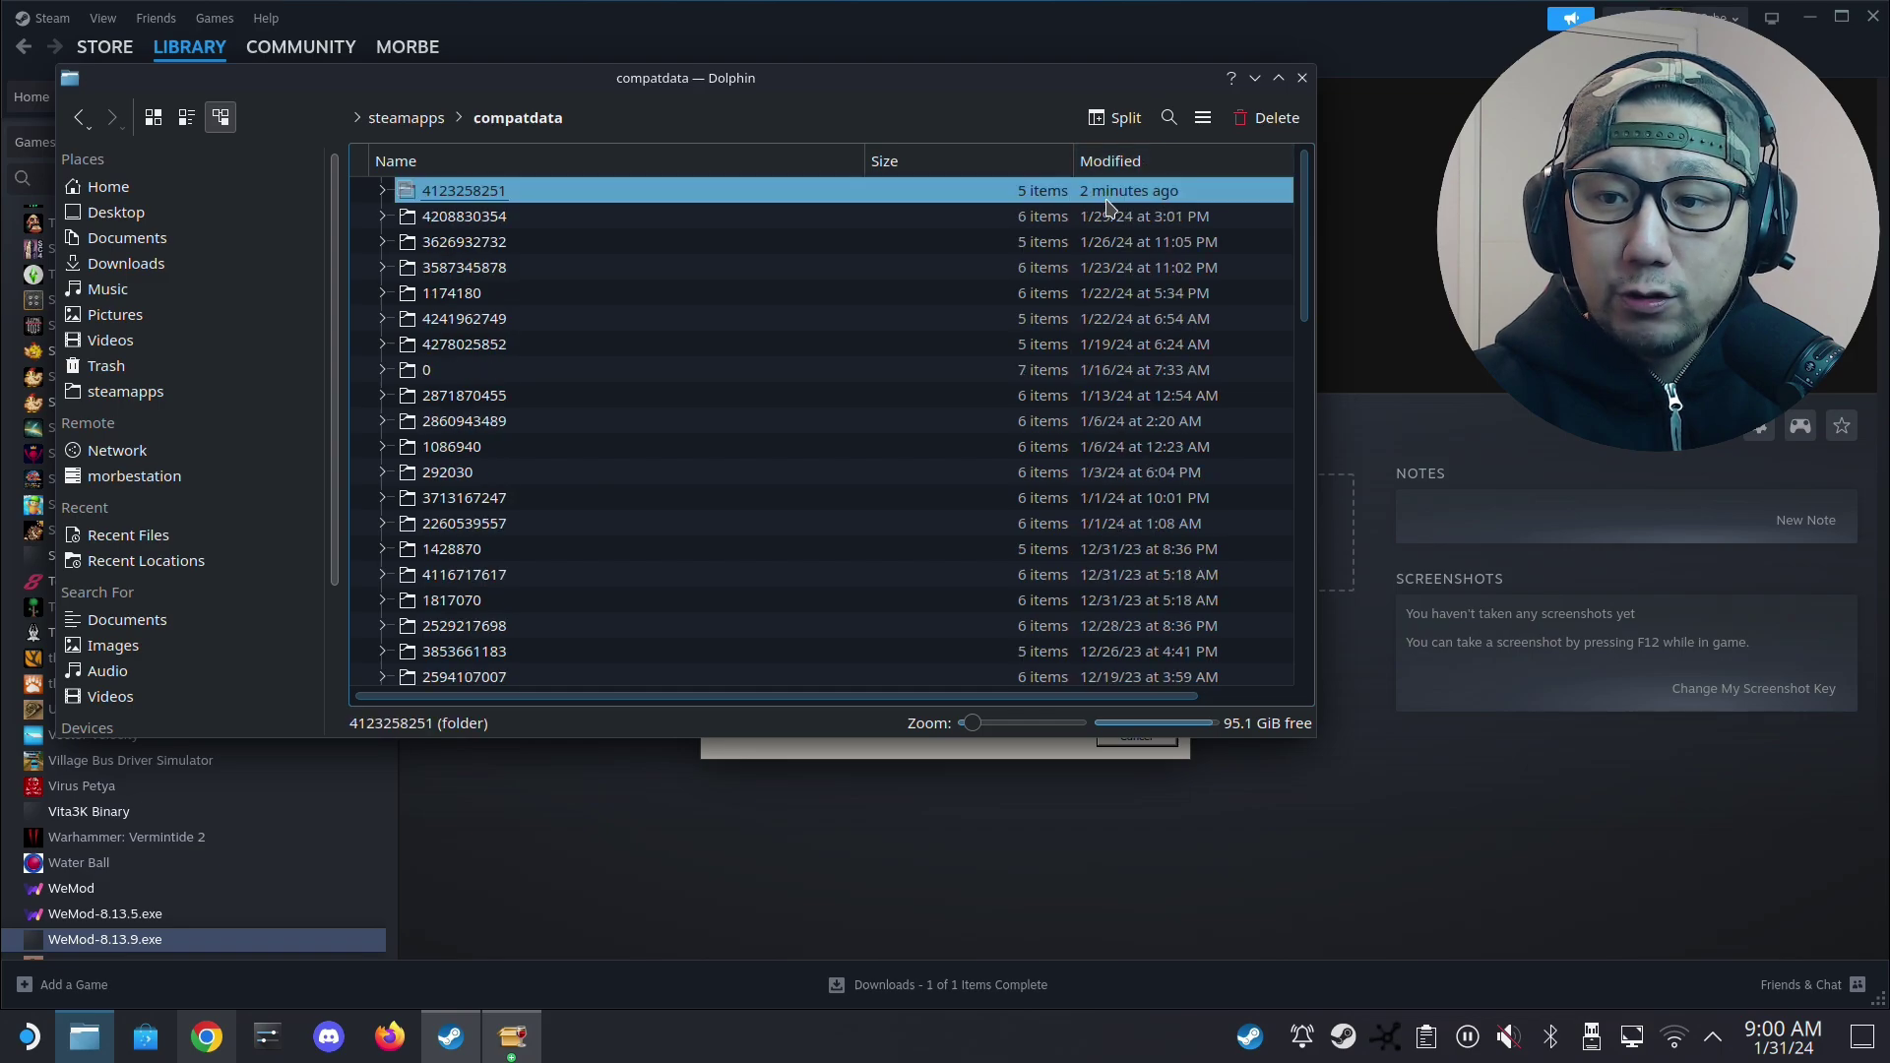
double_click(484, 193)
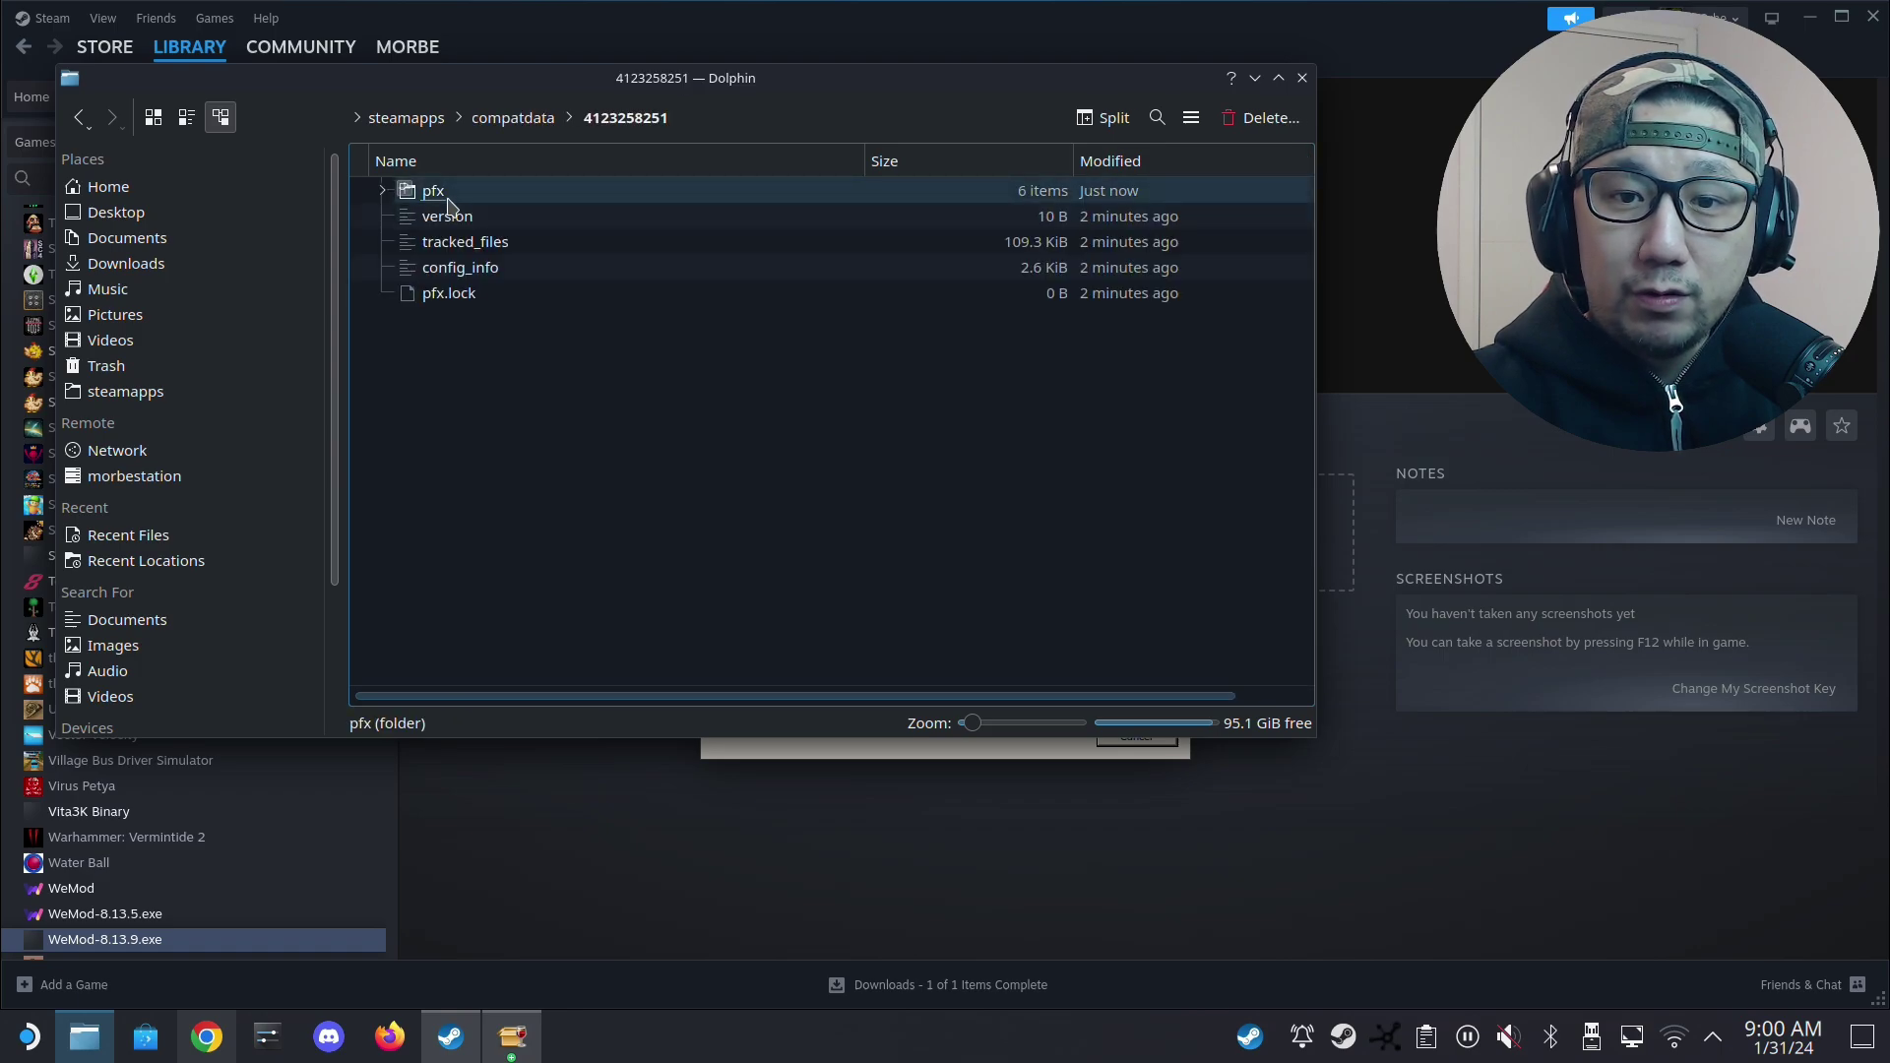
double_click(445, 194)
double_click(445, 194)
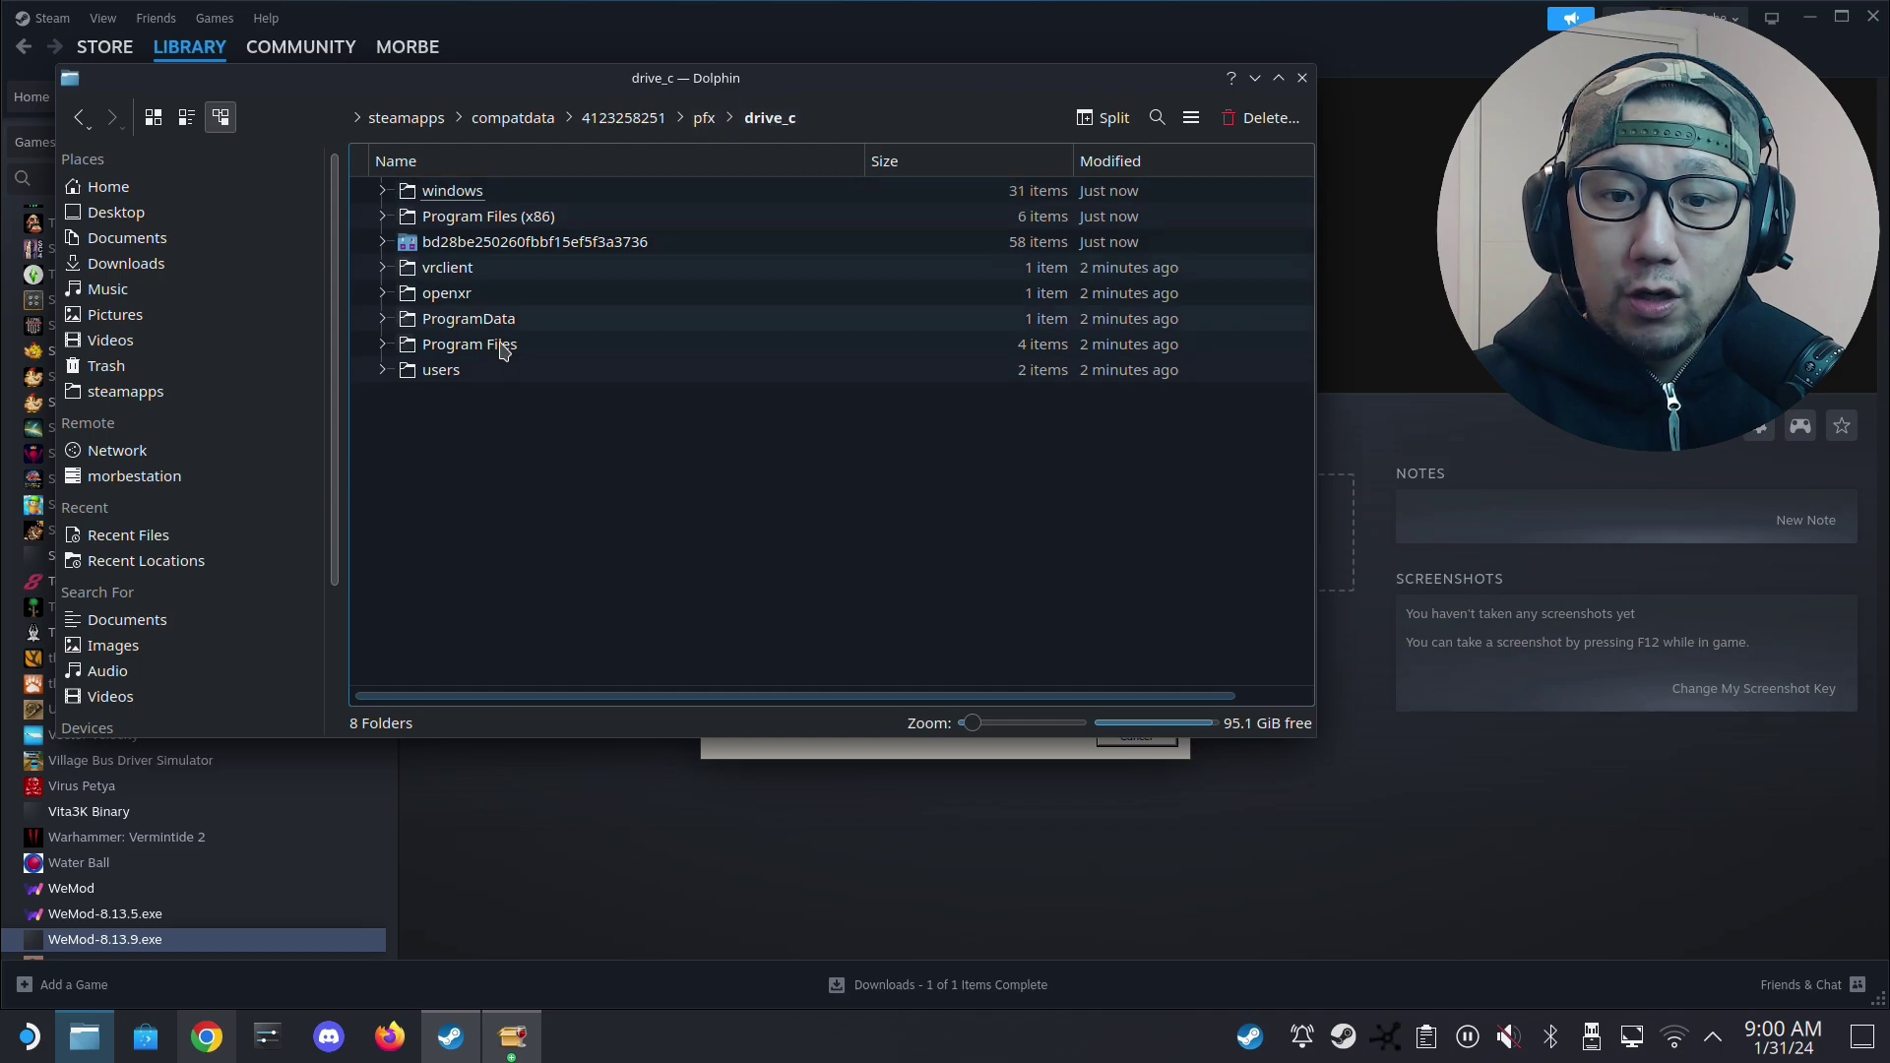
double_click(443, 371)
double_click(454, 191)
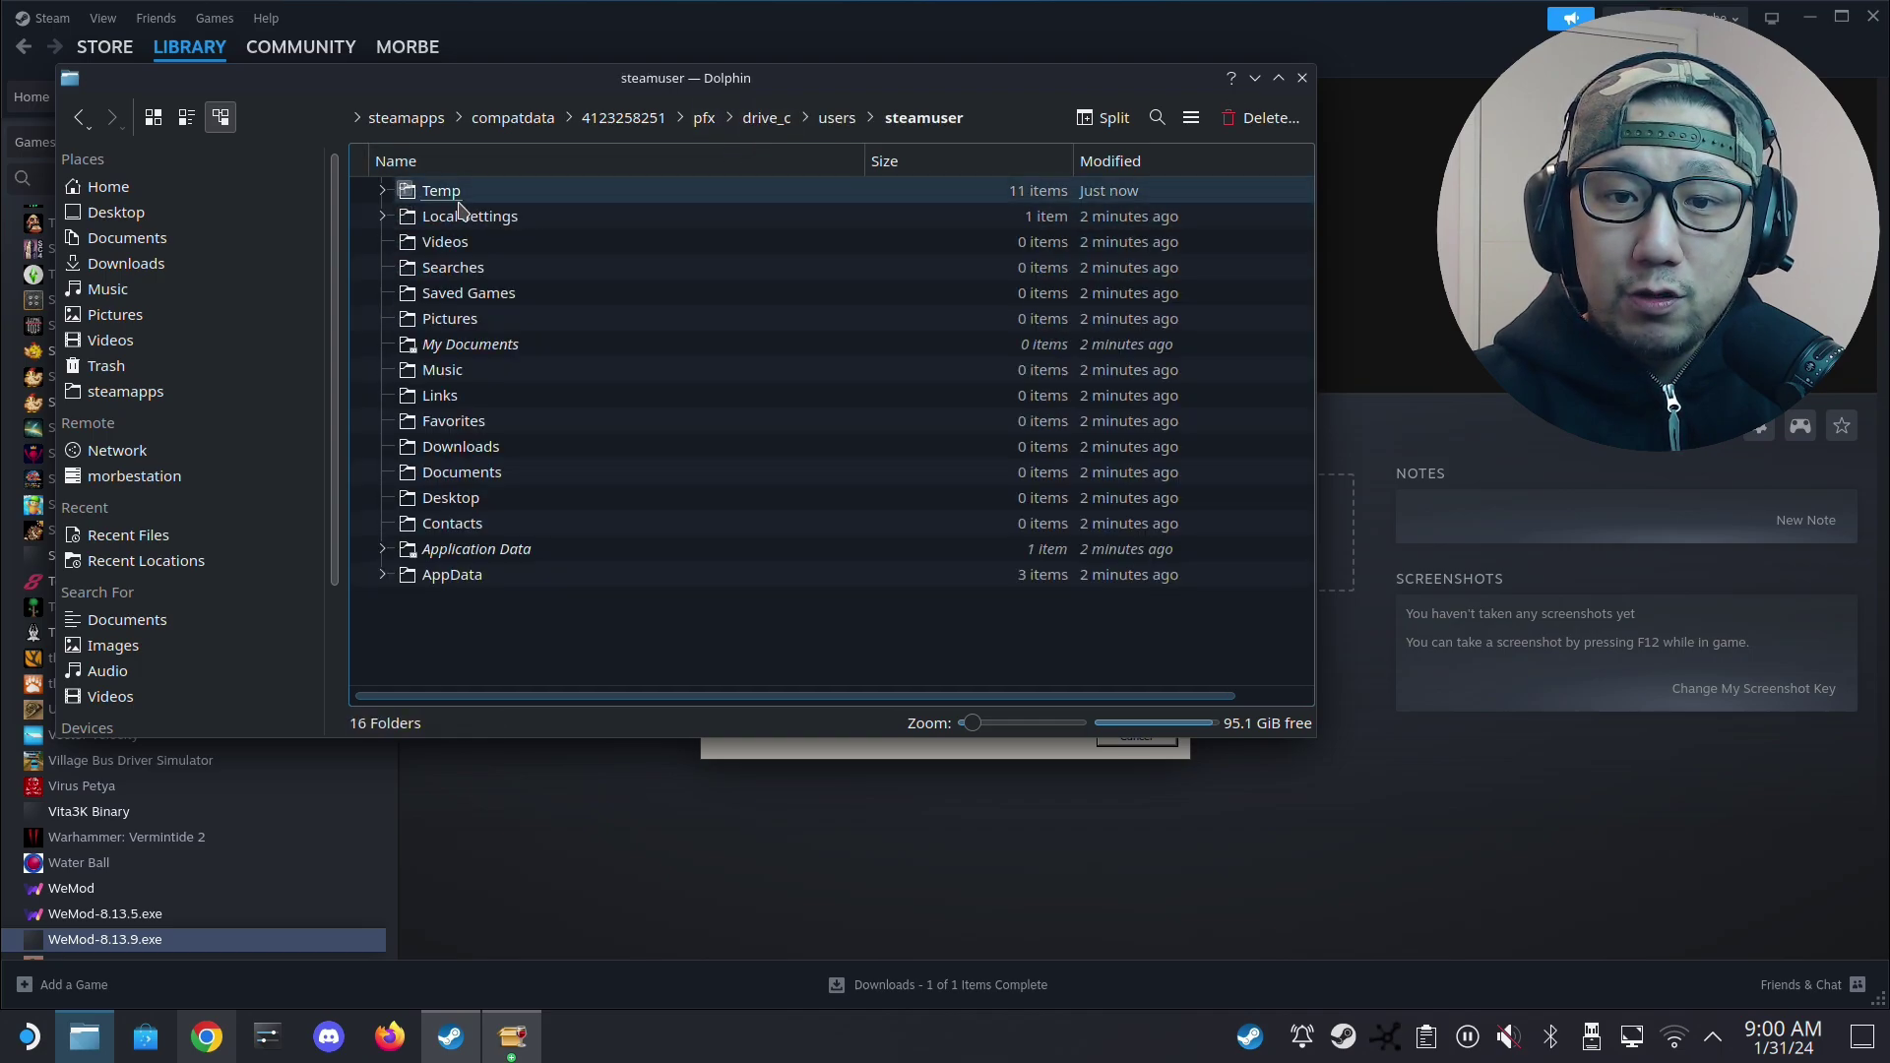
double_click(458, 576)
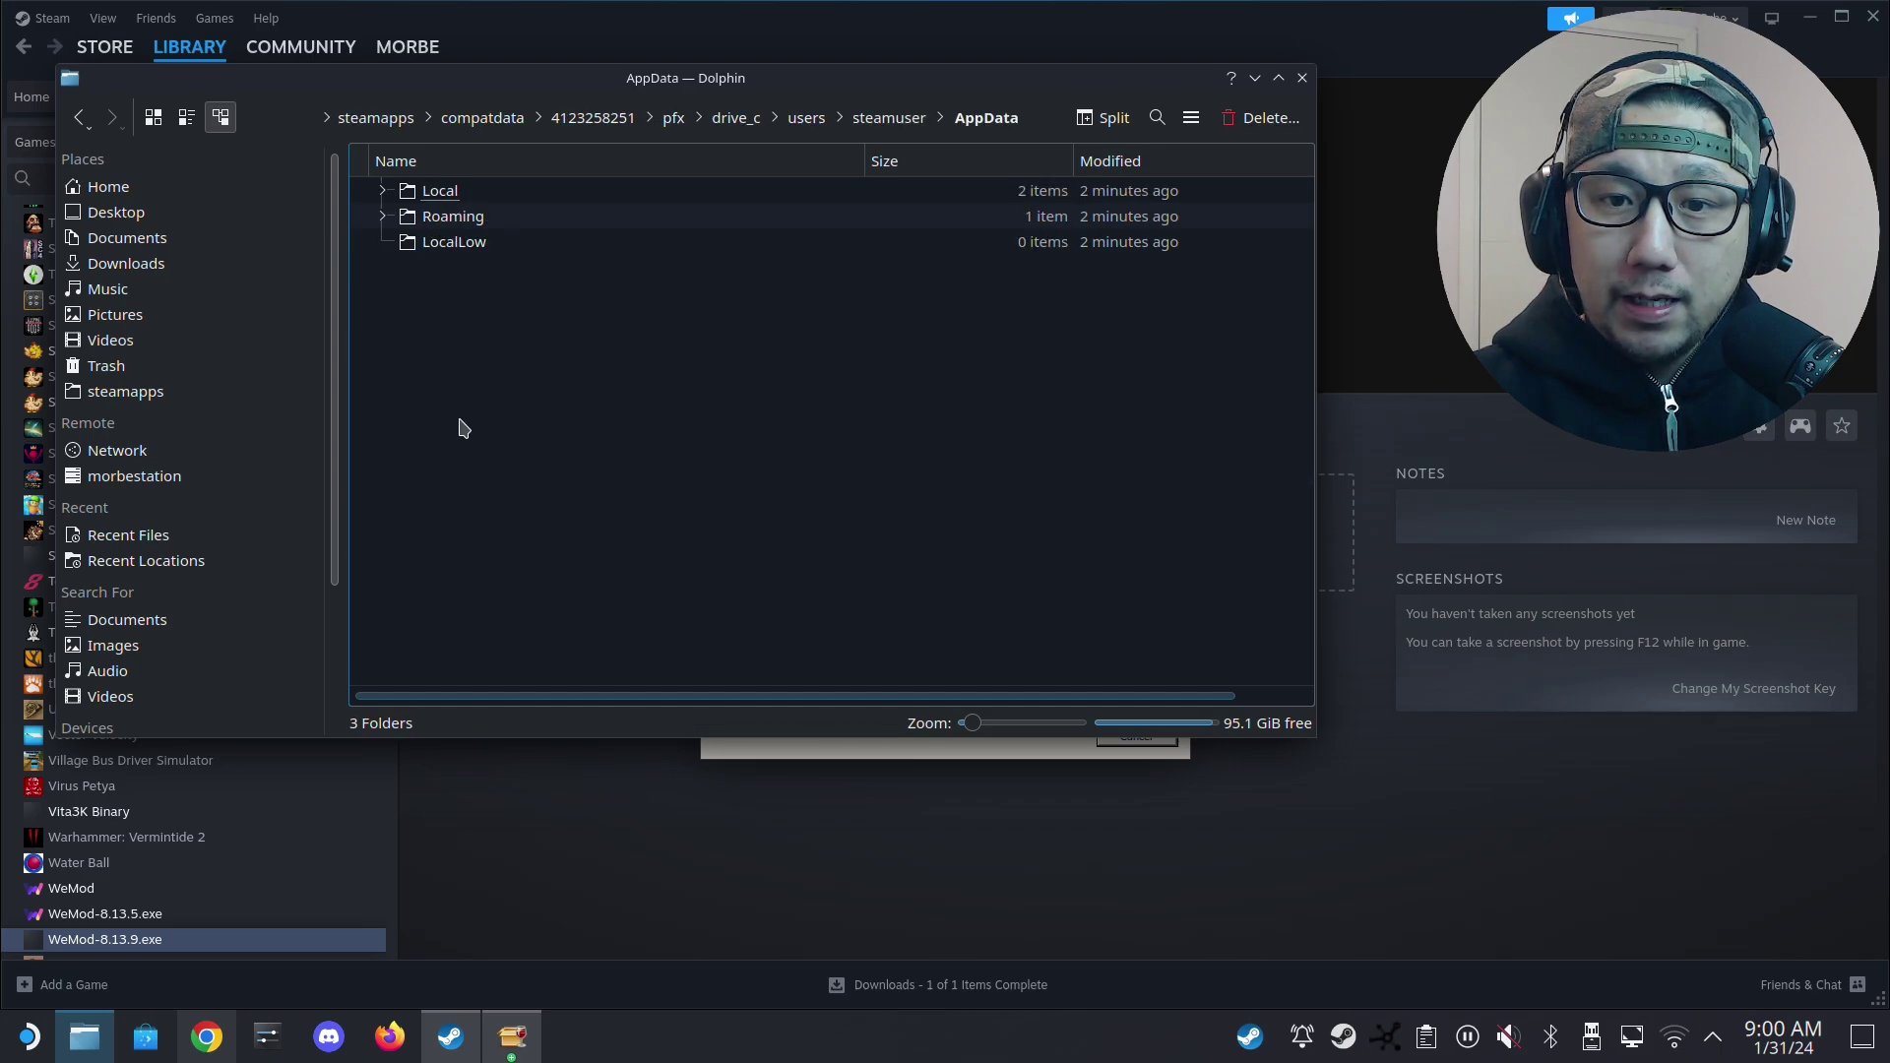
double_click(434, 191)
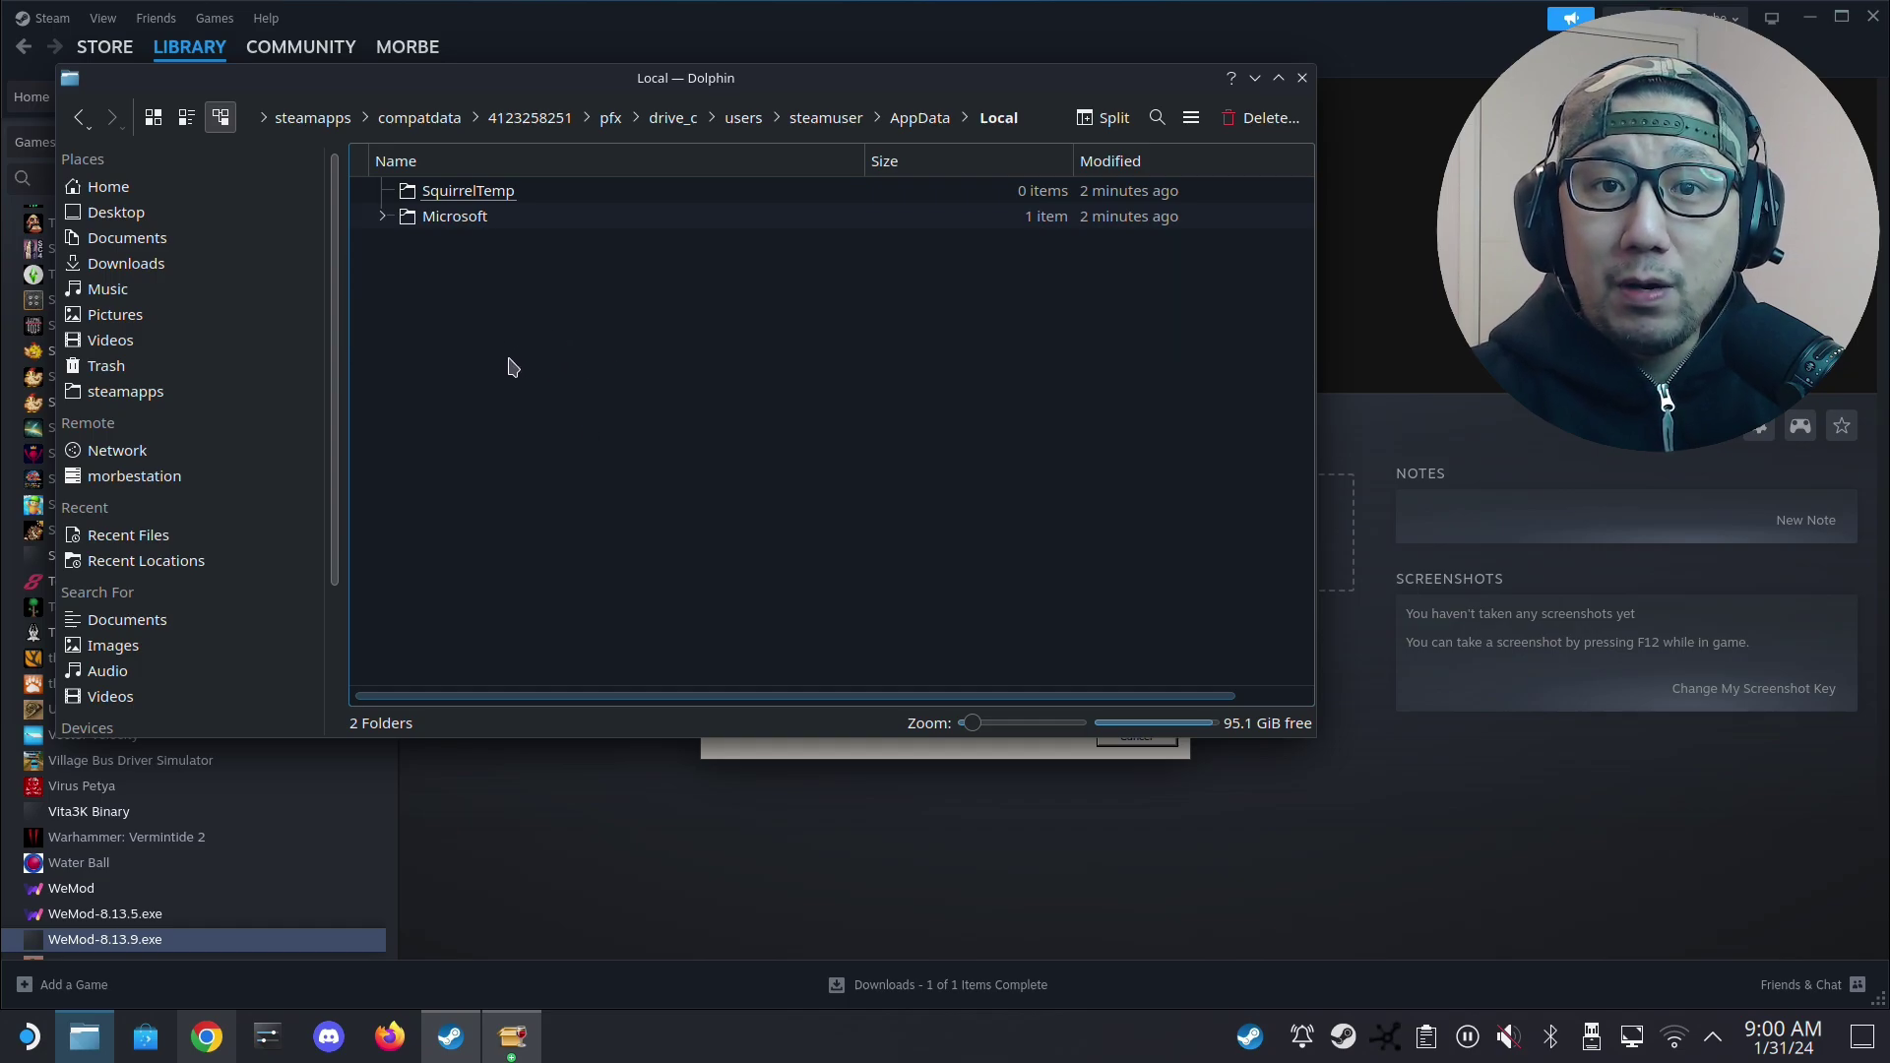
click(512, 1037)
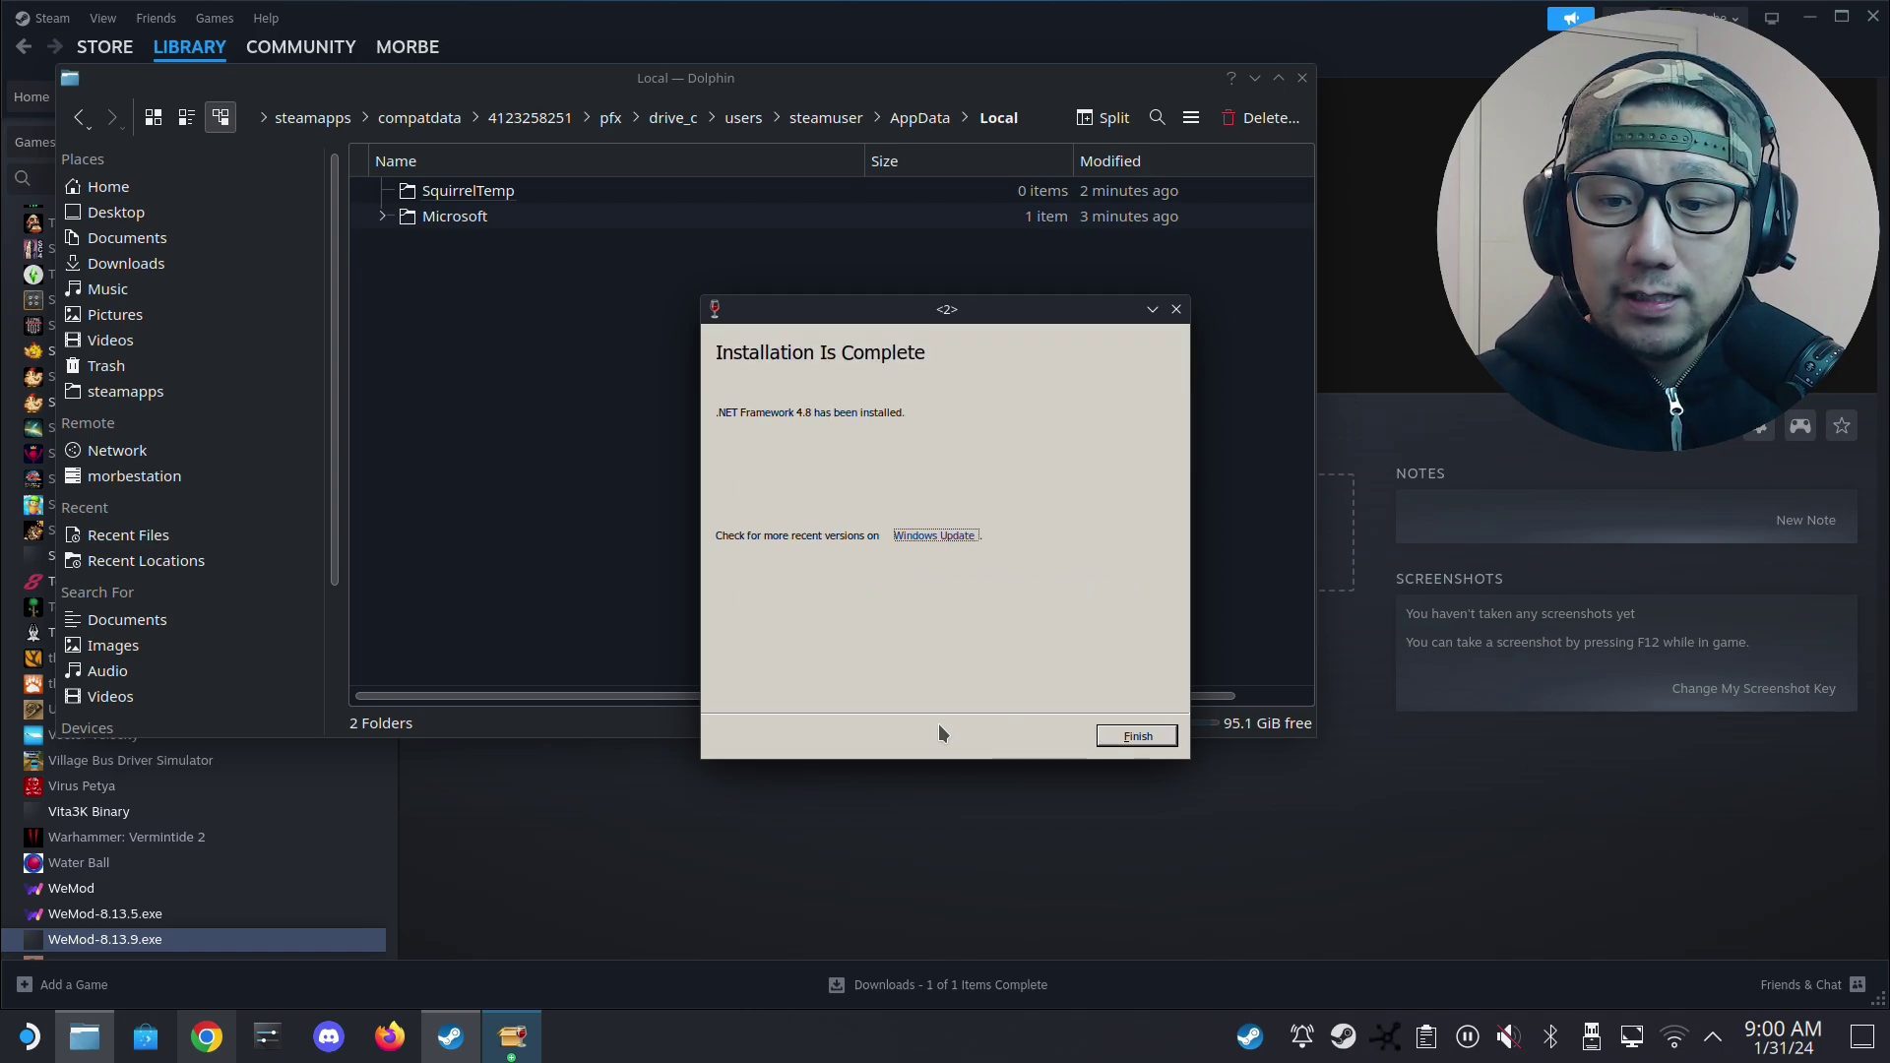
Finish the .NET installer and reopen Add/Remove Programs to confirm Microsoft .NET Framework 4.8 is listed.
click(1137, 737)
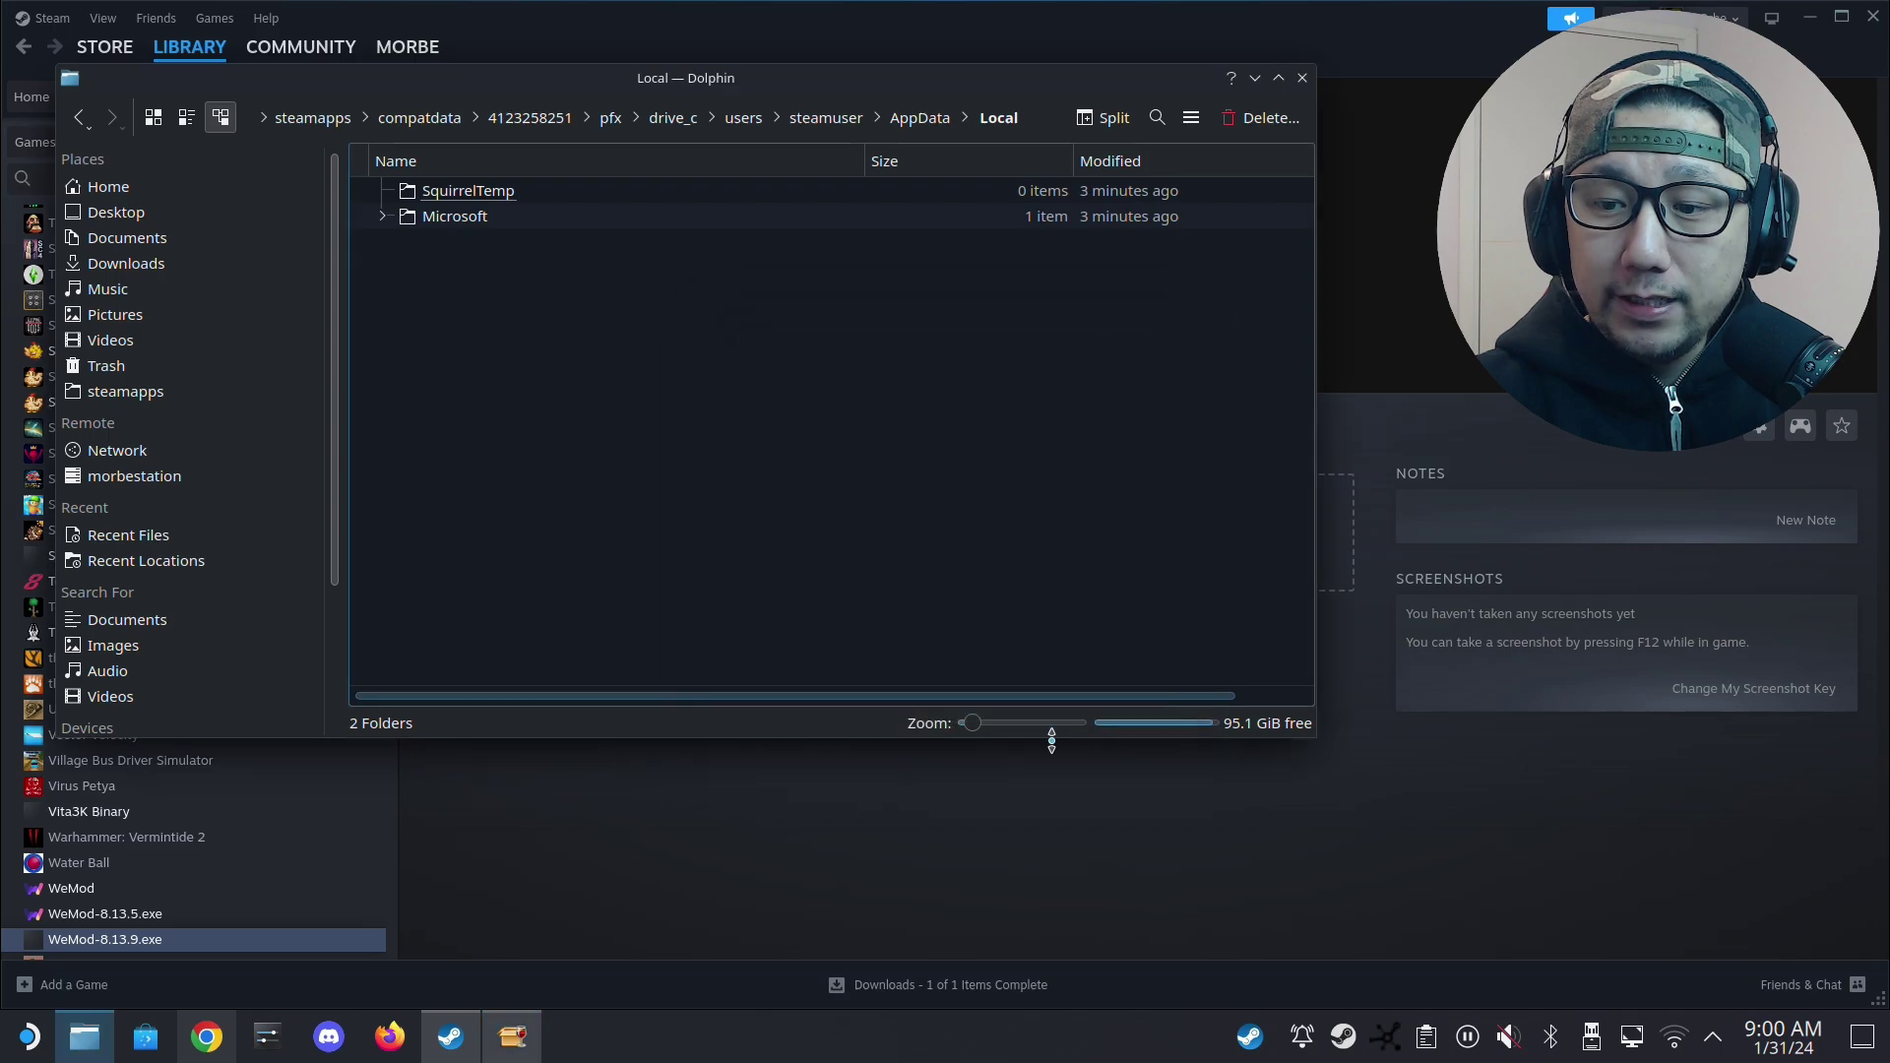
click(506, 1050)
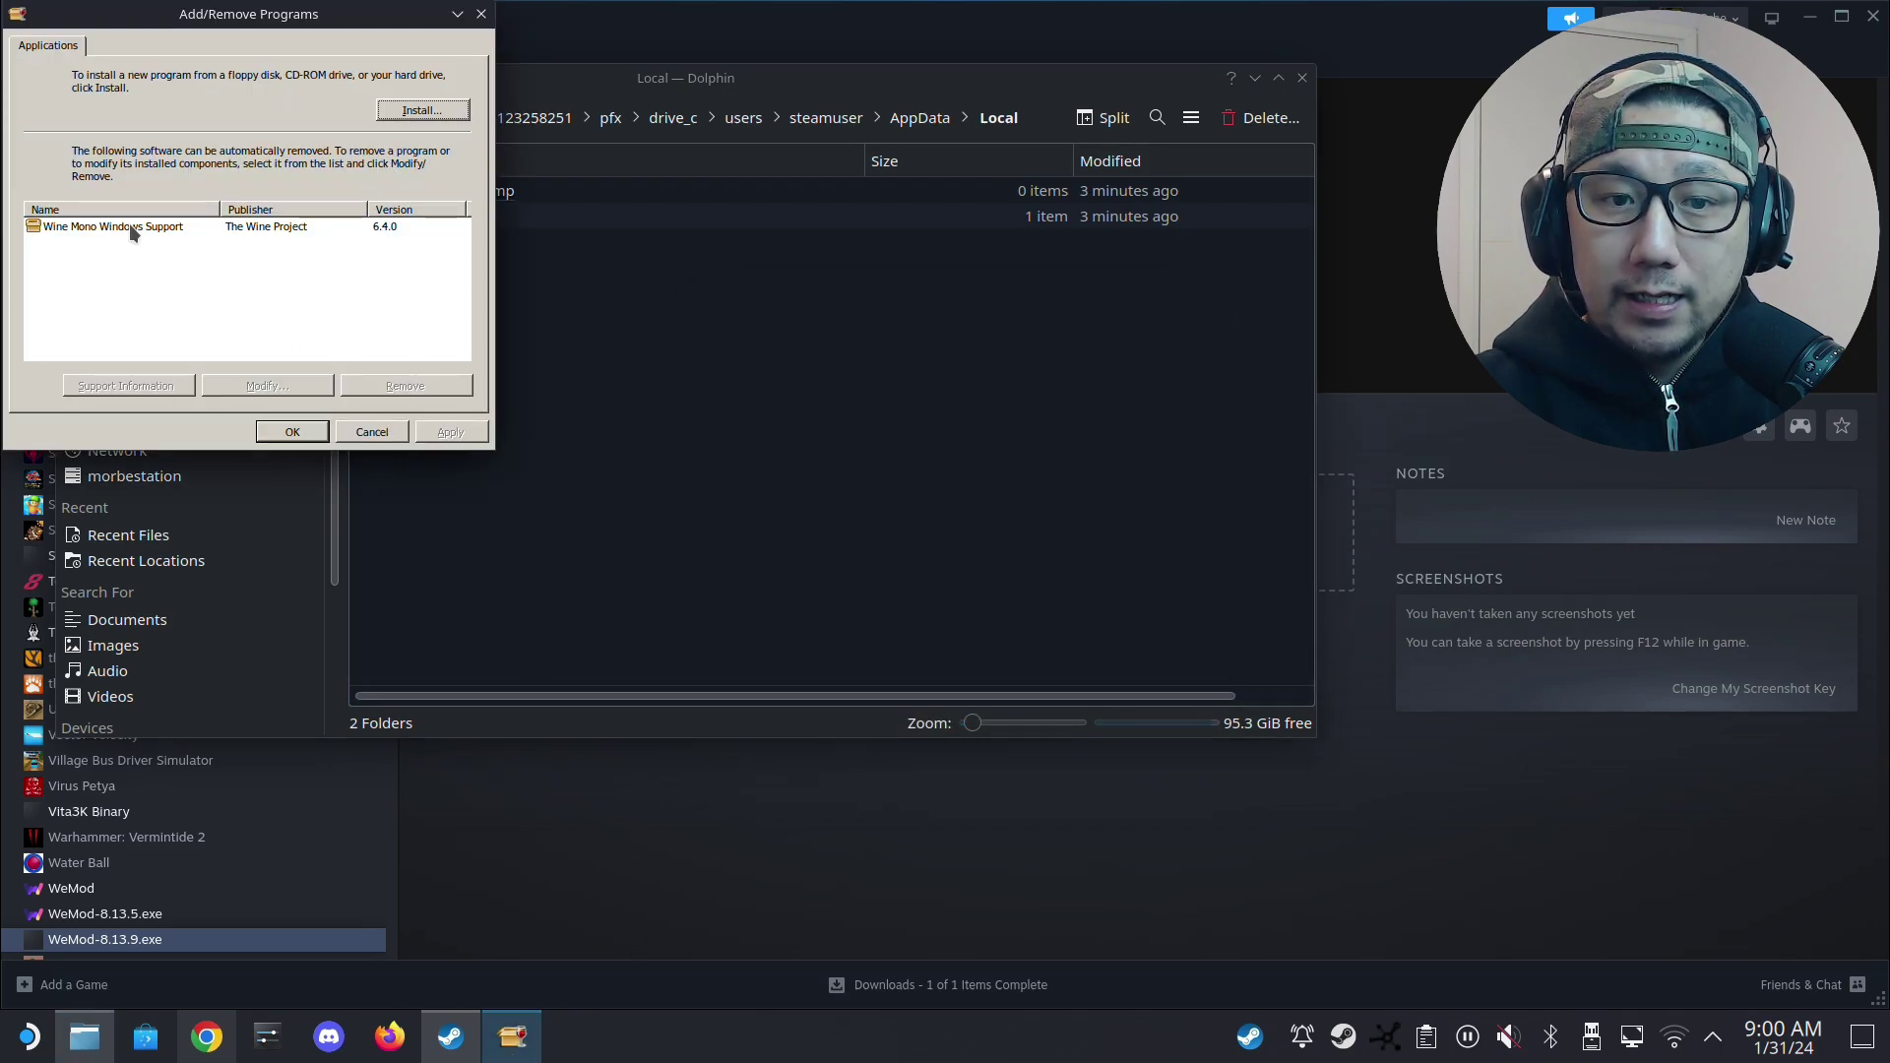
click(293, 432)
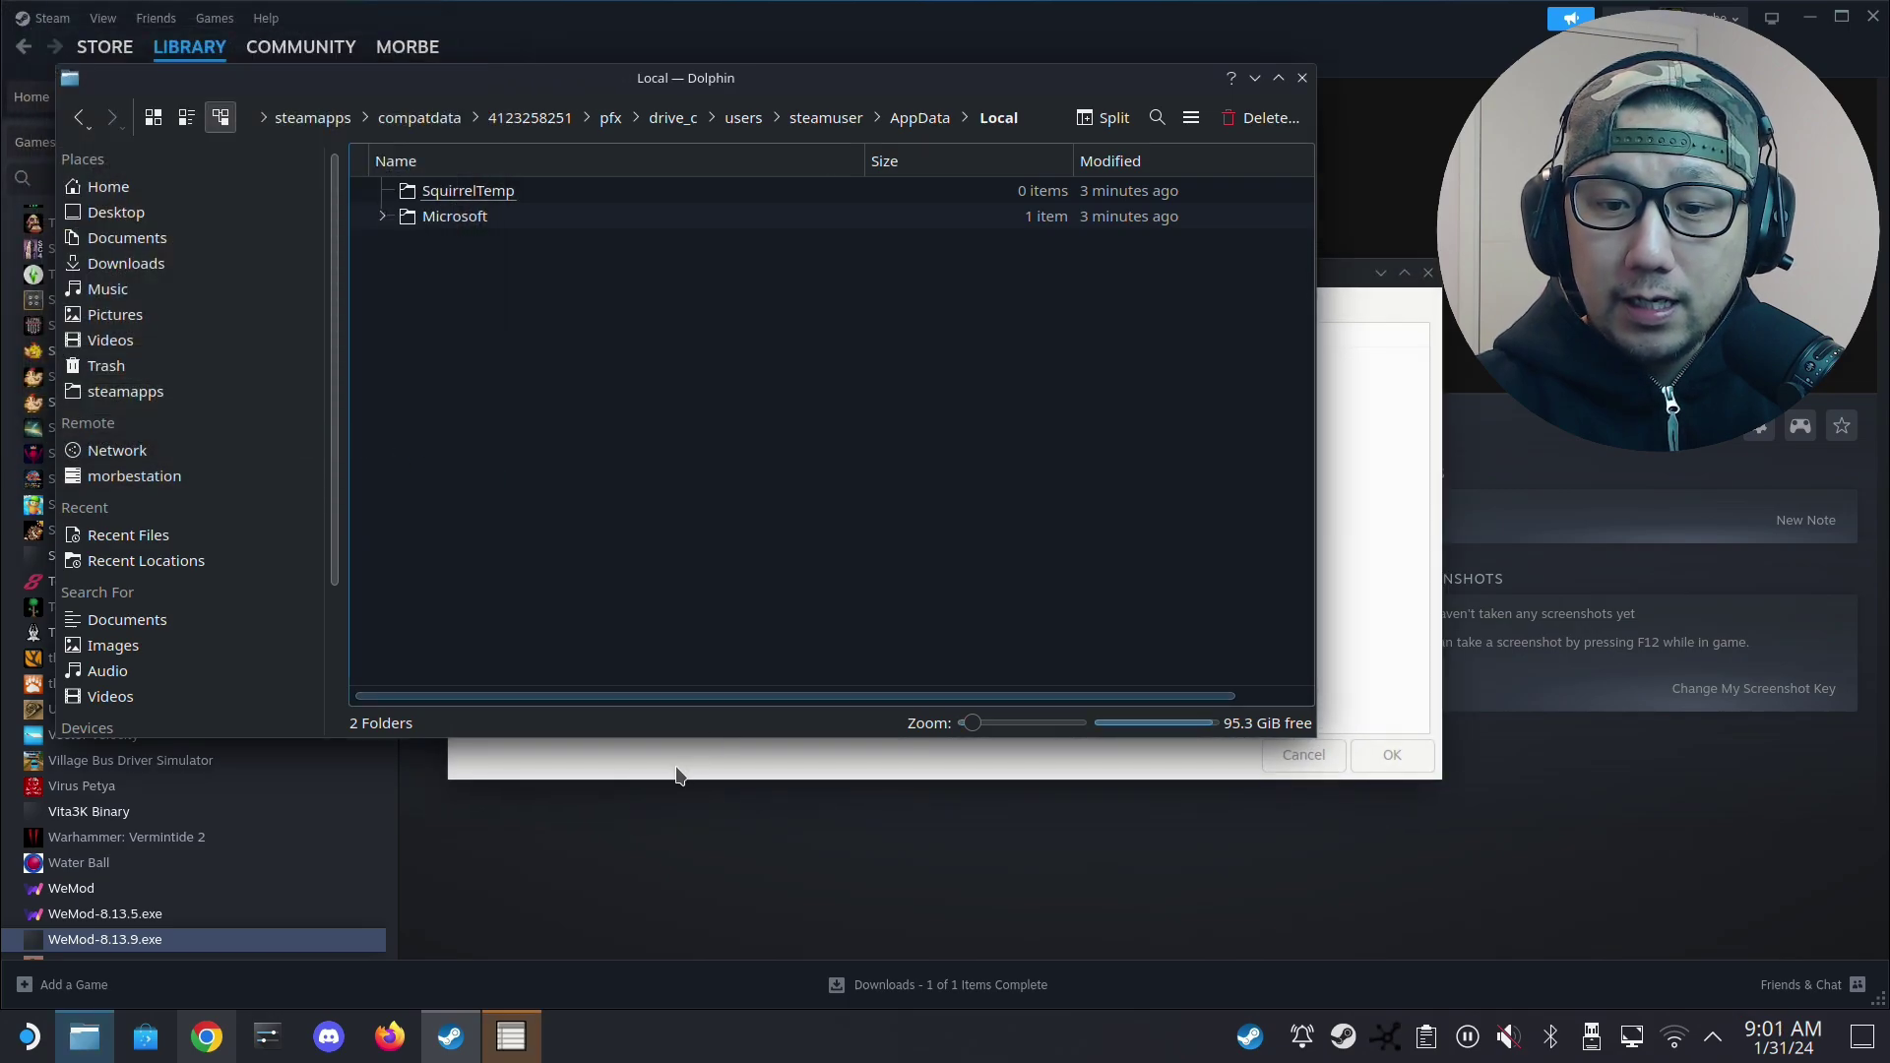
click(677, 774)
click(479, 516)
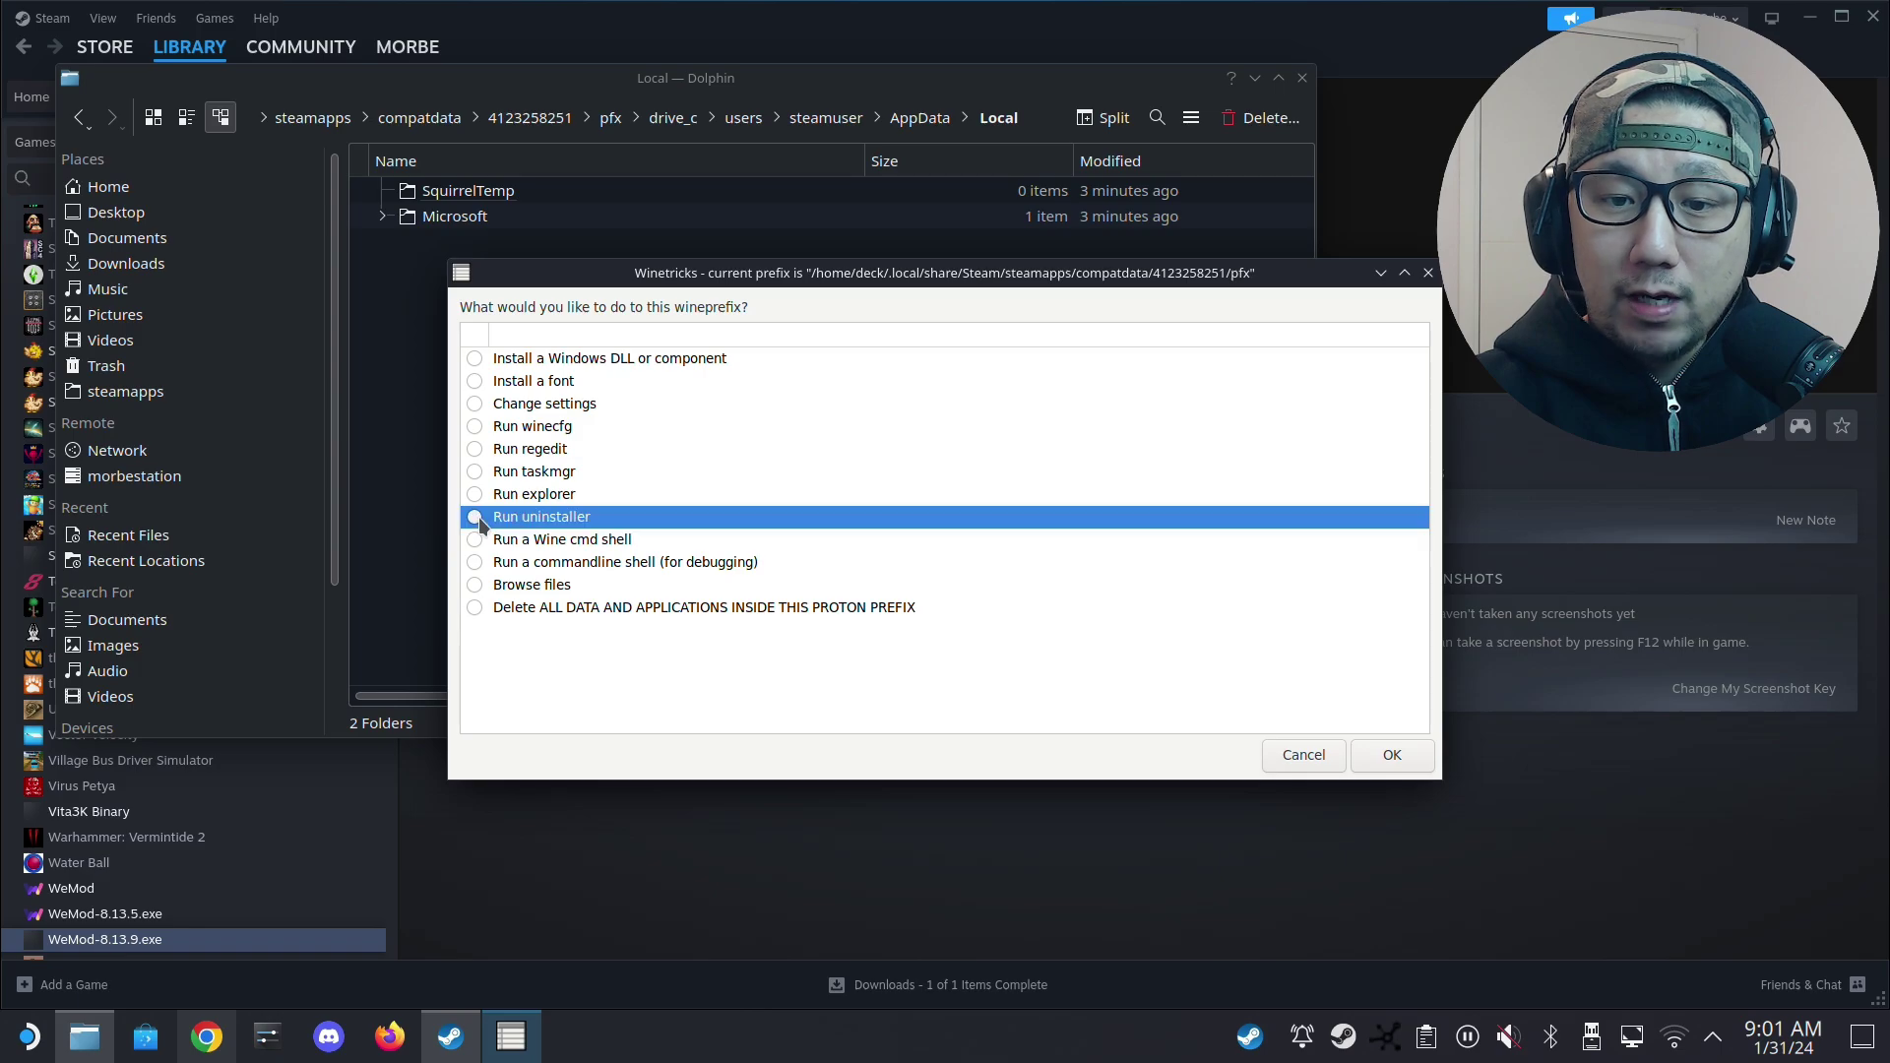
click(1391, 753)
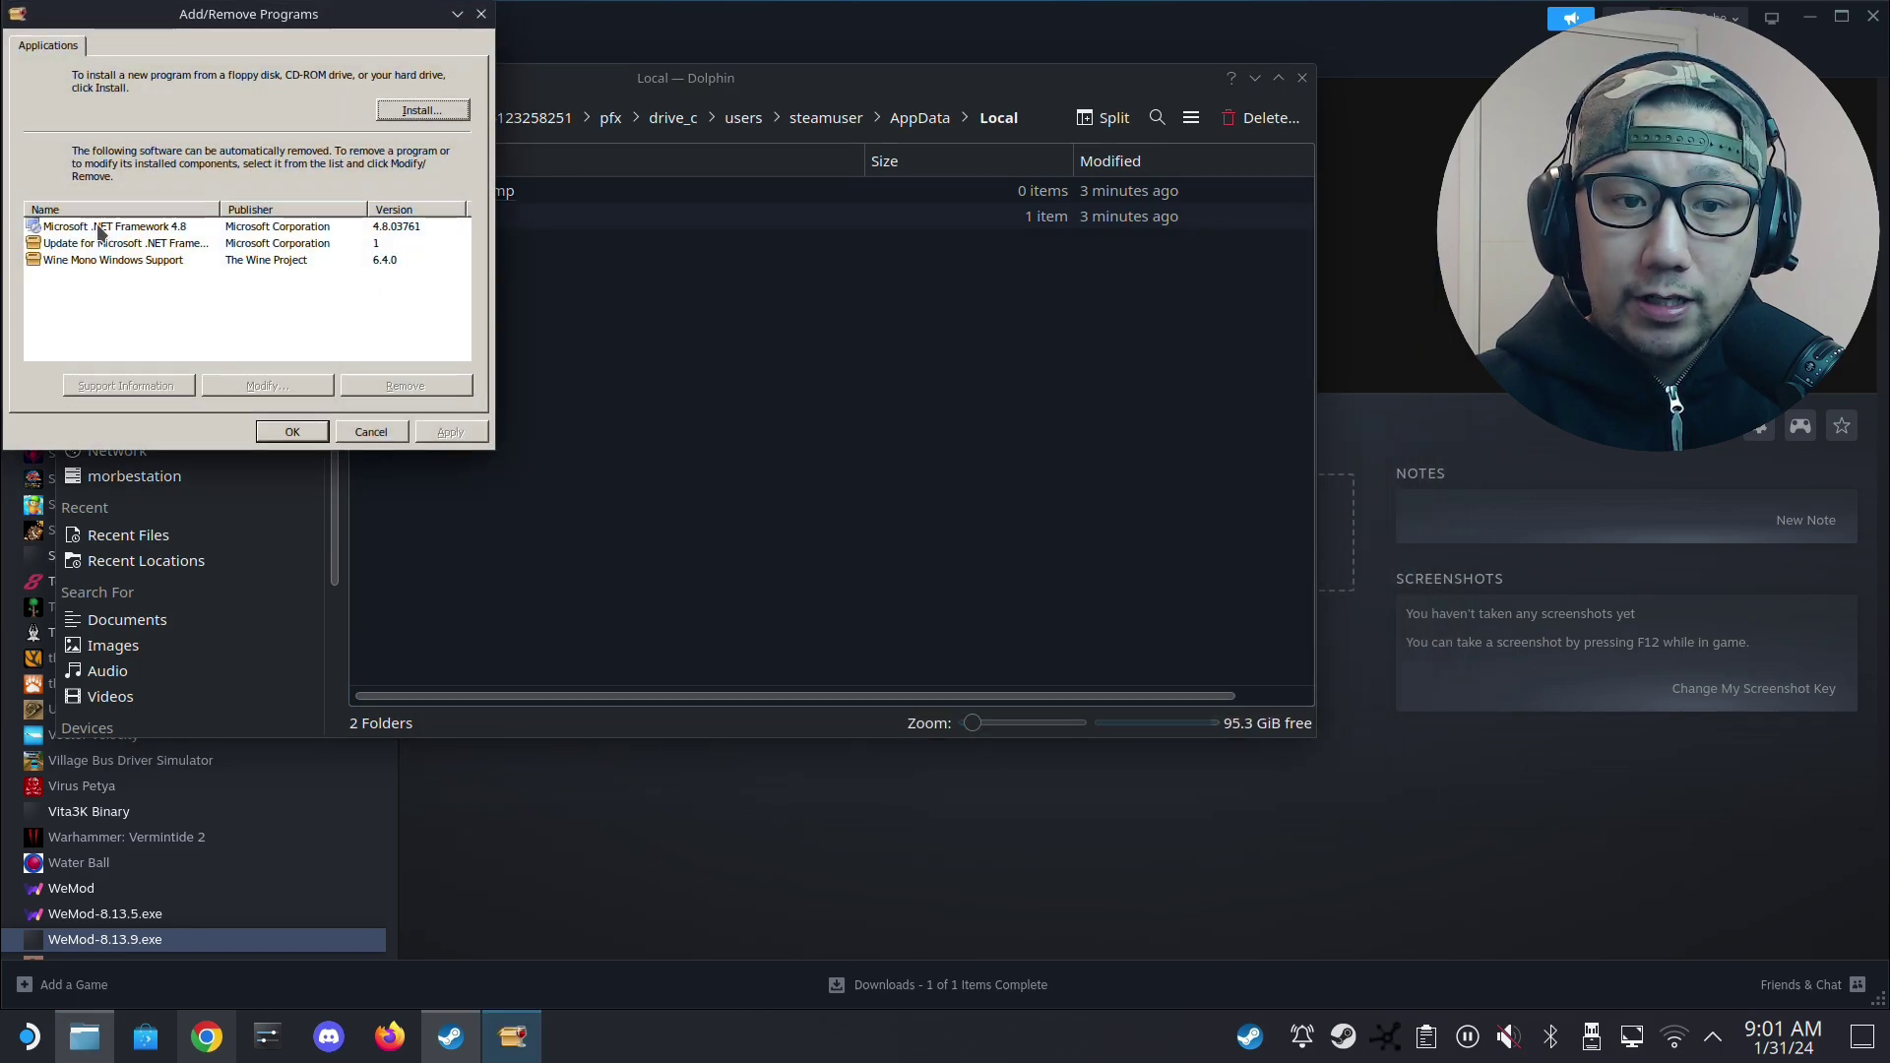
click(100, 228)
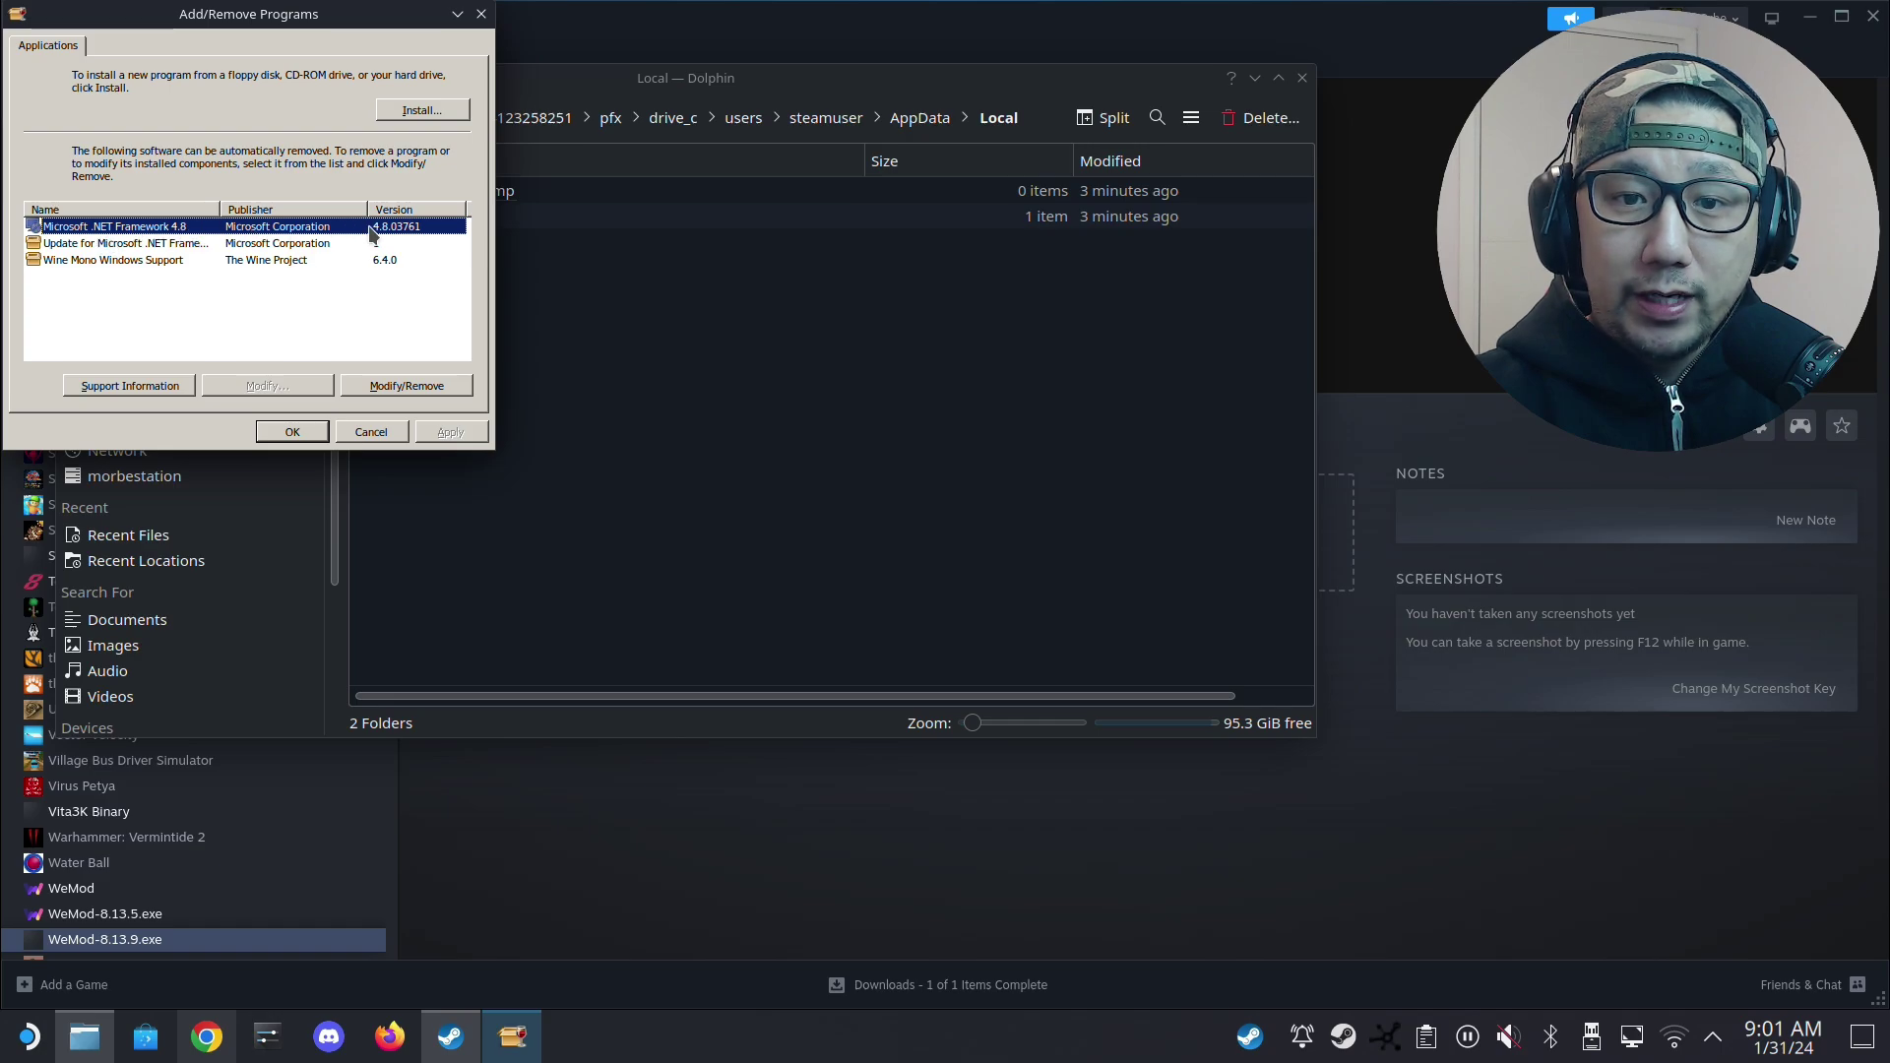
Install WeMod-8.13.9.exe from Downloads, with the picker filtered to Programs (*.exe).
click(422, 110)
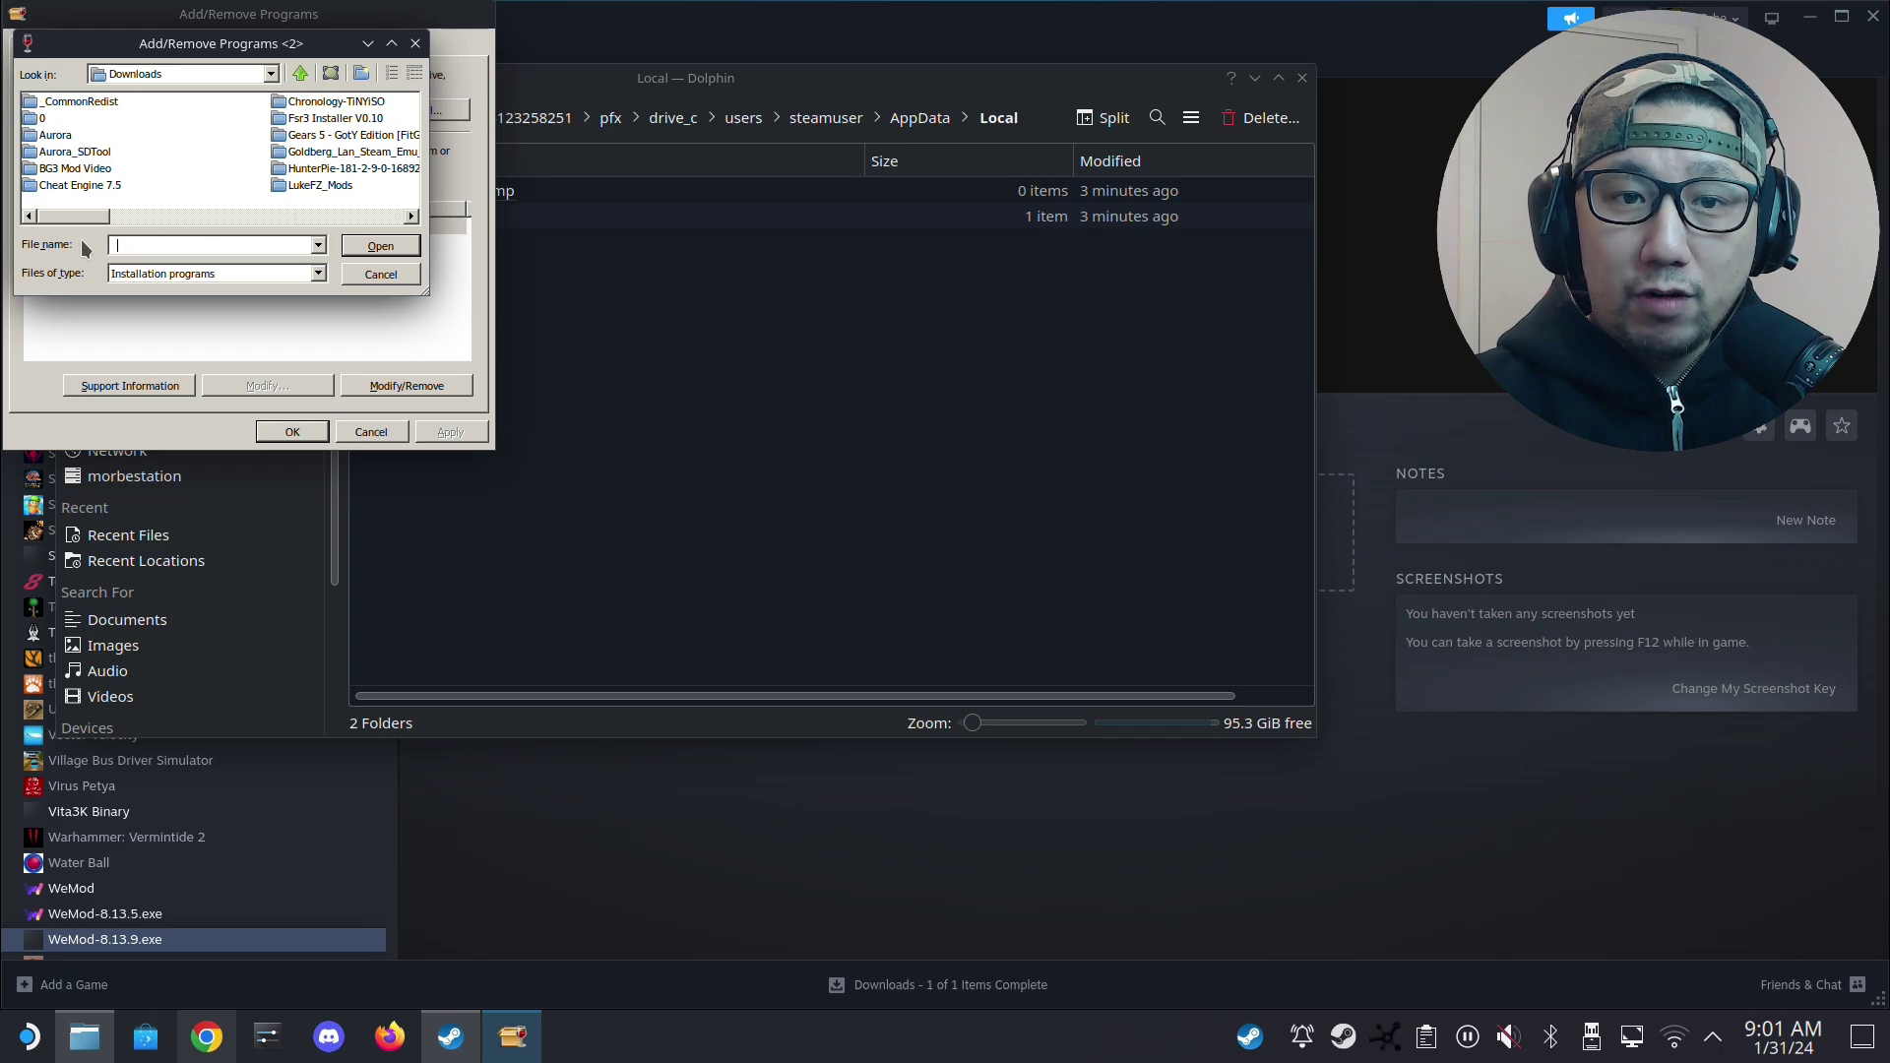
click(173, 274)
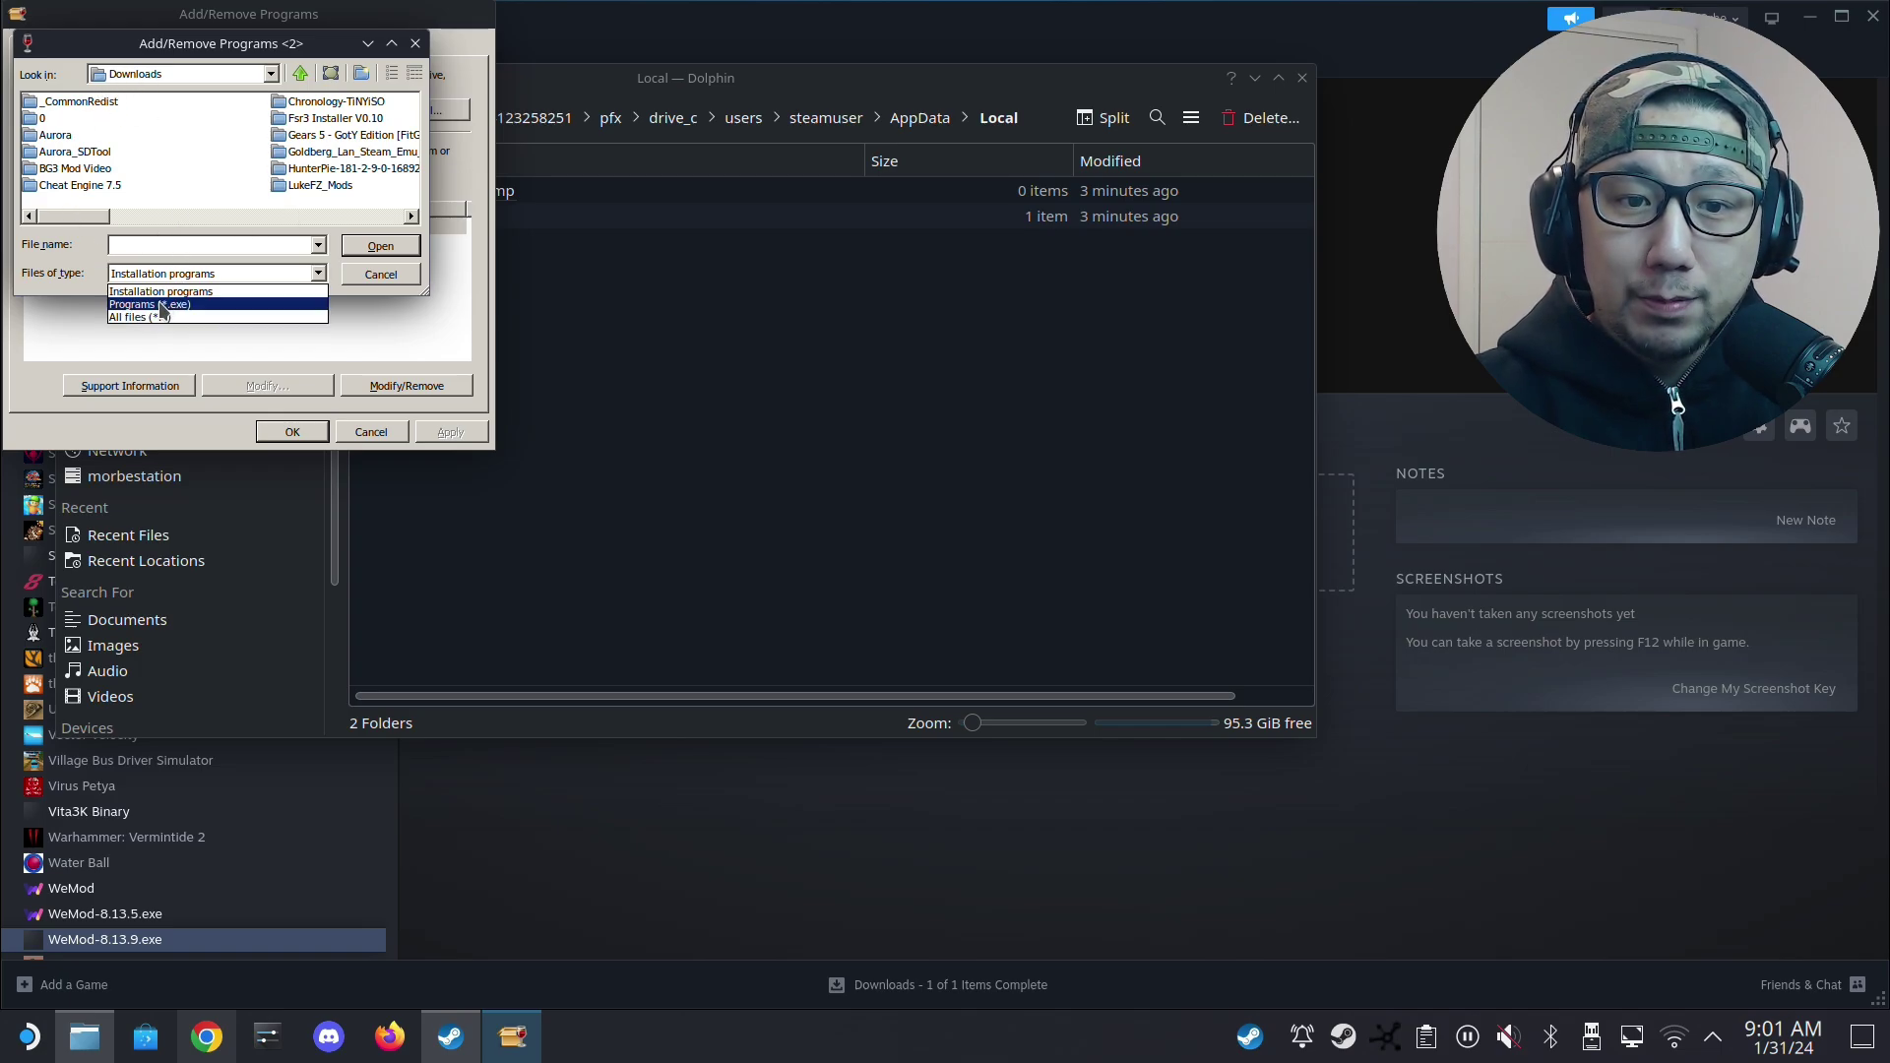
click(162, 305)
click(246, 215)
click(246, 215)
click(248, 215)
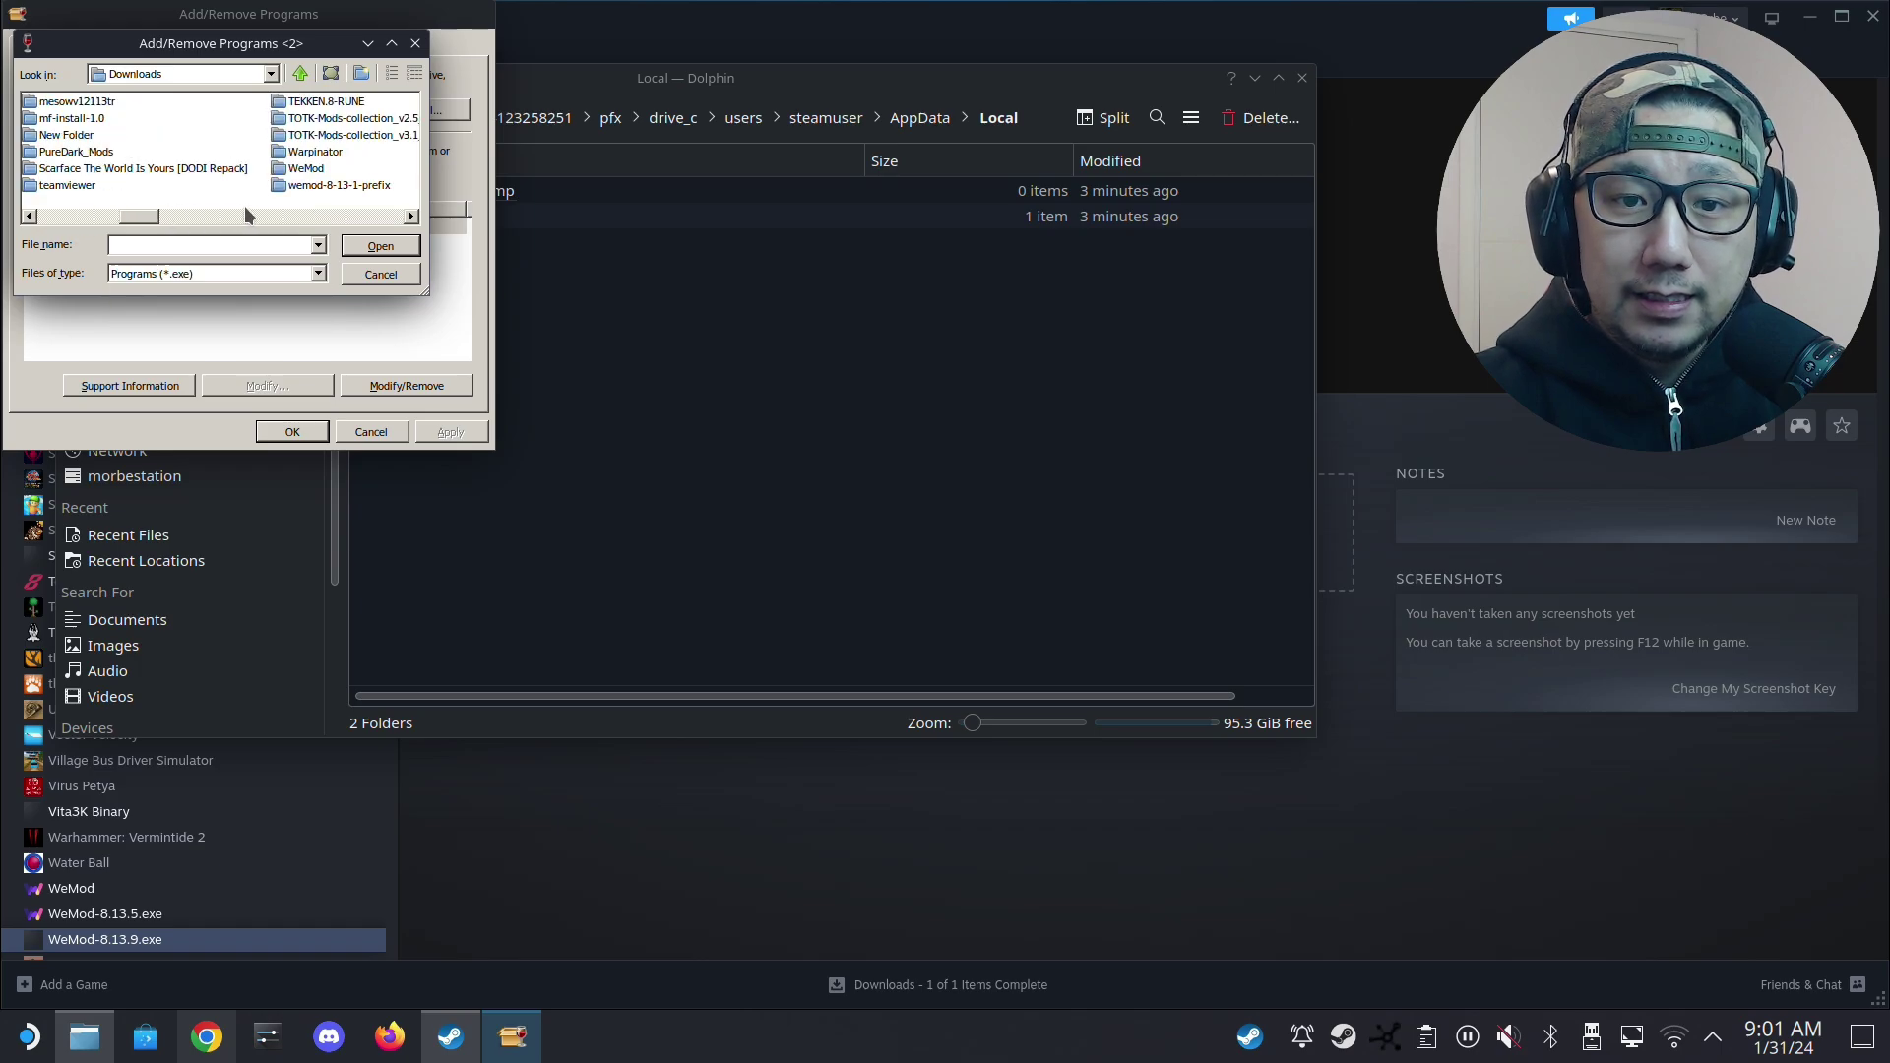
click(248, 215)
click(331, 214)
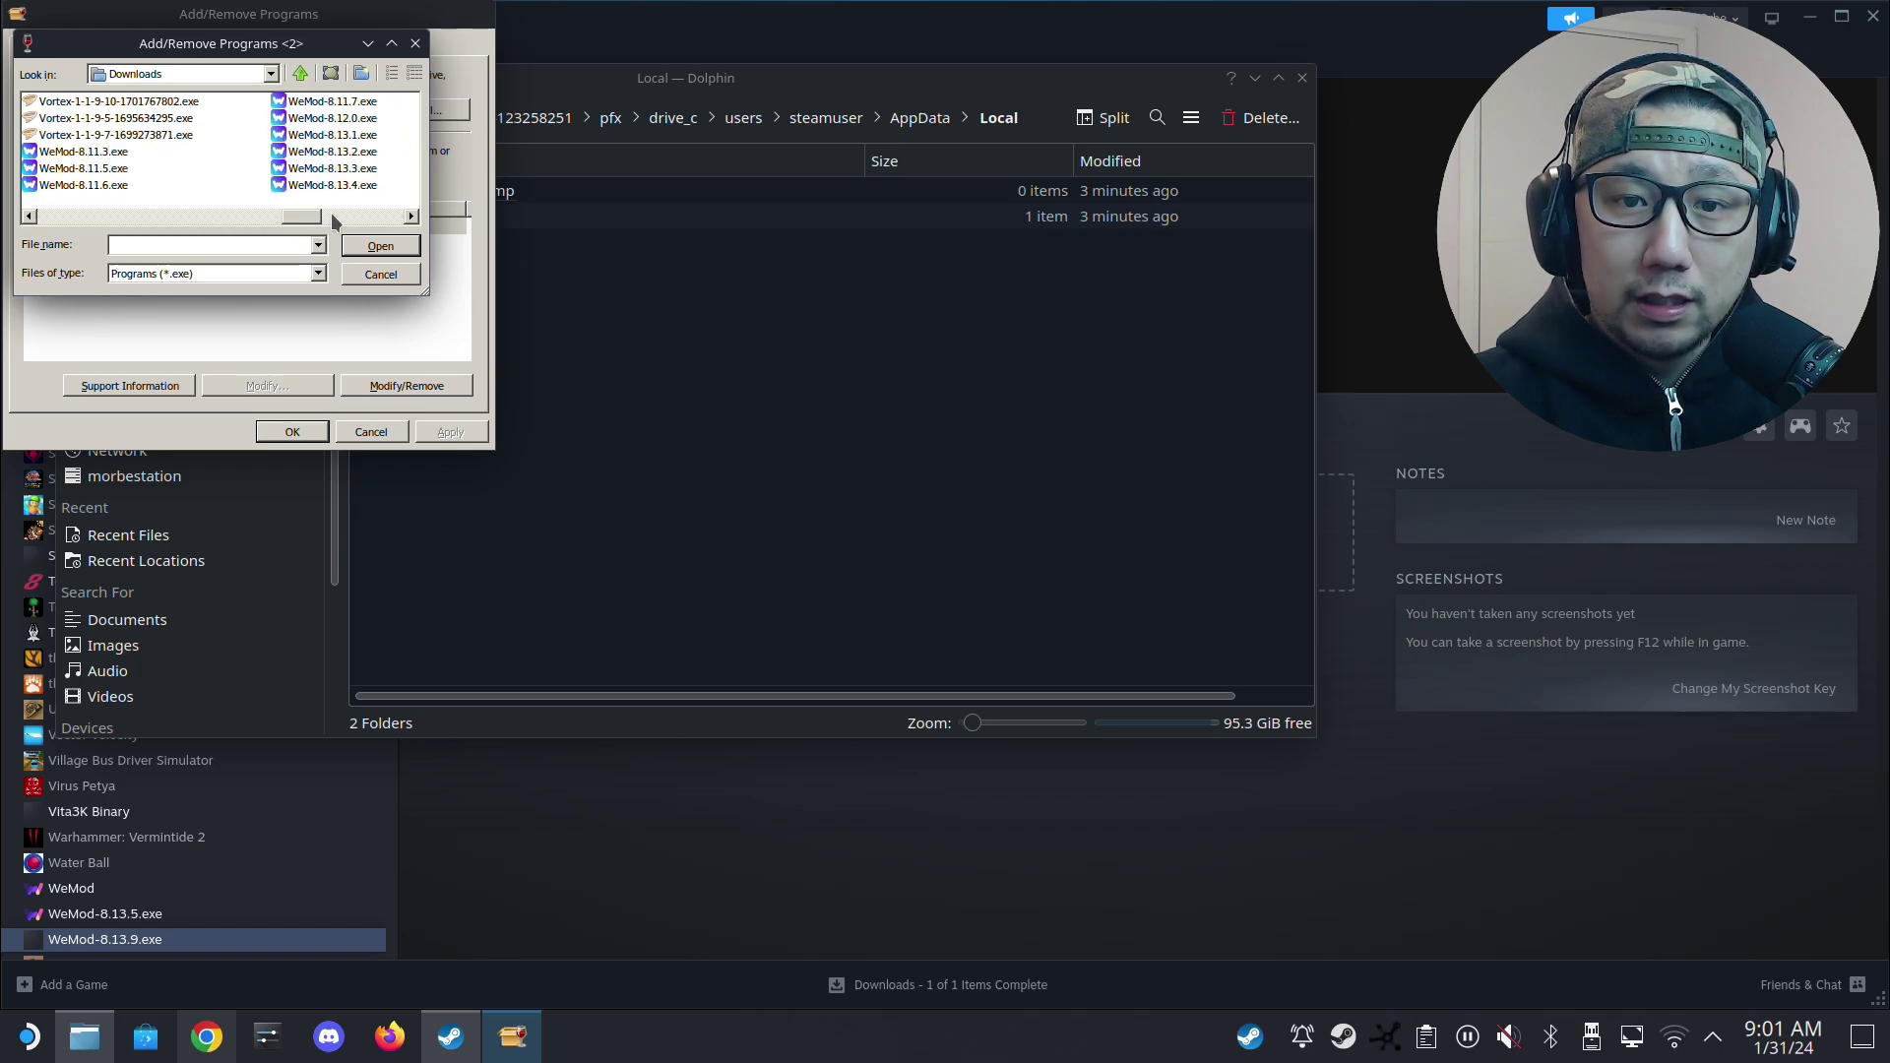
click(330, 214)
click(333, 118)
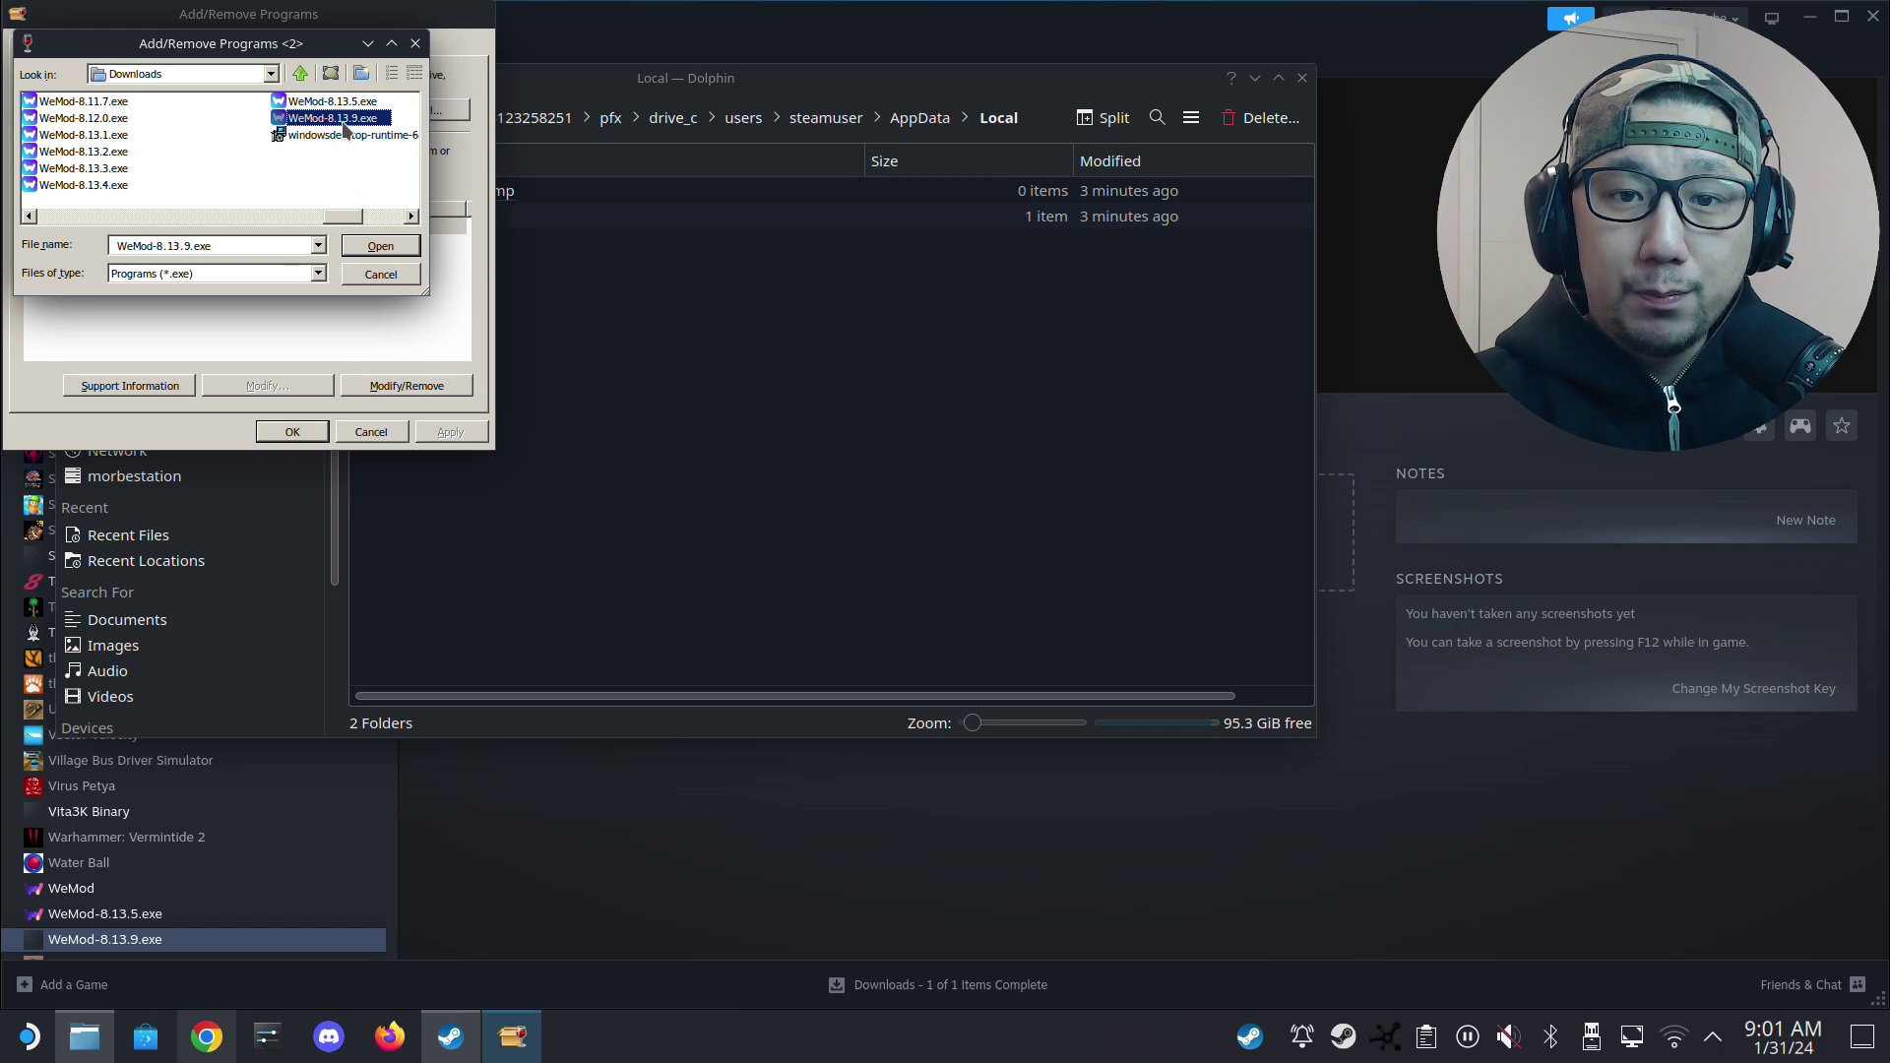
double_click(332, 118)
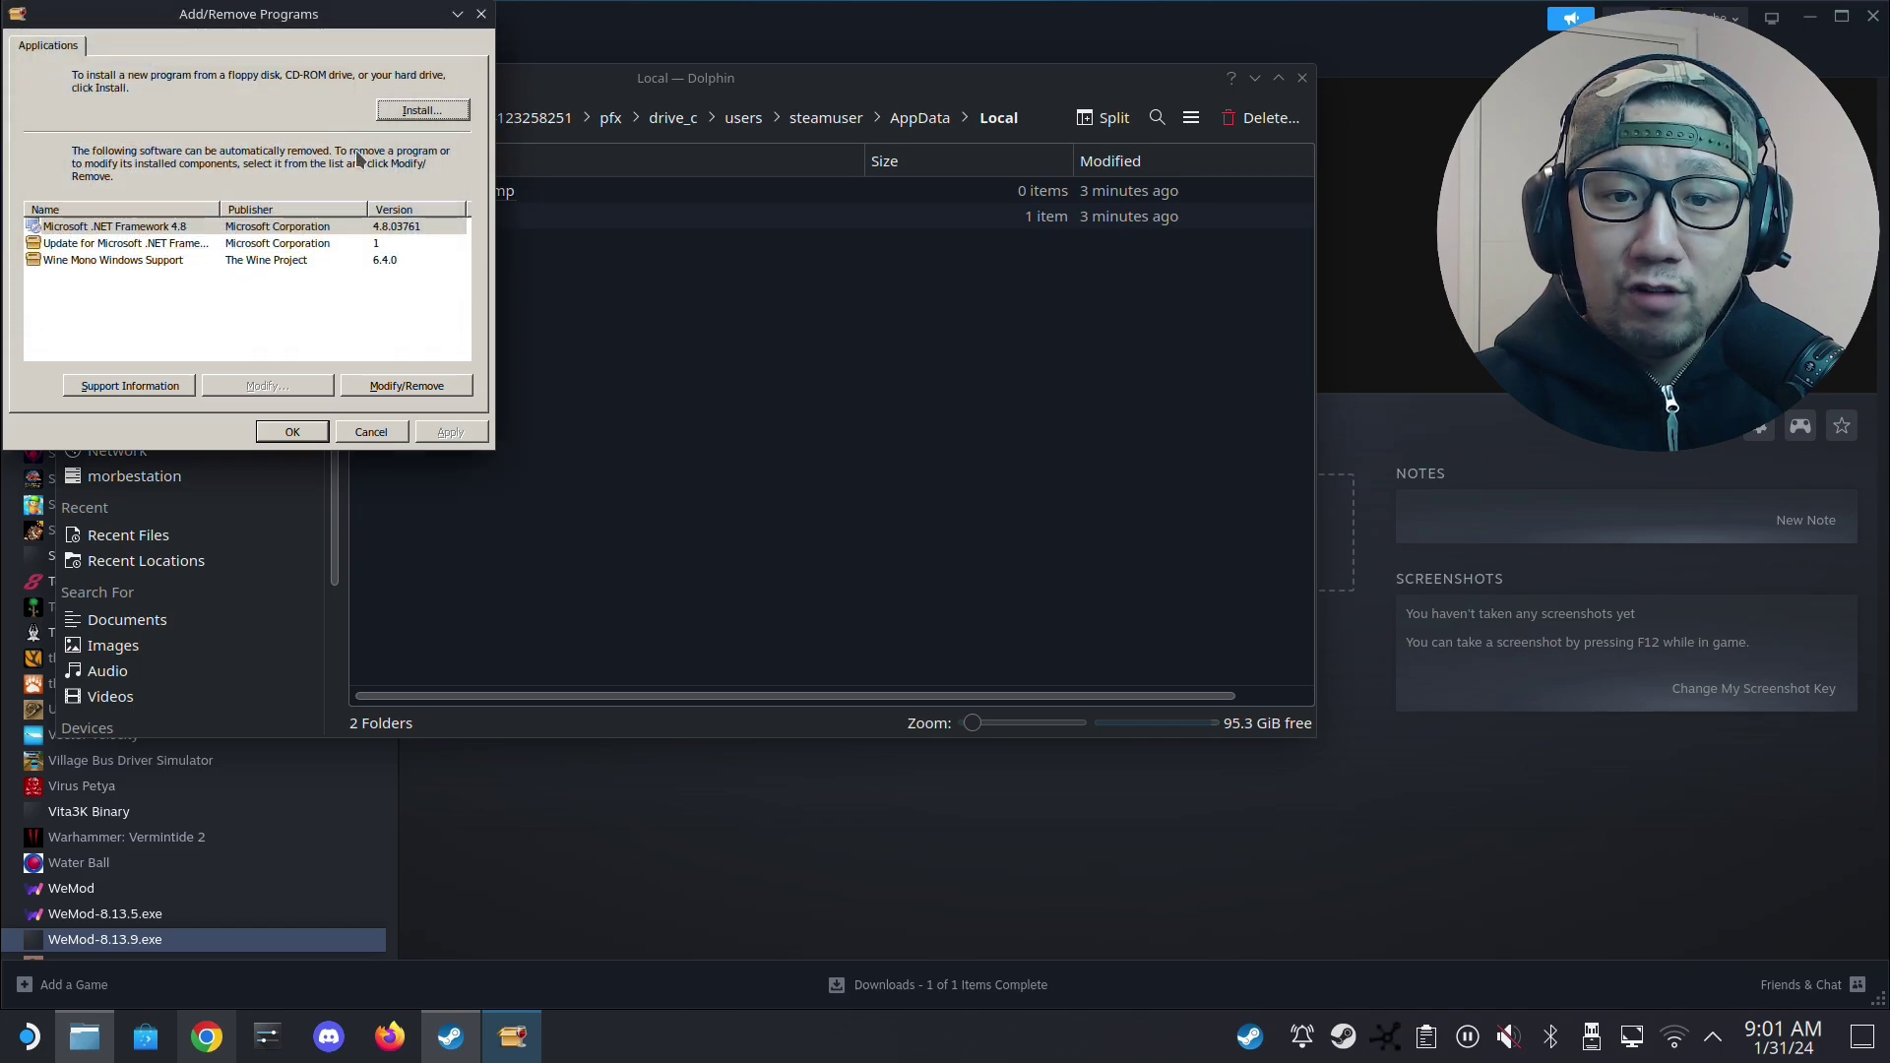
Open the new WeMod folder in AppData/Local, then close Dolphin and Add/Remove Programs.
click(659, 475)
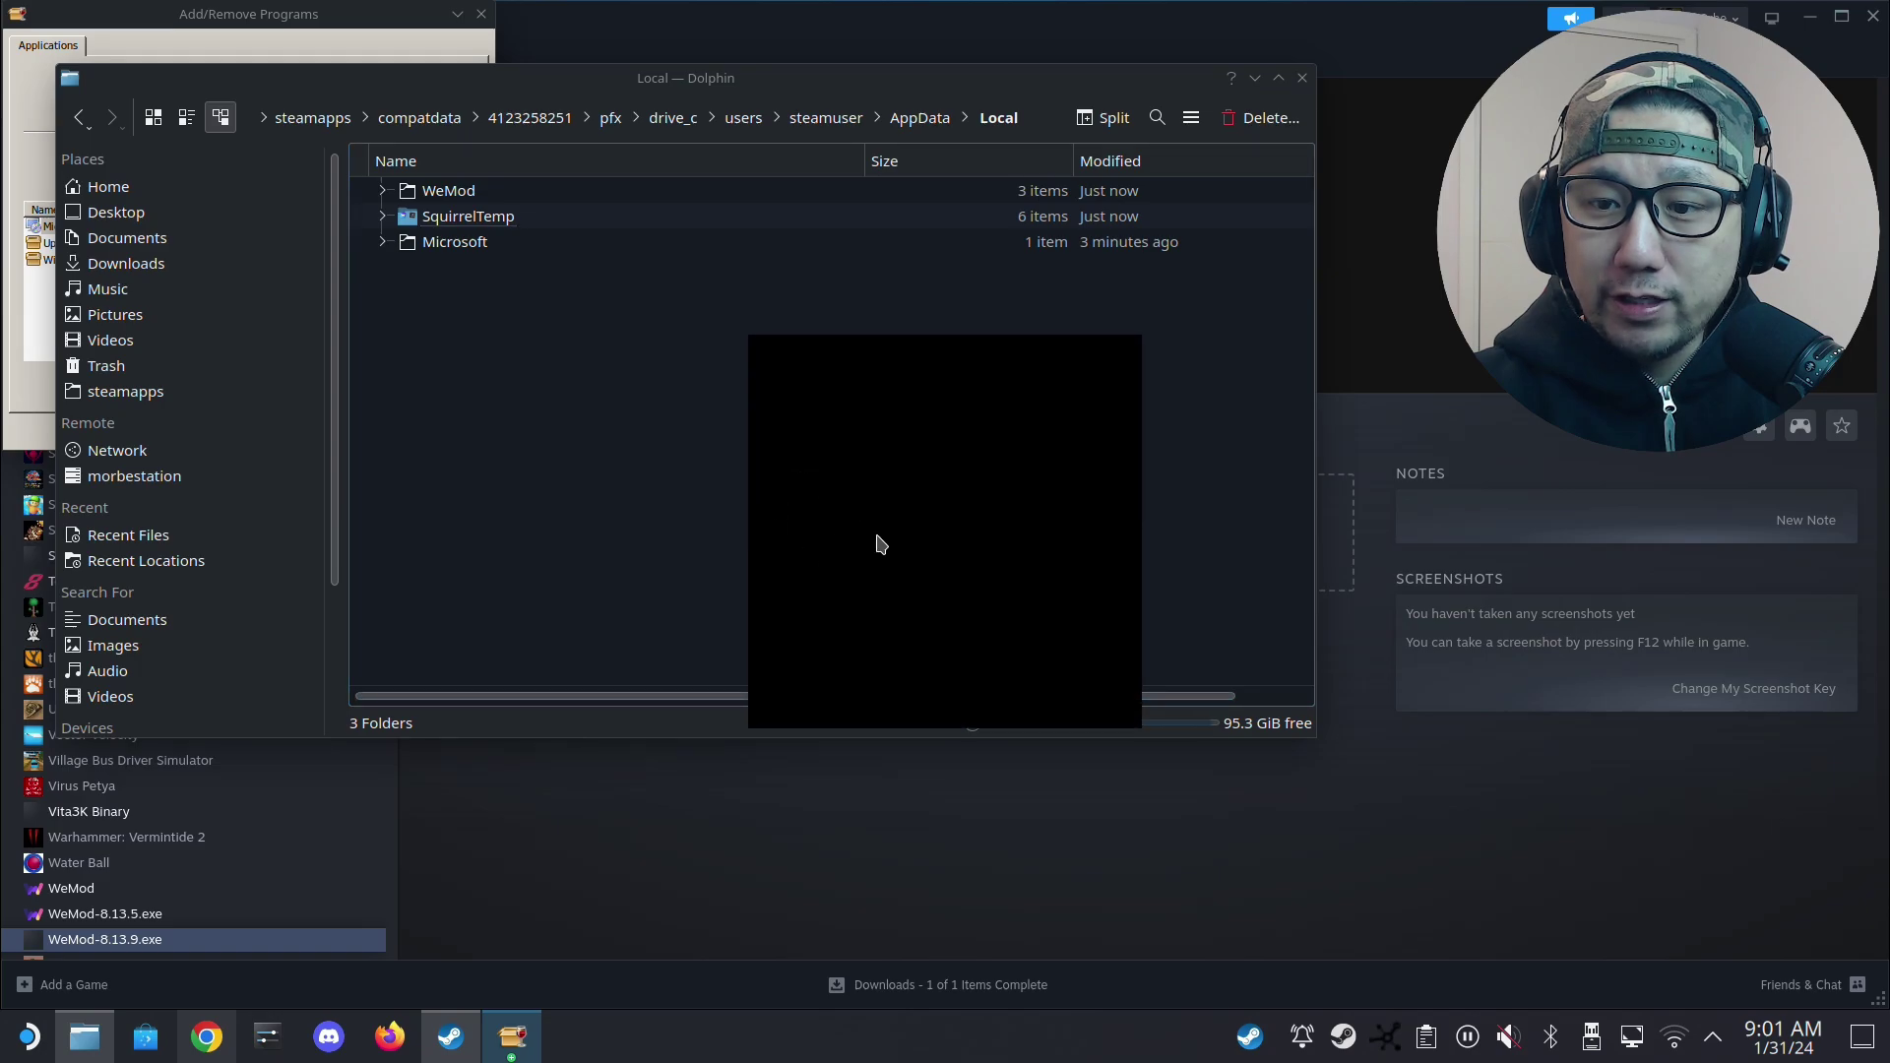
click(460, 197)
double_click(462, 197)
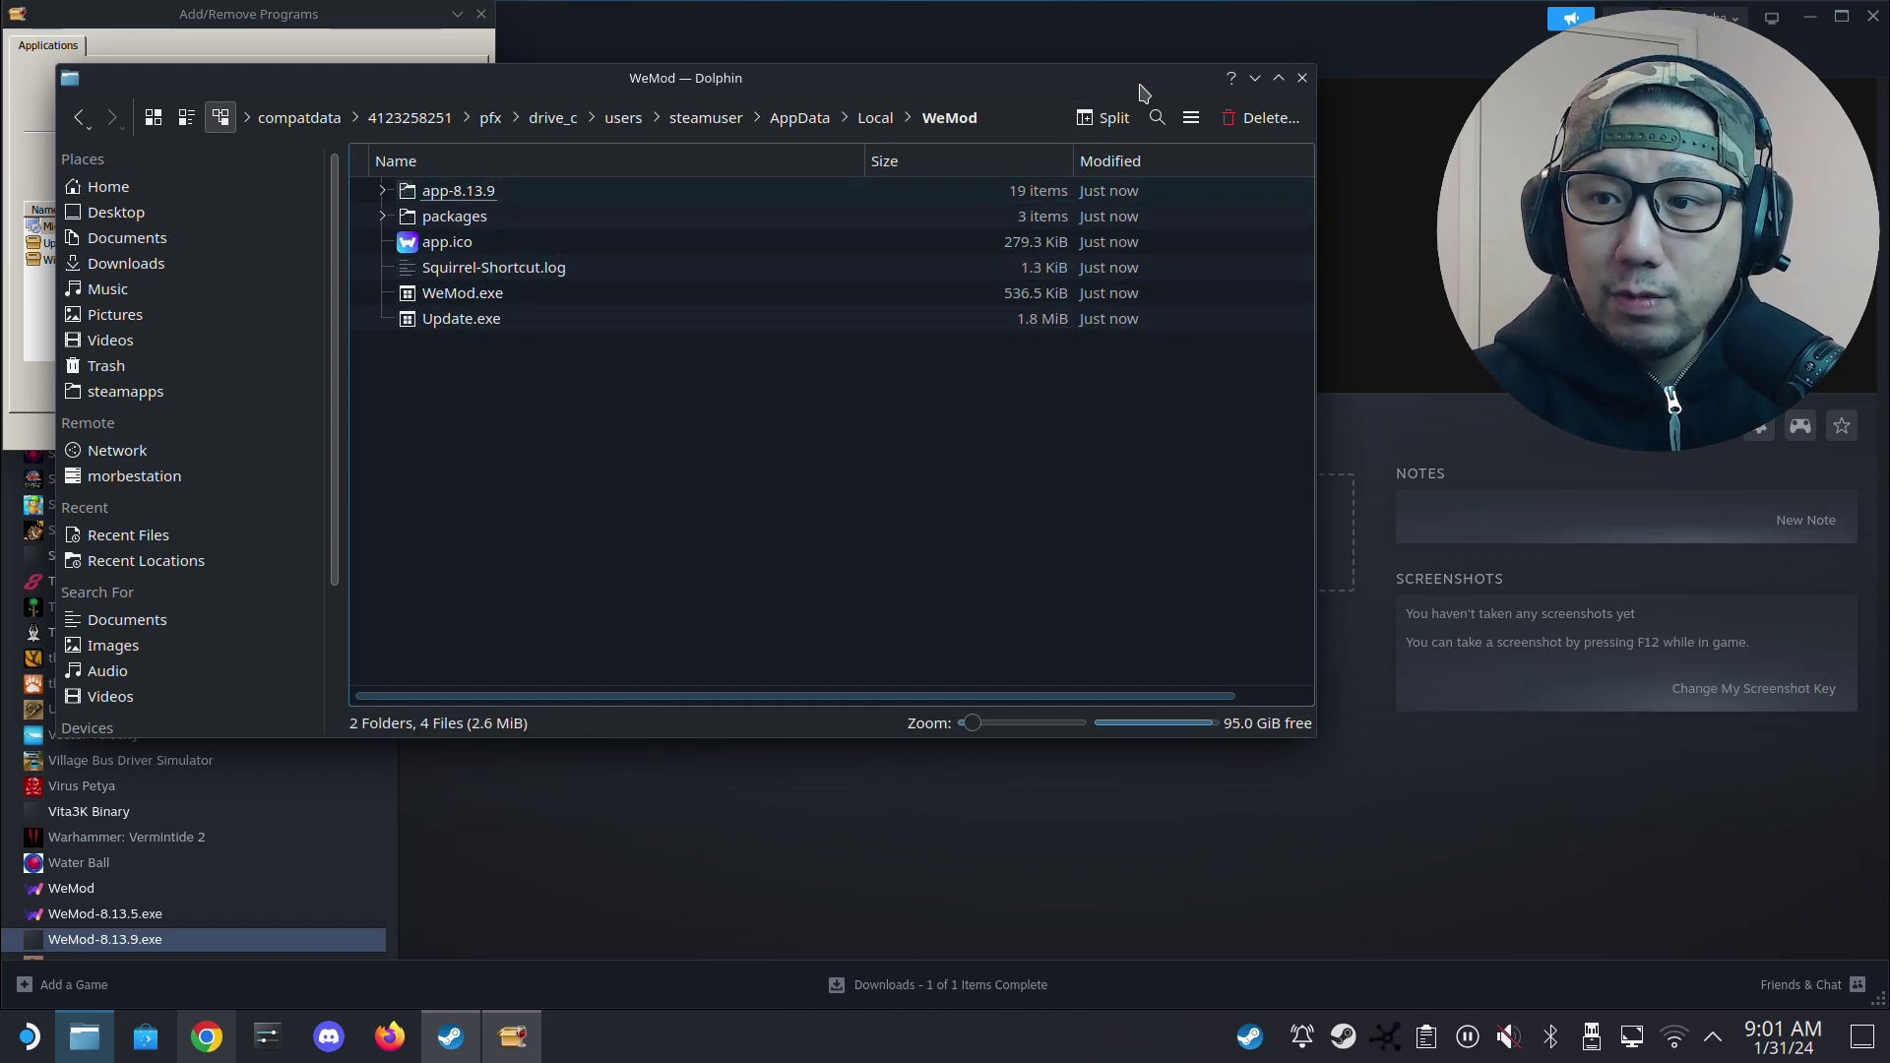
click(1255, 78)
click(292, 431)
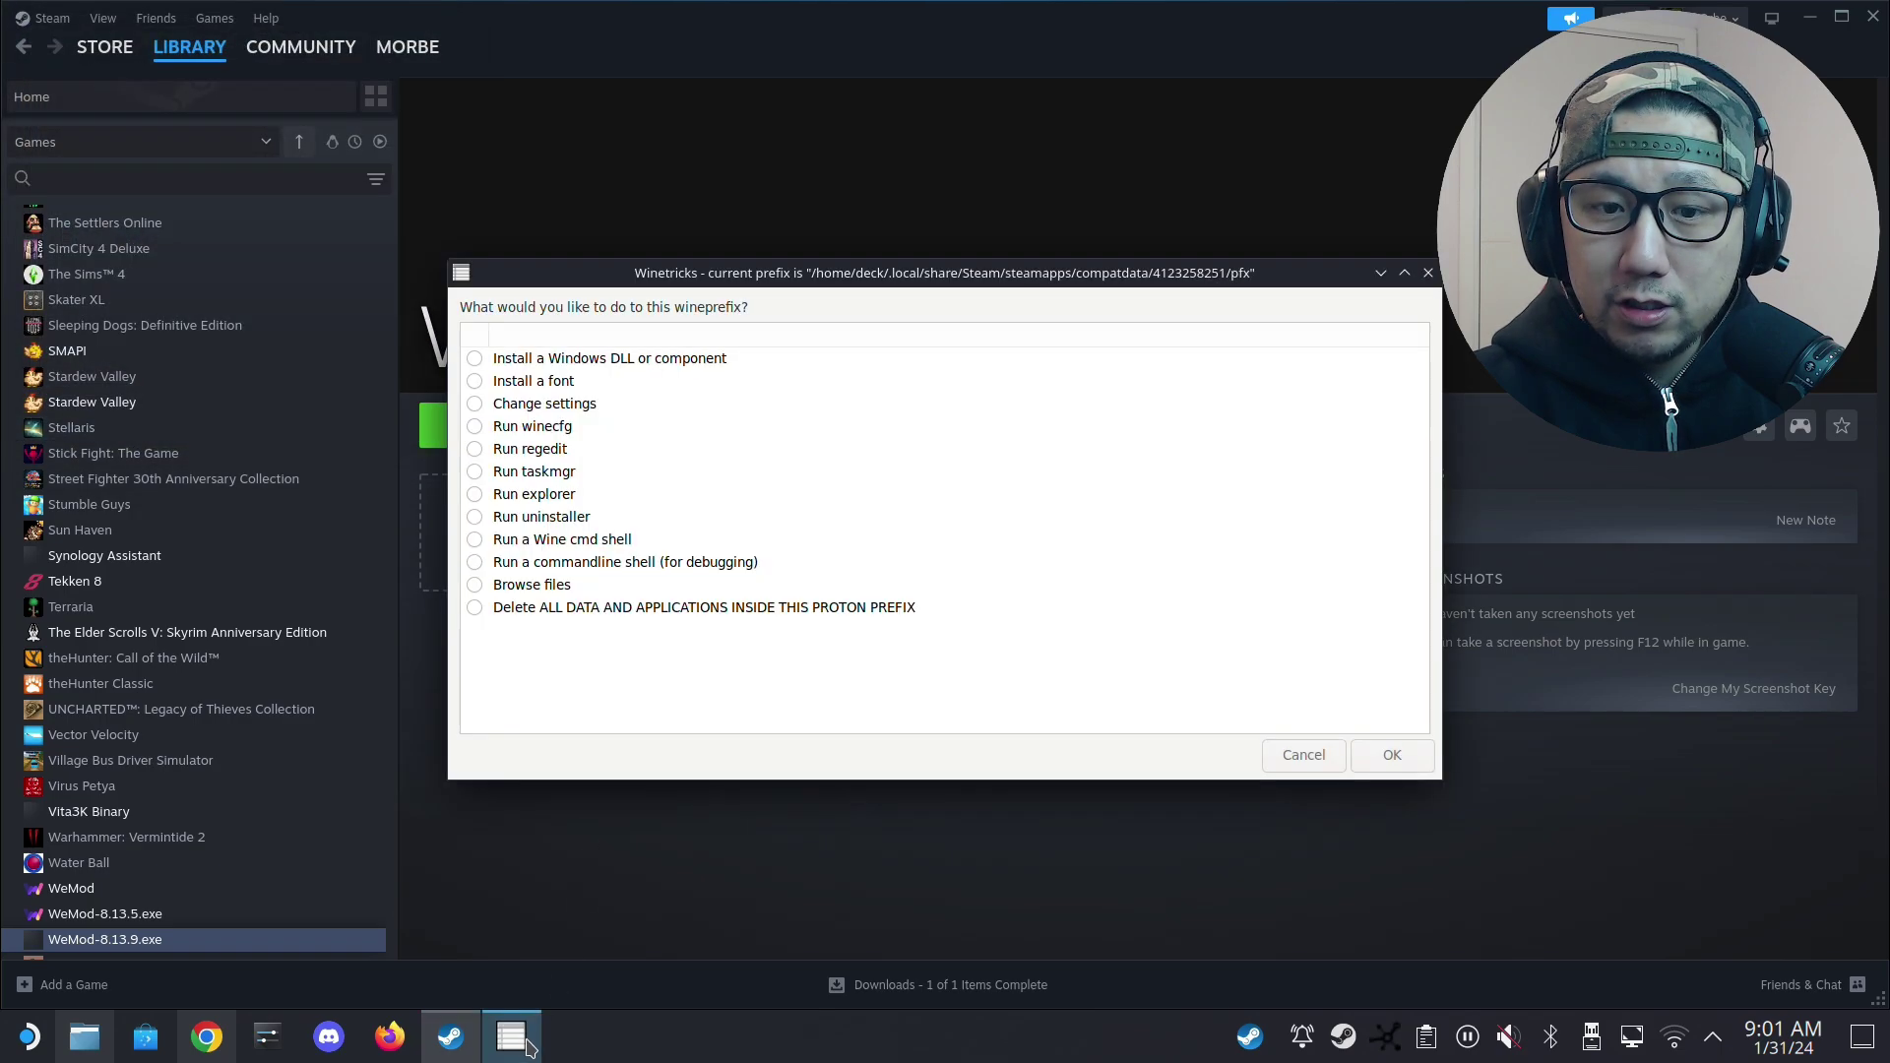
Open the prefix's installed-programs list and confirm WeMod is listed.
click(496, 523)
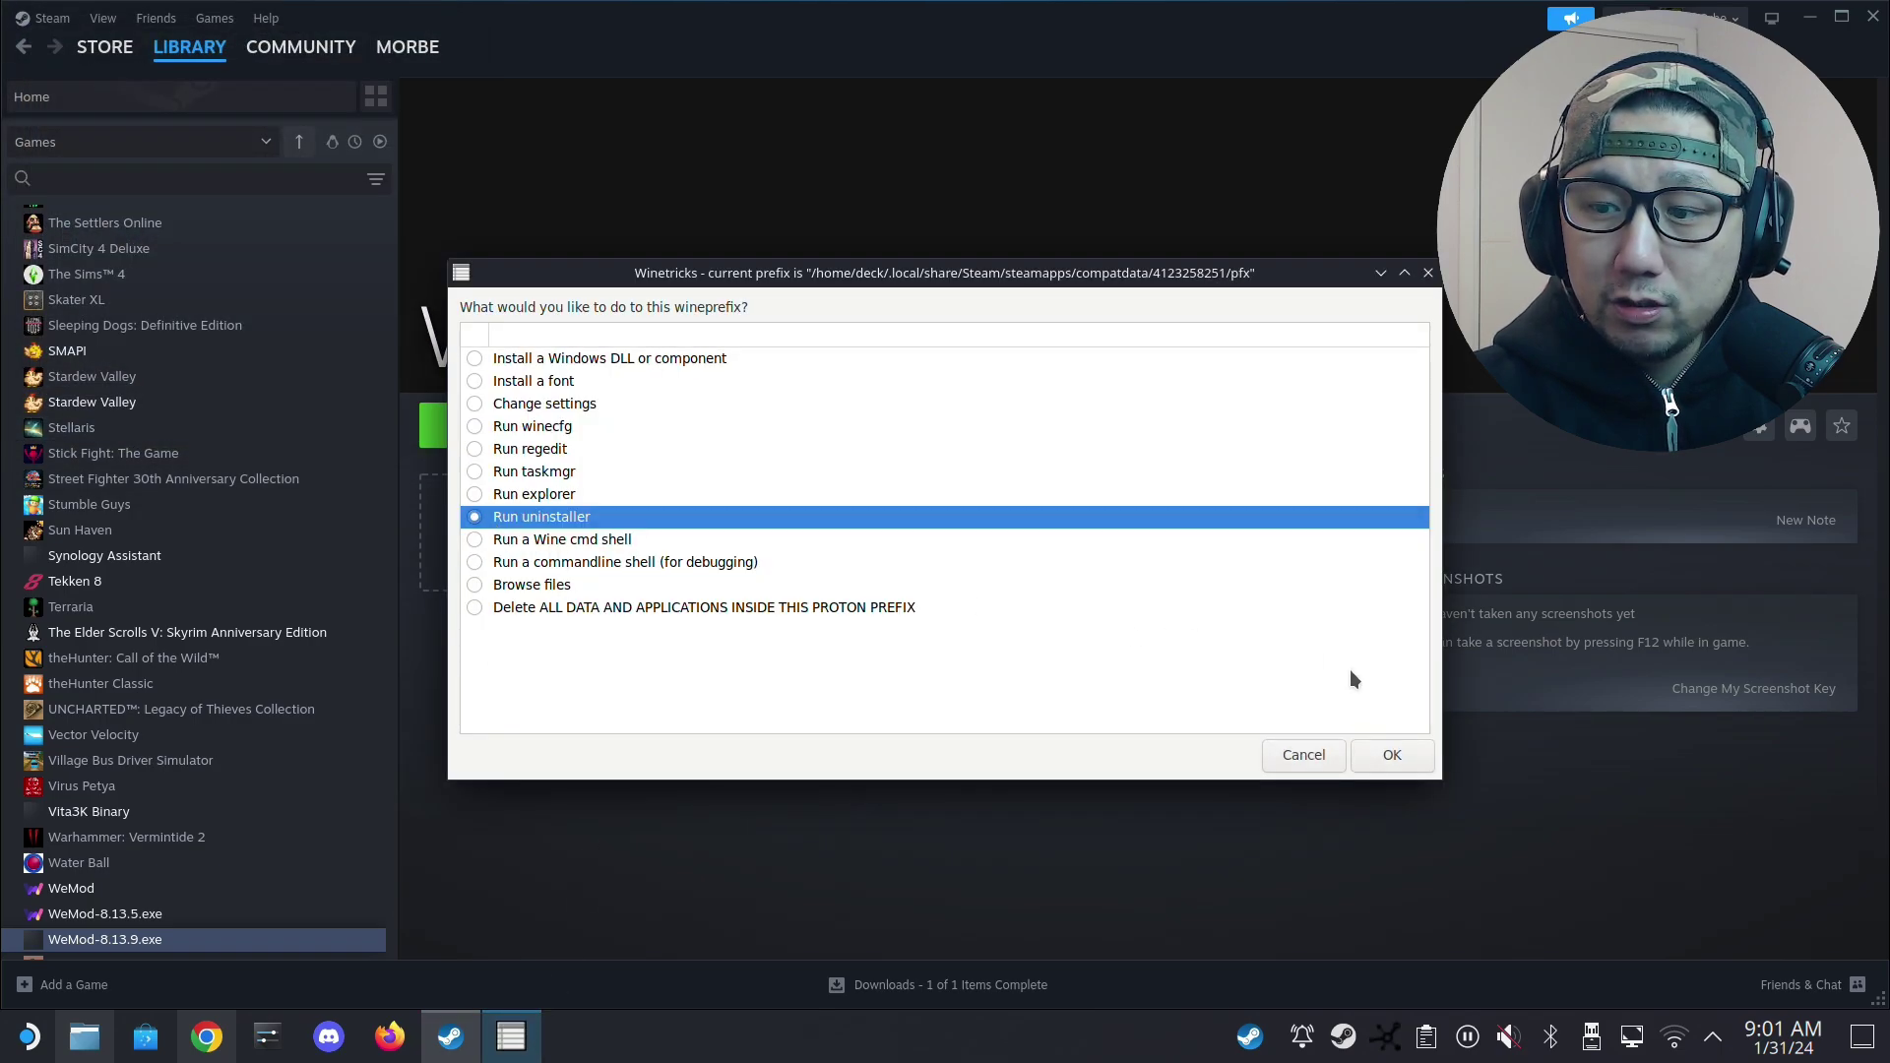
click(1393, 754)
click(62, 260)
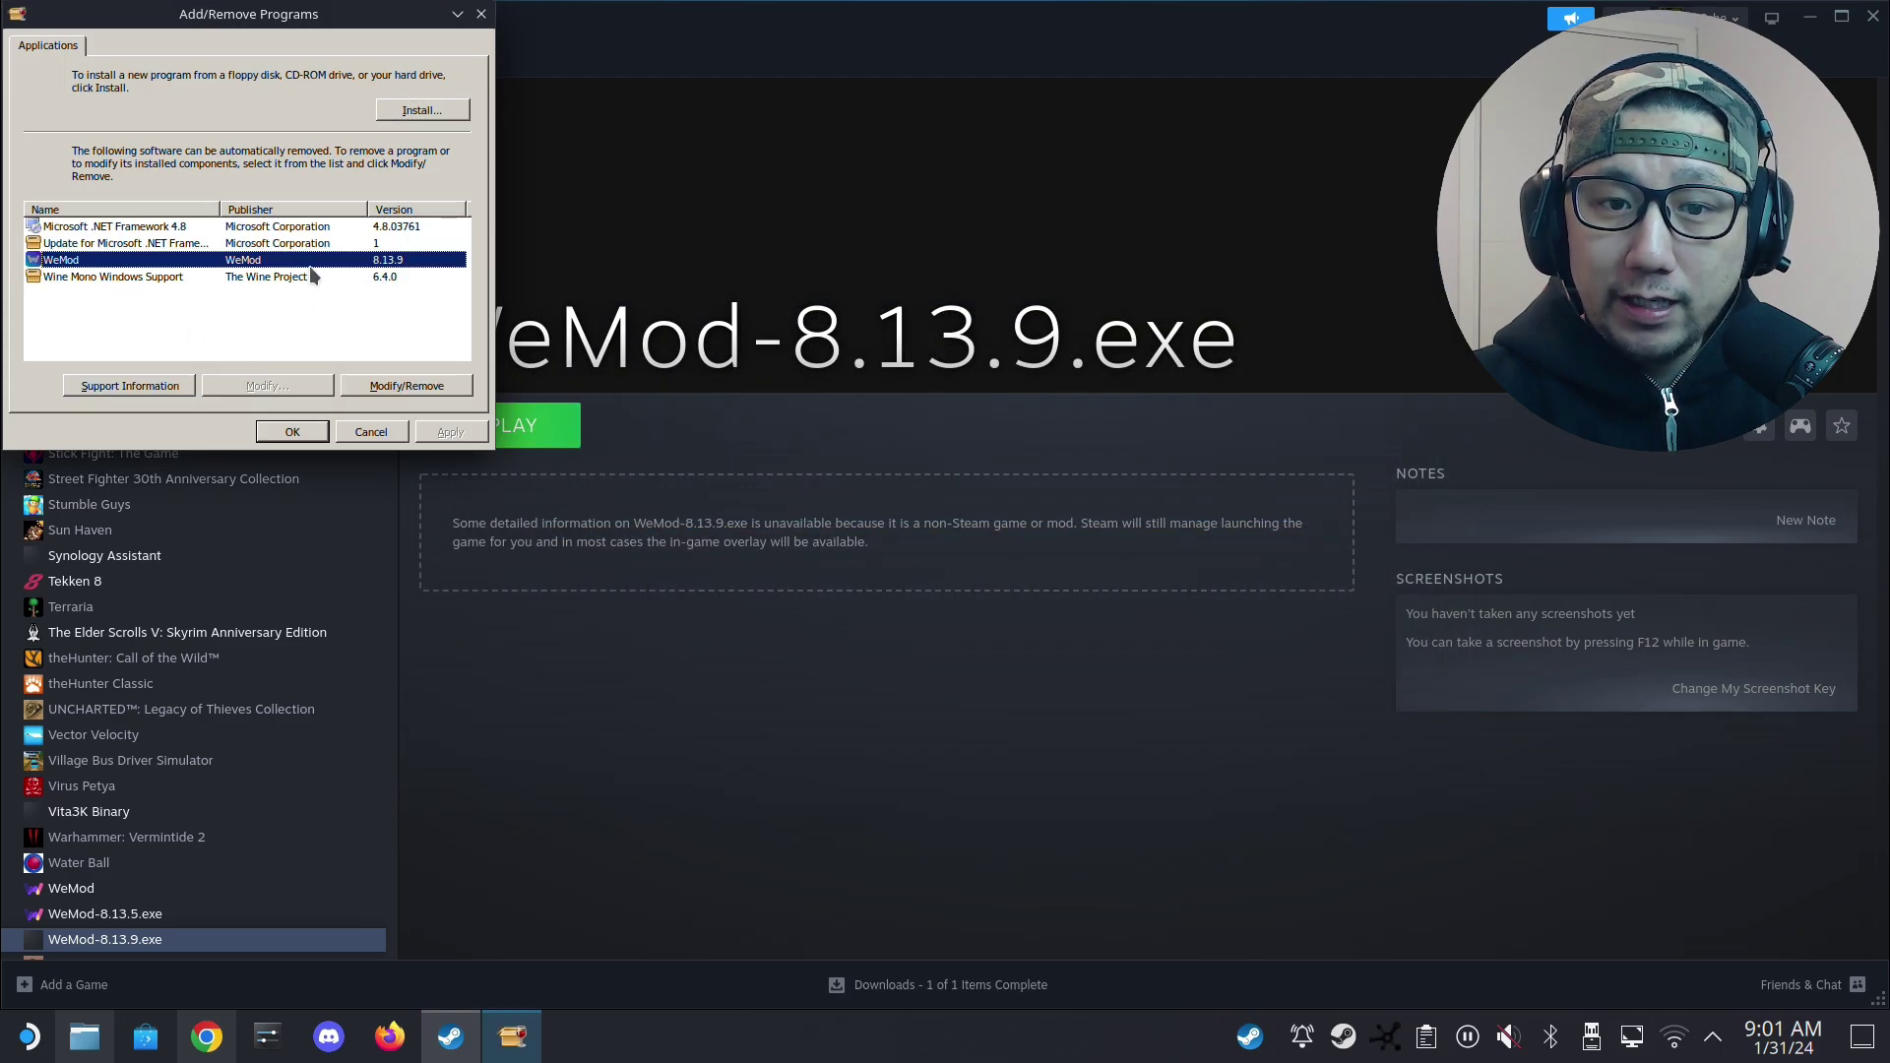
click(291, 432)
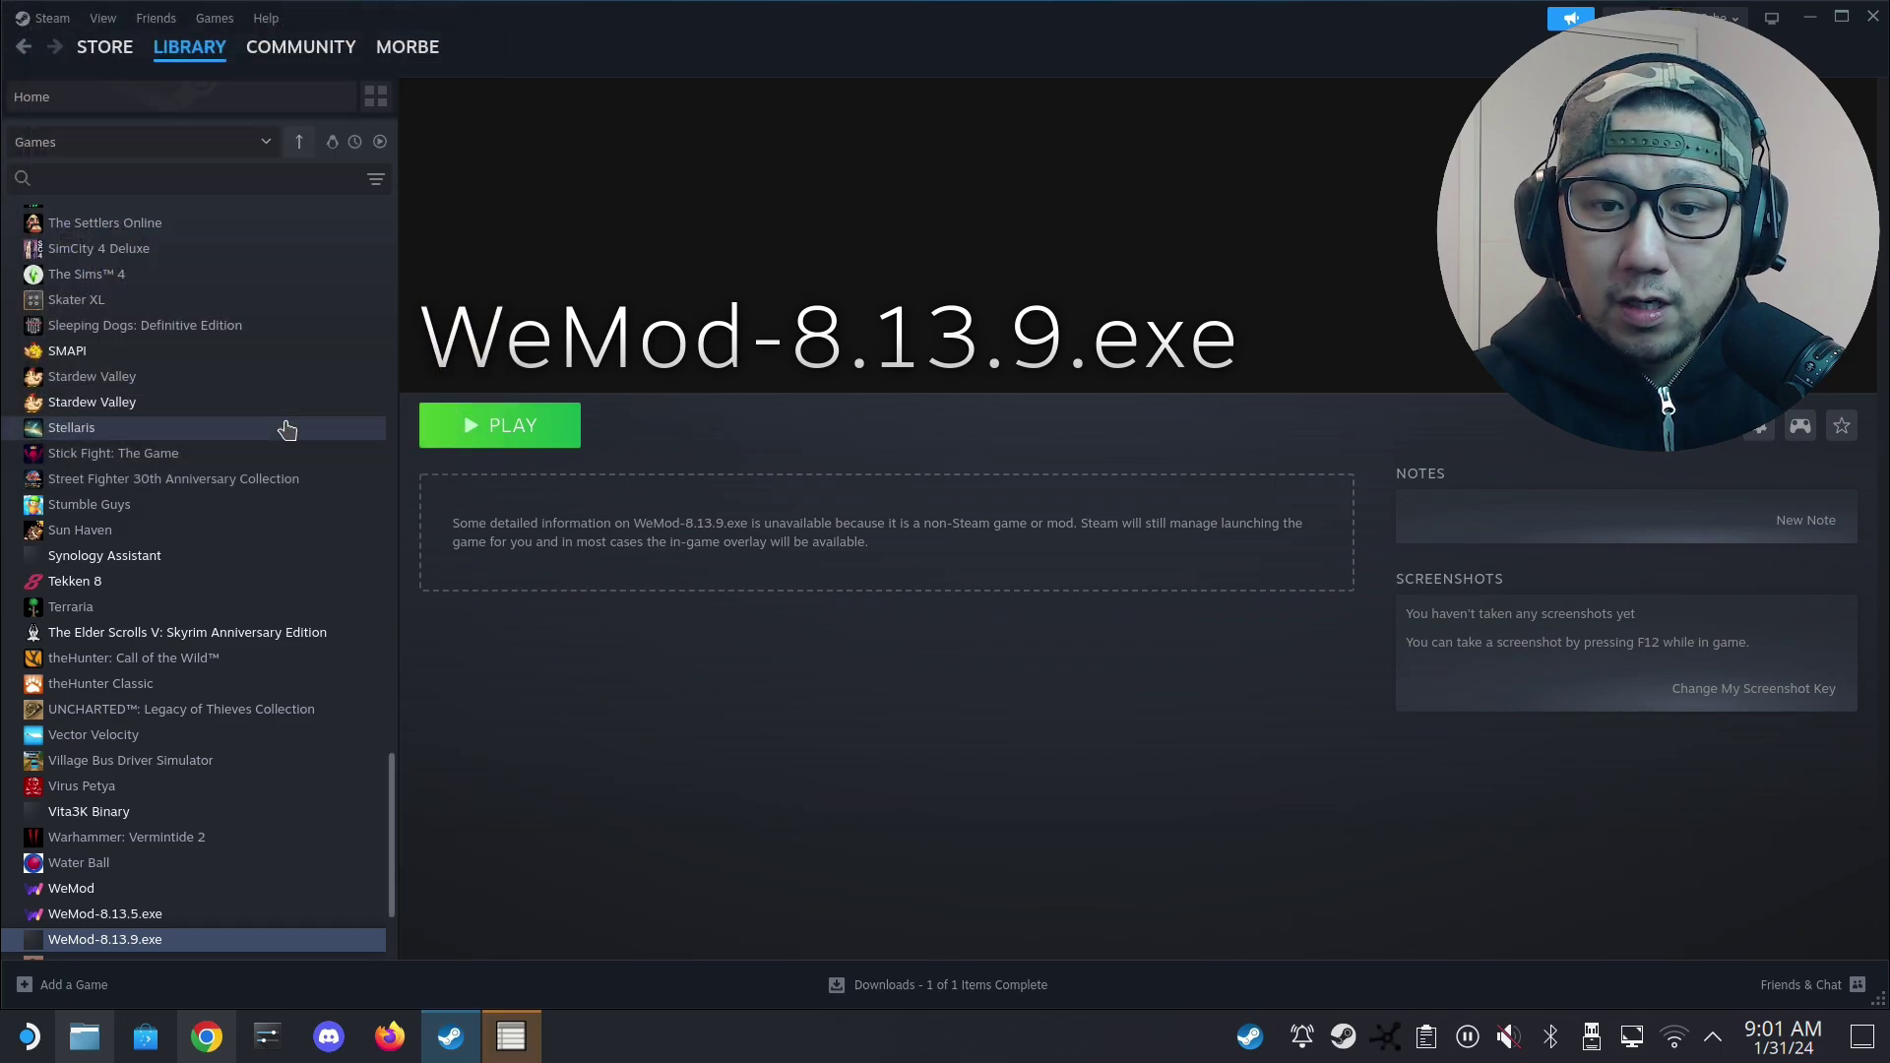
Cancel both Winetricks dialogs and return to the Dolphin window showing the WeMod folder.
click(528, 1042)
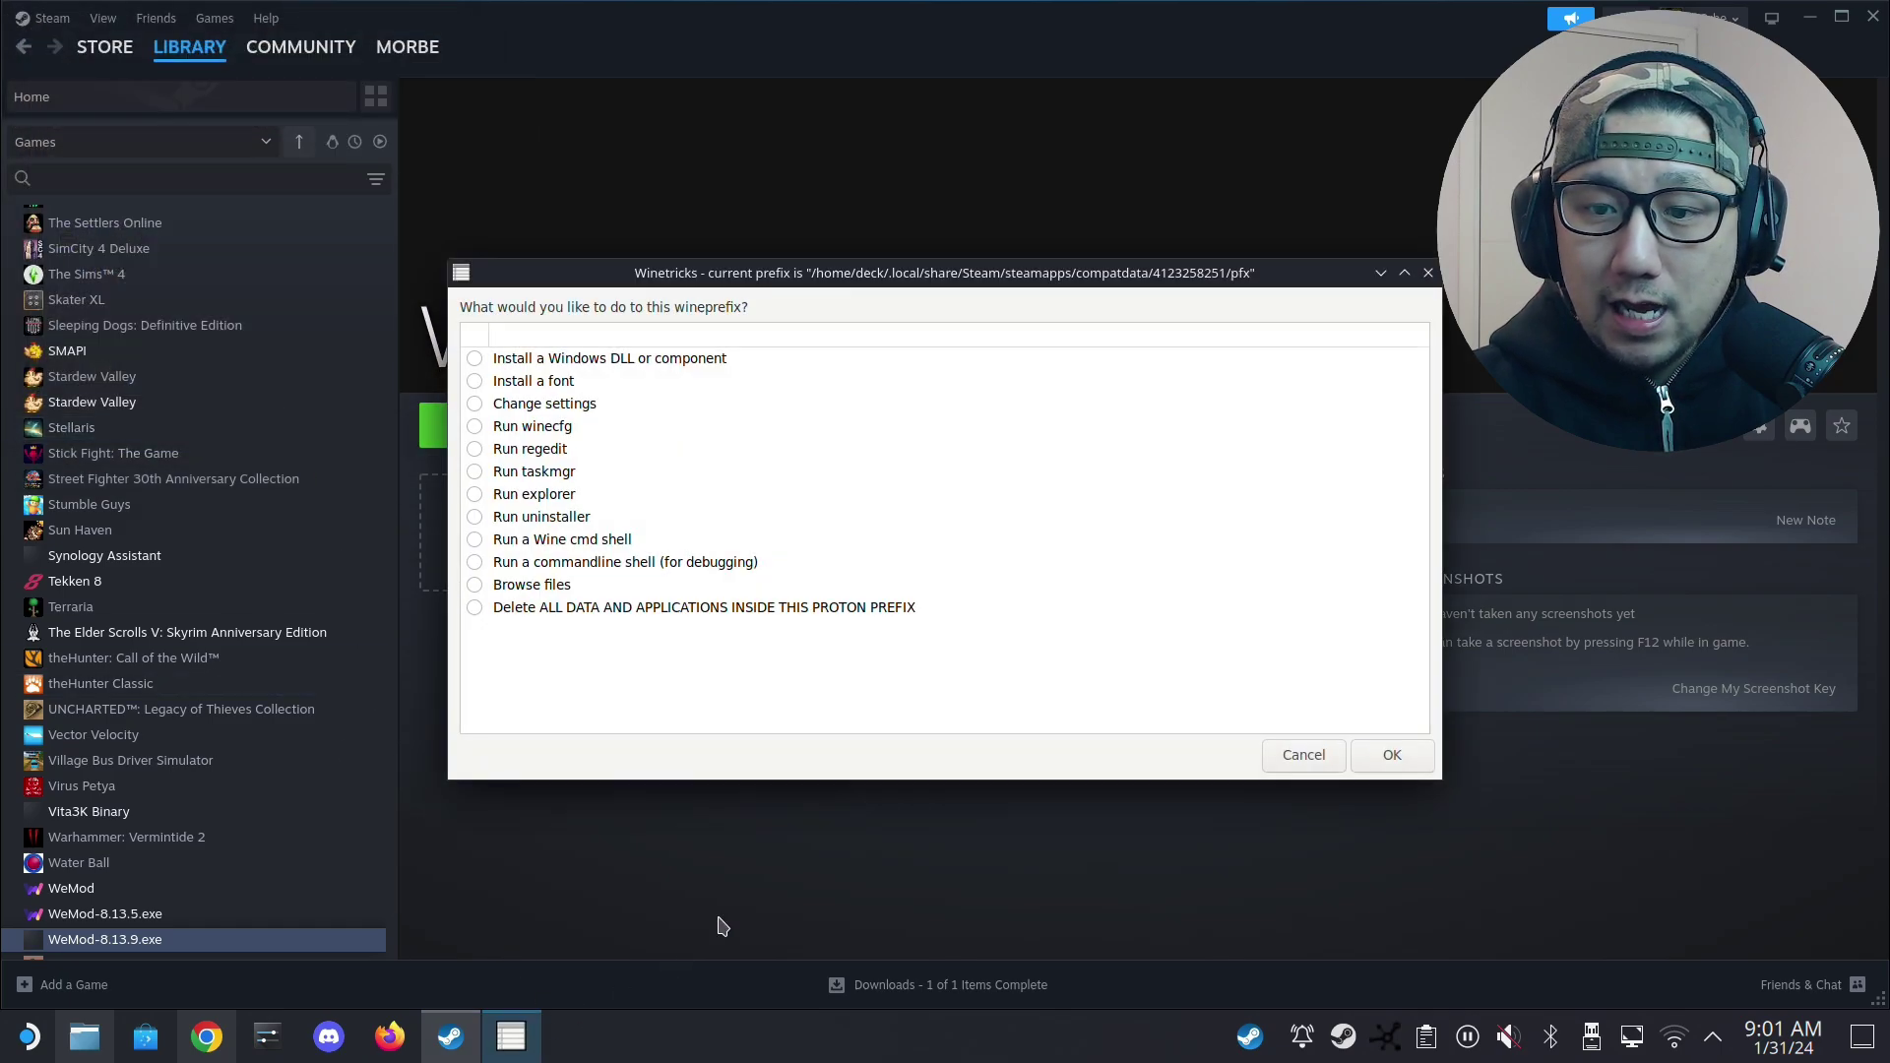
click(1304, 754)
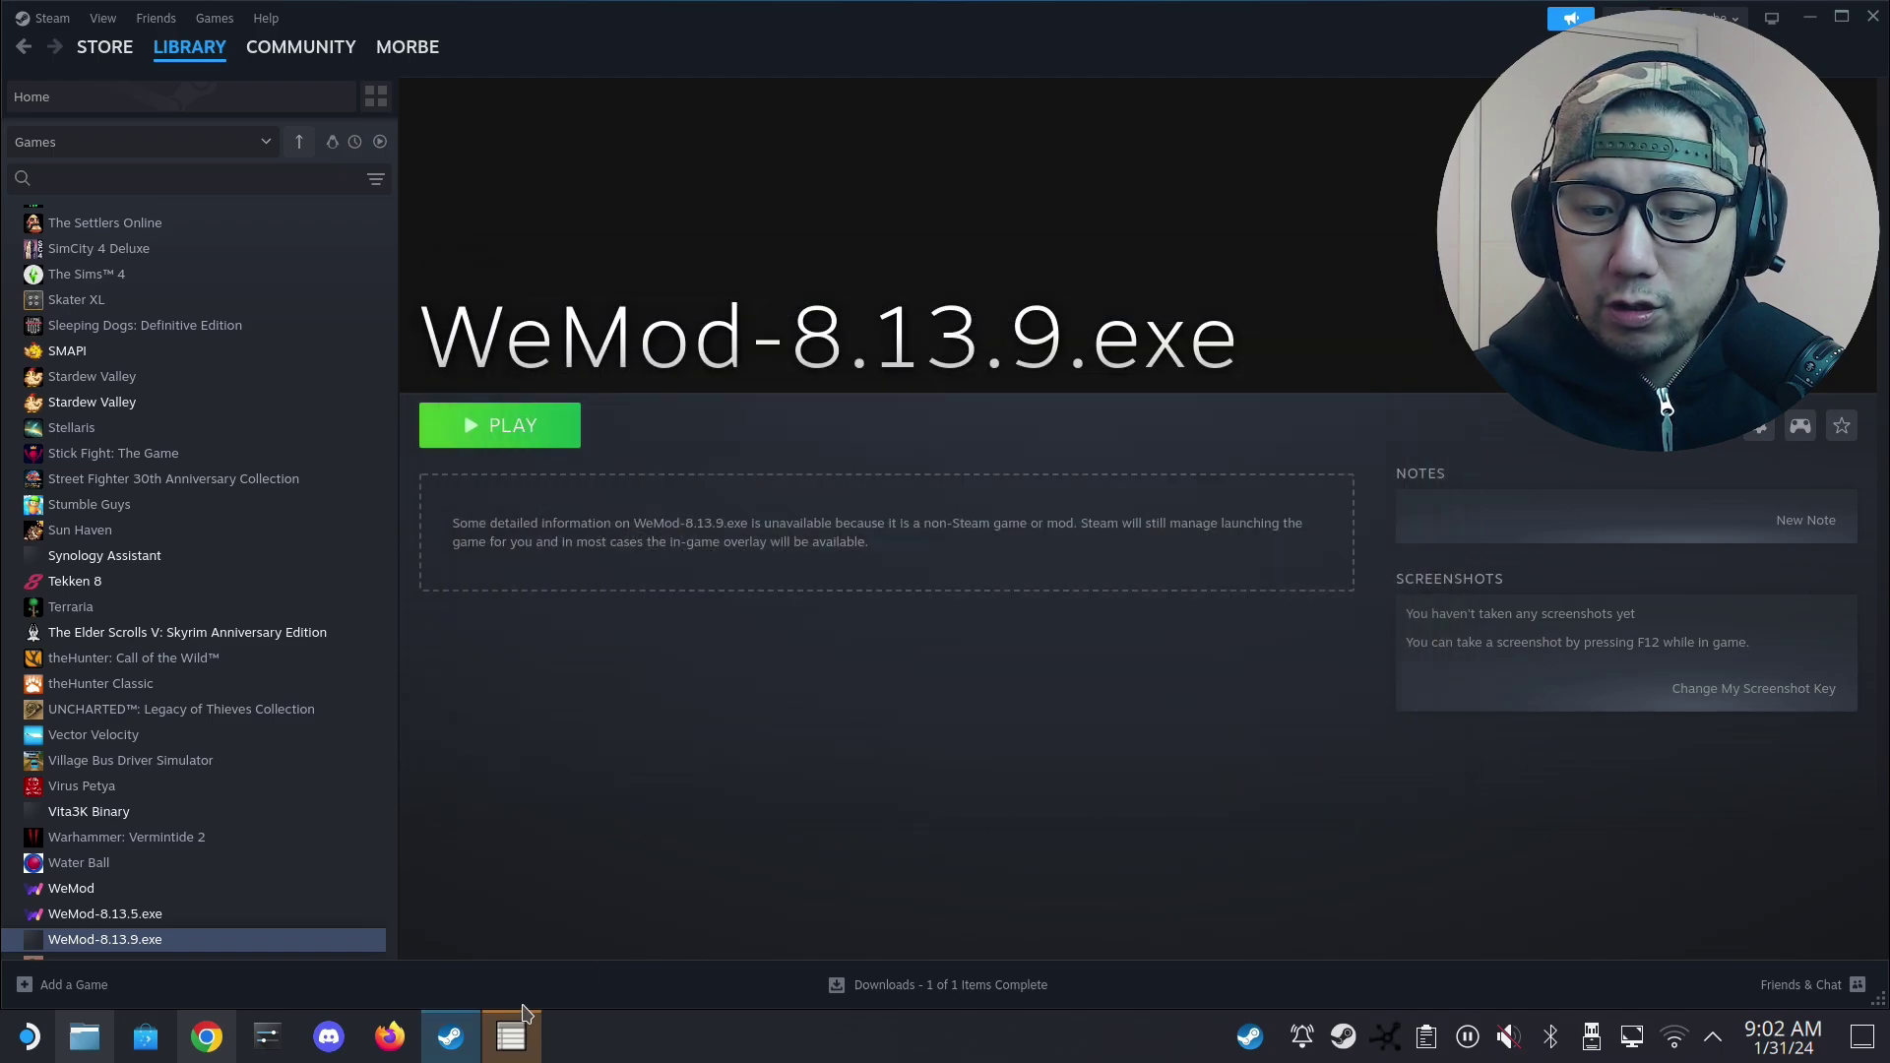
click(1289, 760)
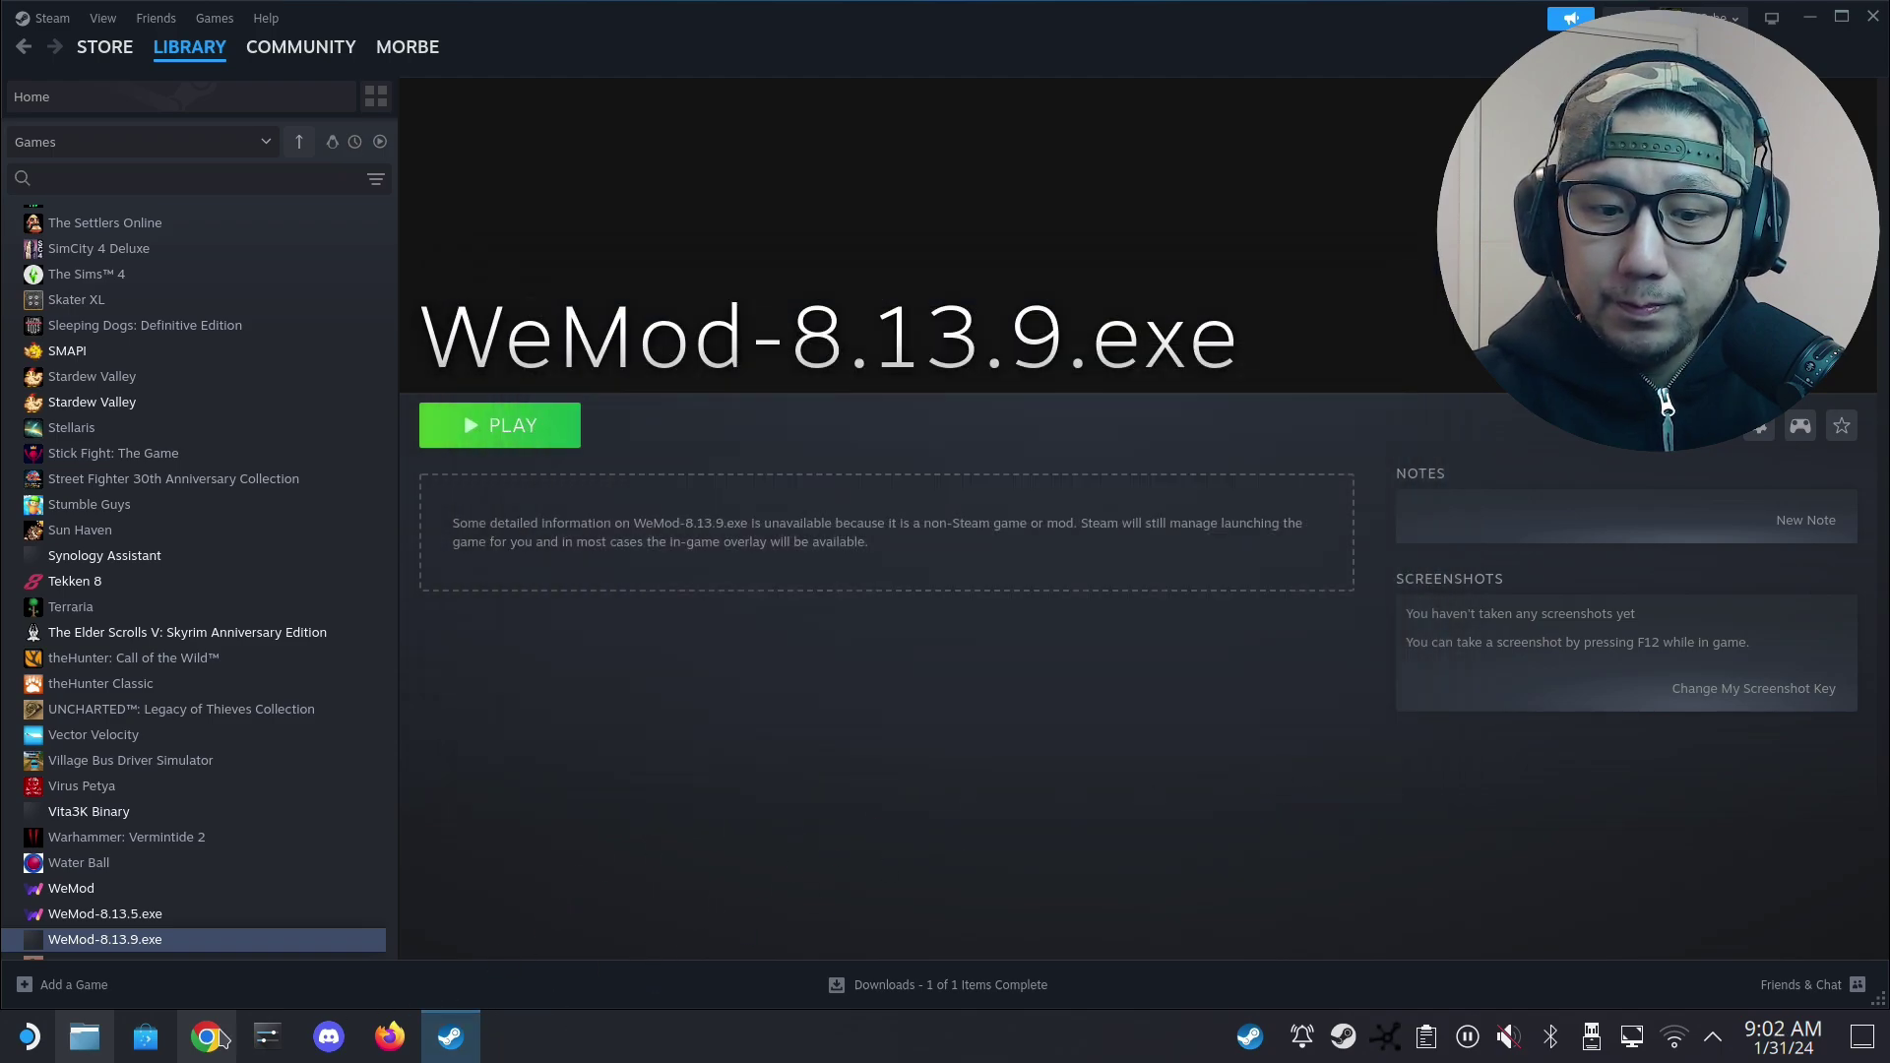
click(75, 1052)
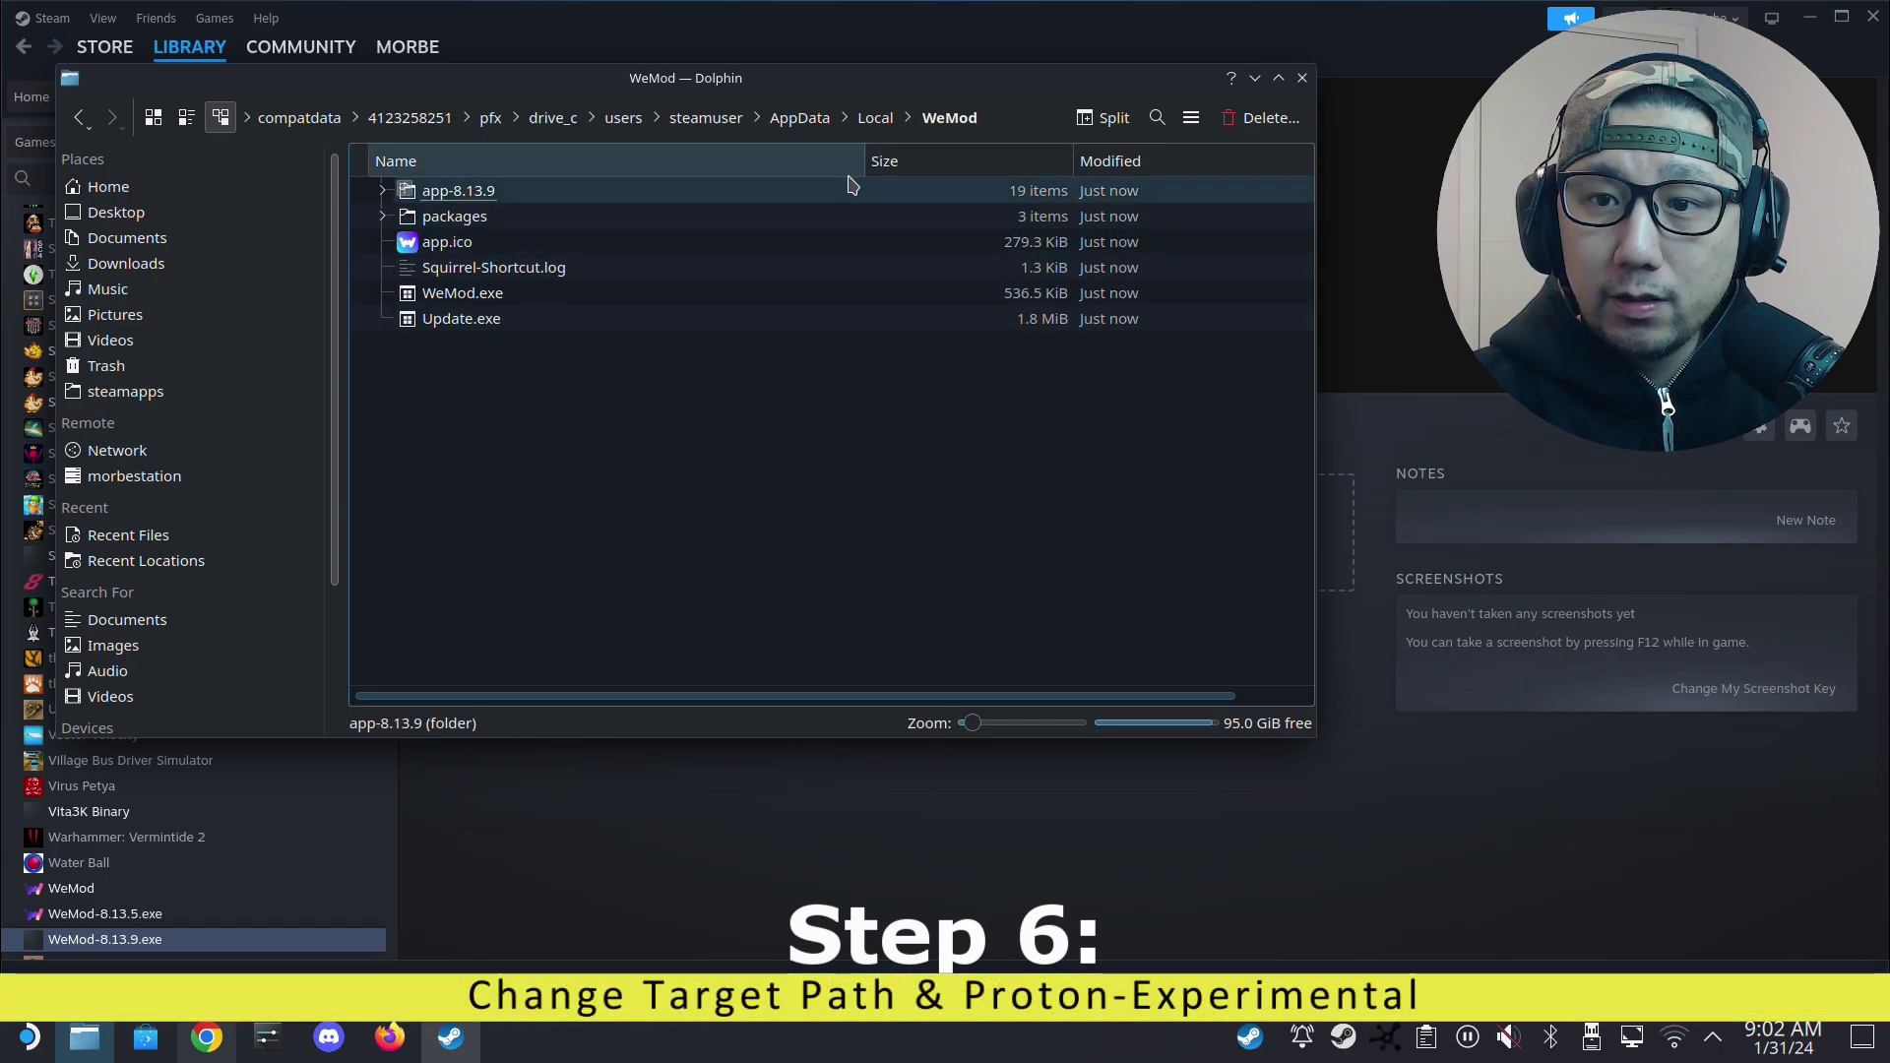
Copy the prefix's WeMod folder path from Dolphin's location bar.
click(1005, 119)
double_click(955, 120)
triple_click(955, 120)
right_click(914, 126)
click(988, 238)
click(1051, 662)
Set the WeMod-8.13.9.exe shortcut's target to WeMod.exe in the pasted WeMod folder.
click(1248, 934)
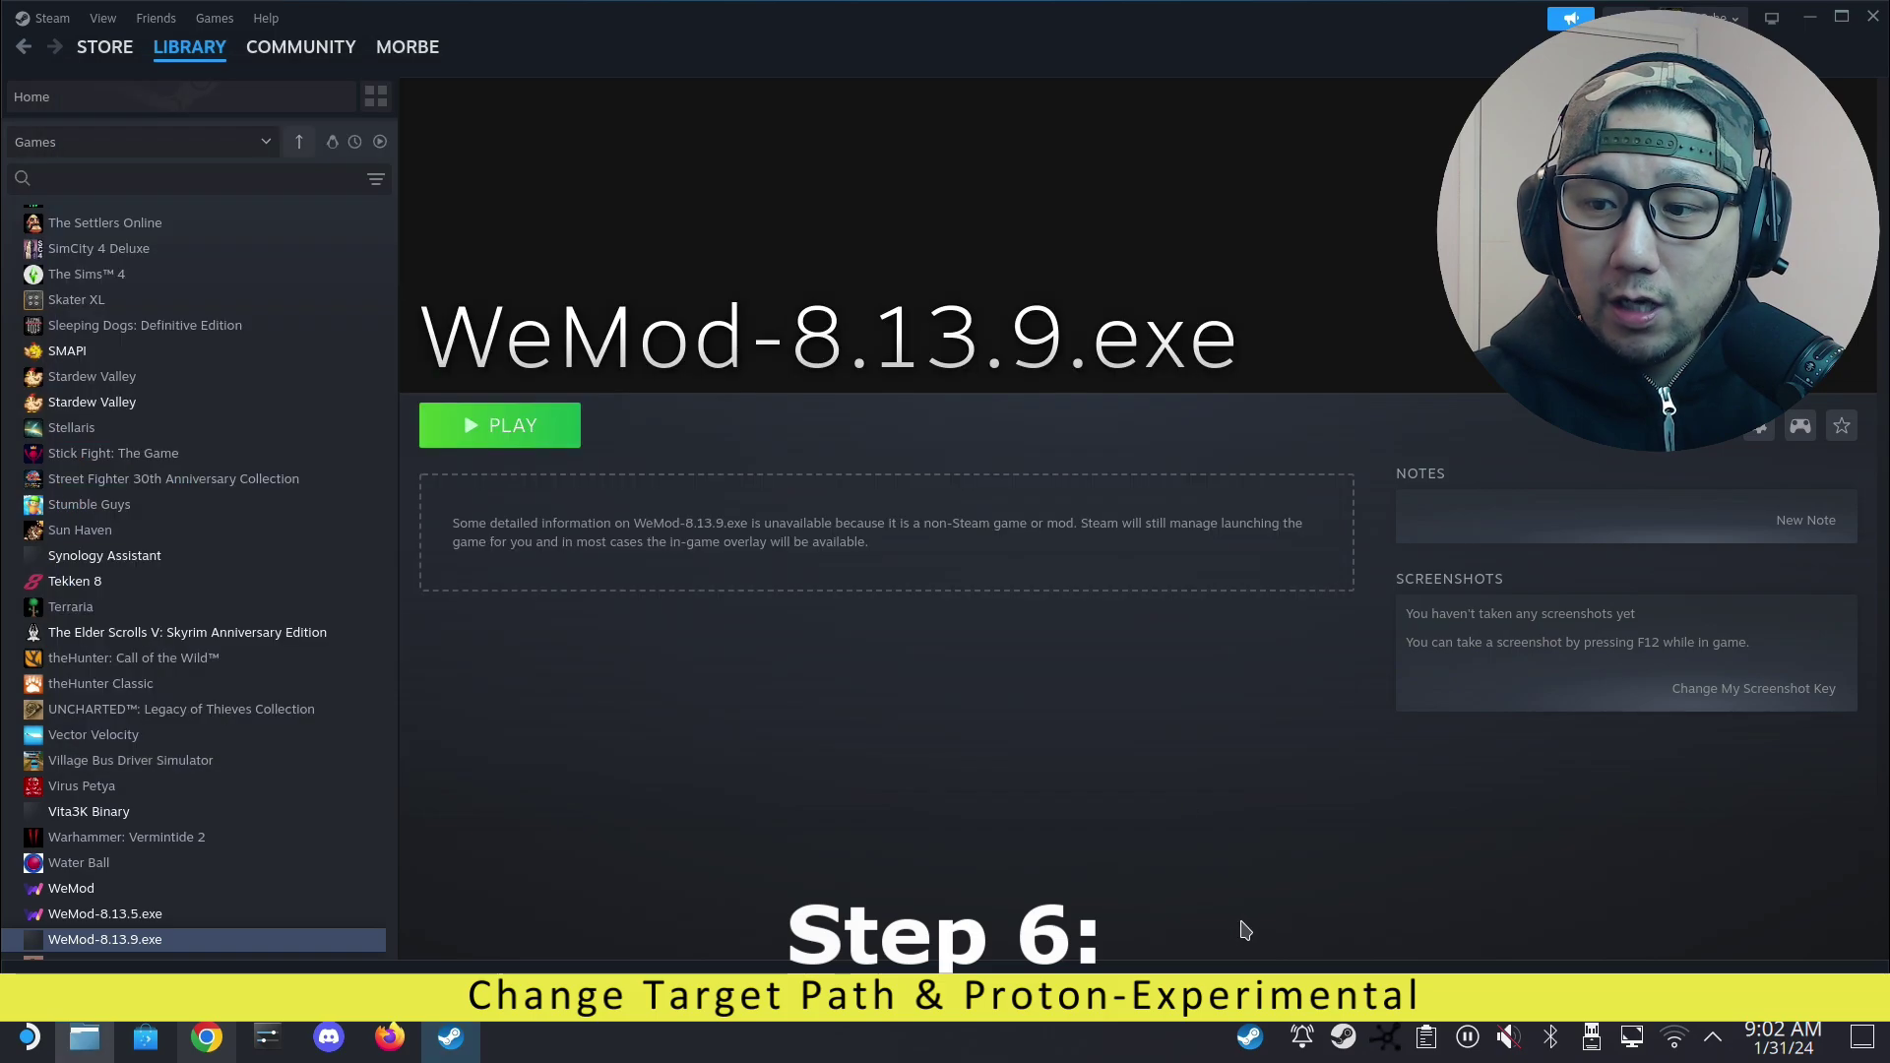
click(1760, 428)
click(1769, 569)
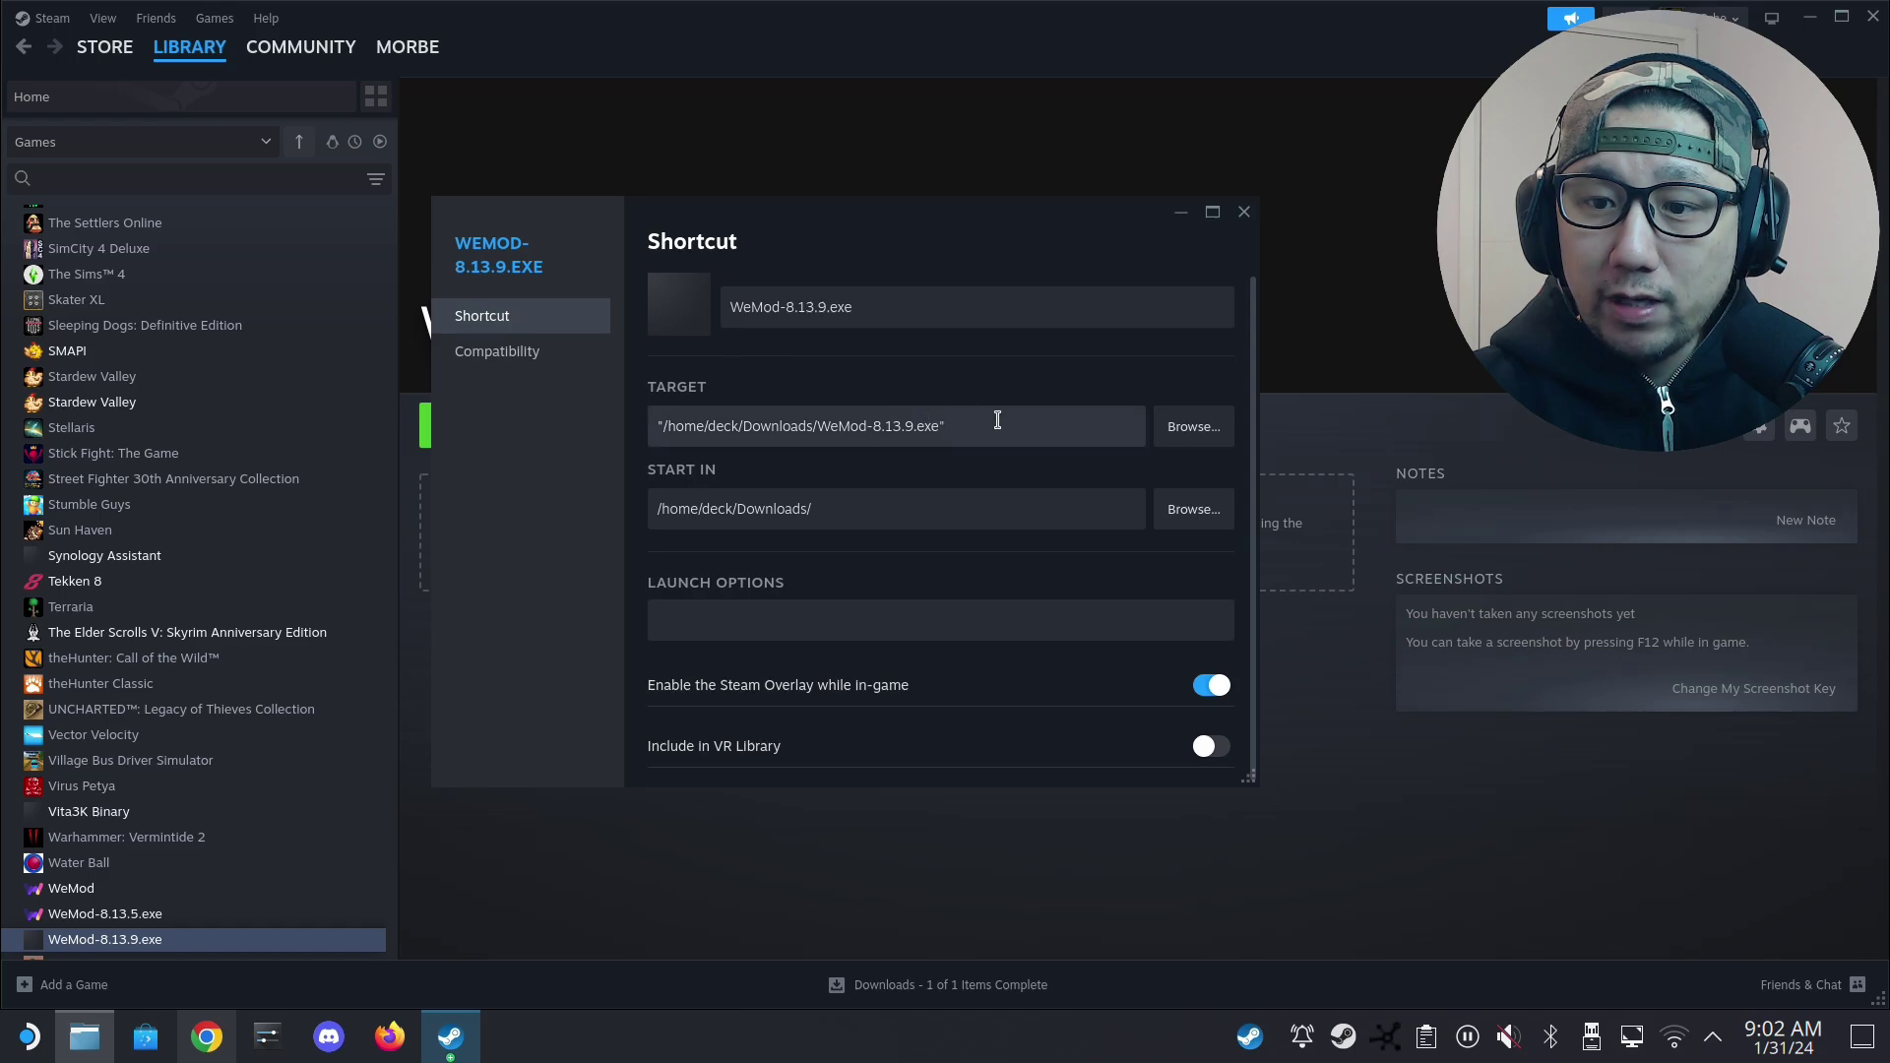
drag(990, 424, 653, 438)
drag(899, 506, 662, 473)
click(1193, 426)
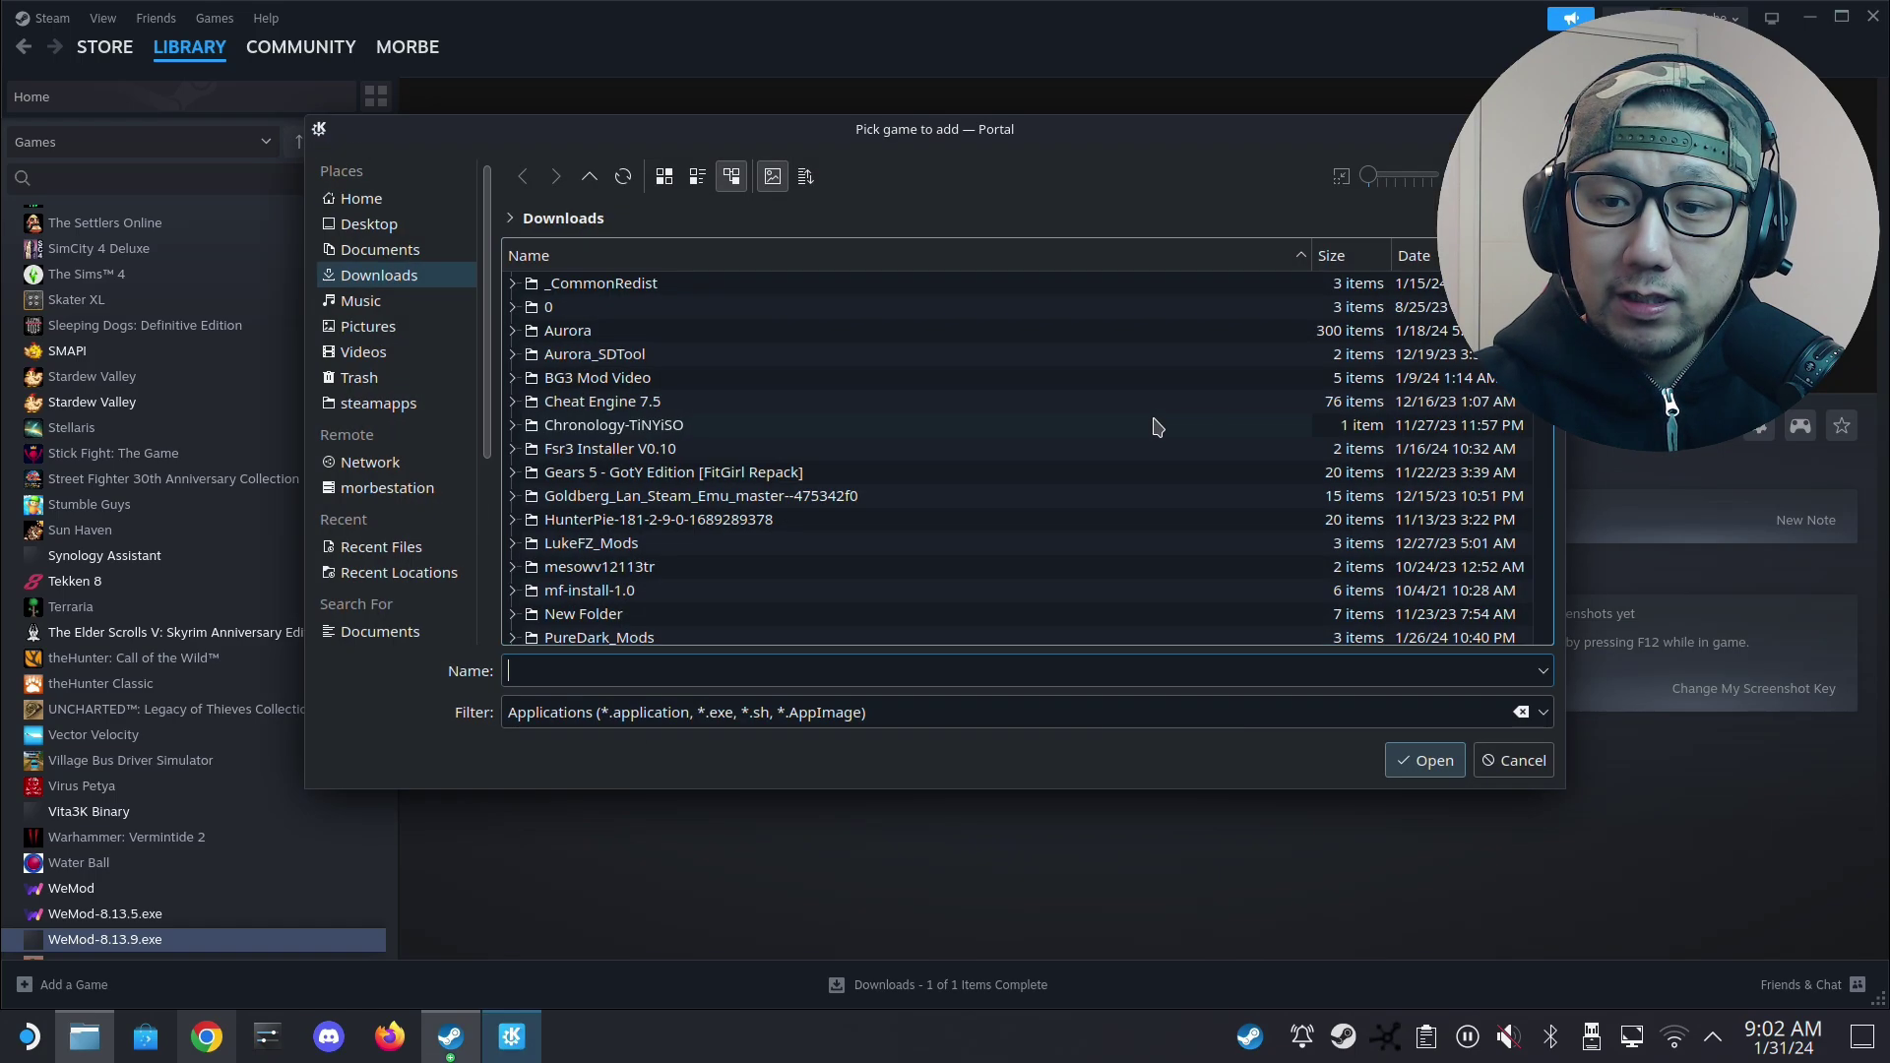
drag(690, 125, 444, 87)
click(440, 183)
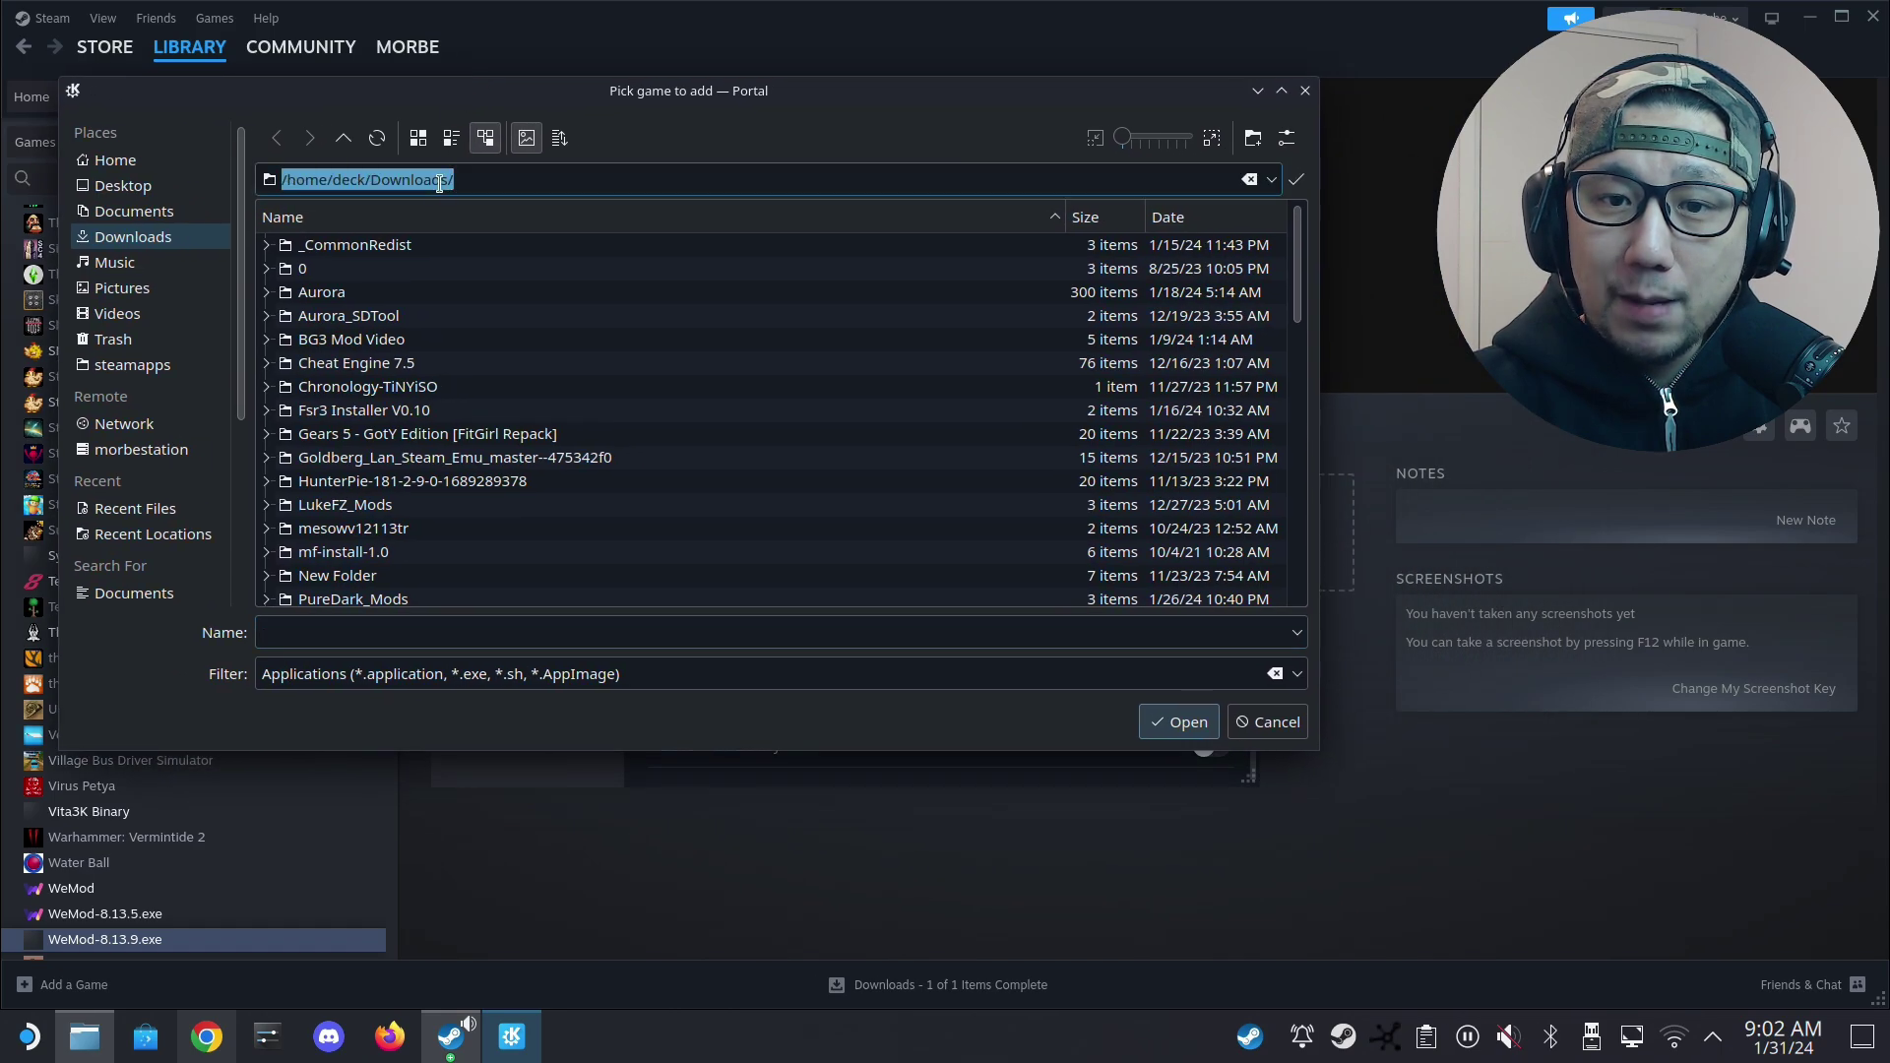
right_click(440, 189)
click(532, 319)
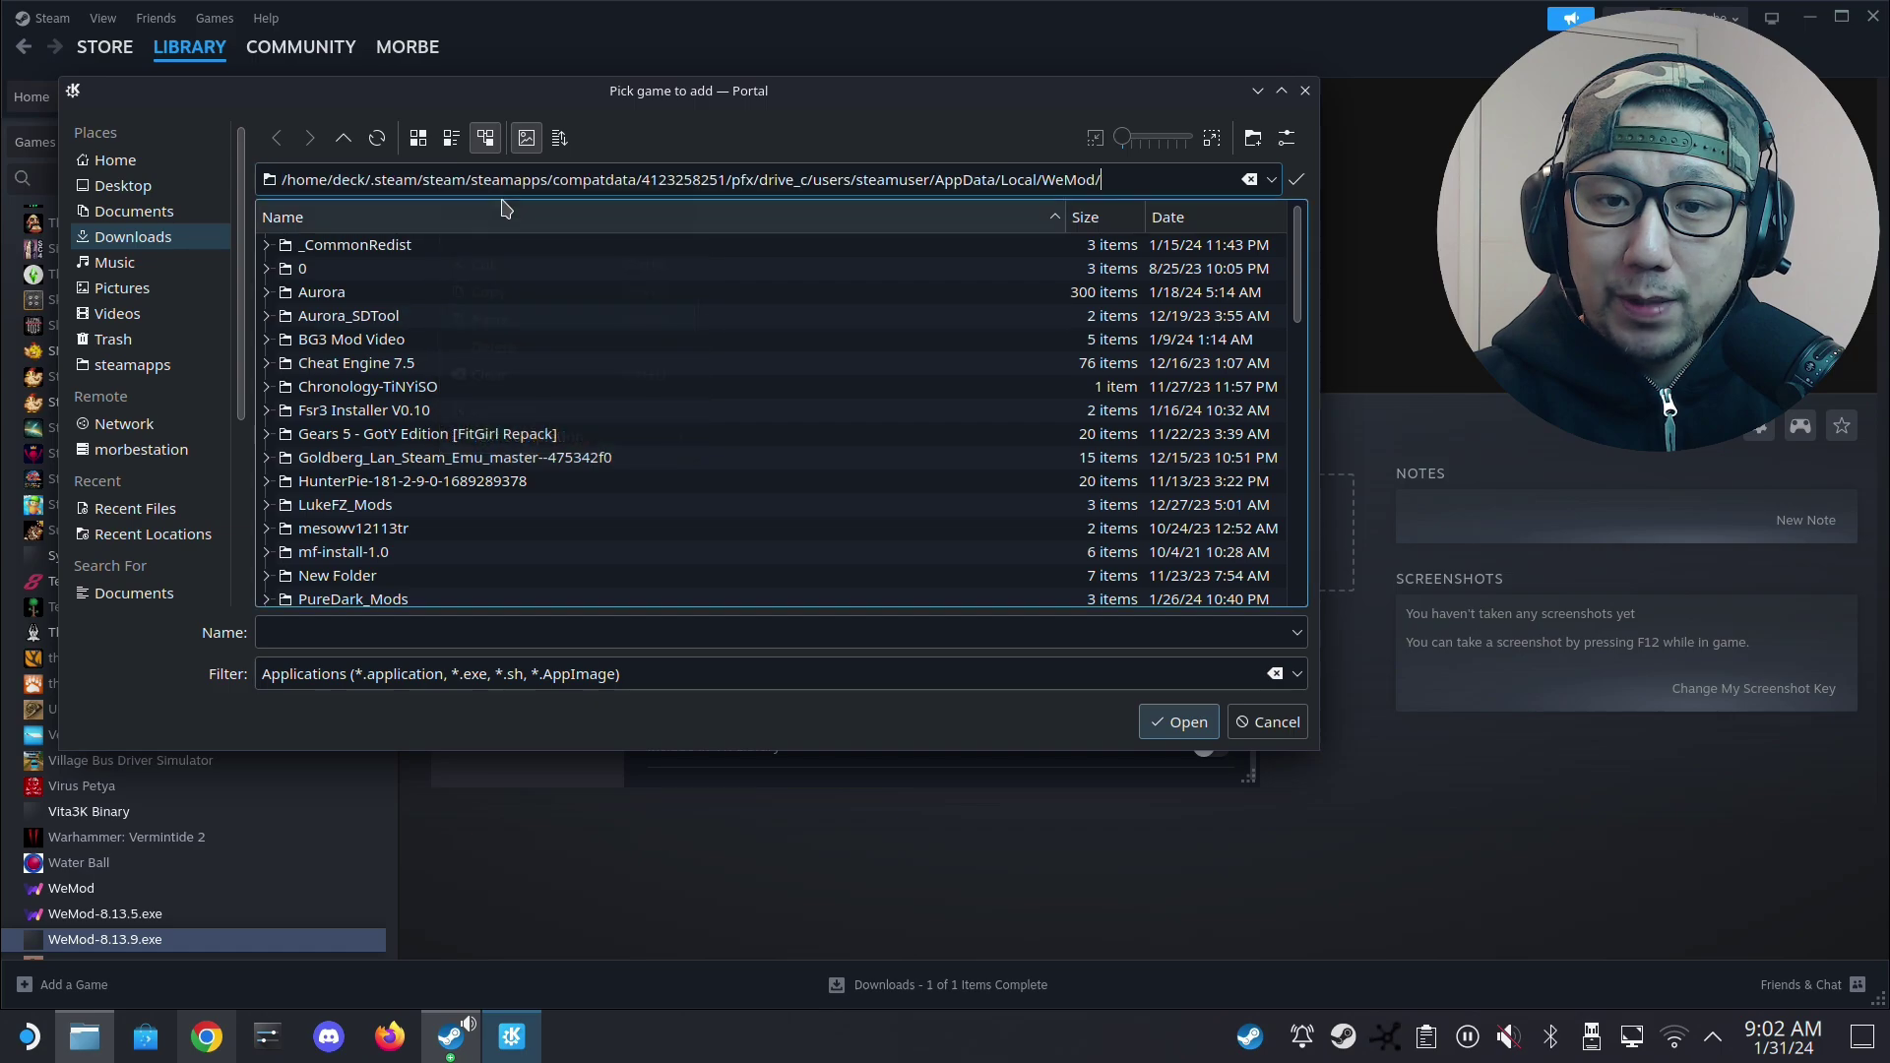
click(1297, 181)
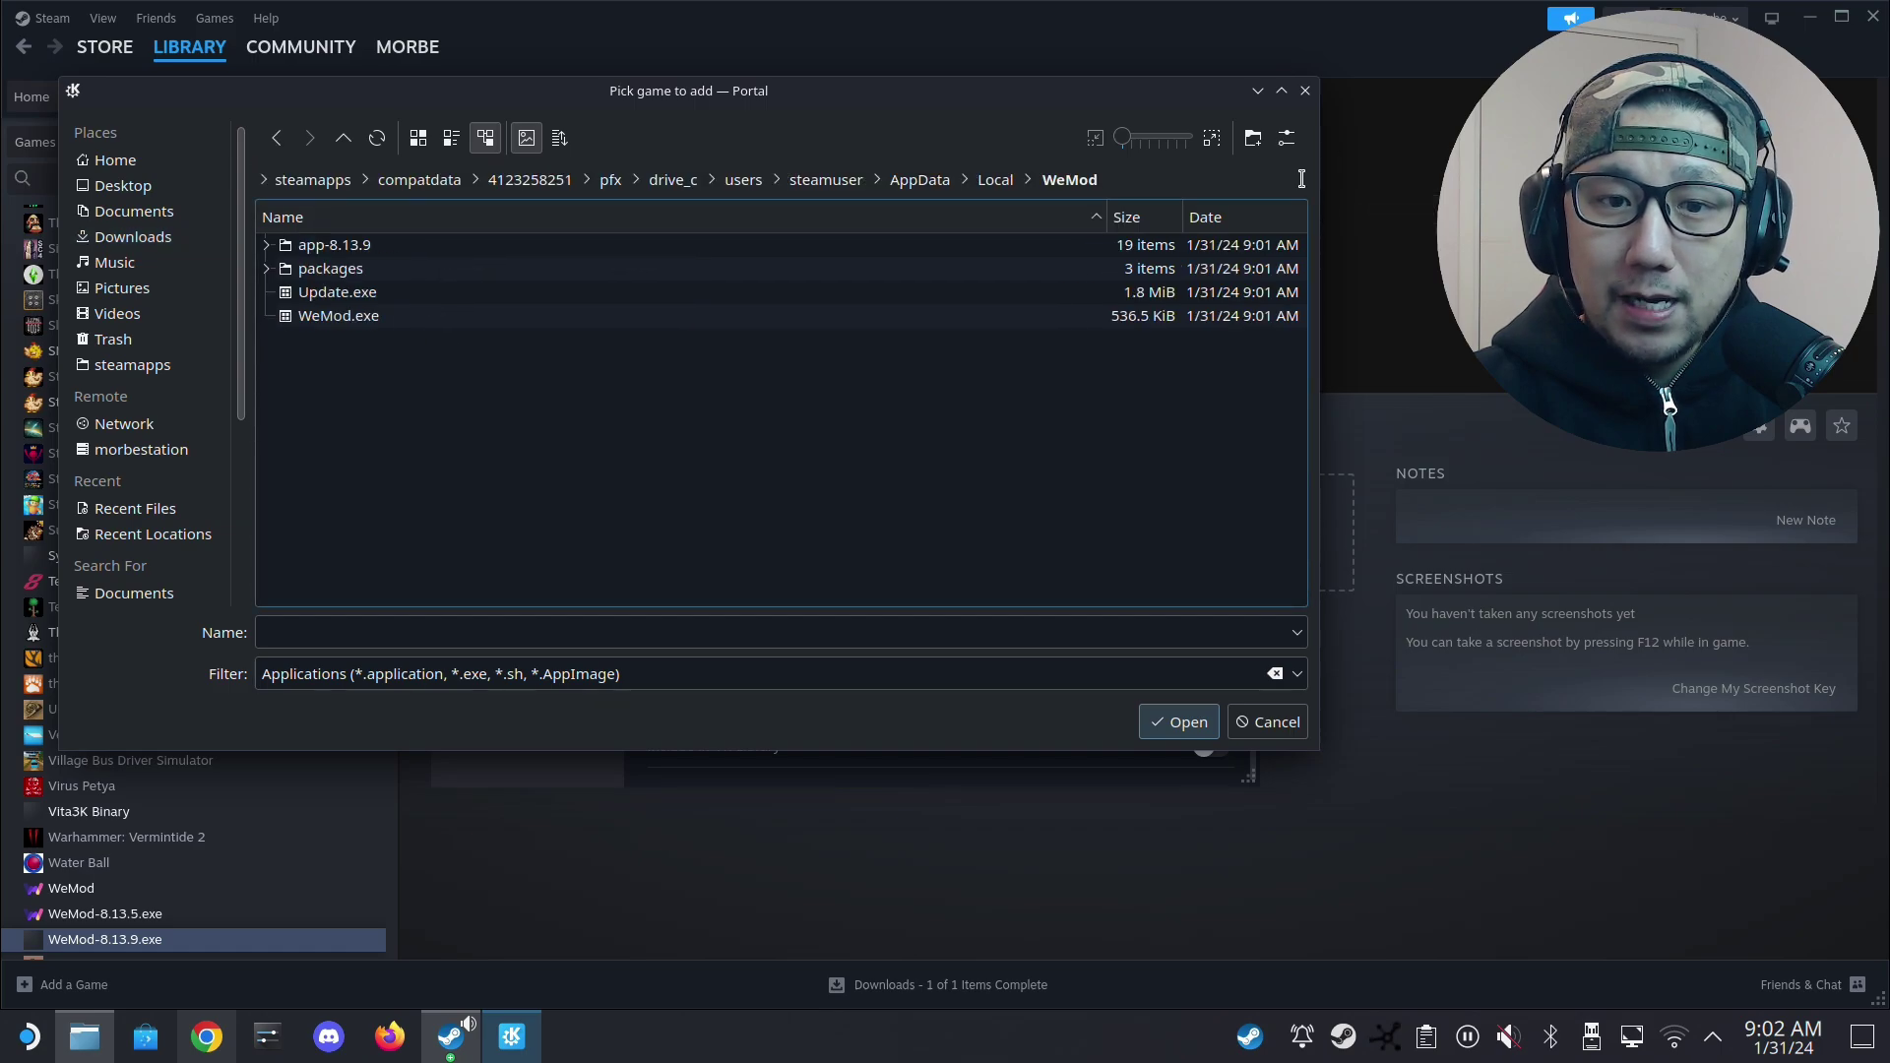
double_click(319, 323)
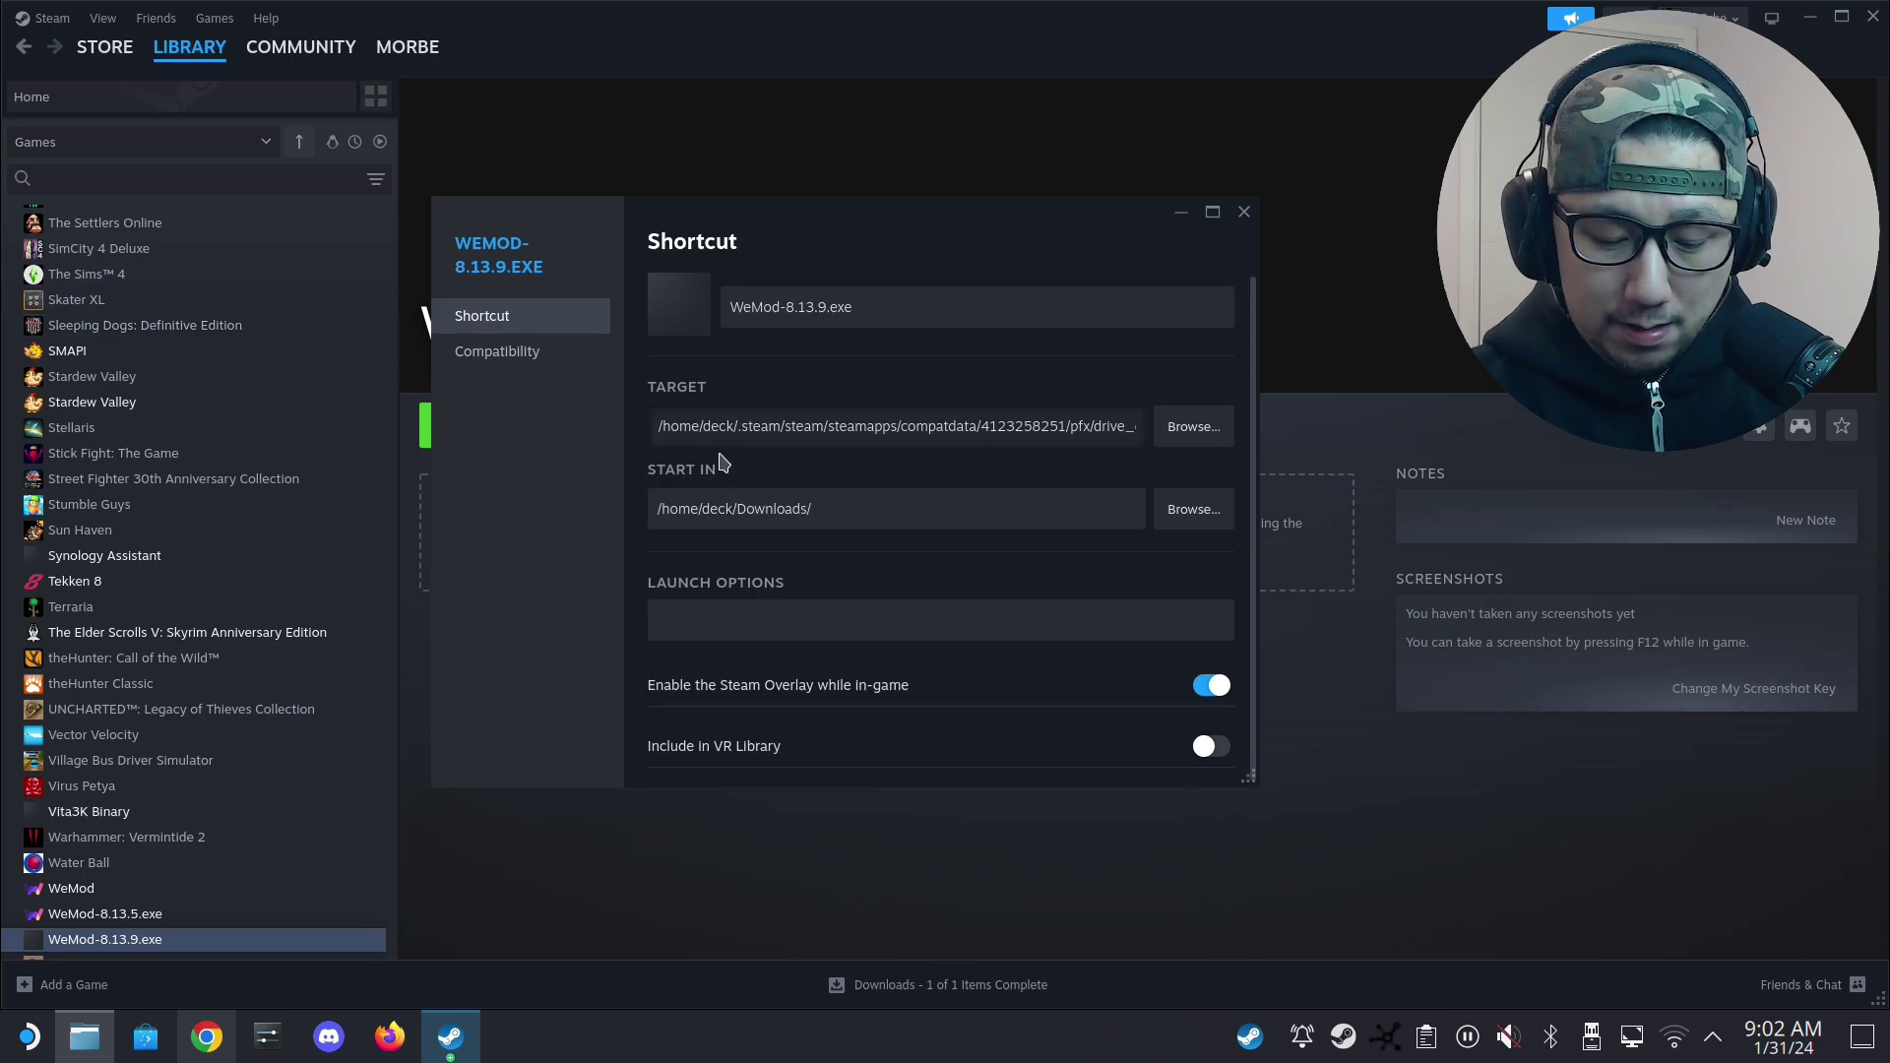
Wrap the new WeMod.exe target path in quotation marks.
text(")
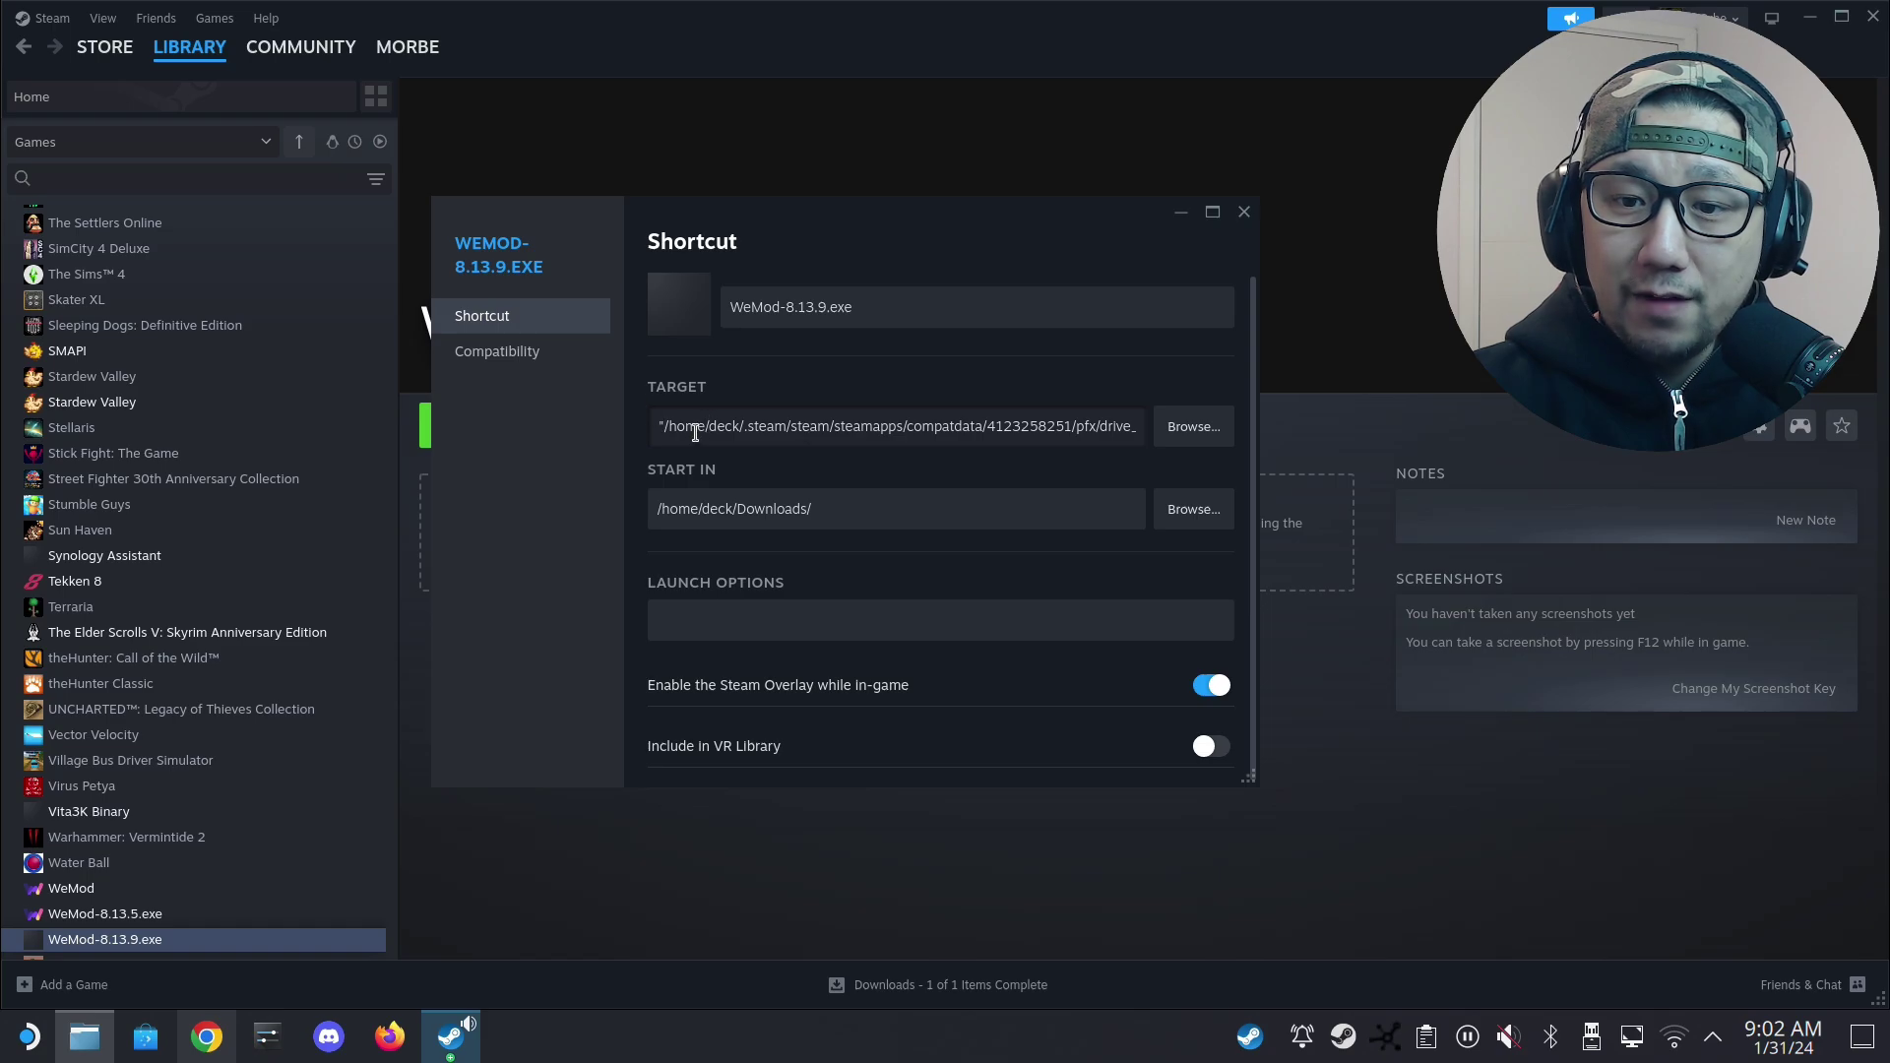
drag(1033, 418, 1143, 421)
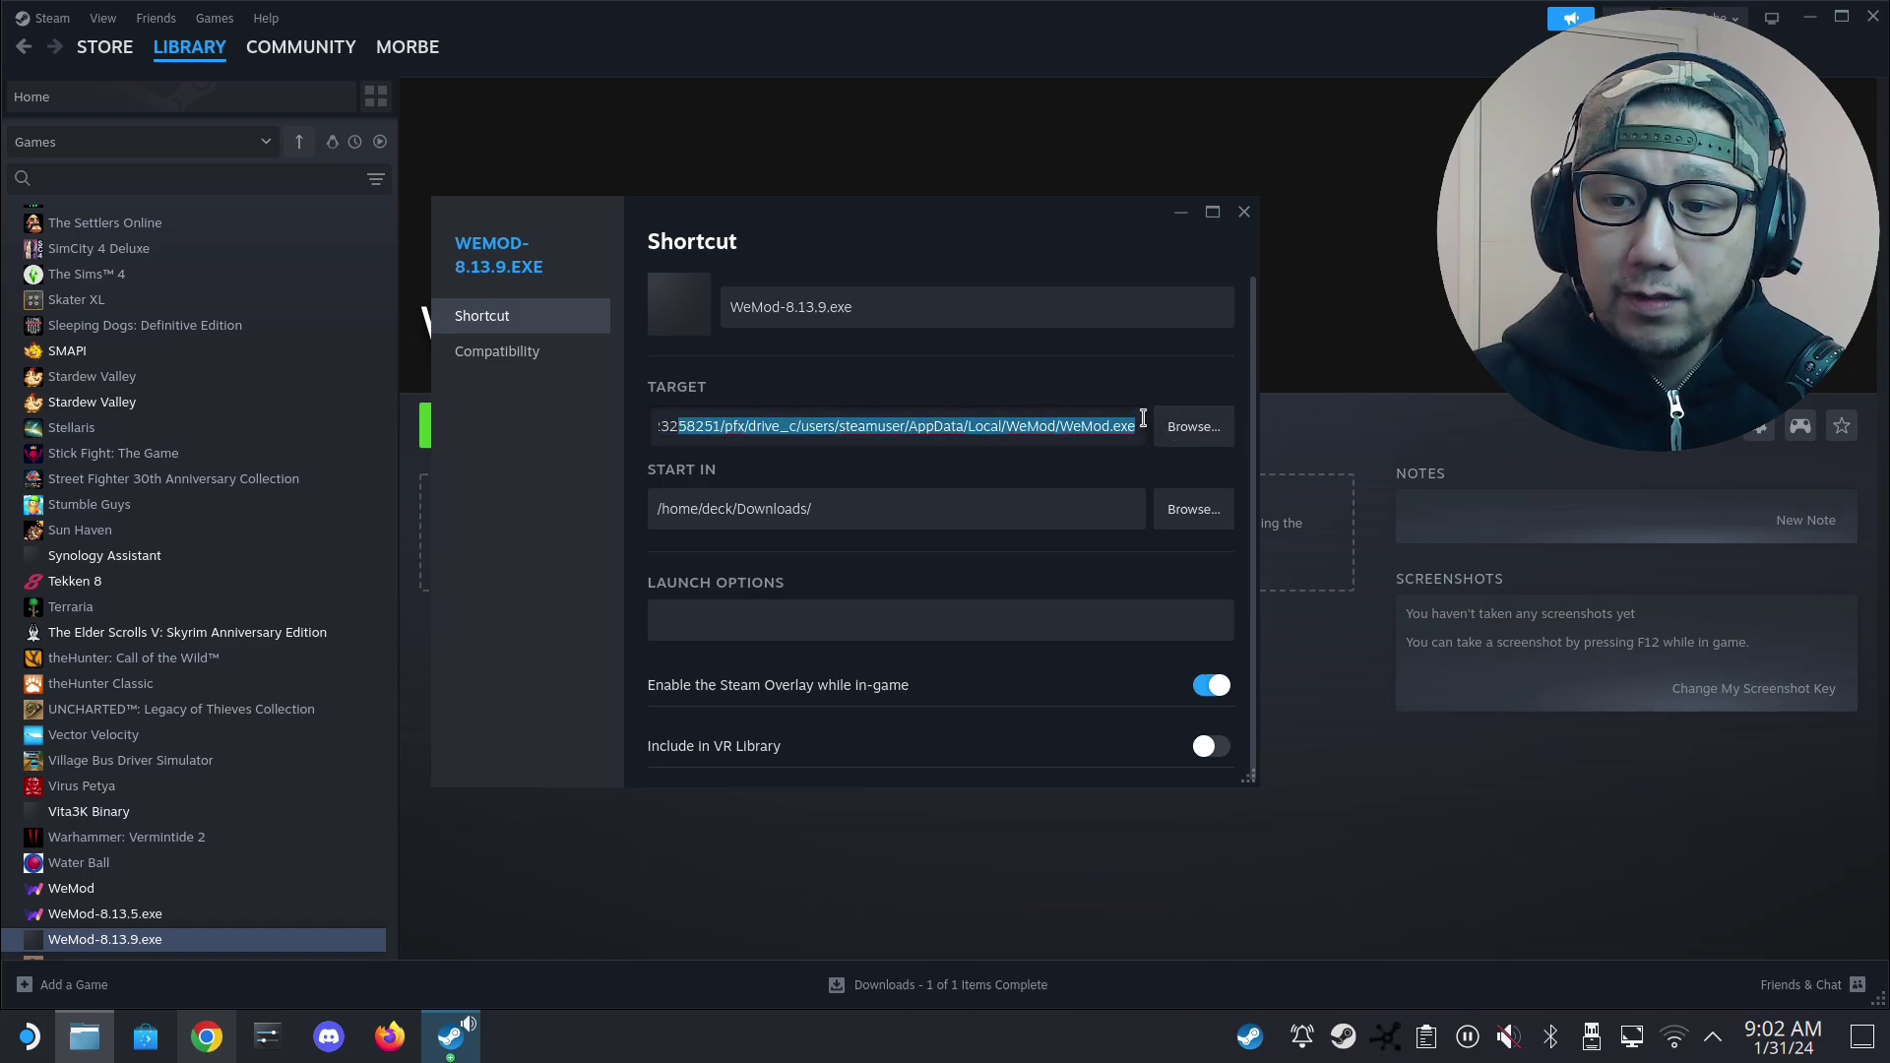
click(1130, 426)
text(")
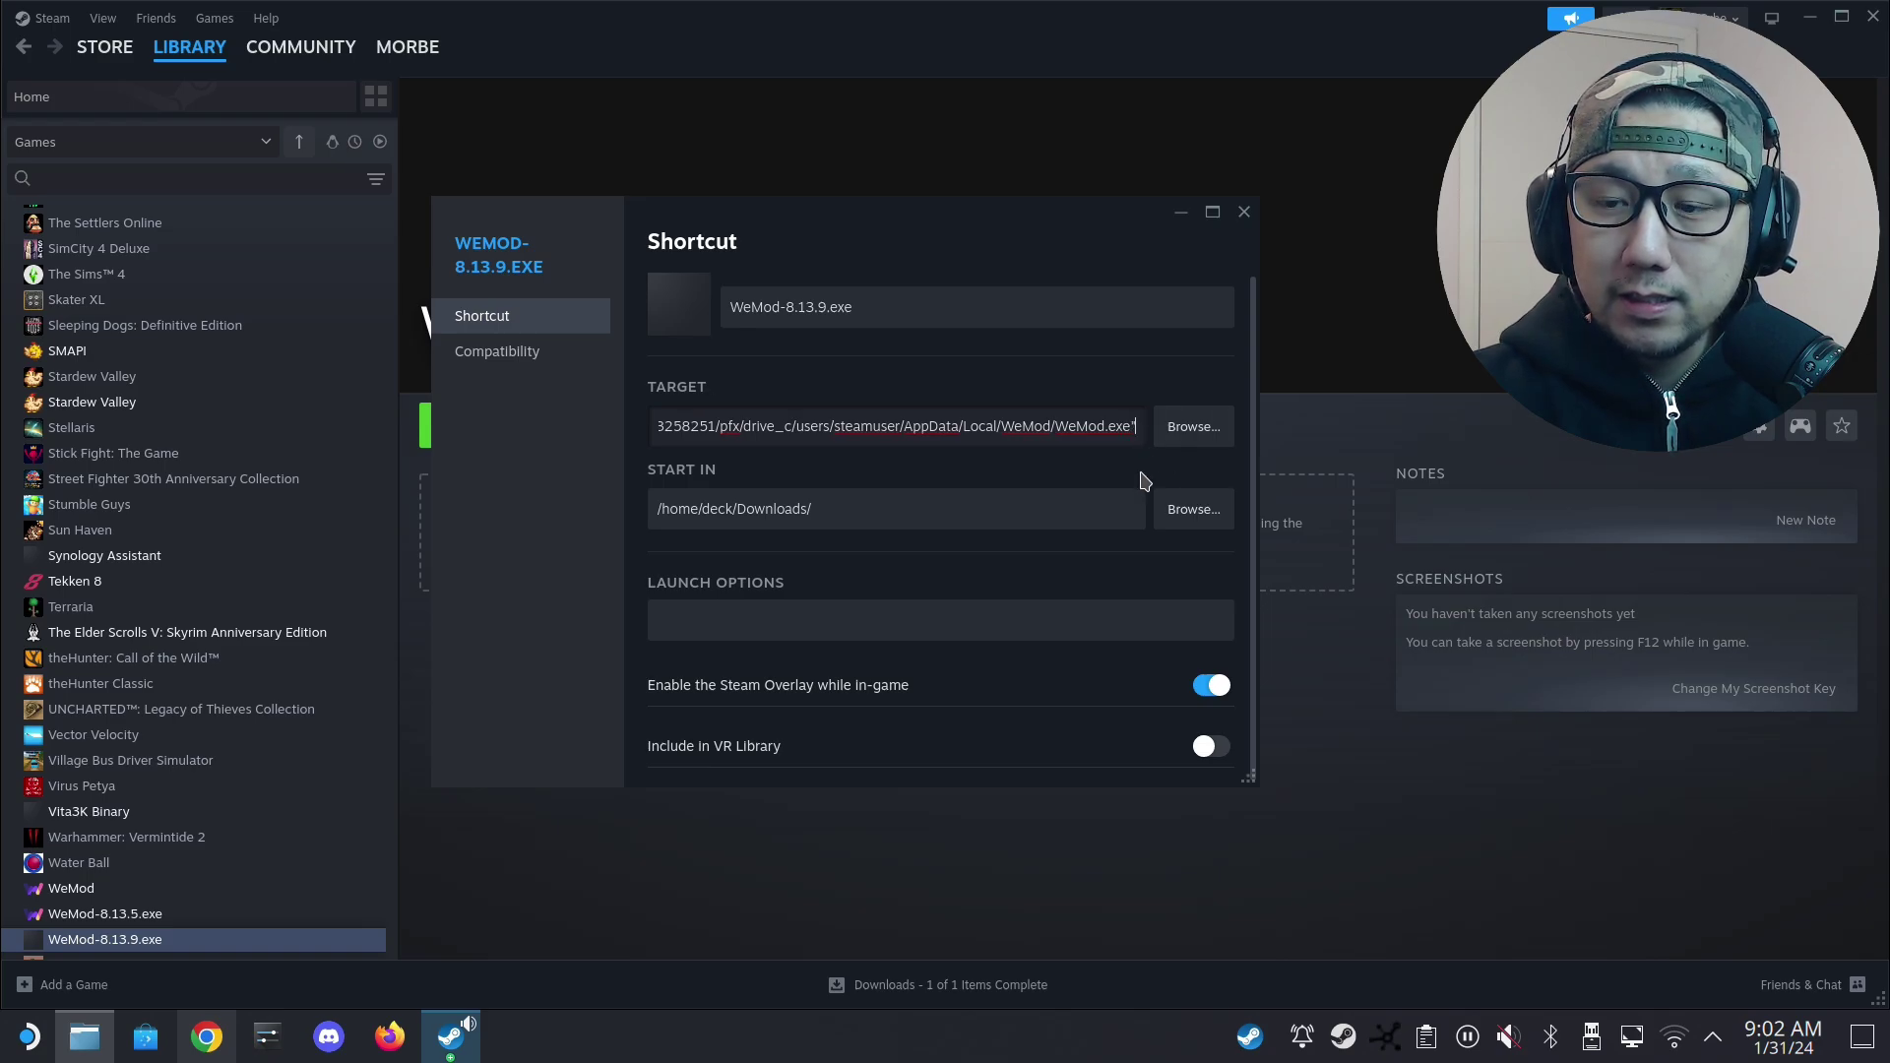
Replace the Downloads Start In folder with the copied WeMod folder path.
click(859, 515)
click(735, 509)
right_click(735, 509)
drag(813, 508, 857, 508)
key(ctrl+a)
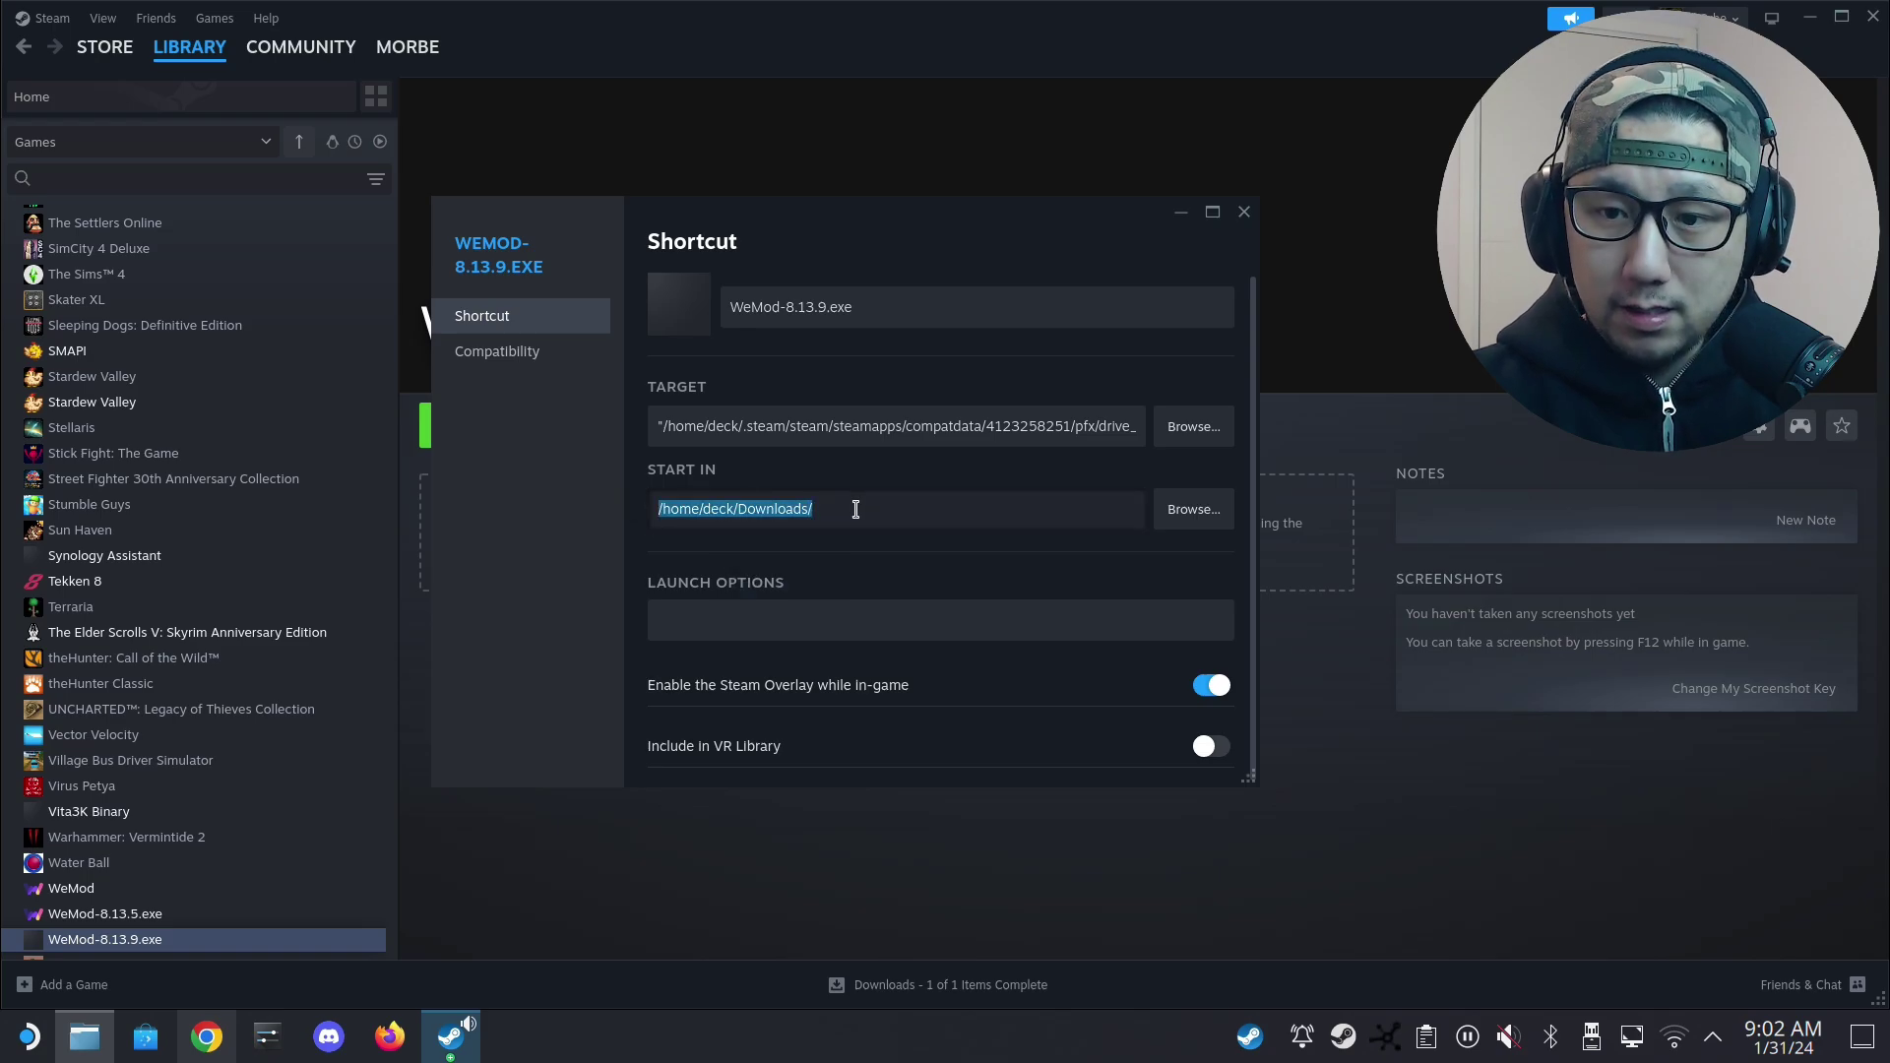
key(BackSpace)
right_click(852, 509)
click(916, 535)
drag(1006, 511, 1311, 502)
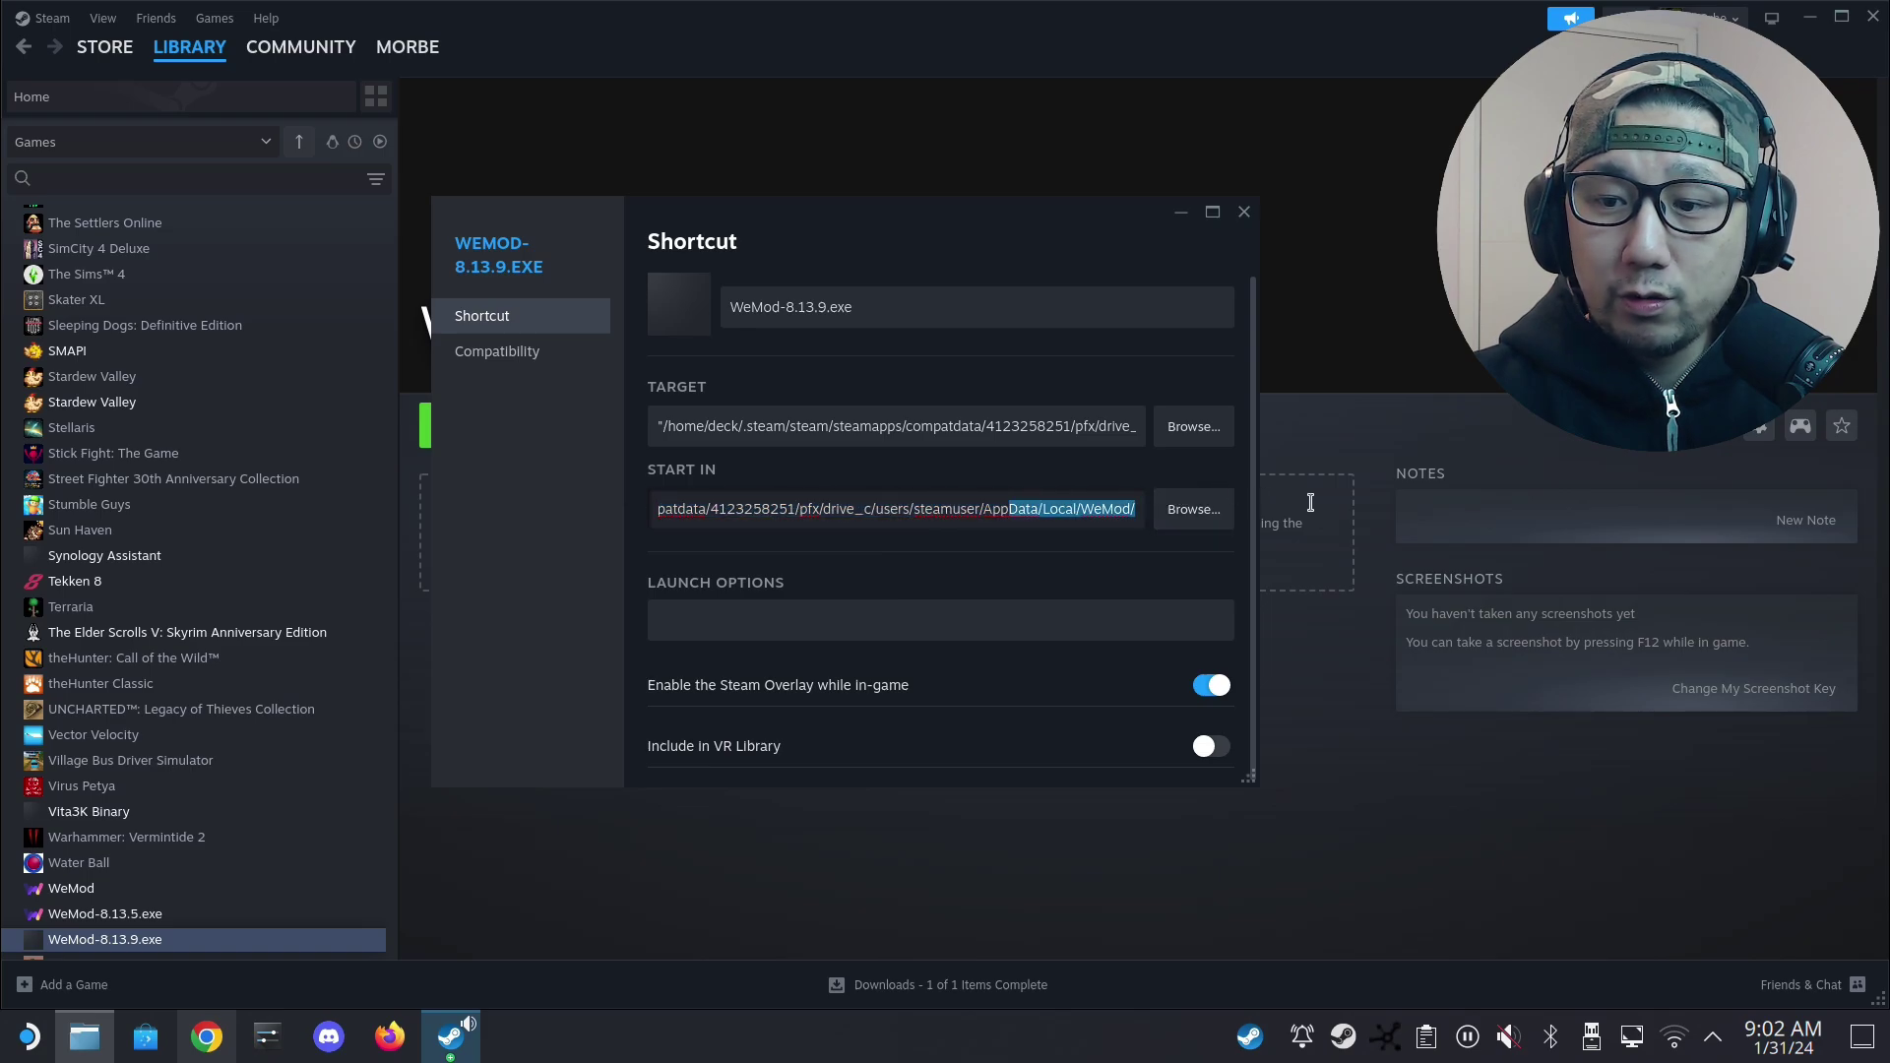
click(1119, 511)
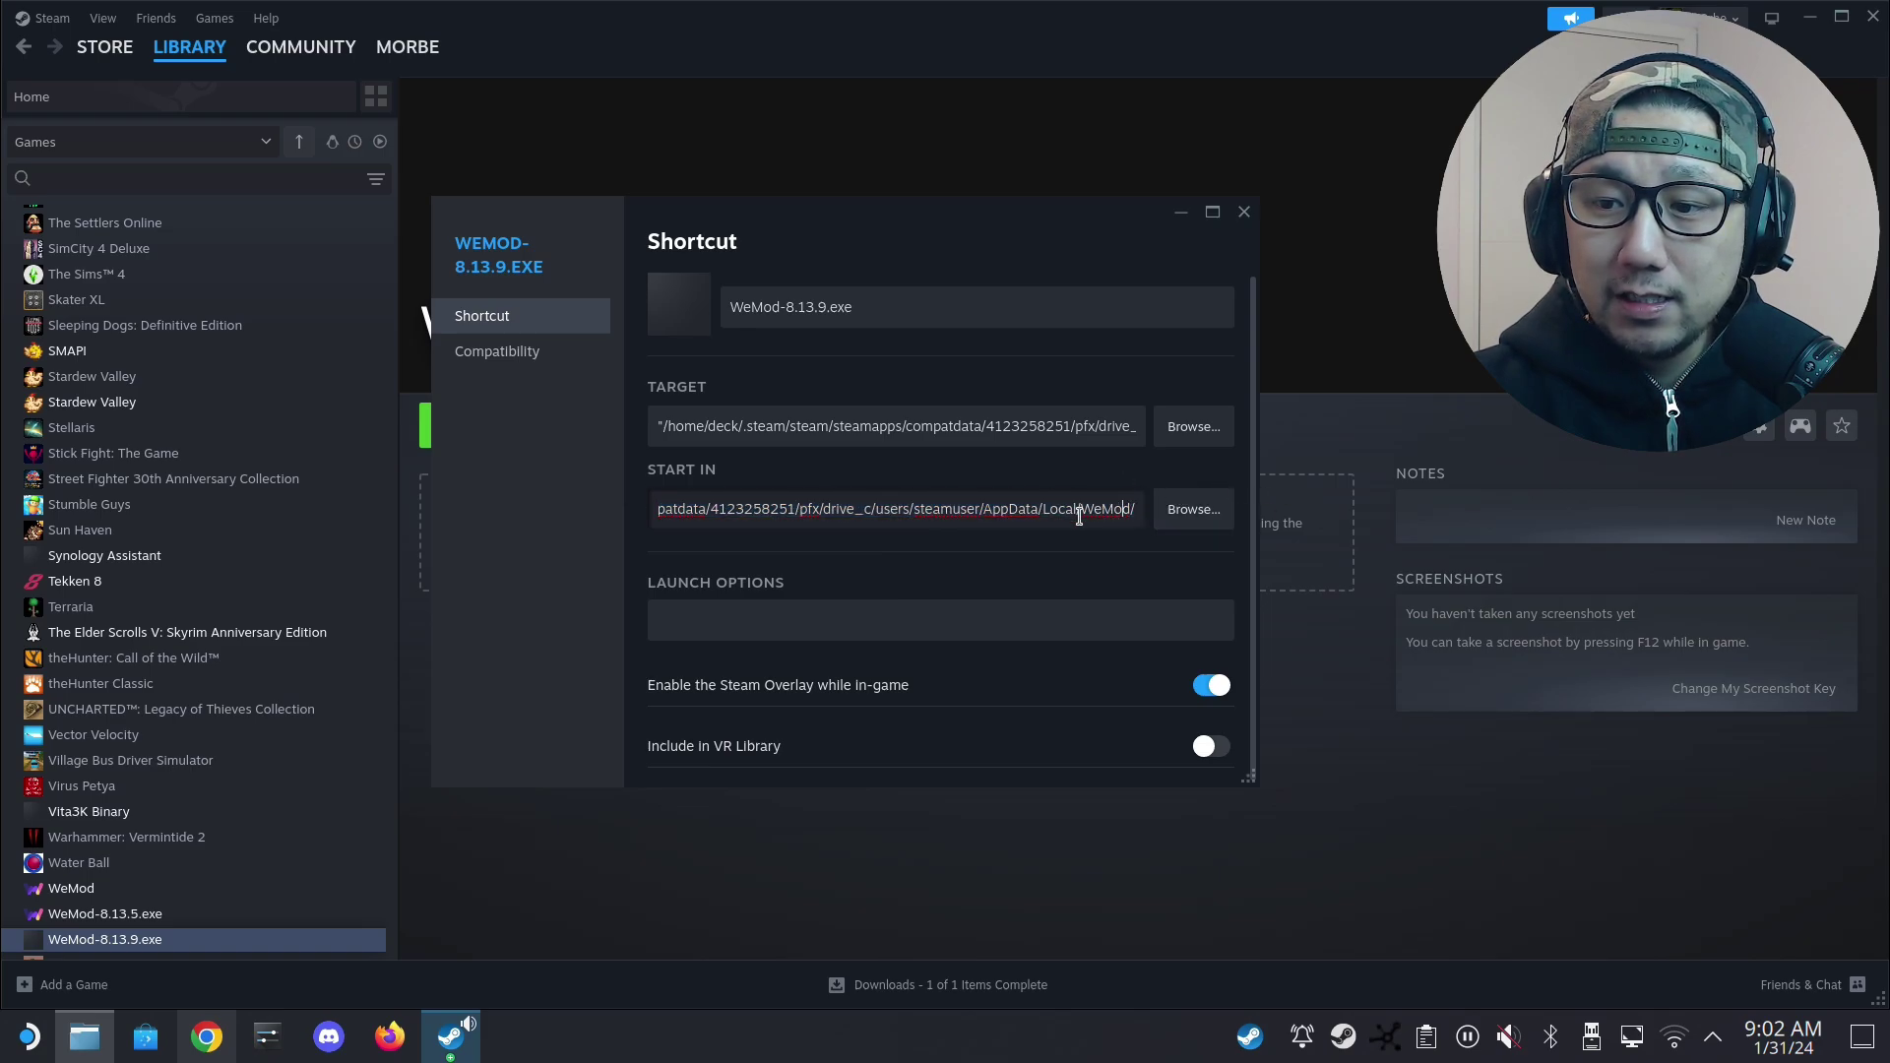
Set the WeMod-8.13.9.exe shortcut's compatibility tool to Proton Experimental and launch it.
click(521, 364)
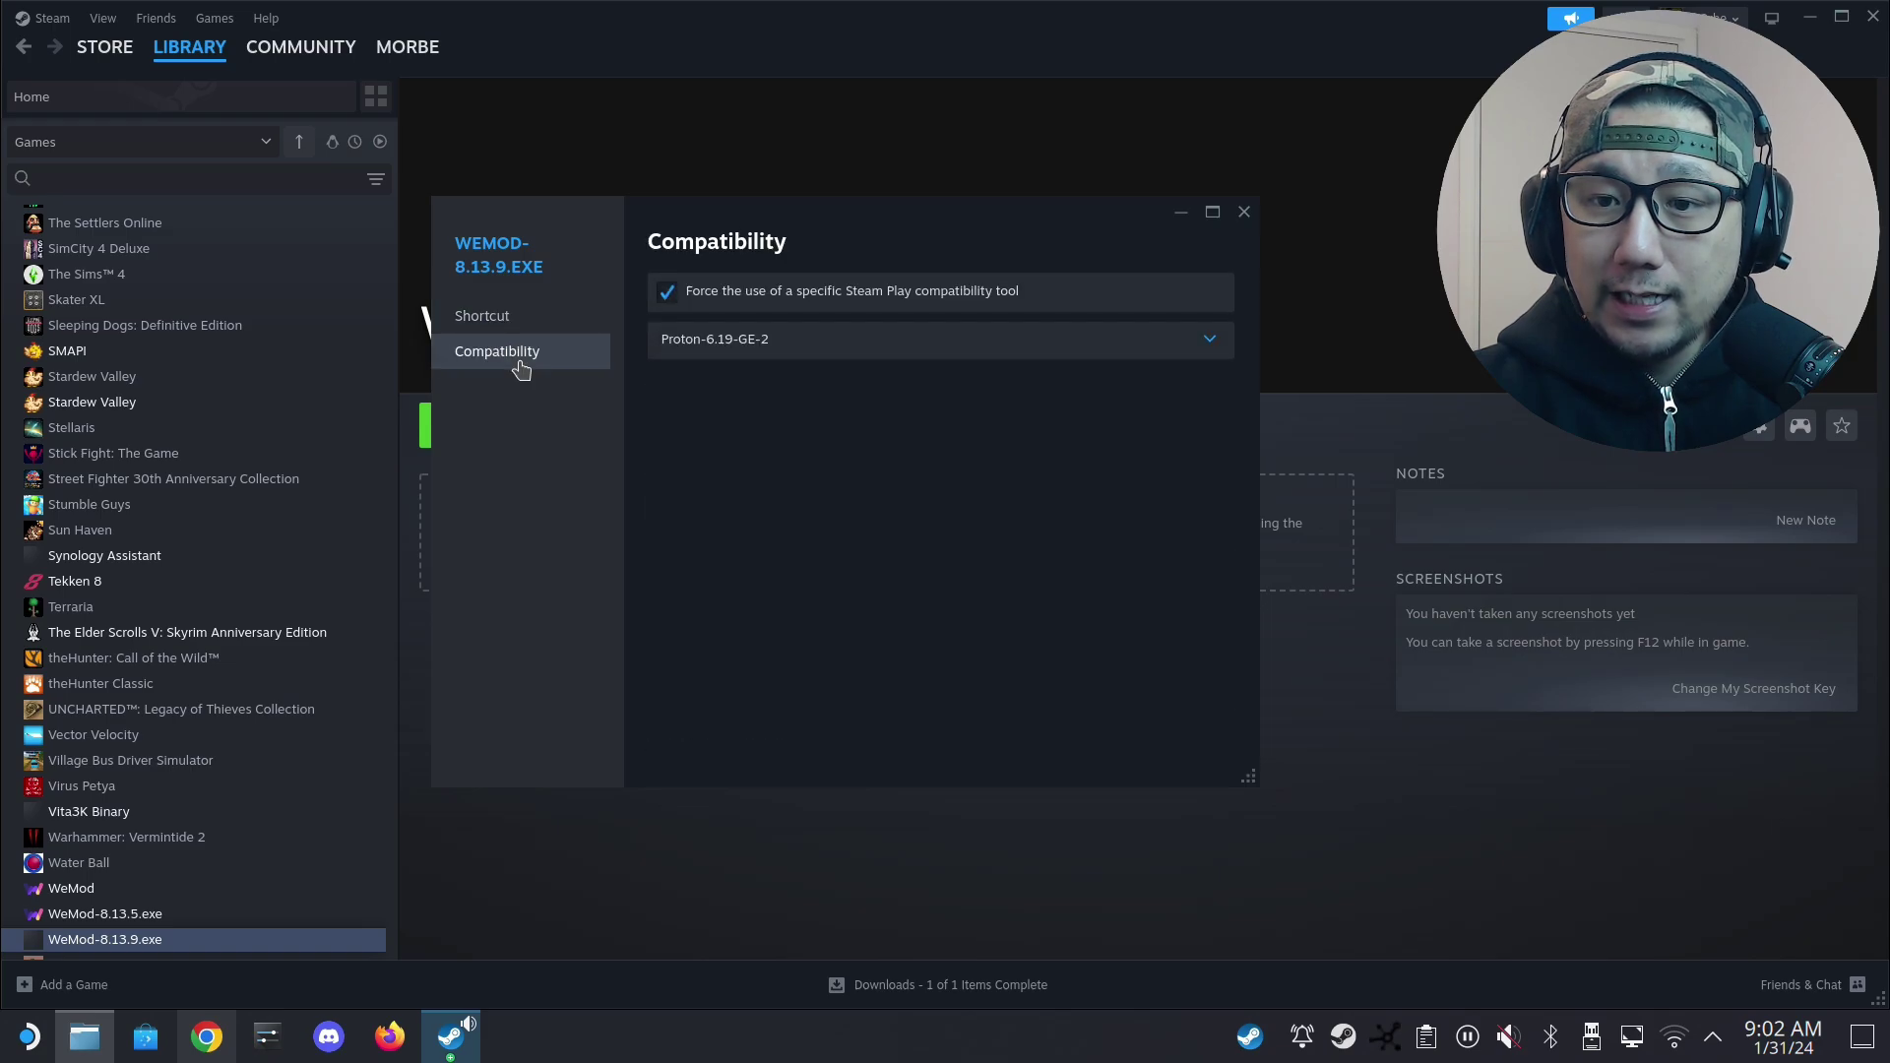
click(709, 353)
scroll(870, 535, down, 5)
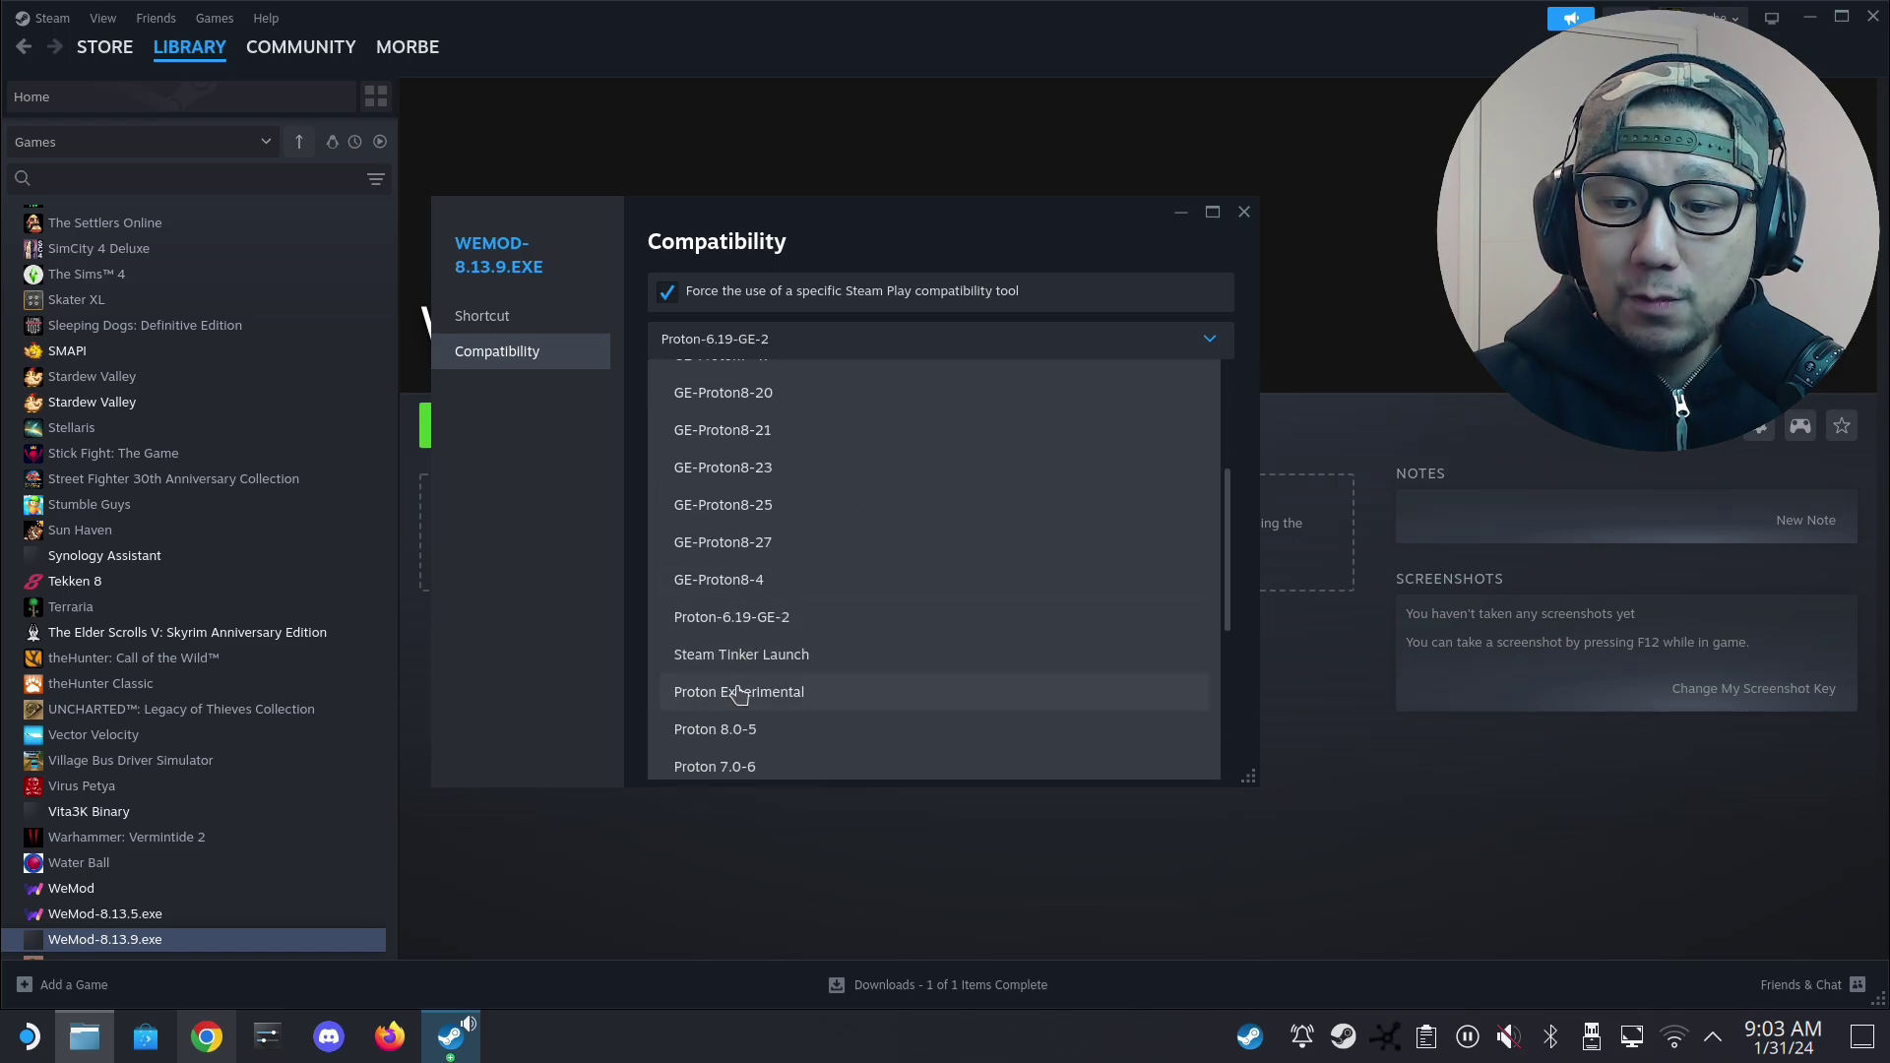
click(739, 692)
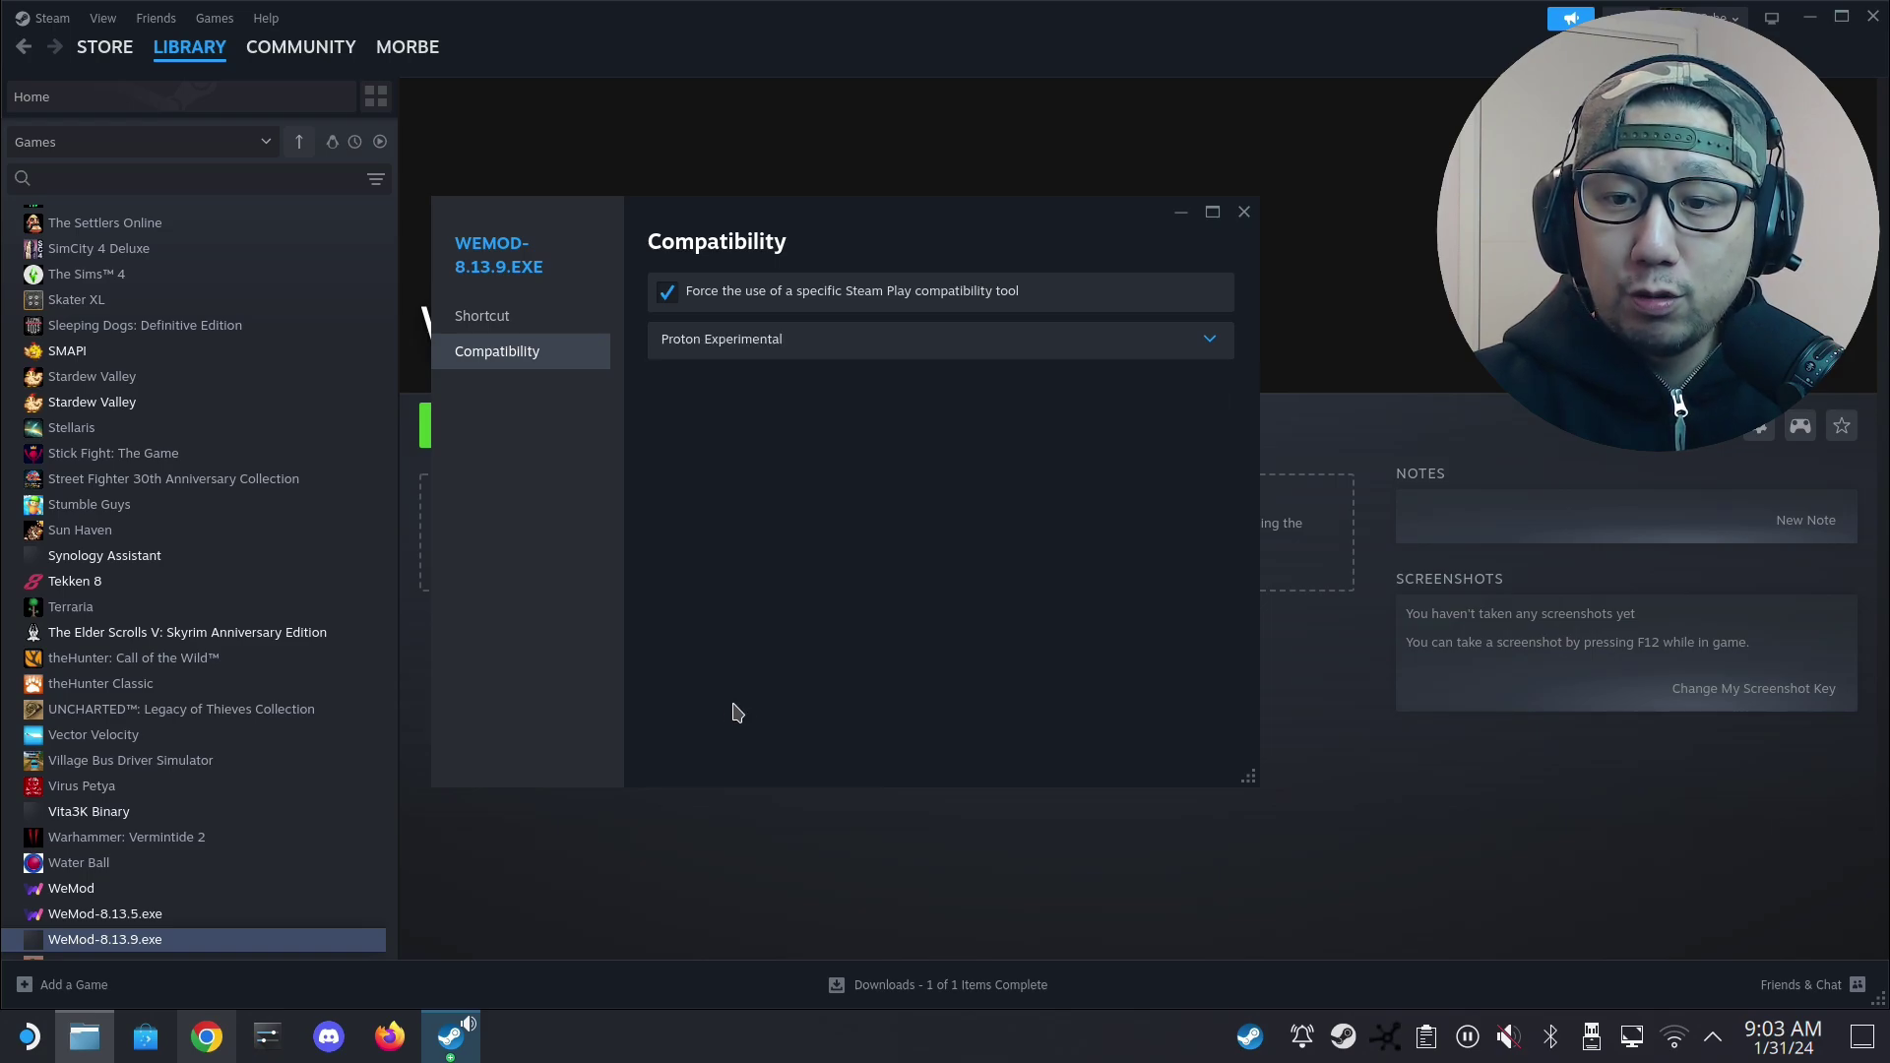
click(1242, 213)
click(550, 444)
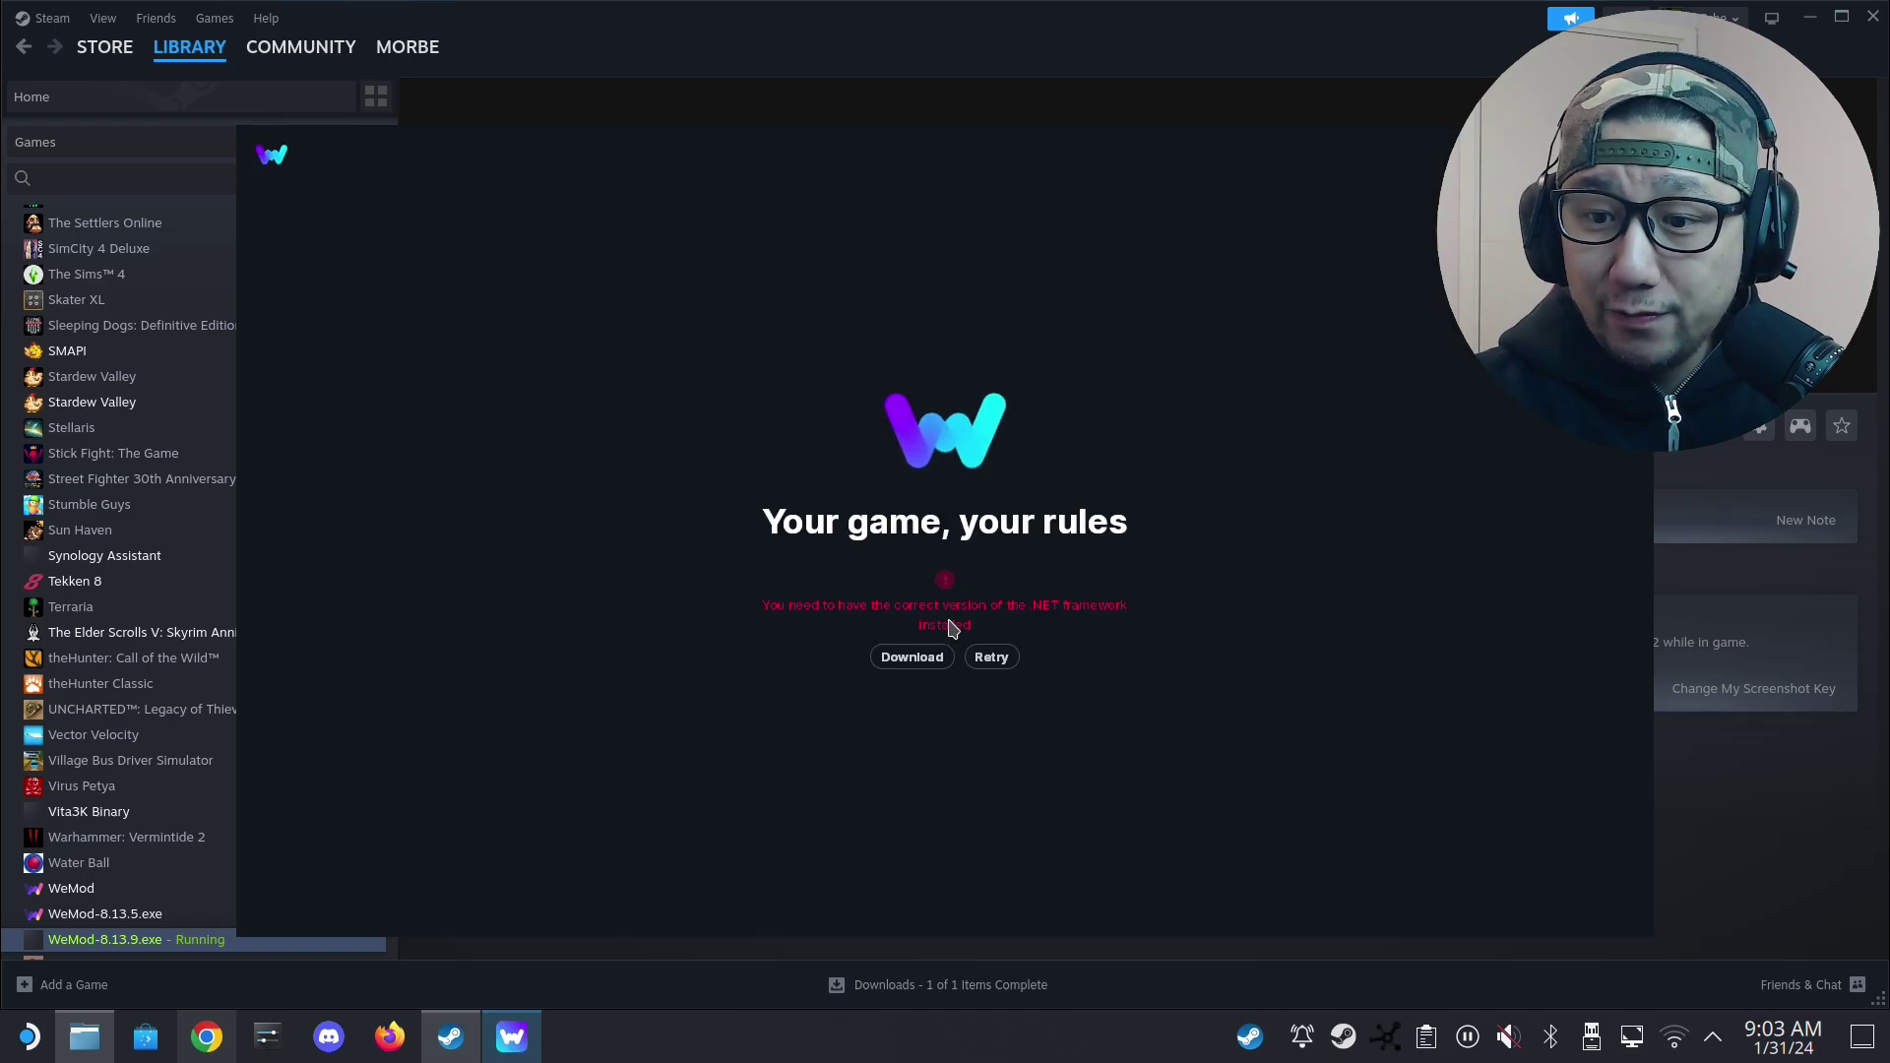
Close the WeMod window from the taskbar and open the KDE application launcher.
drag(1072, 161, 801, 93)
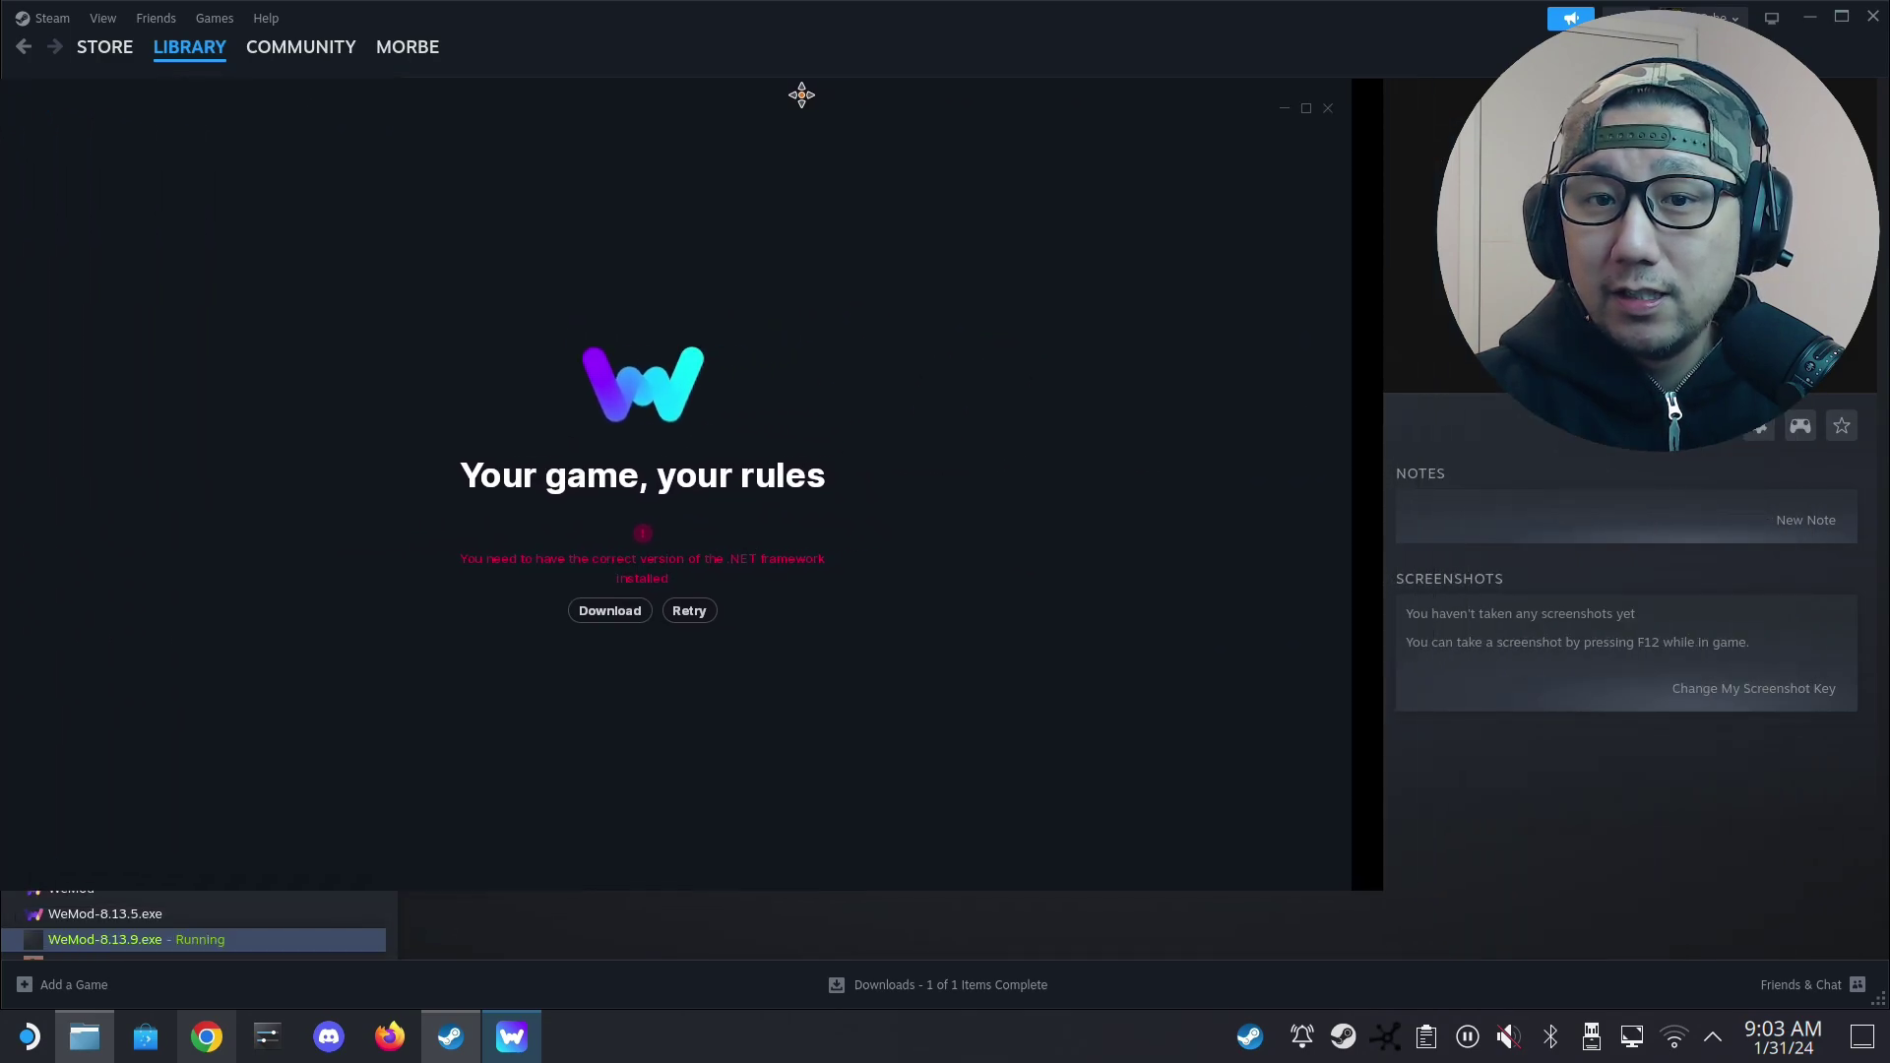
right_click(512, 1037)
click(527, 989)
right_click(512, 1036)
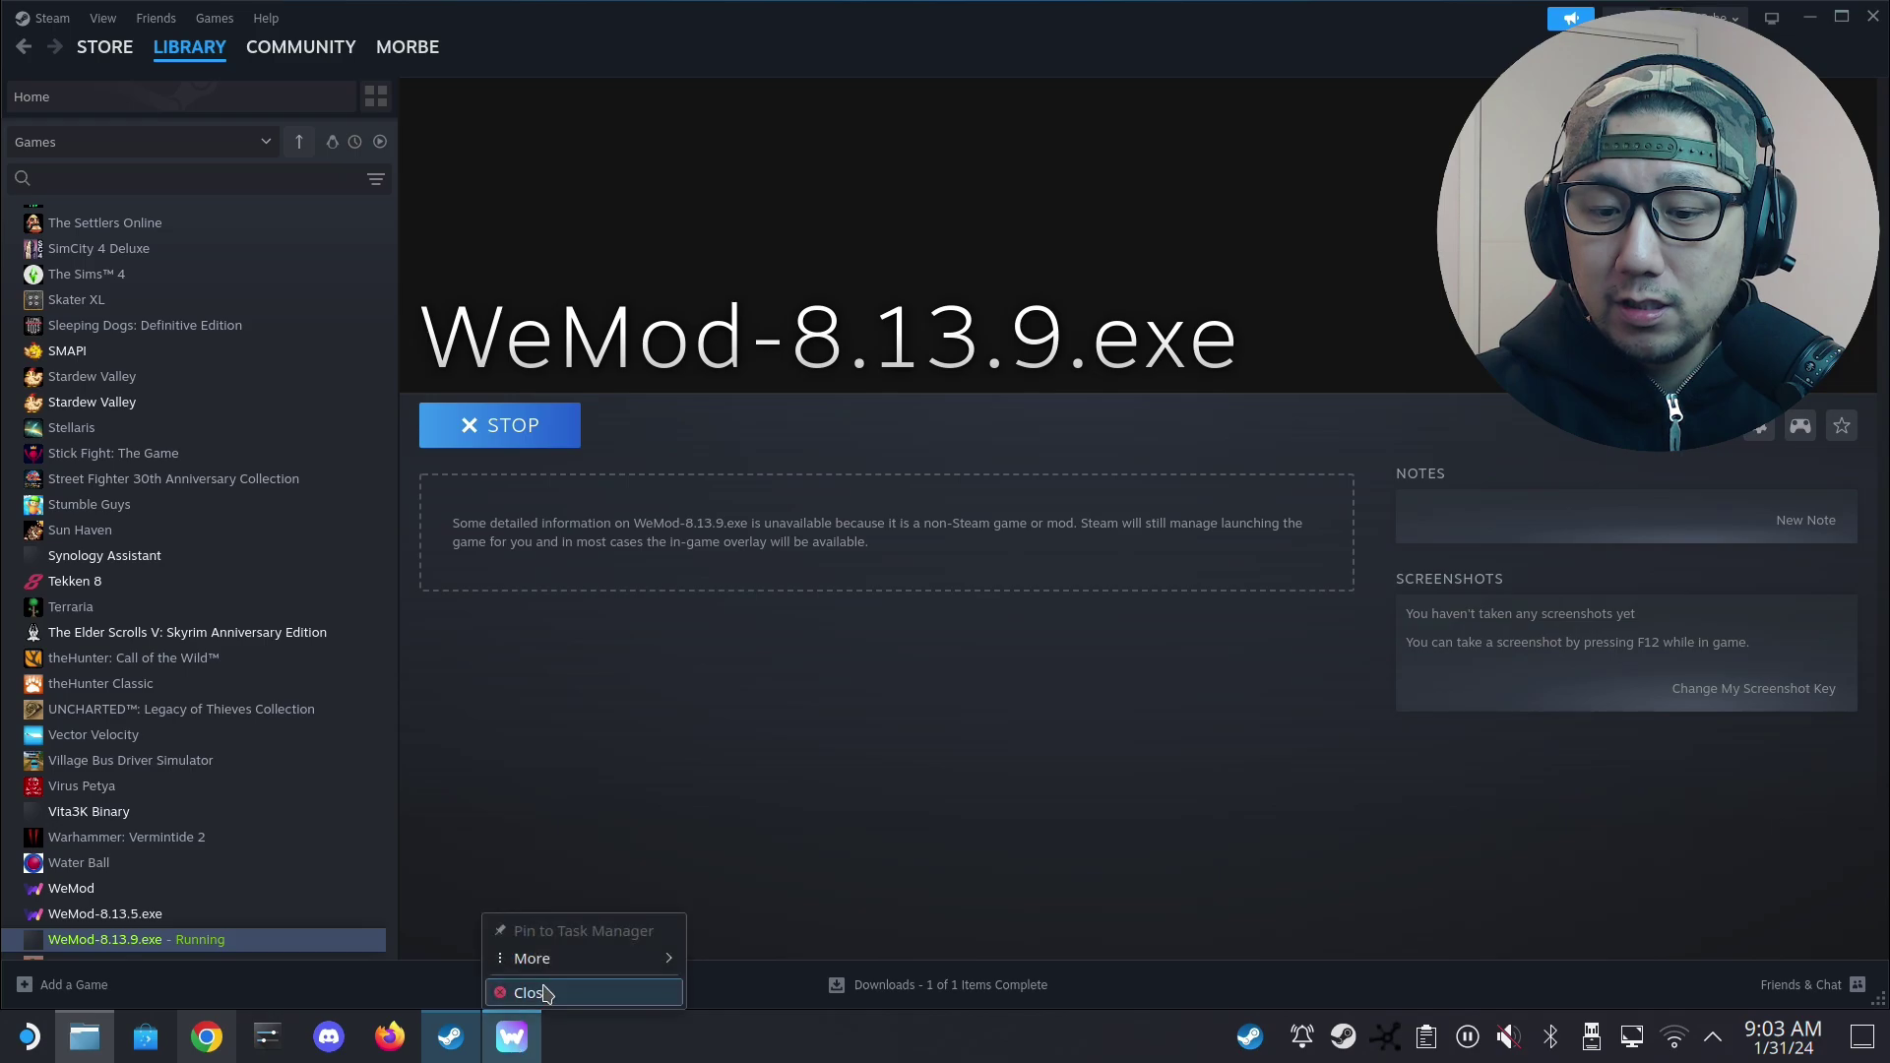
click(550, 991)
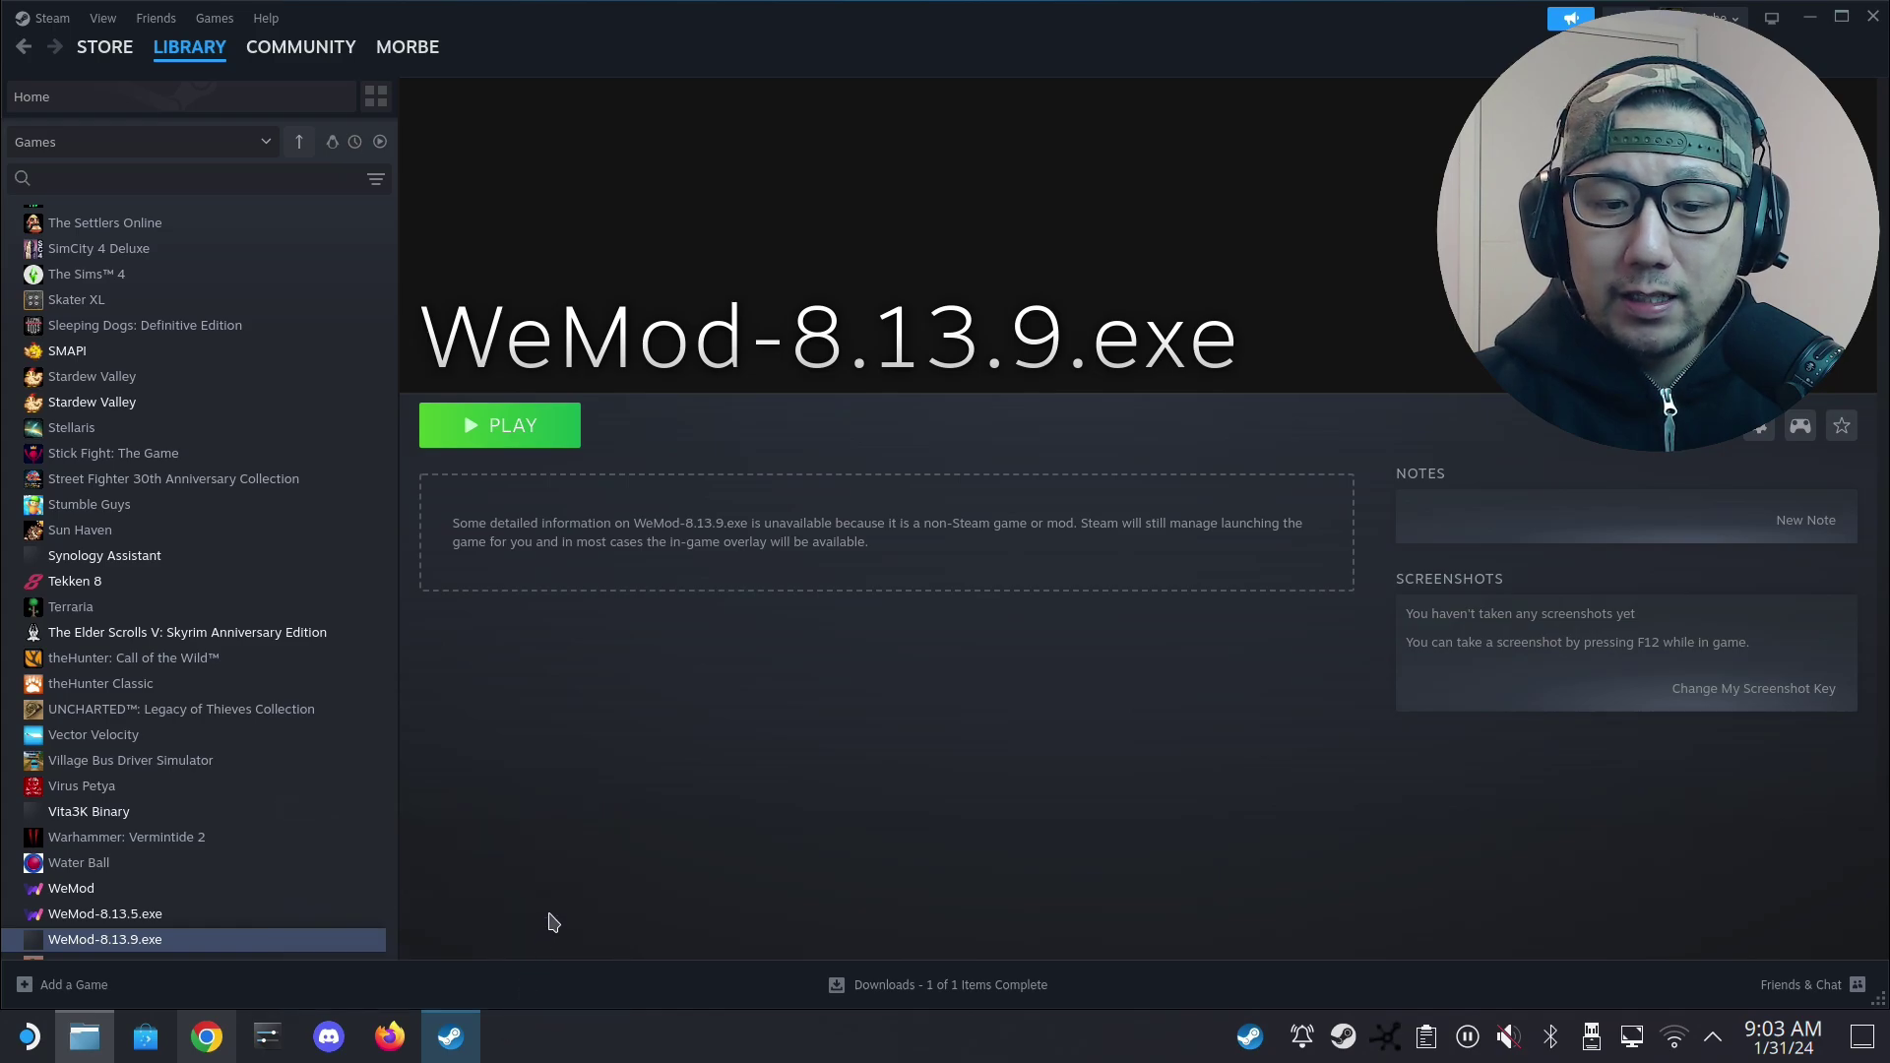
click(24, 1051)
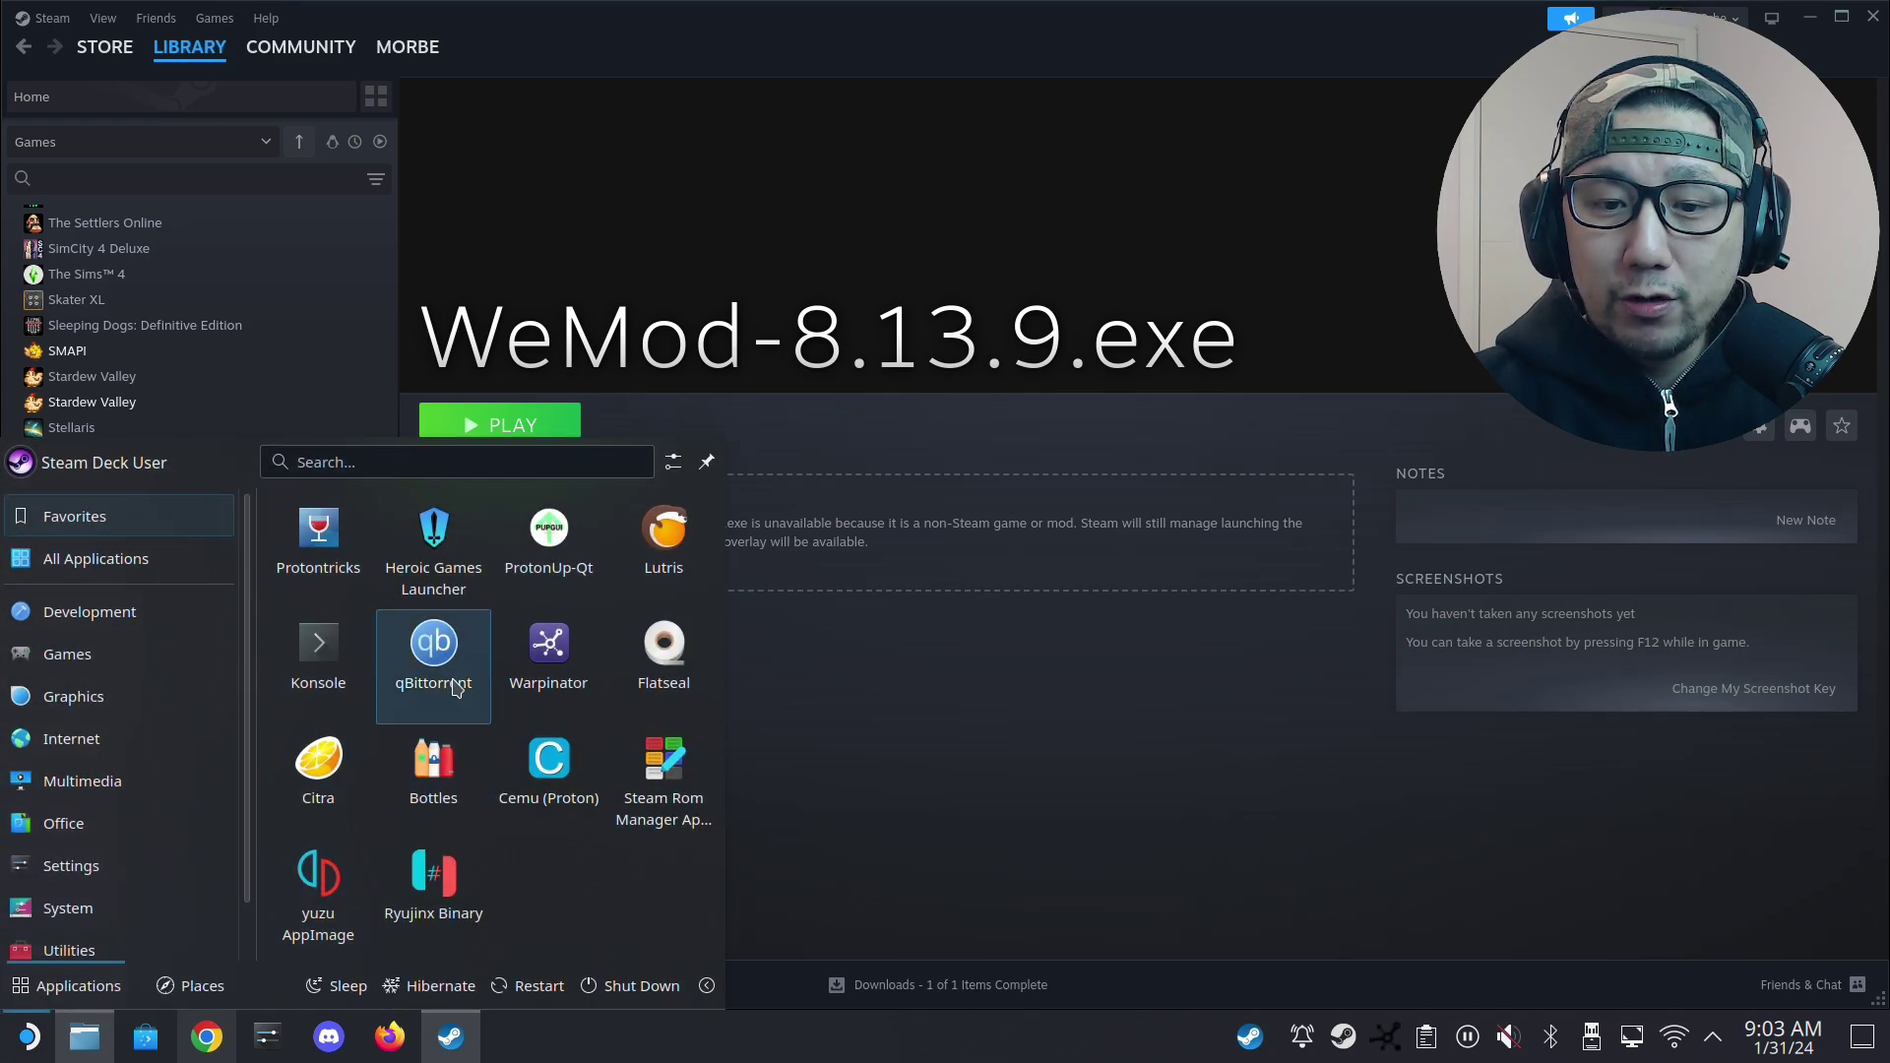
Start Protontricks on the WeMod-8.13.9.exe shortcut's default wineprefix and run its uninstaller.
click(317, 582)
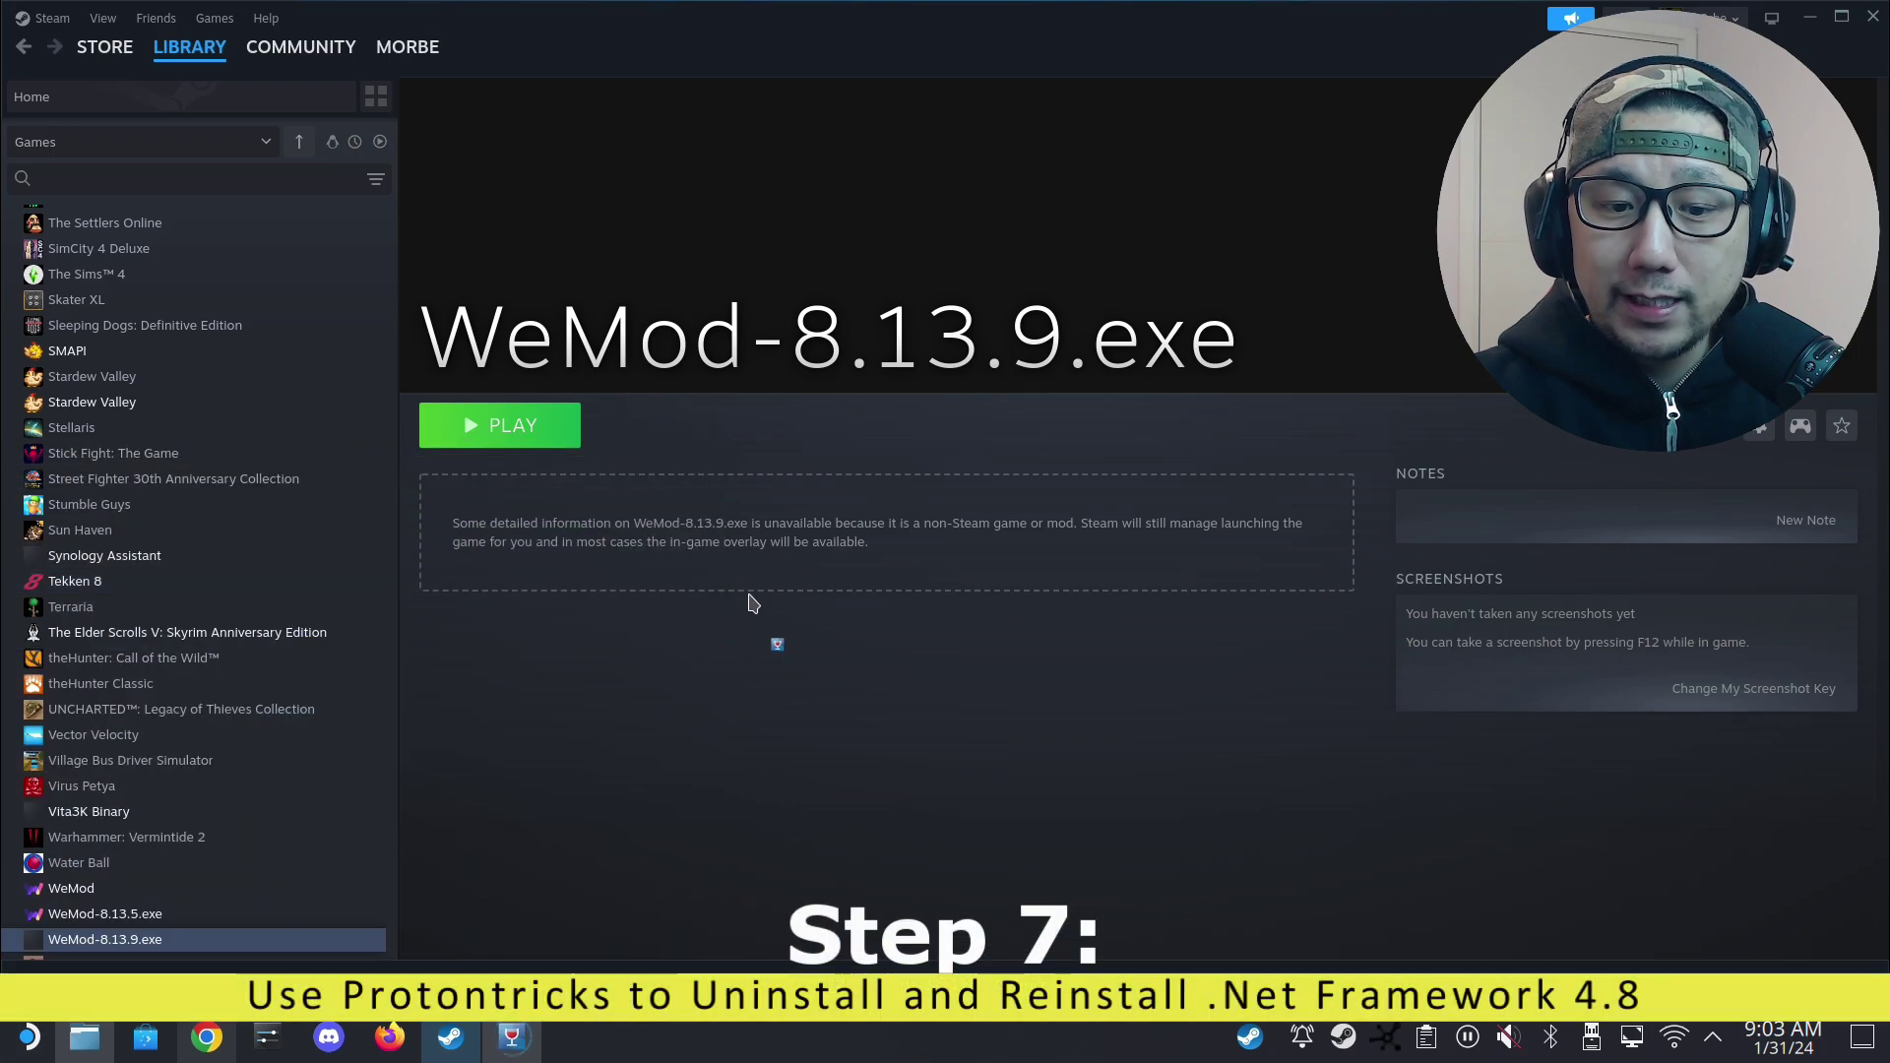
scroll(861, 580, down, 3)
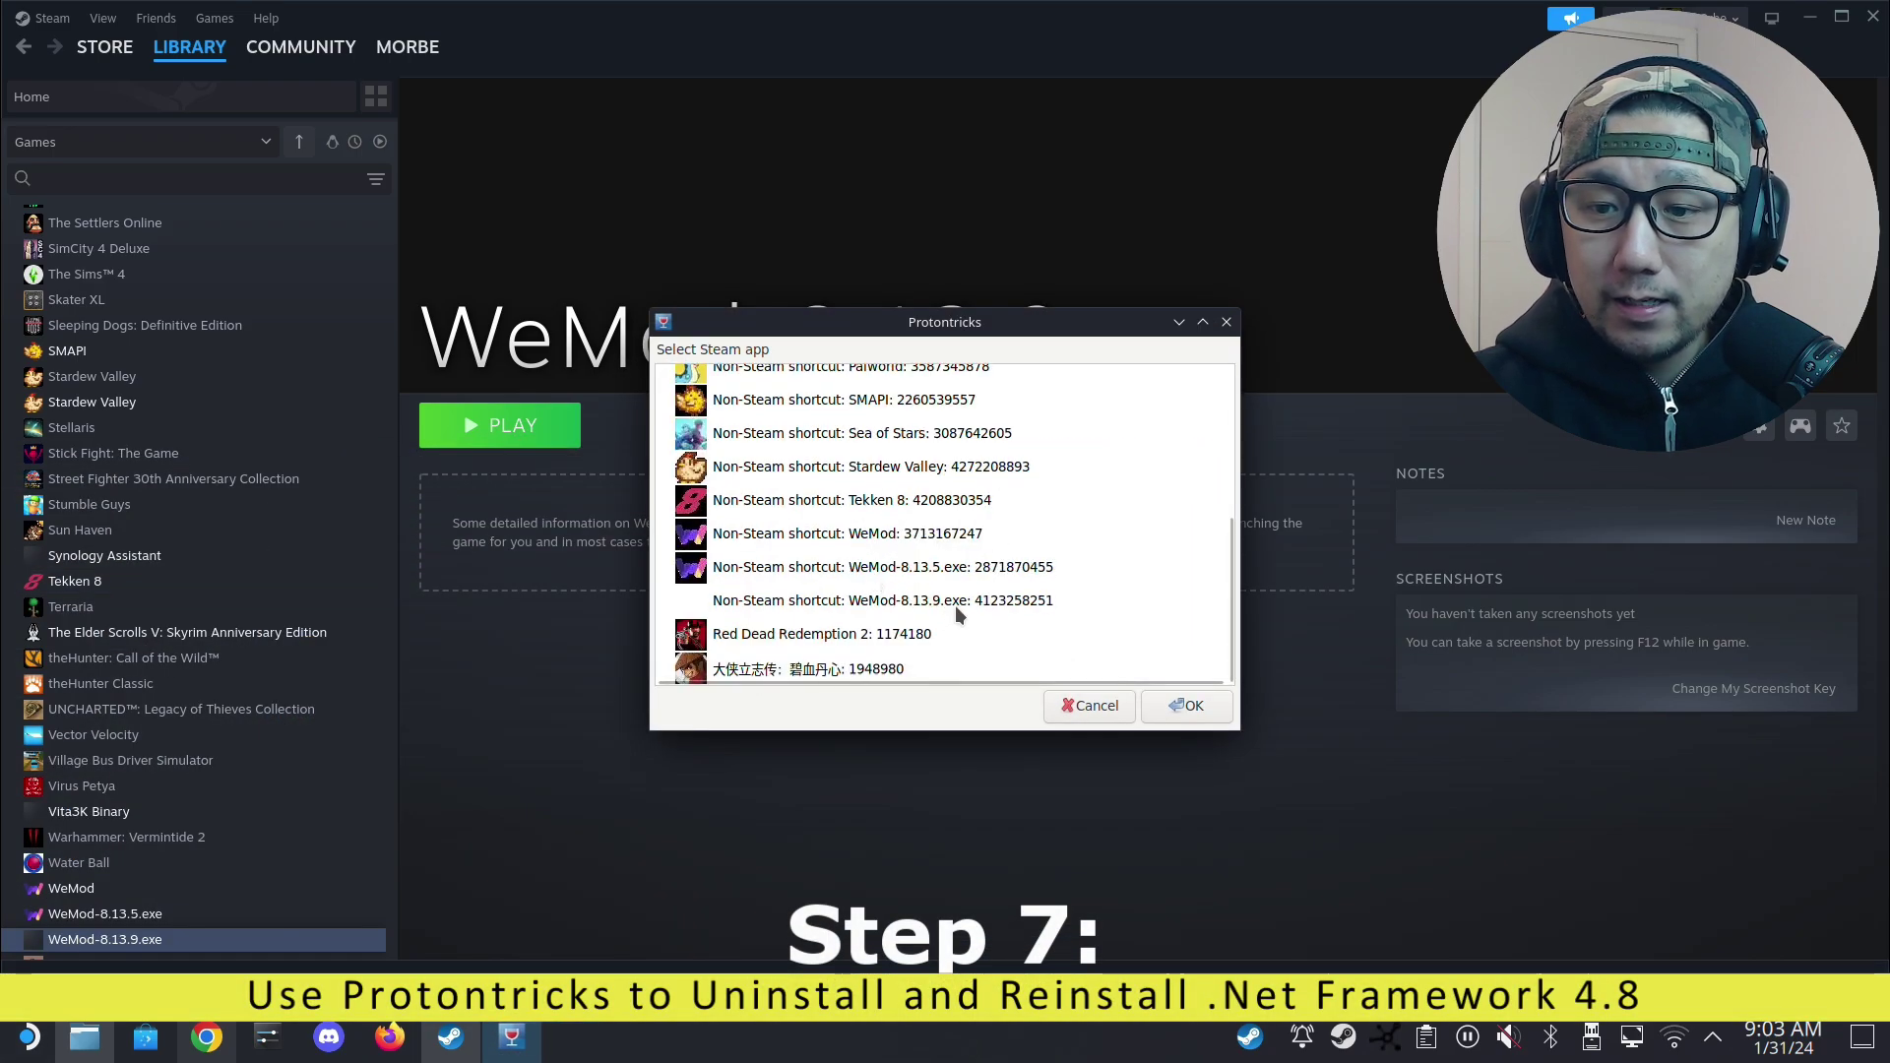
click(761, 605)
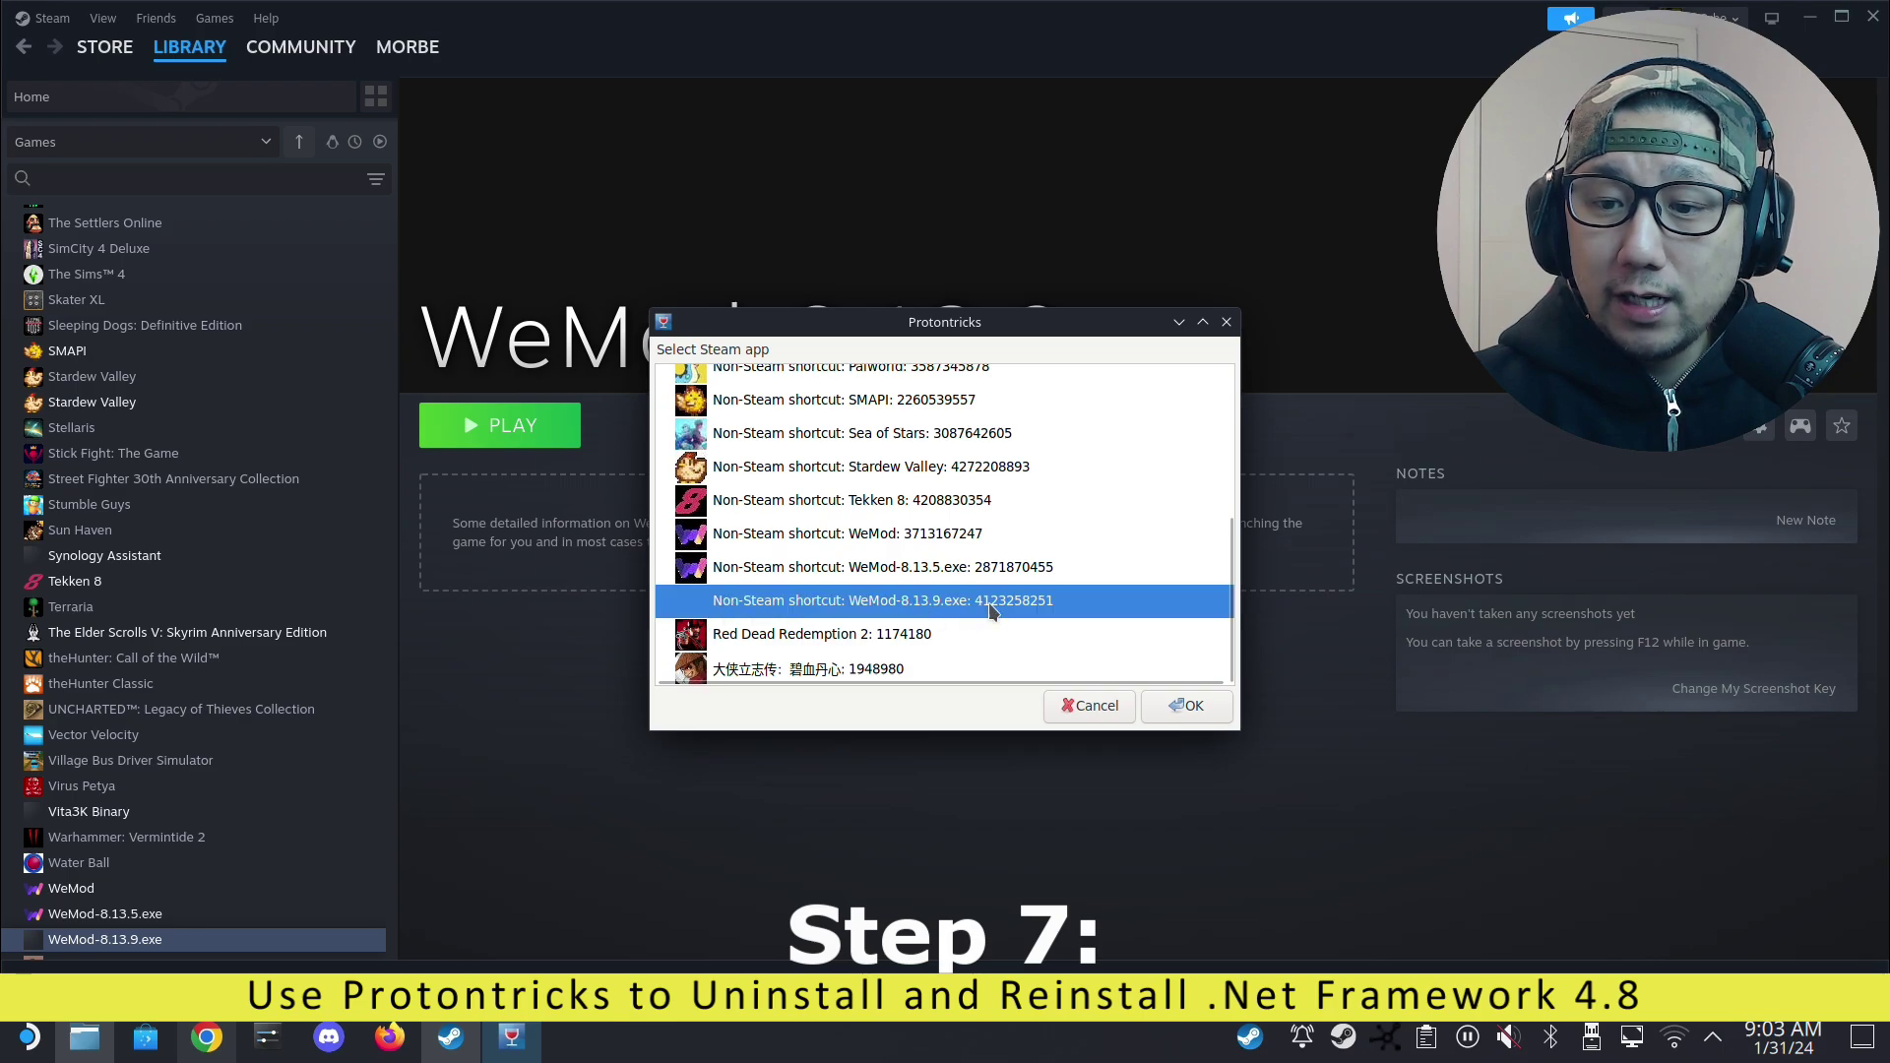
double_click(1002, 608)
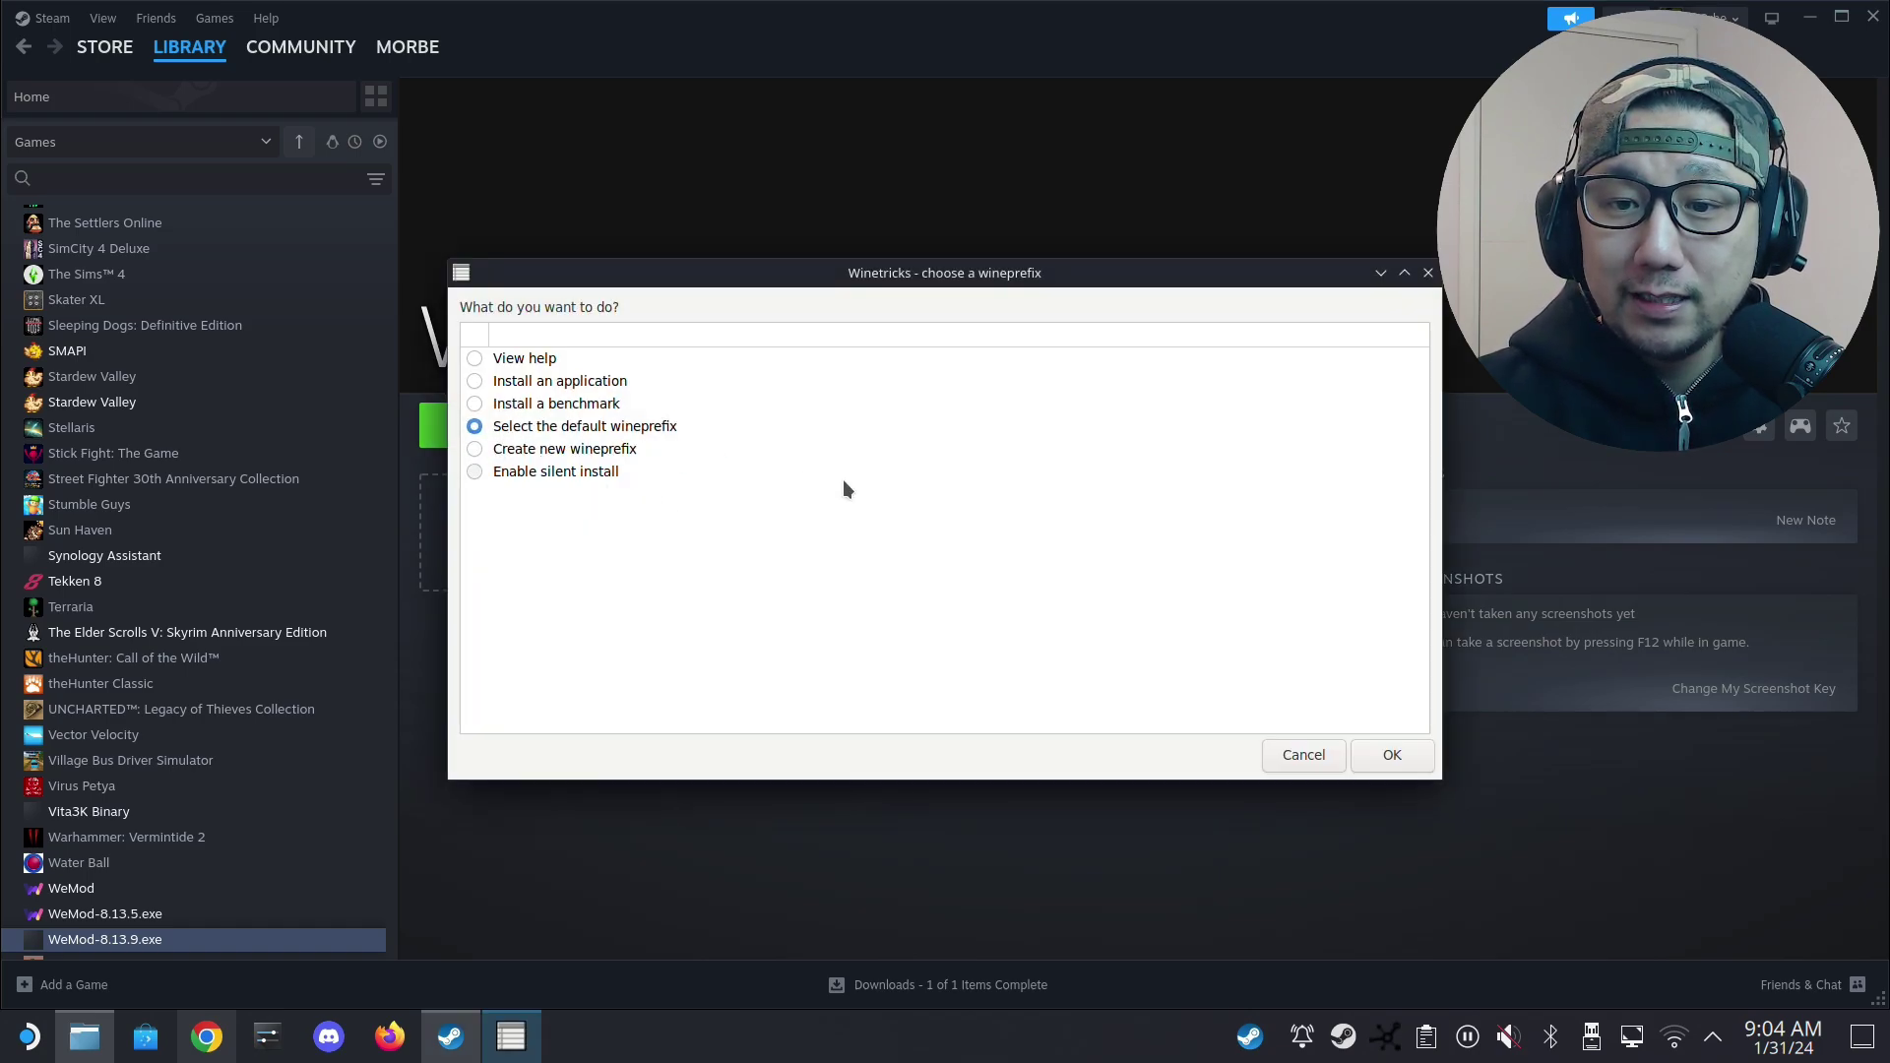
click(1392, 753)
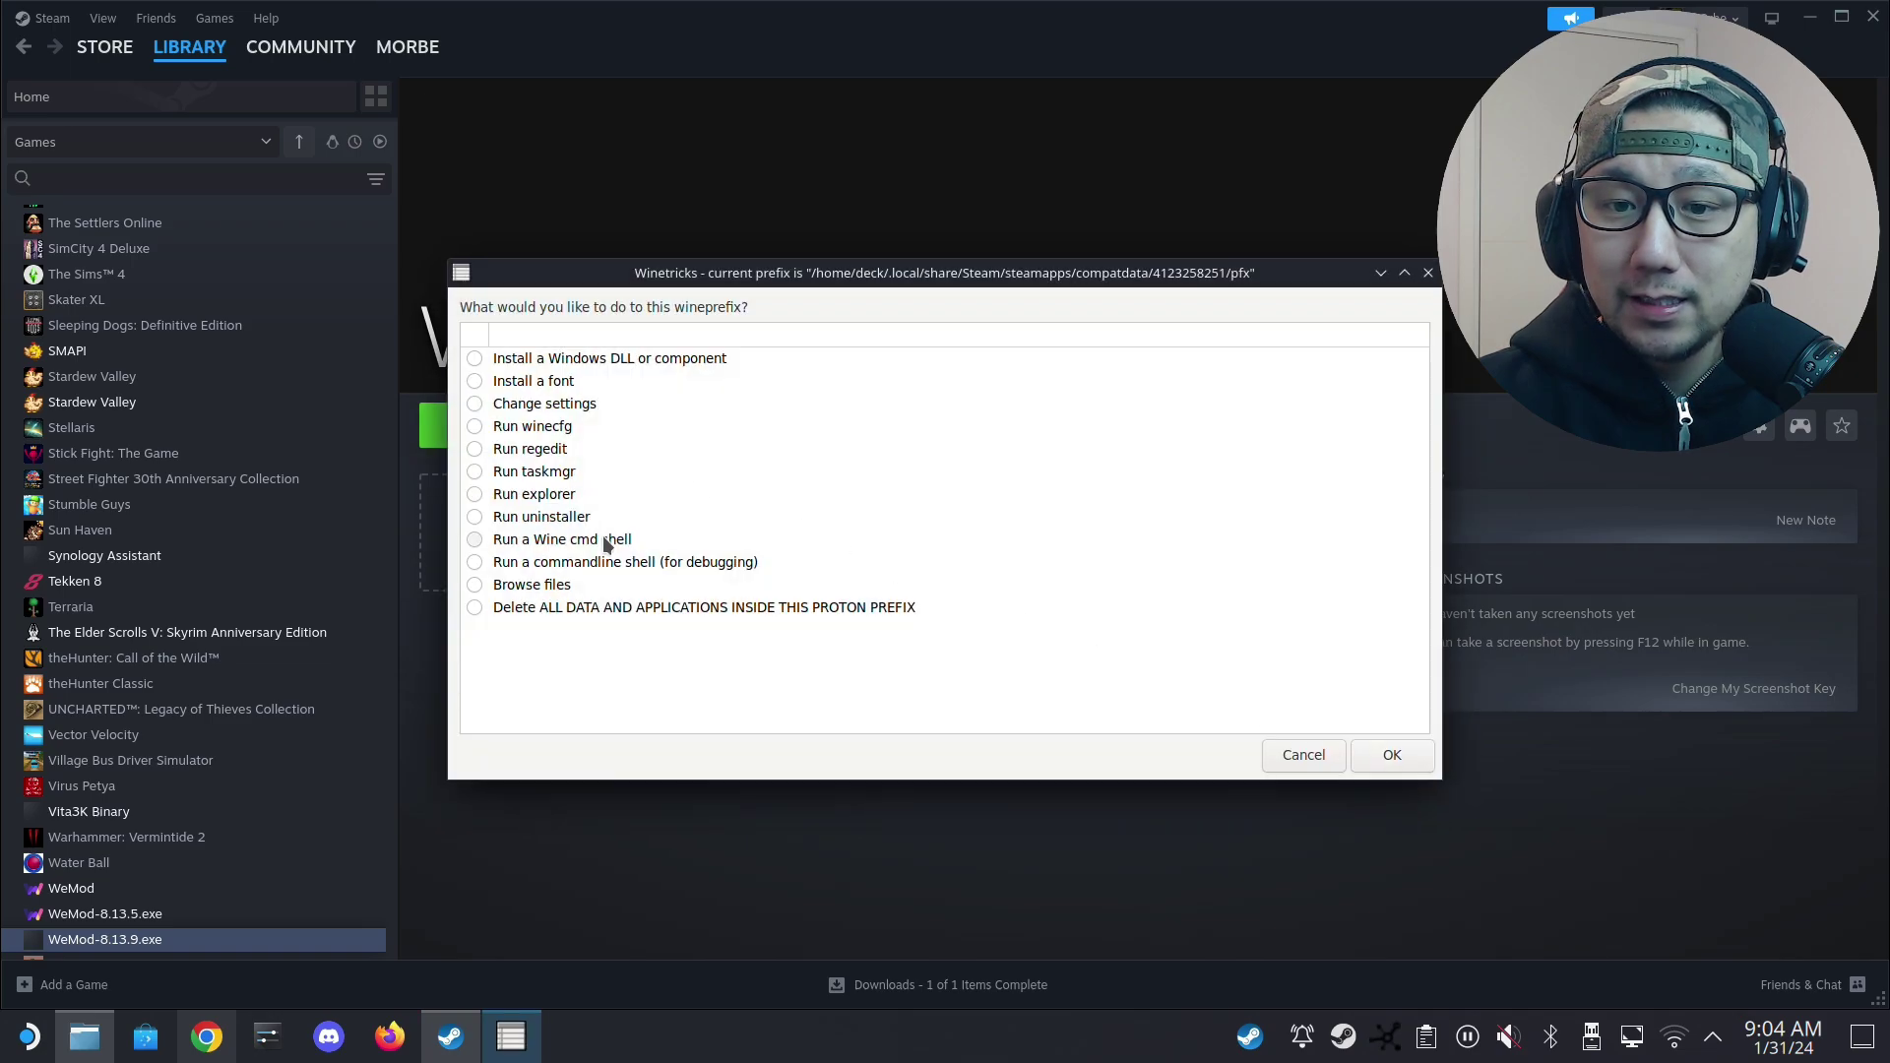
click(525, 519)
click(1388, 760)
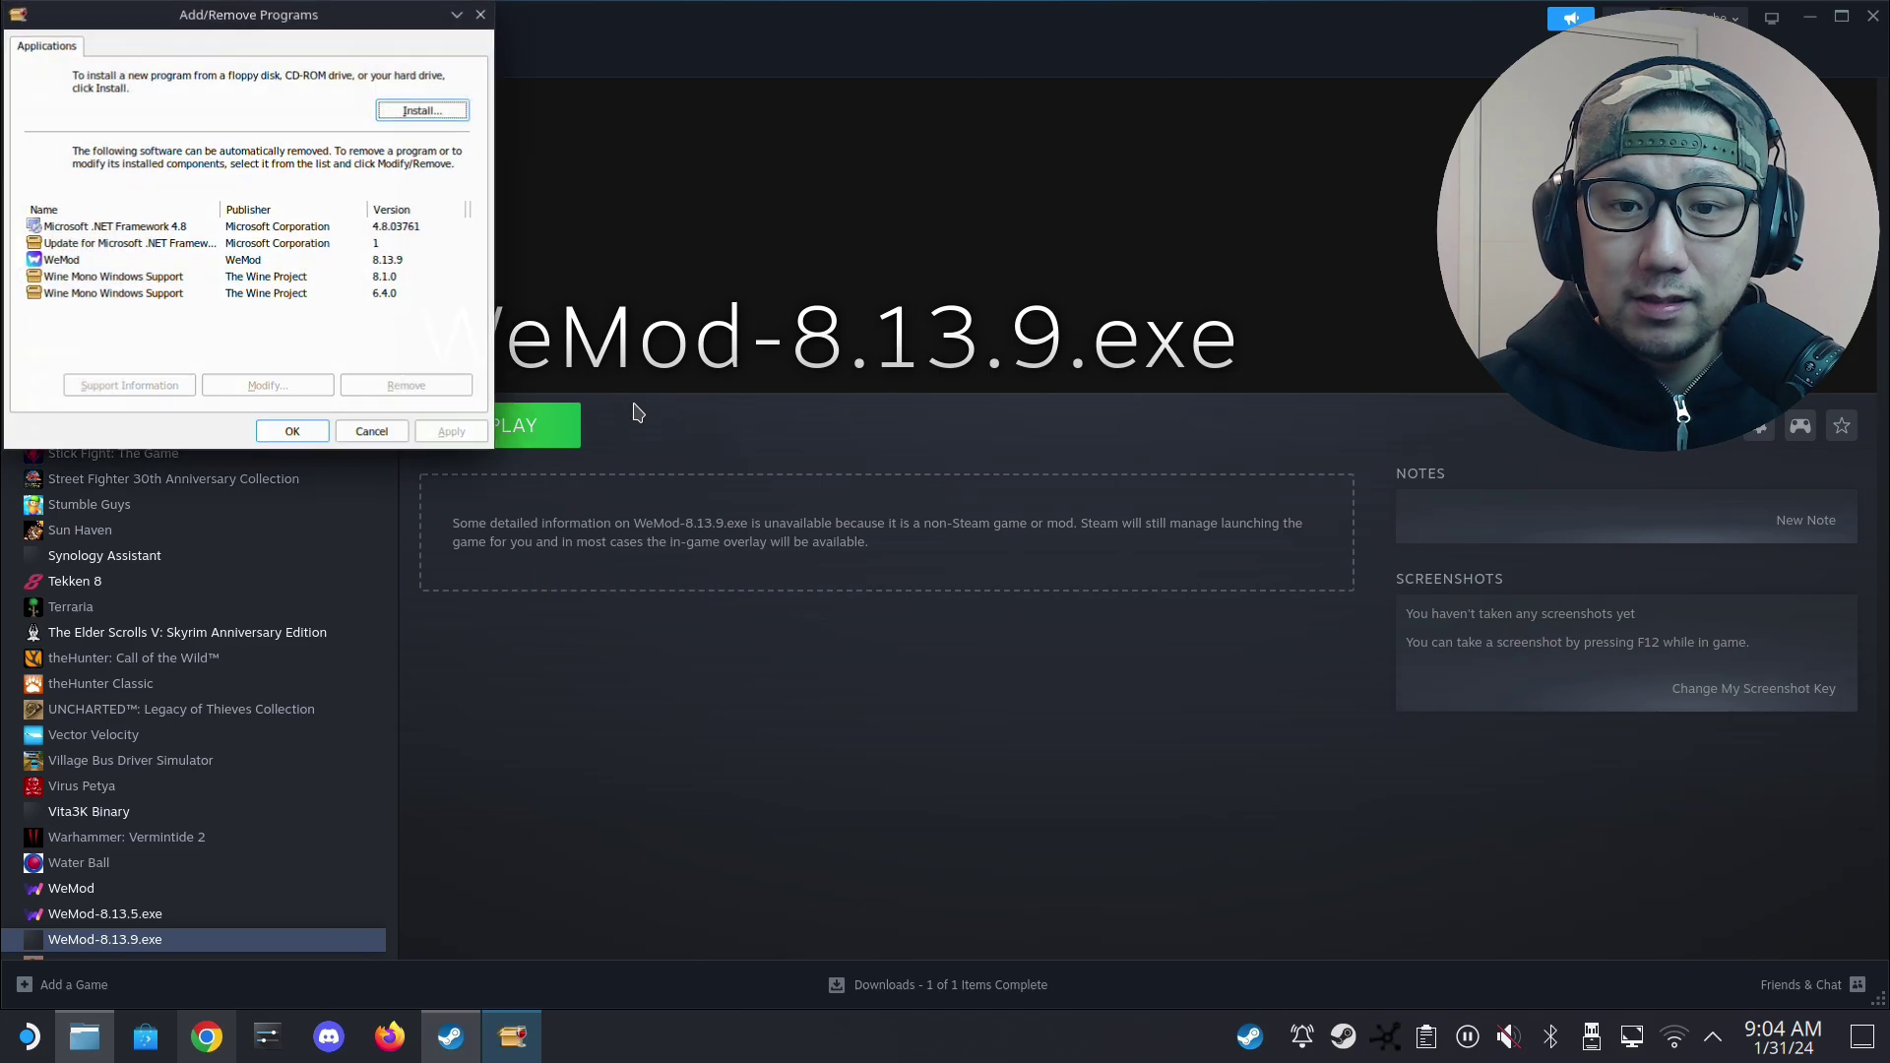
Uninstall Microsoft .NET Framework 4.8 via Modify/Remove, choosing Remove and finishing the wizard.
click(136, 230)
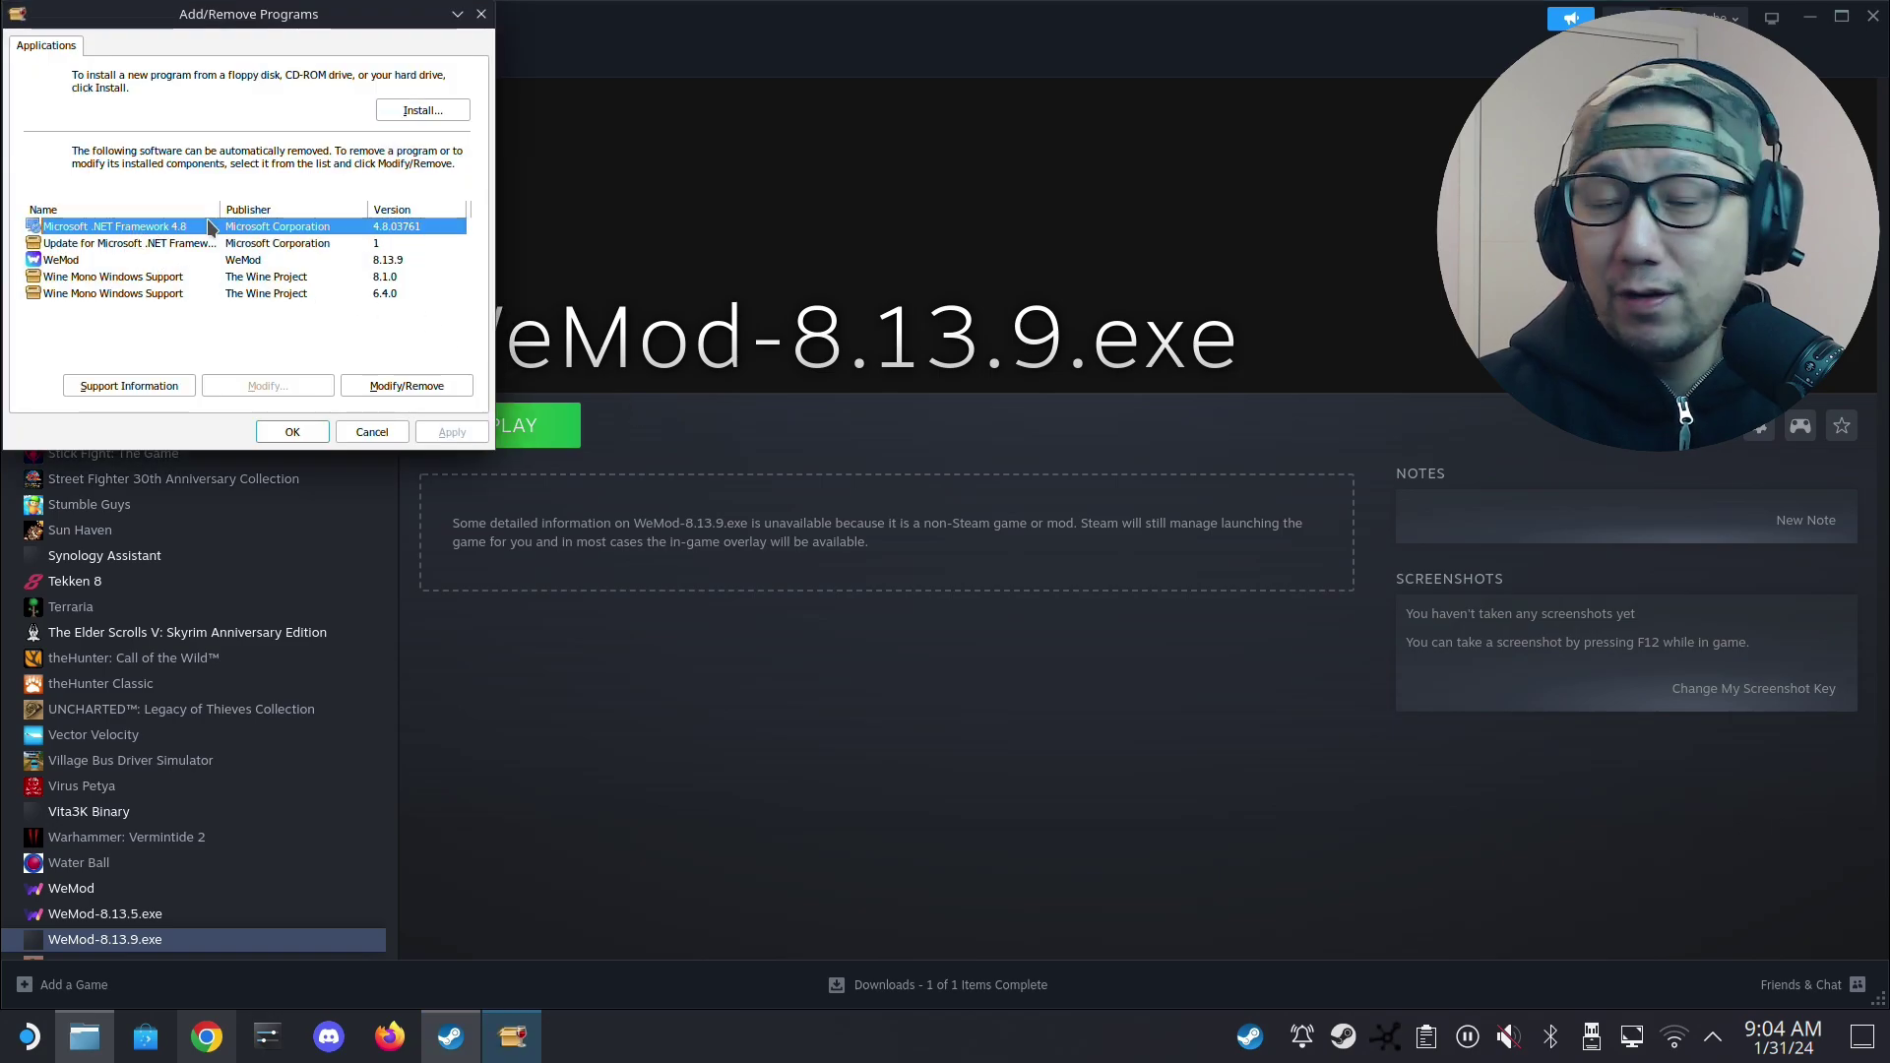
click(445, 385)
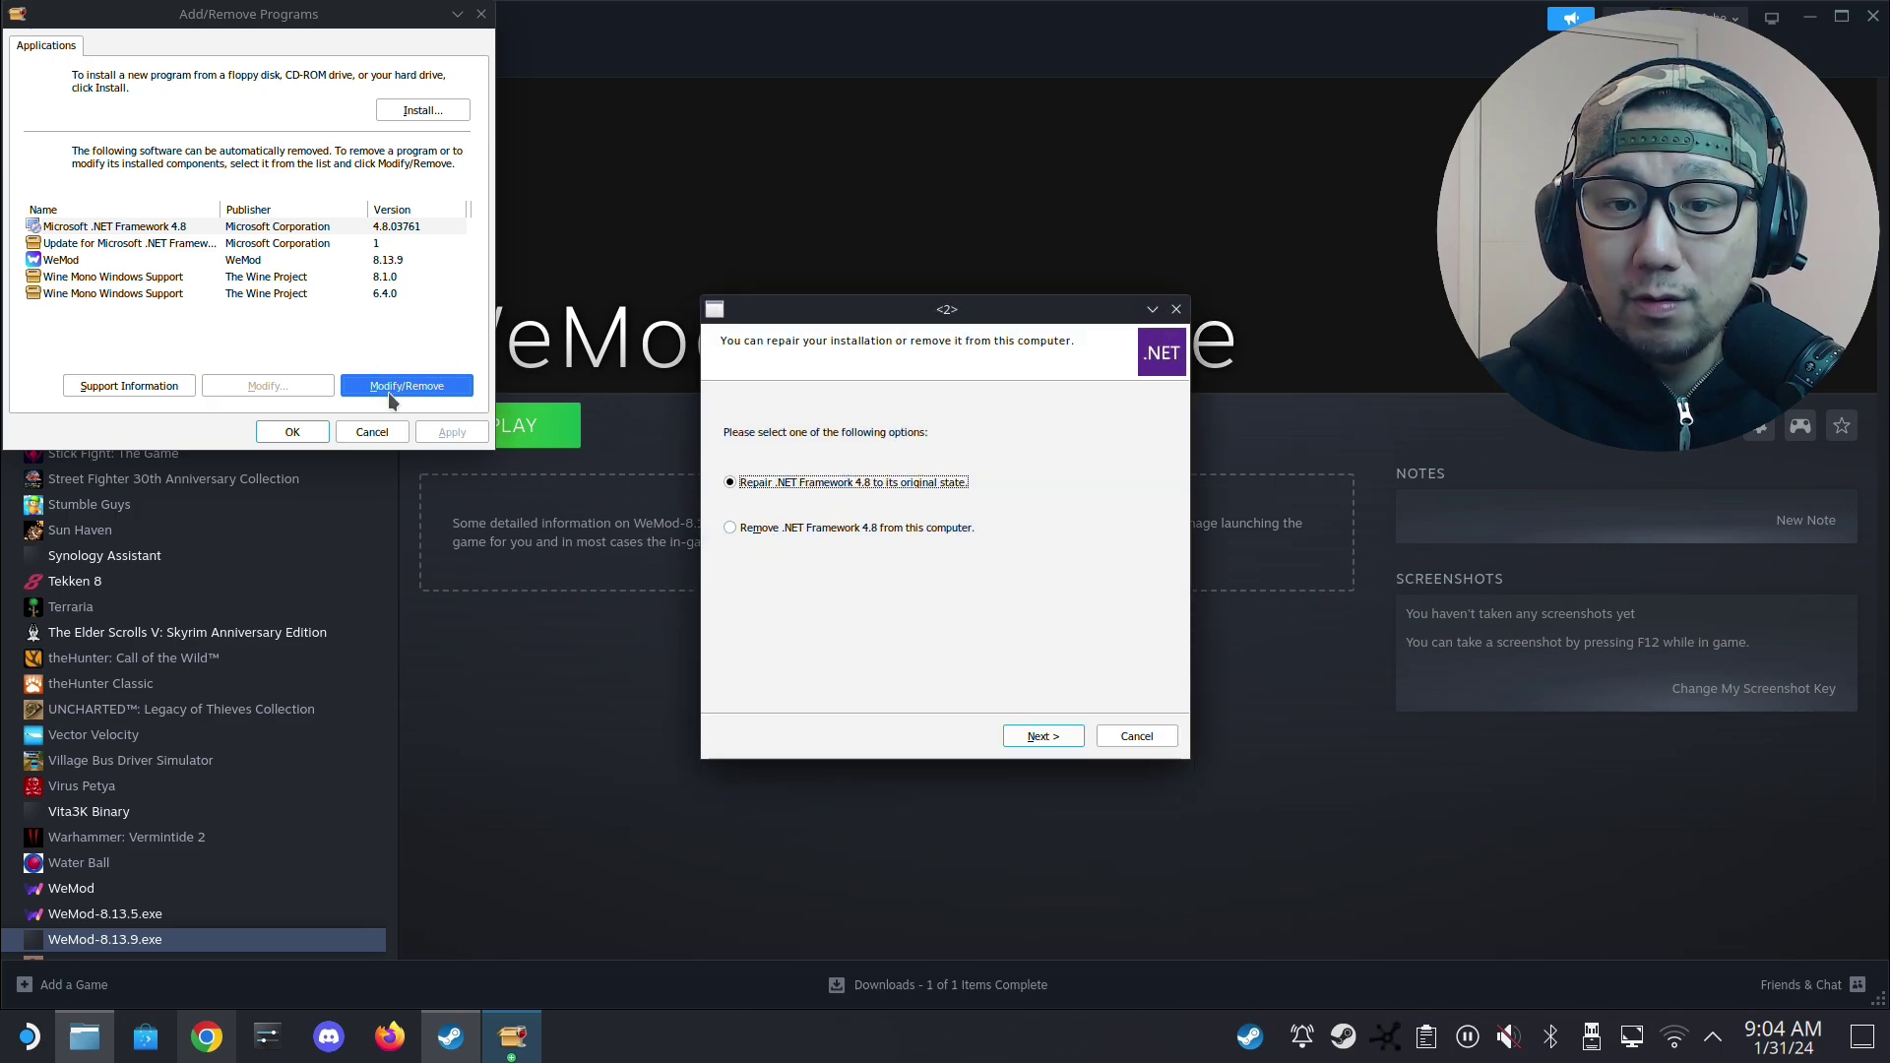
click(748, 529)
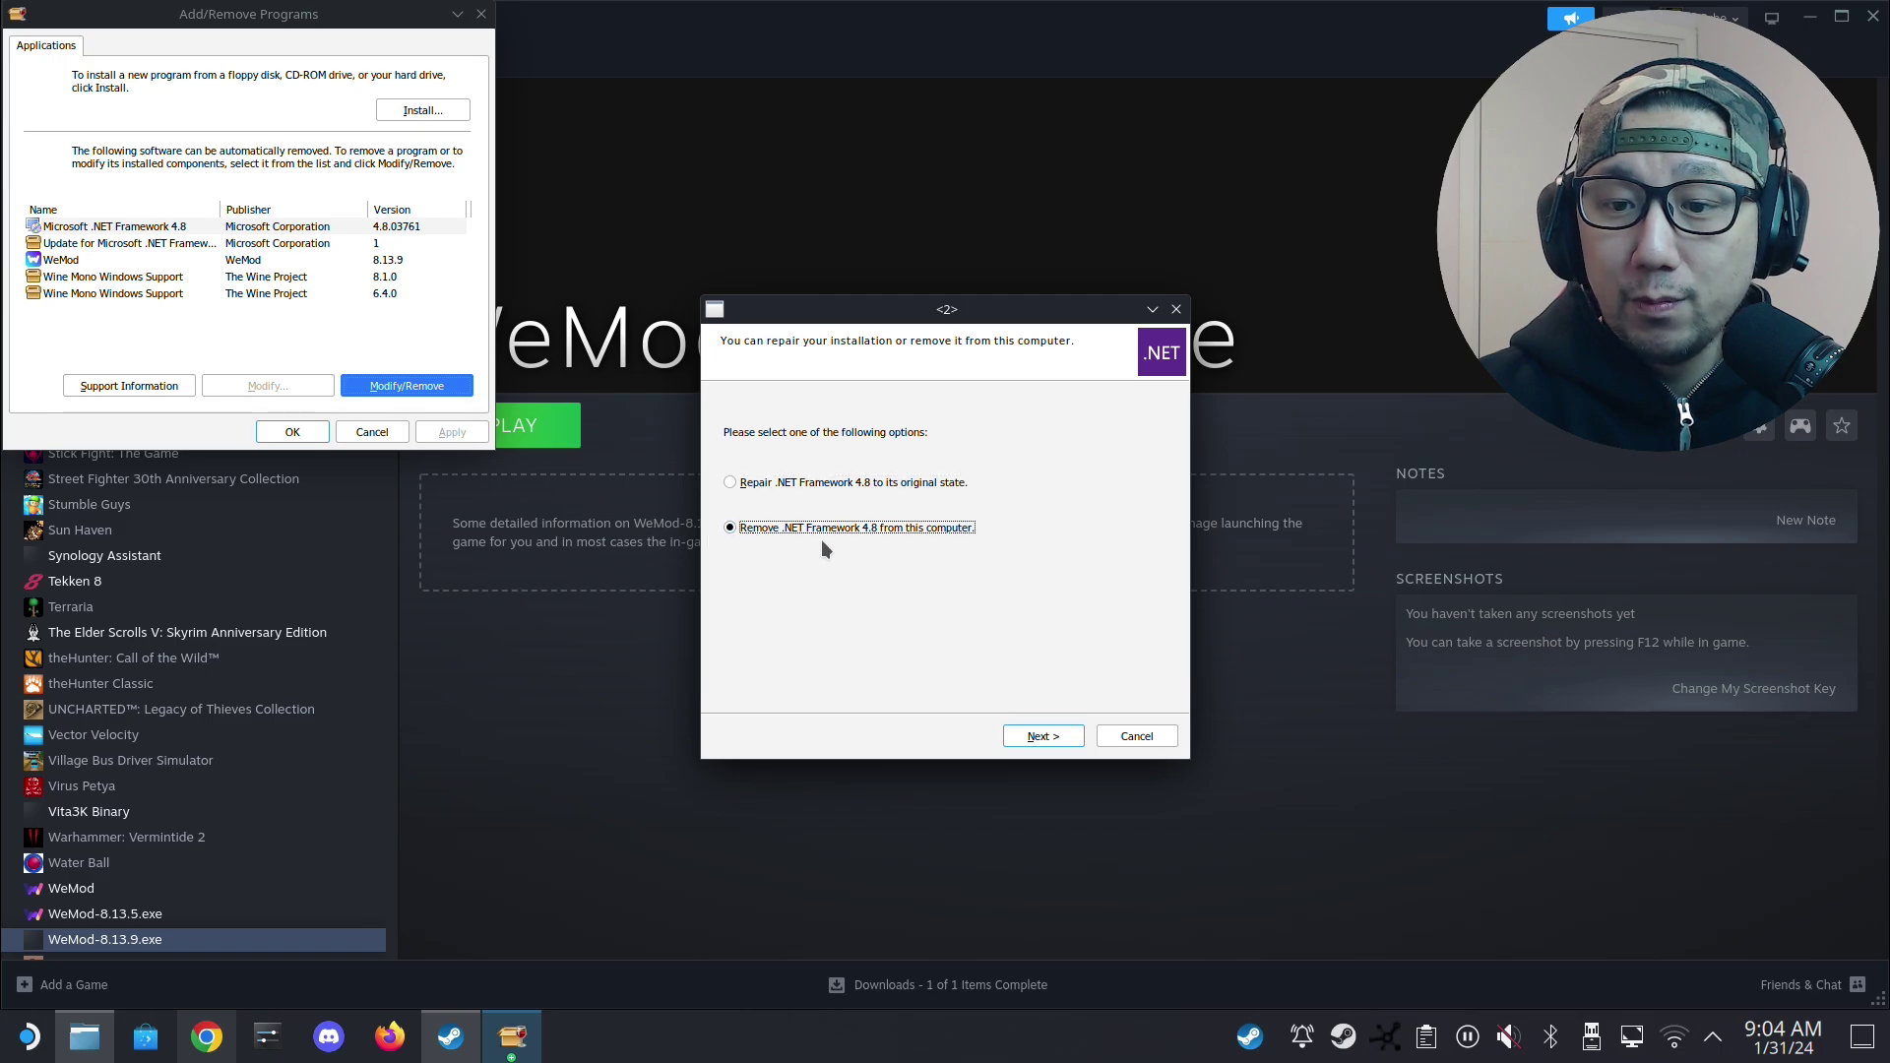
click(1047, 739)
click(1043, 735)
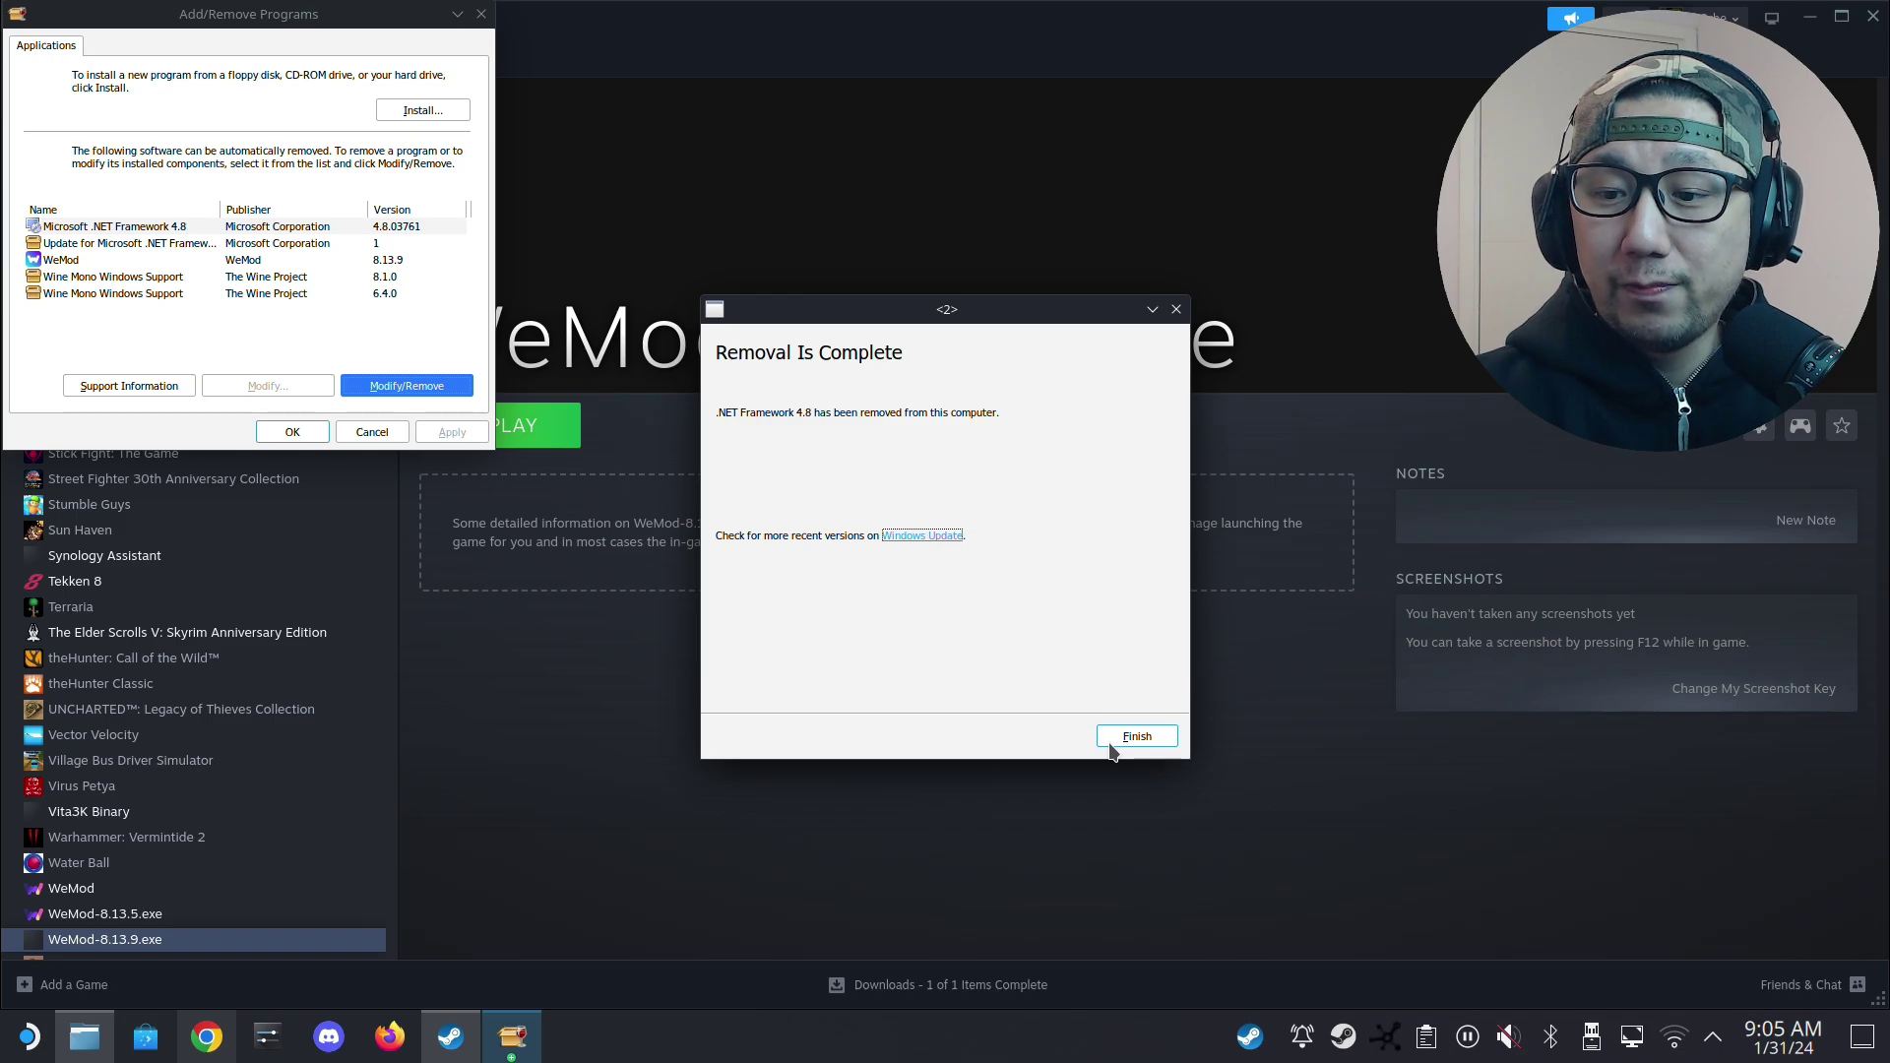
click(1161, 741)
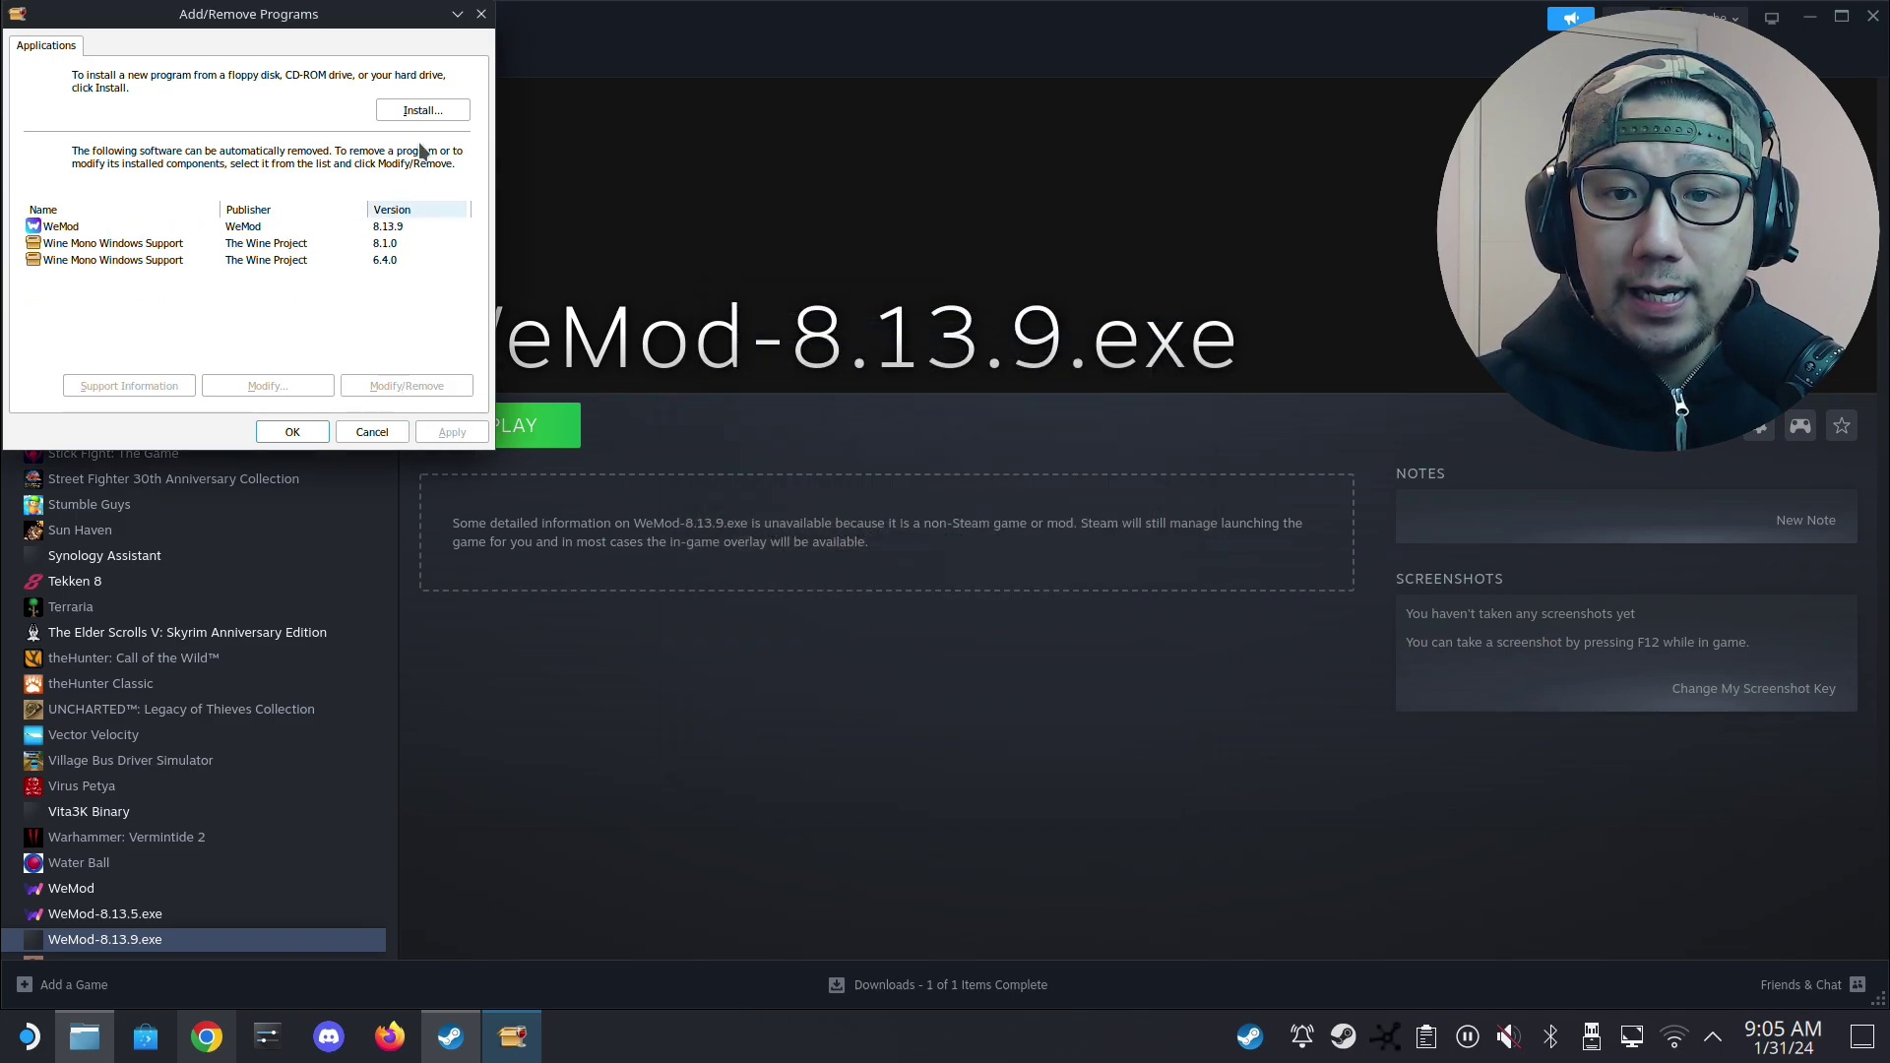
Run ndp48-x86-x64-allos-enu.exe from Downloads, filtering the picker to Programs (*.exe).
click(423, 110)
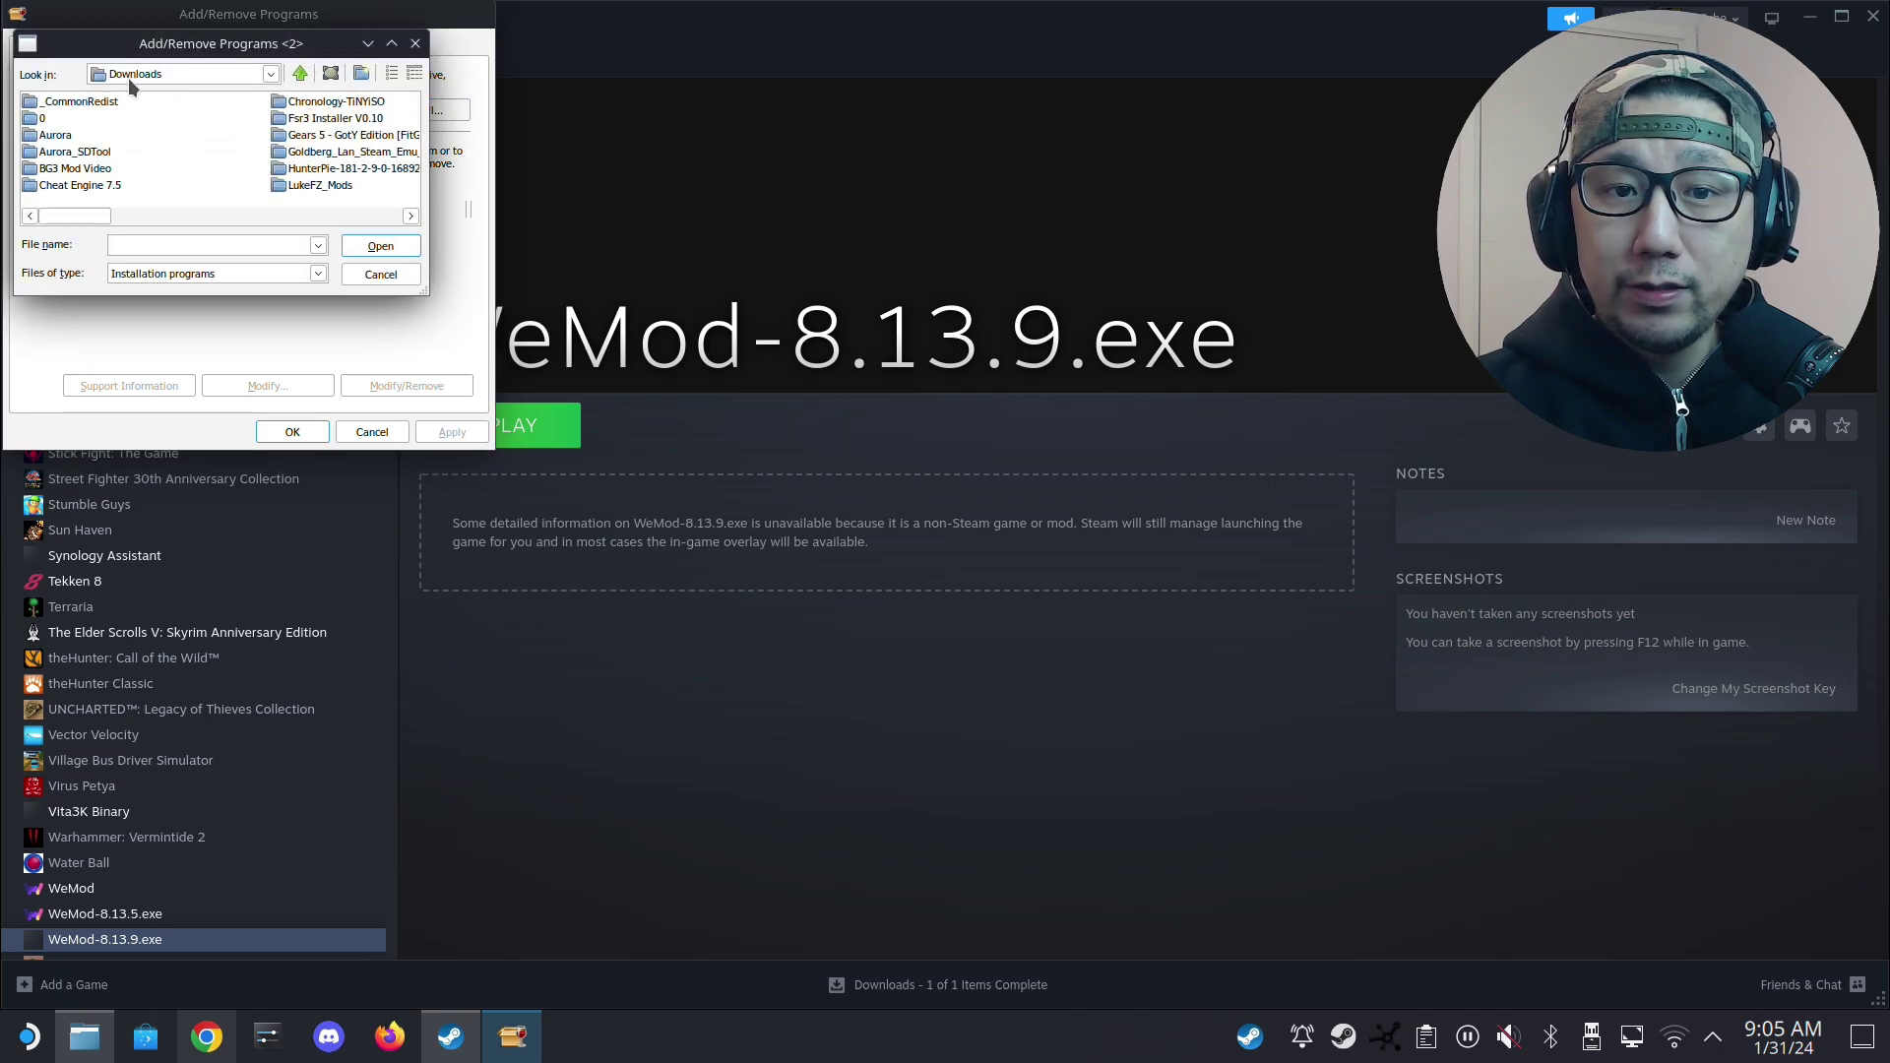
click(160, 274)
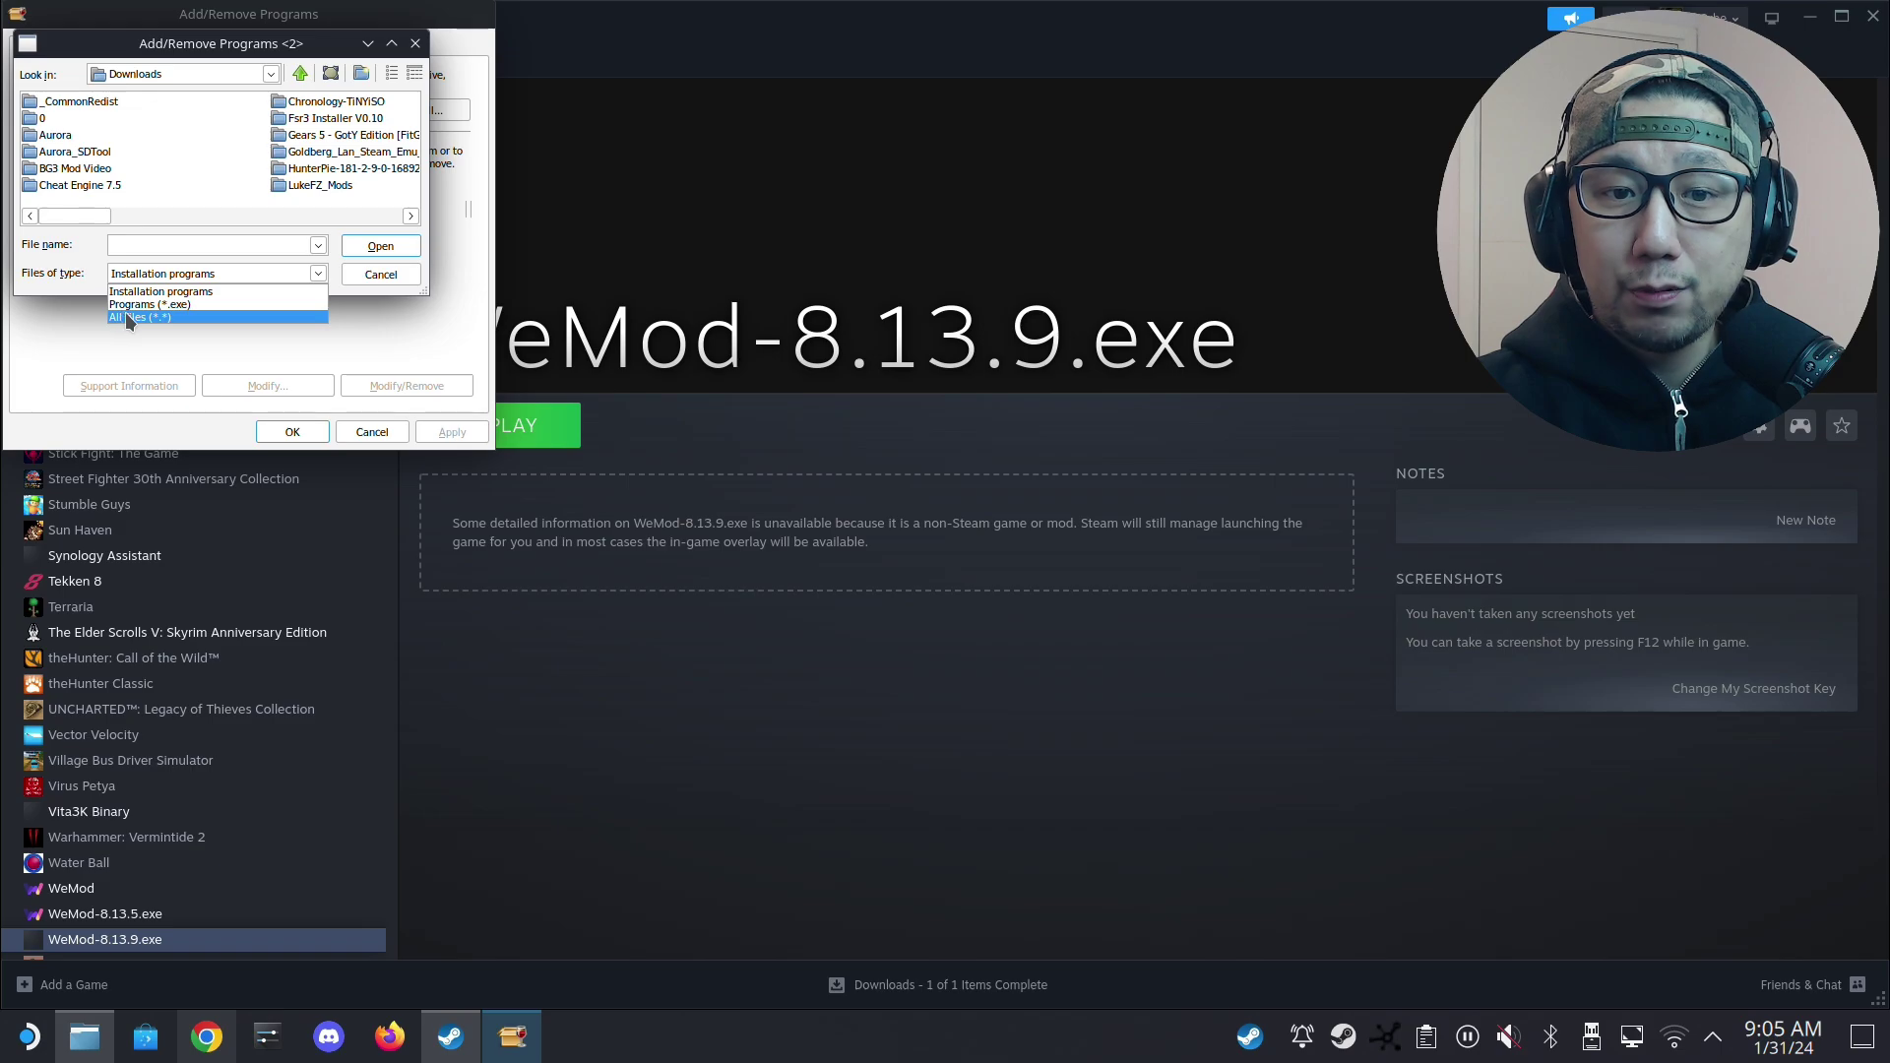
click(139, 305)
click(221, 215)
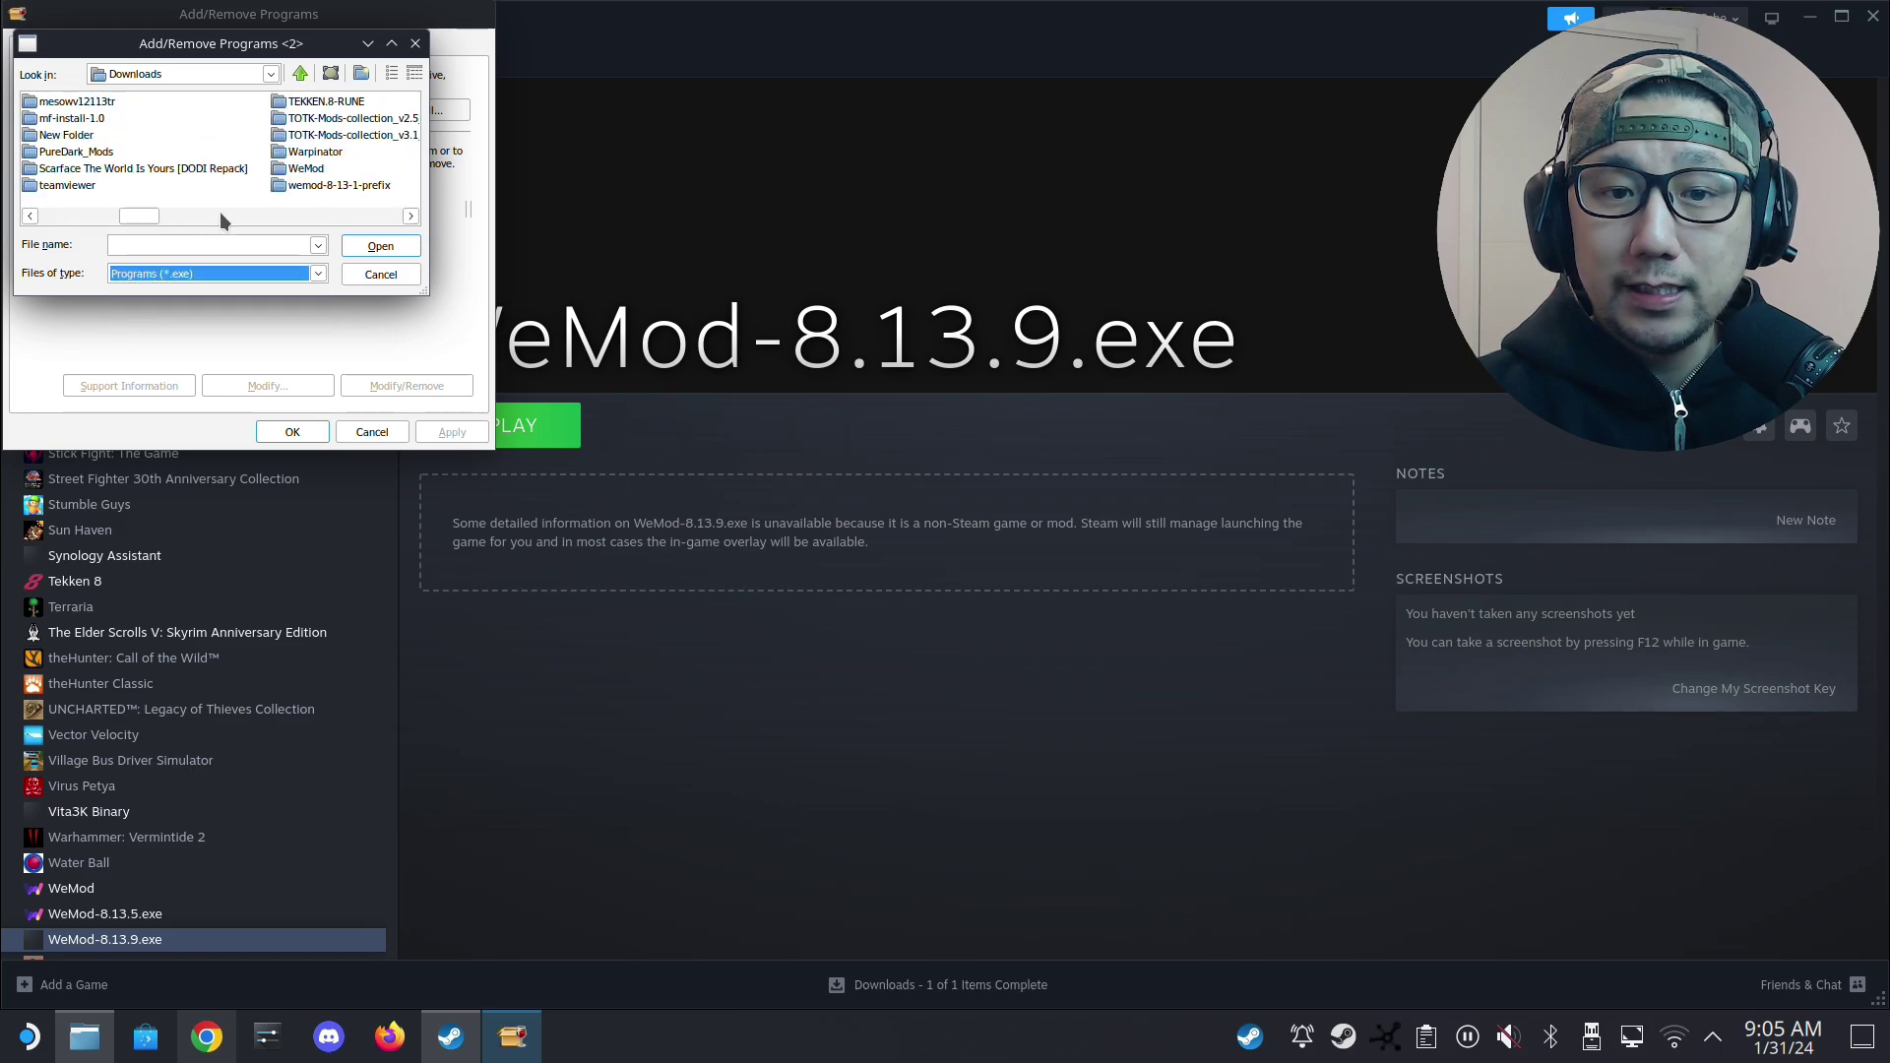
click(333, 139)
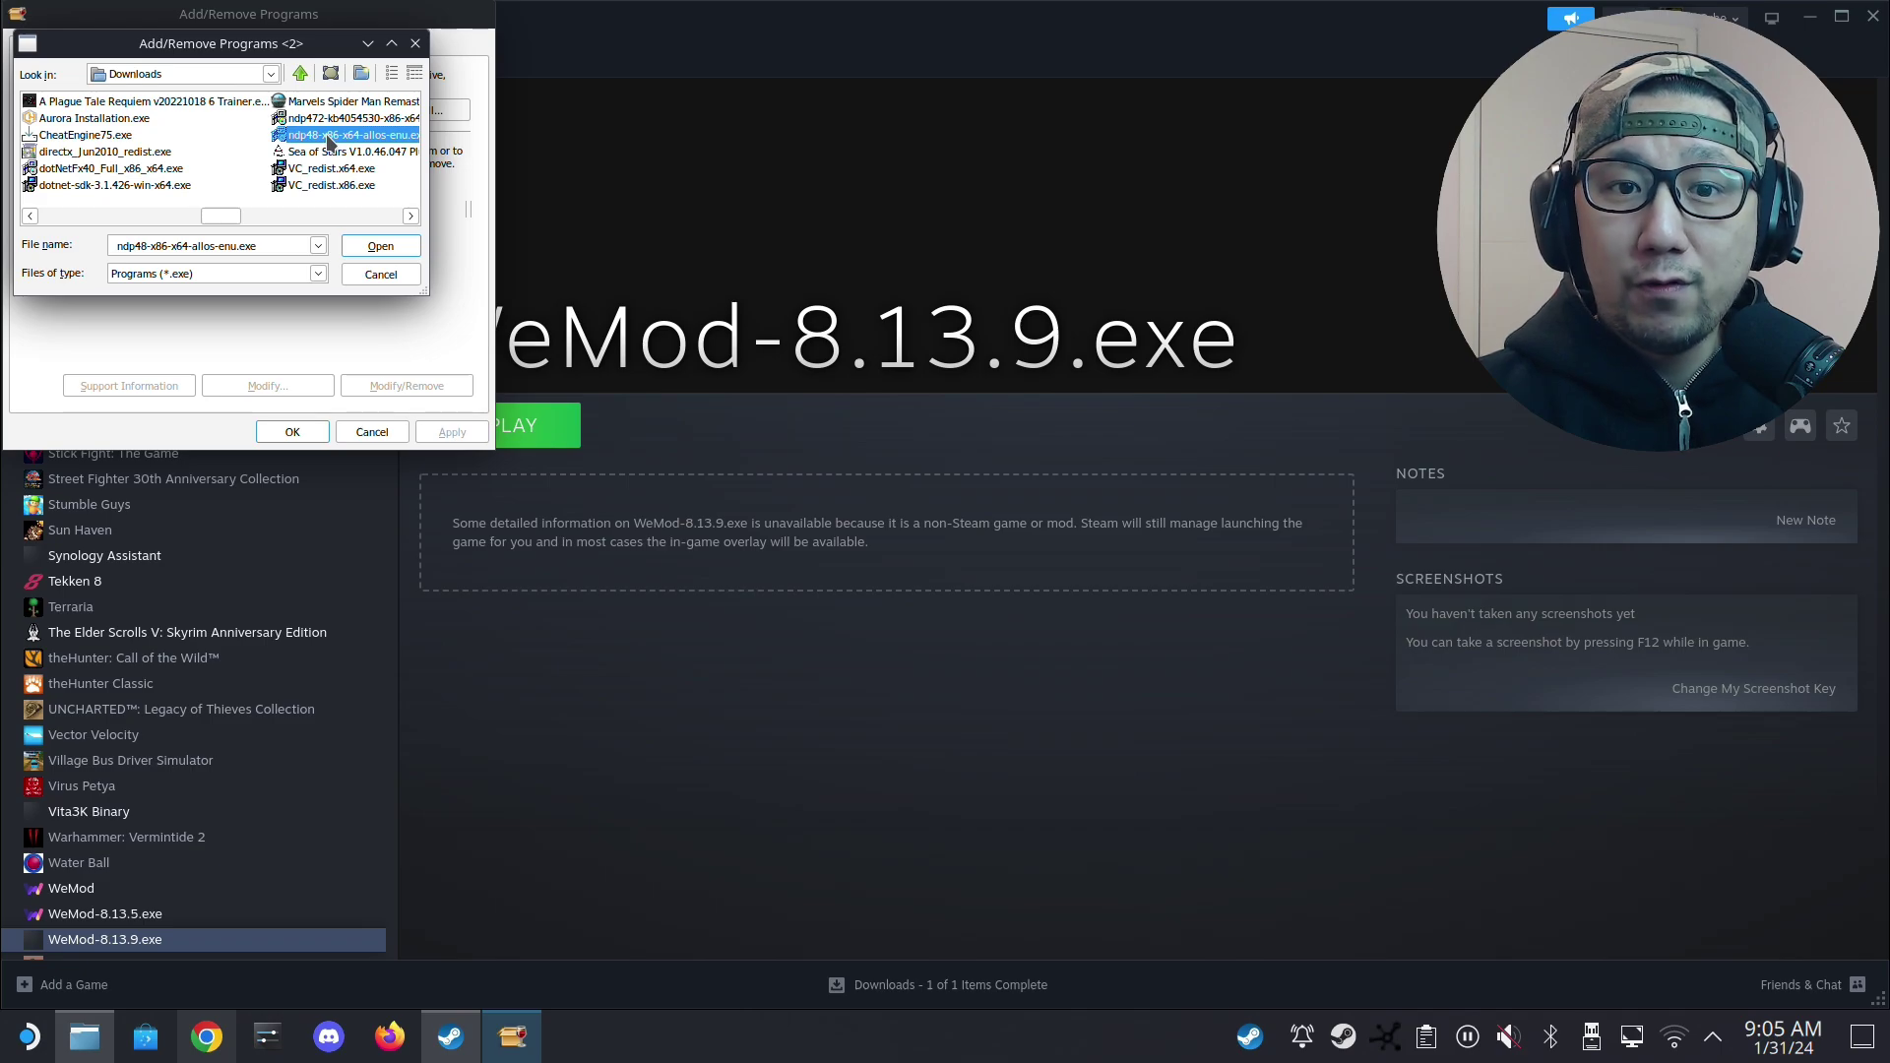
double_click(328, 139)
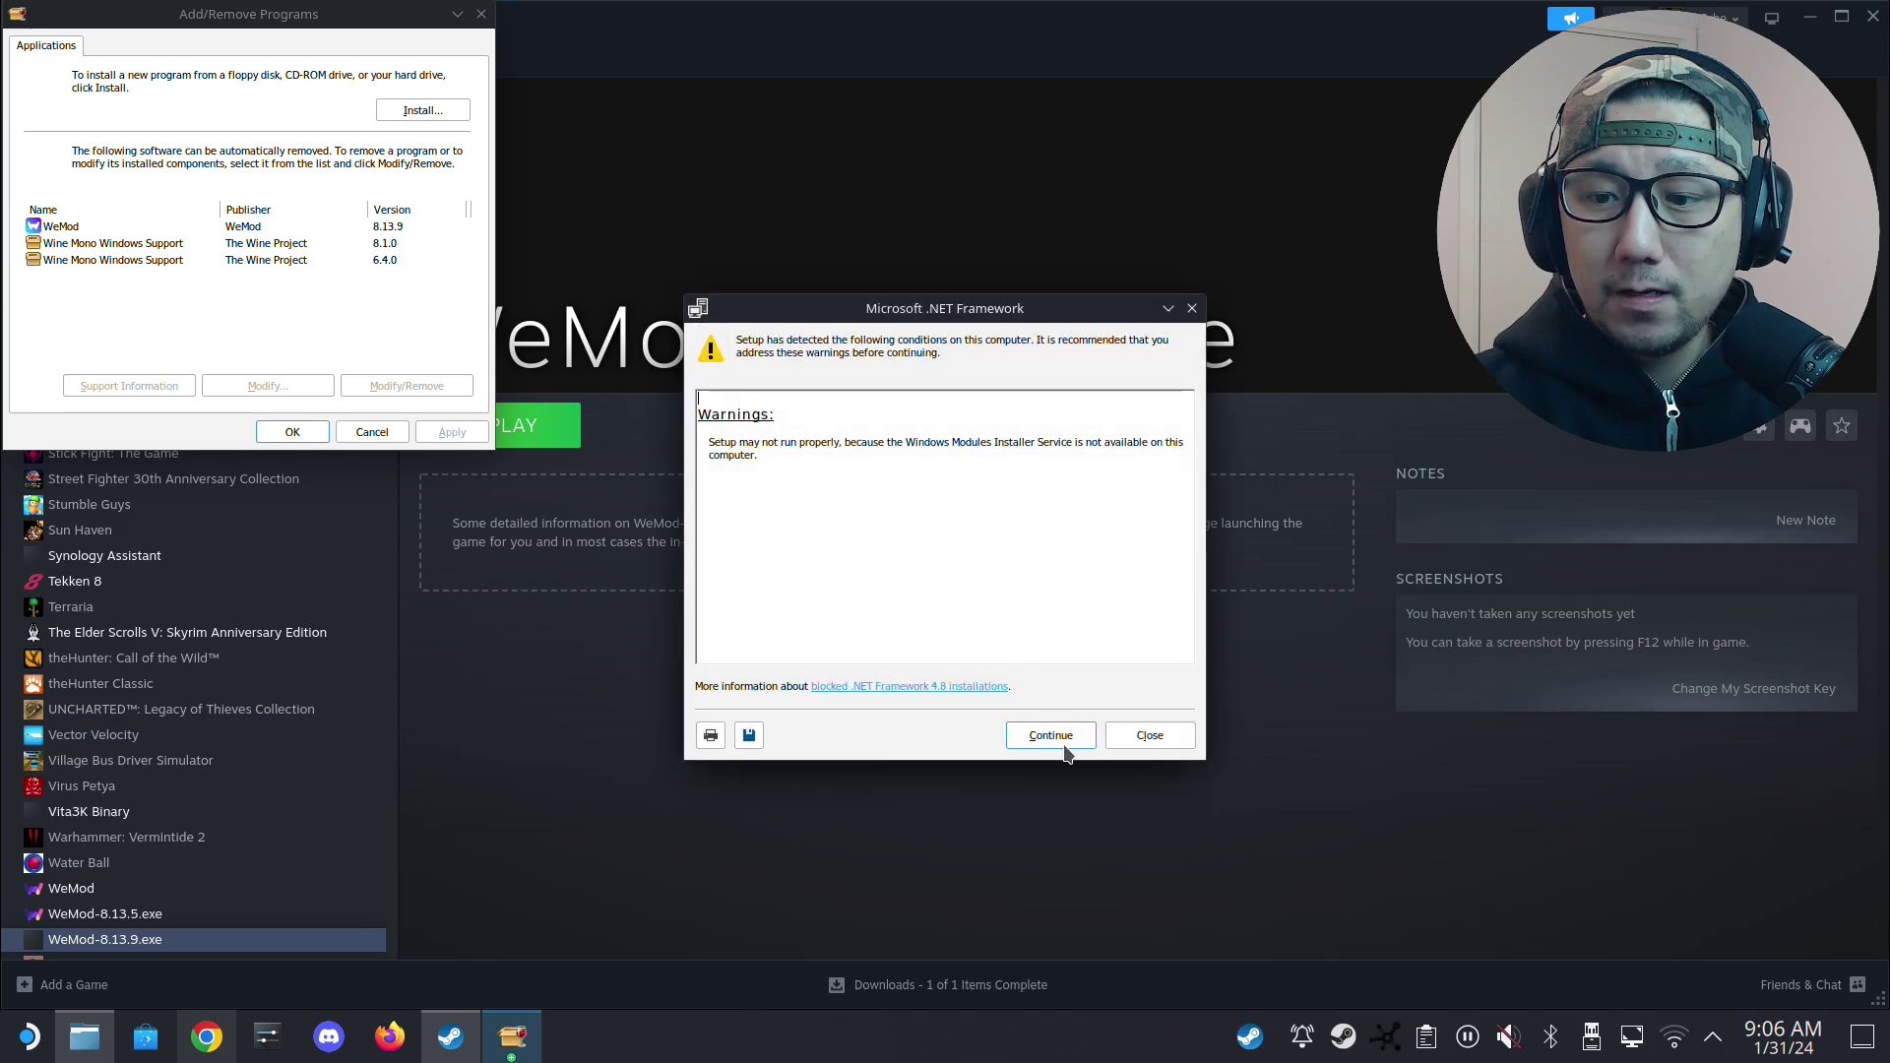
Skip the service warning, accept the licence and install .NET Framework 4.8 through to Finish.
click(1064, 743)
click(842, 642)
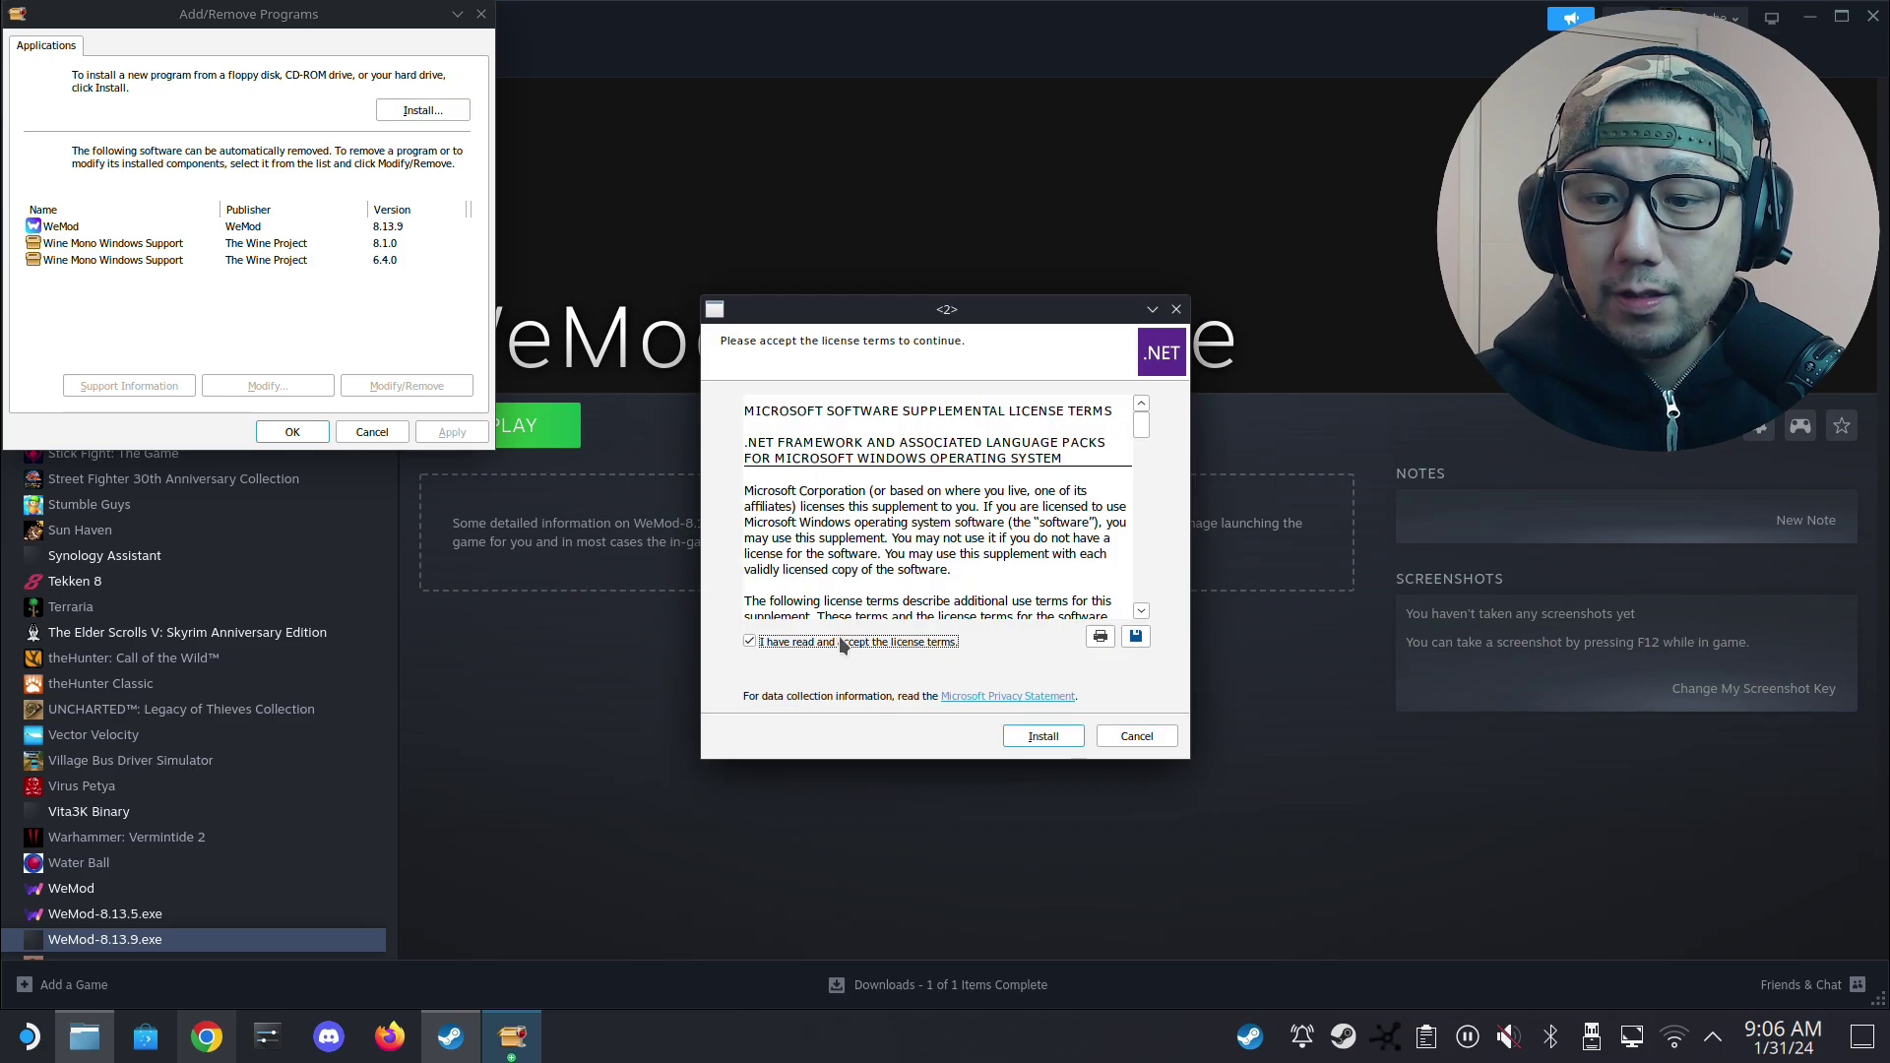
click(1063, 734)
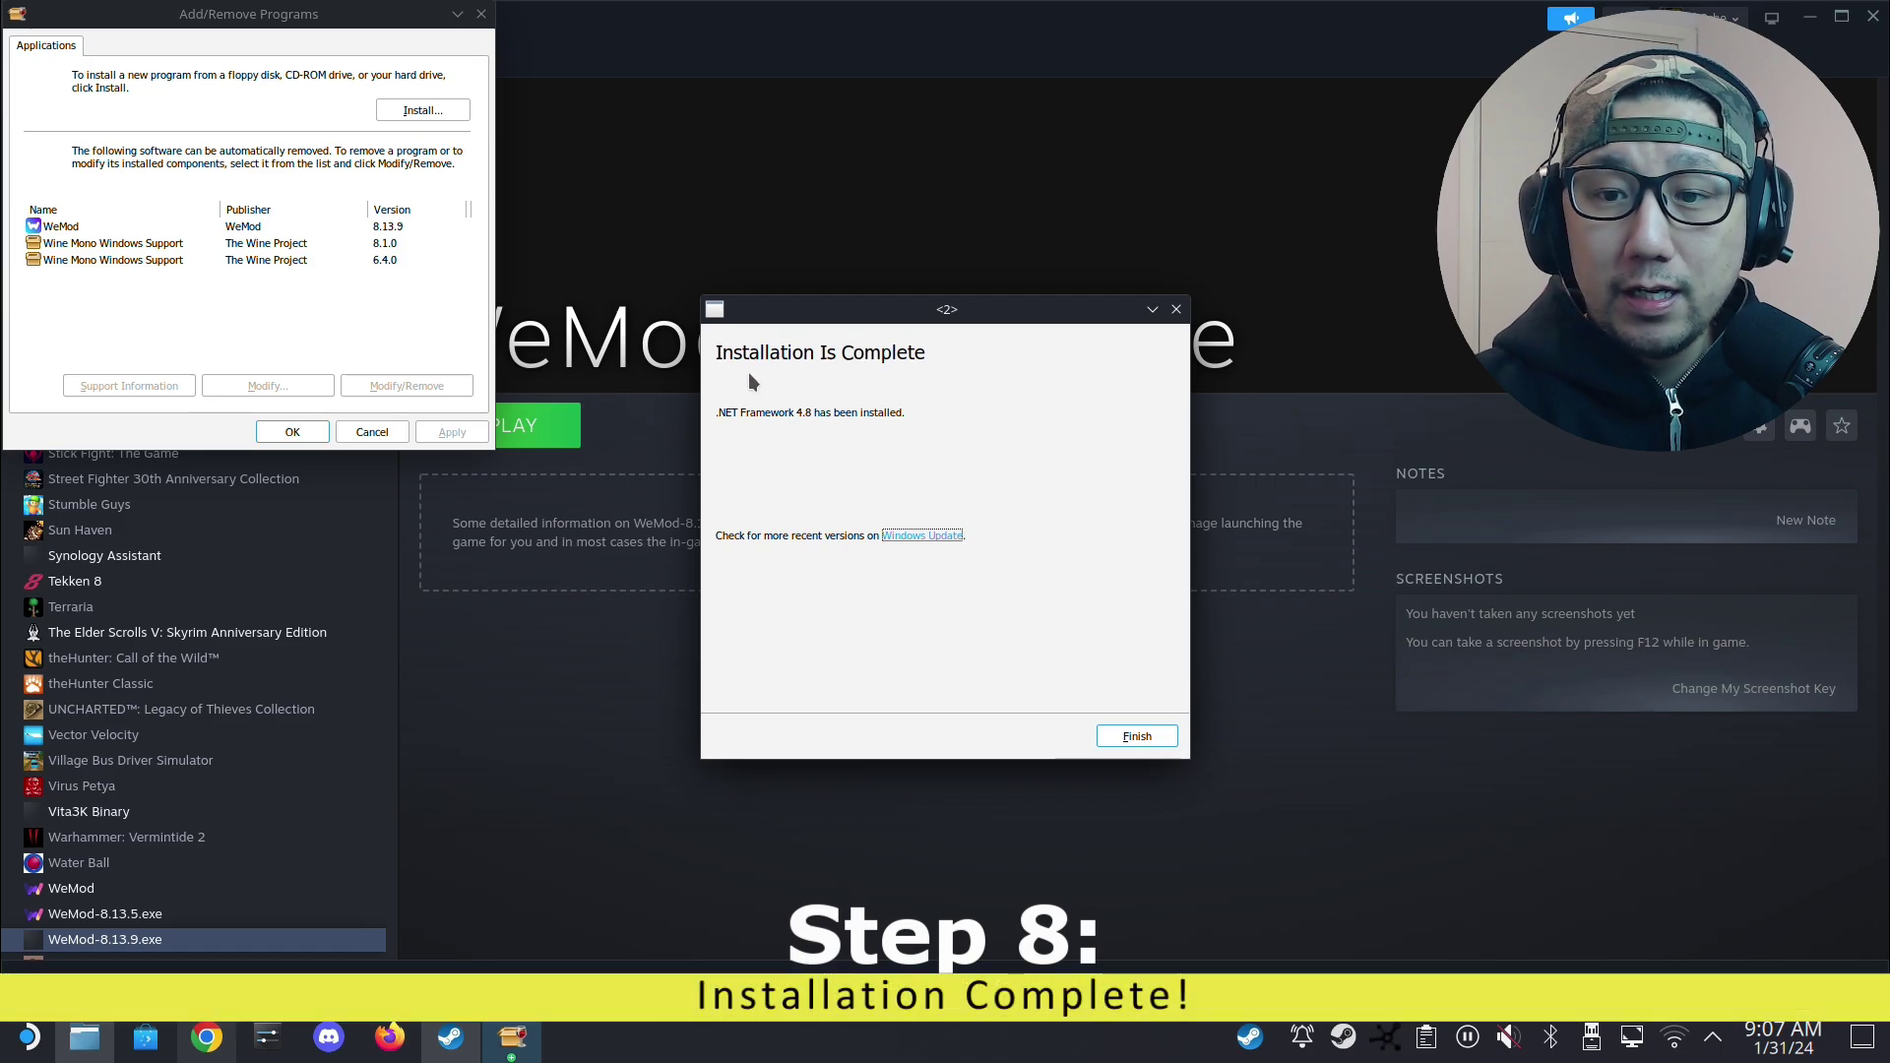
click(1137, 735)
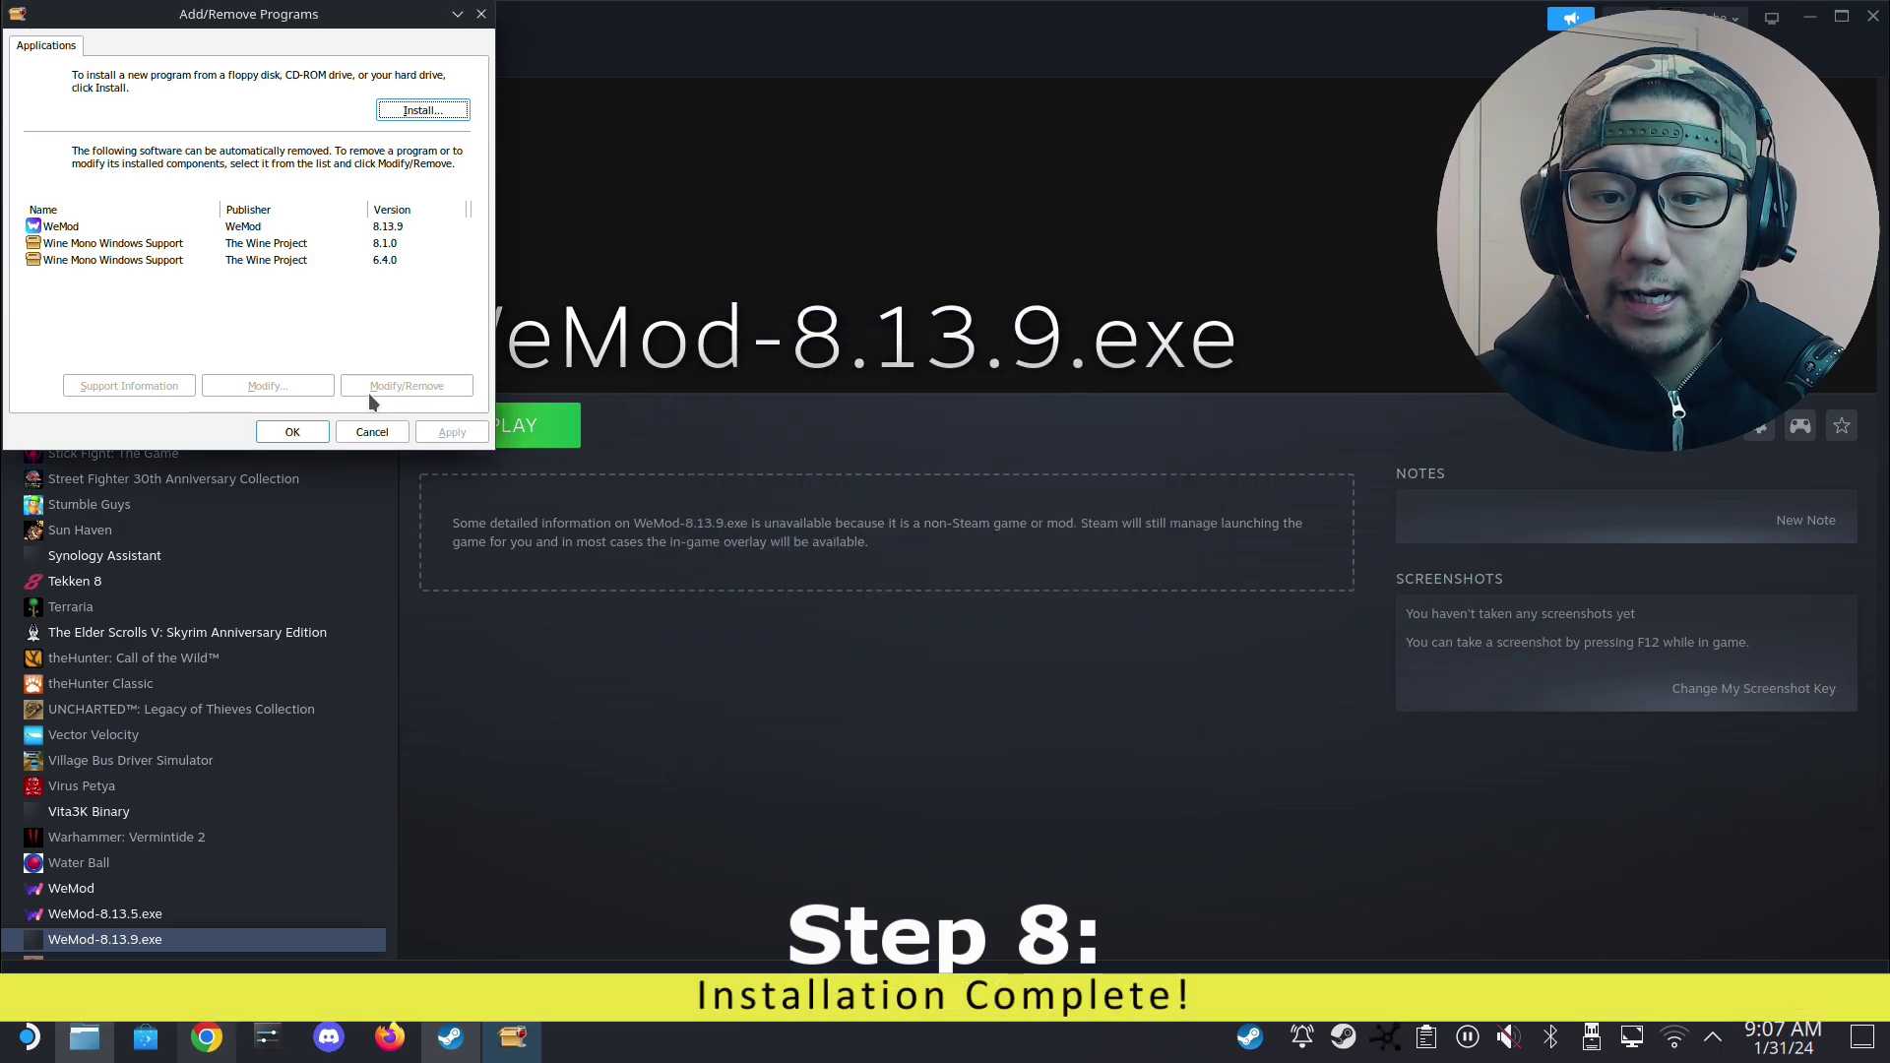
Close Add/Remove Programs and set winecfg's Windows Version to Windows 10, applying it.
click(305, 433)
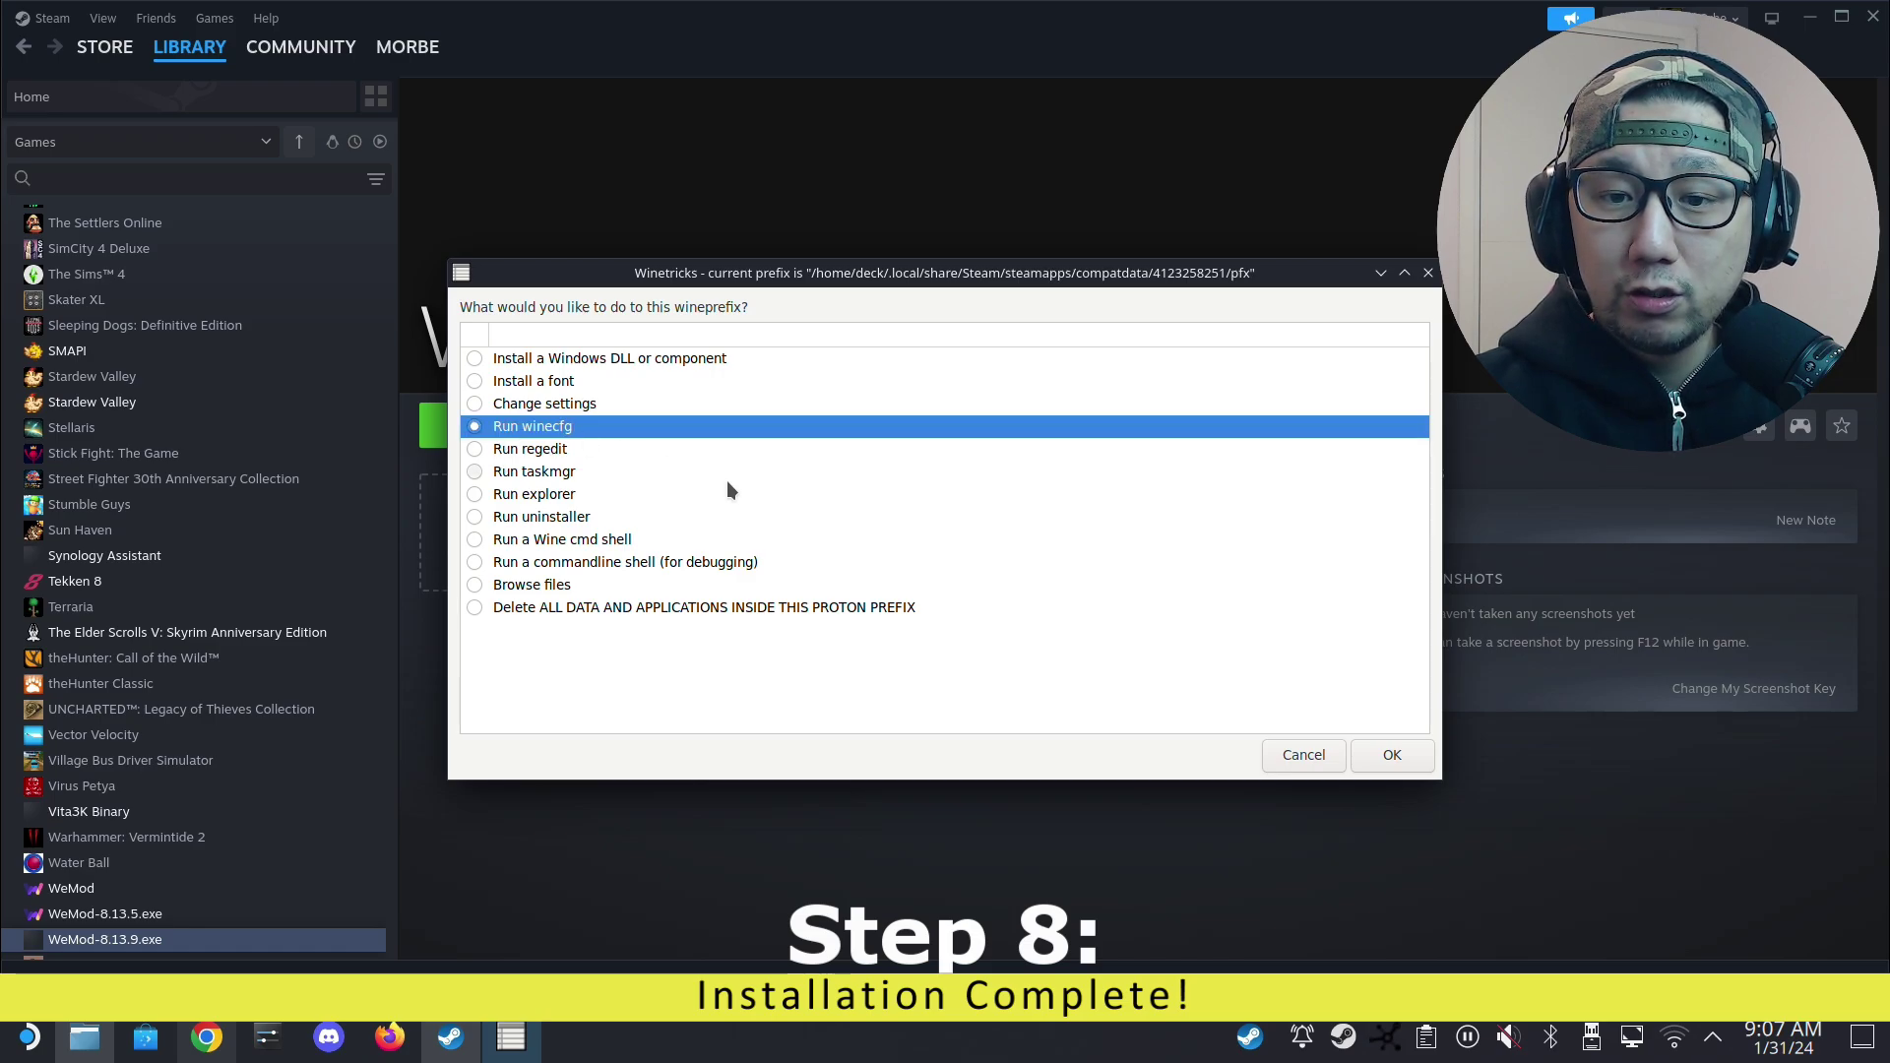
click(1422, 759)
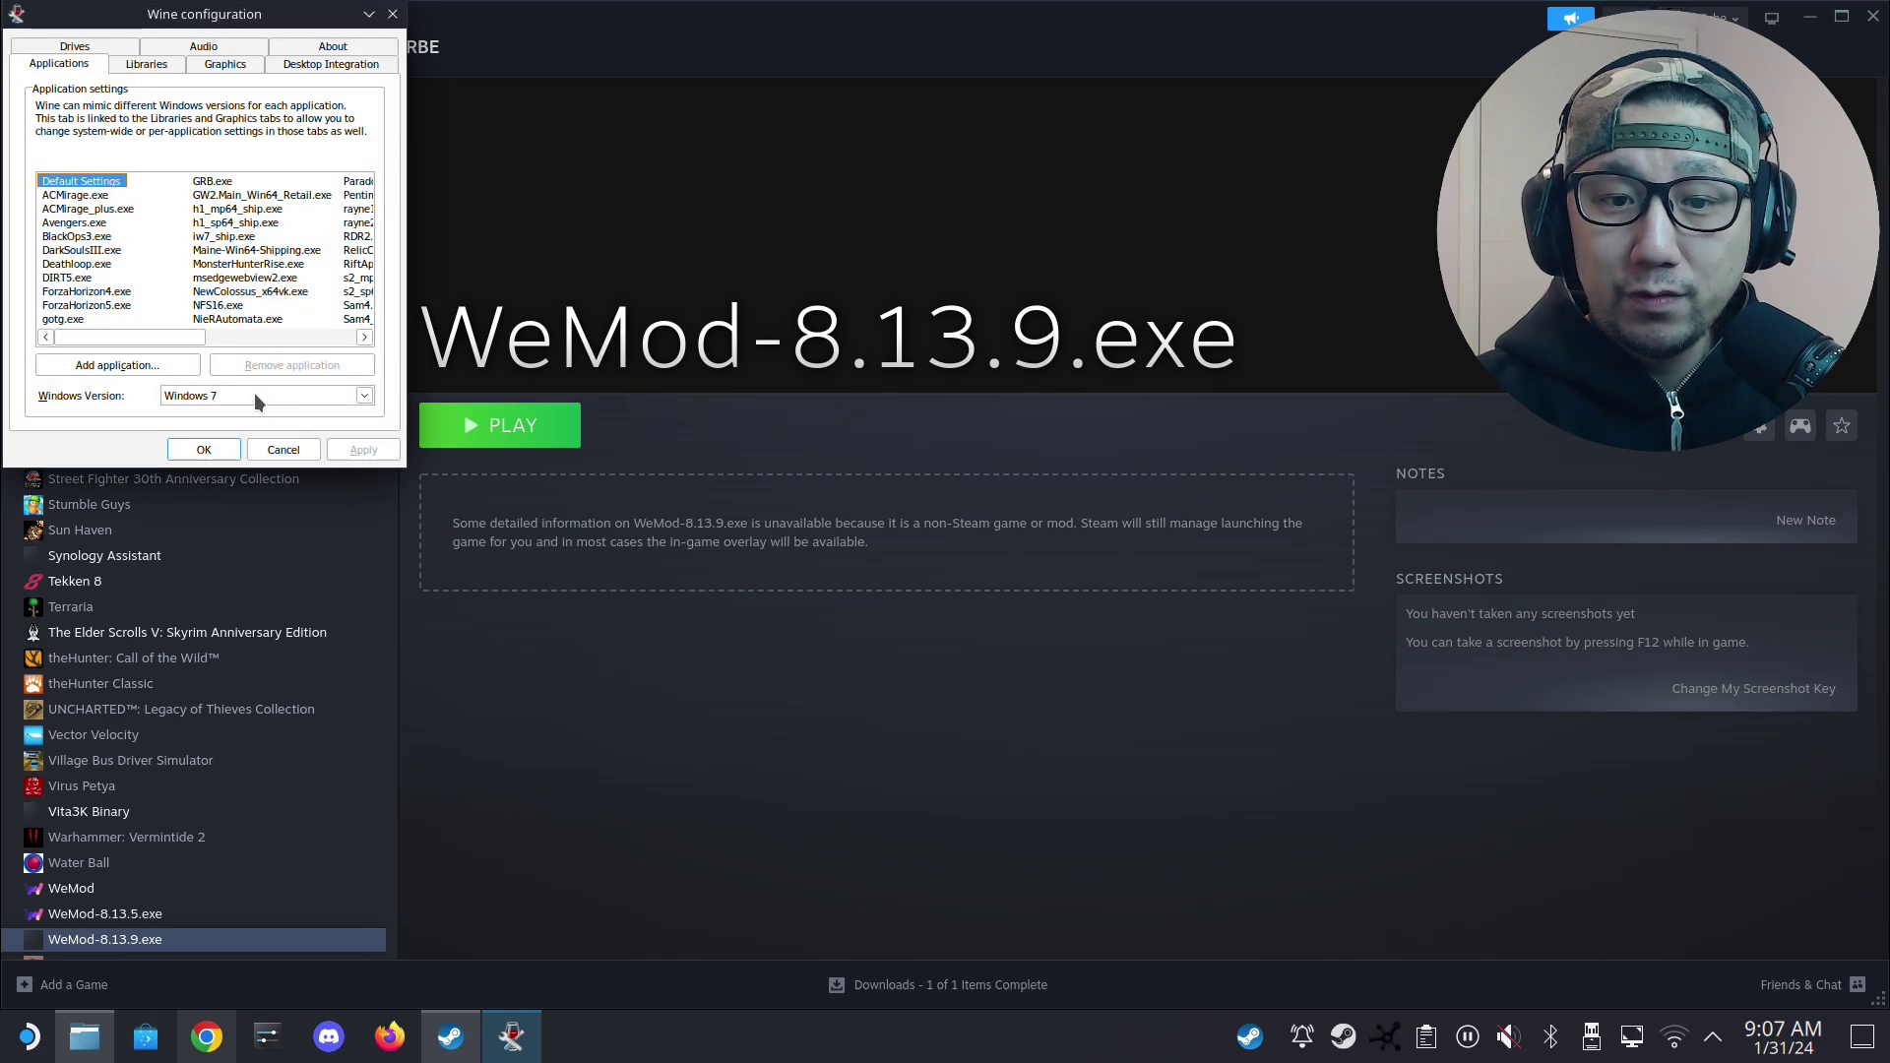
click(254, 394)
click(240, 414)
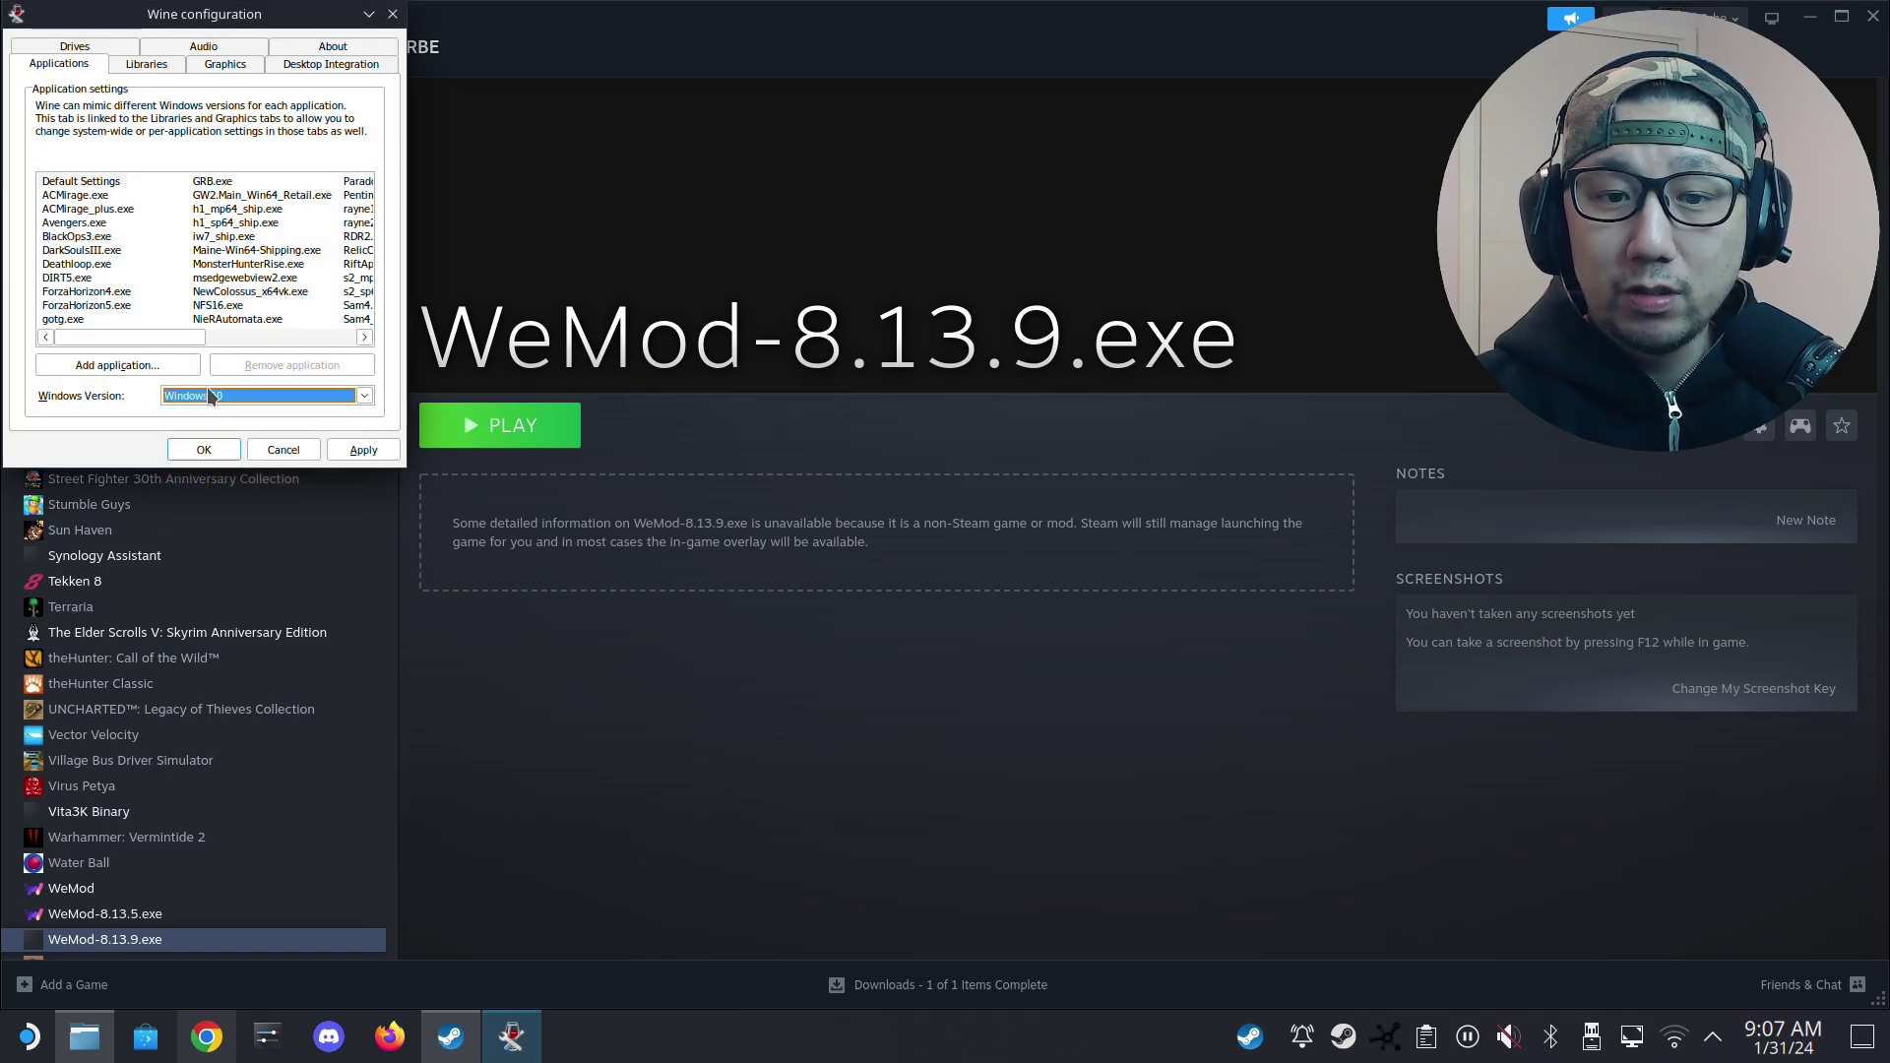
click(209, 396)
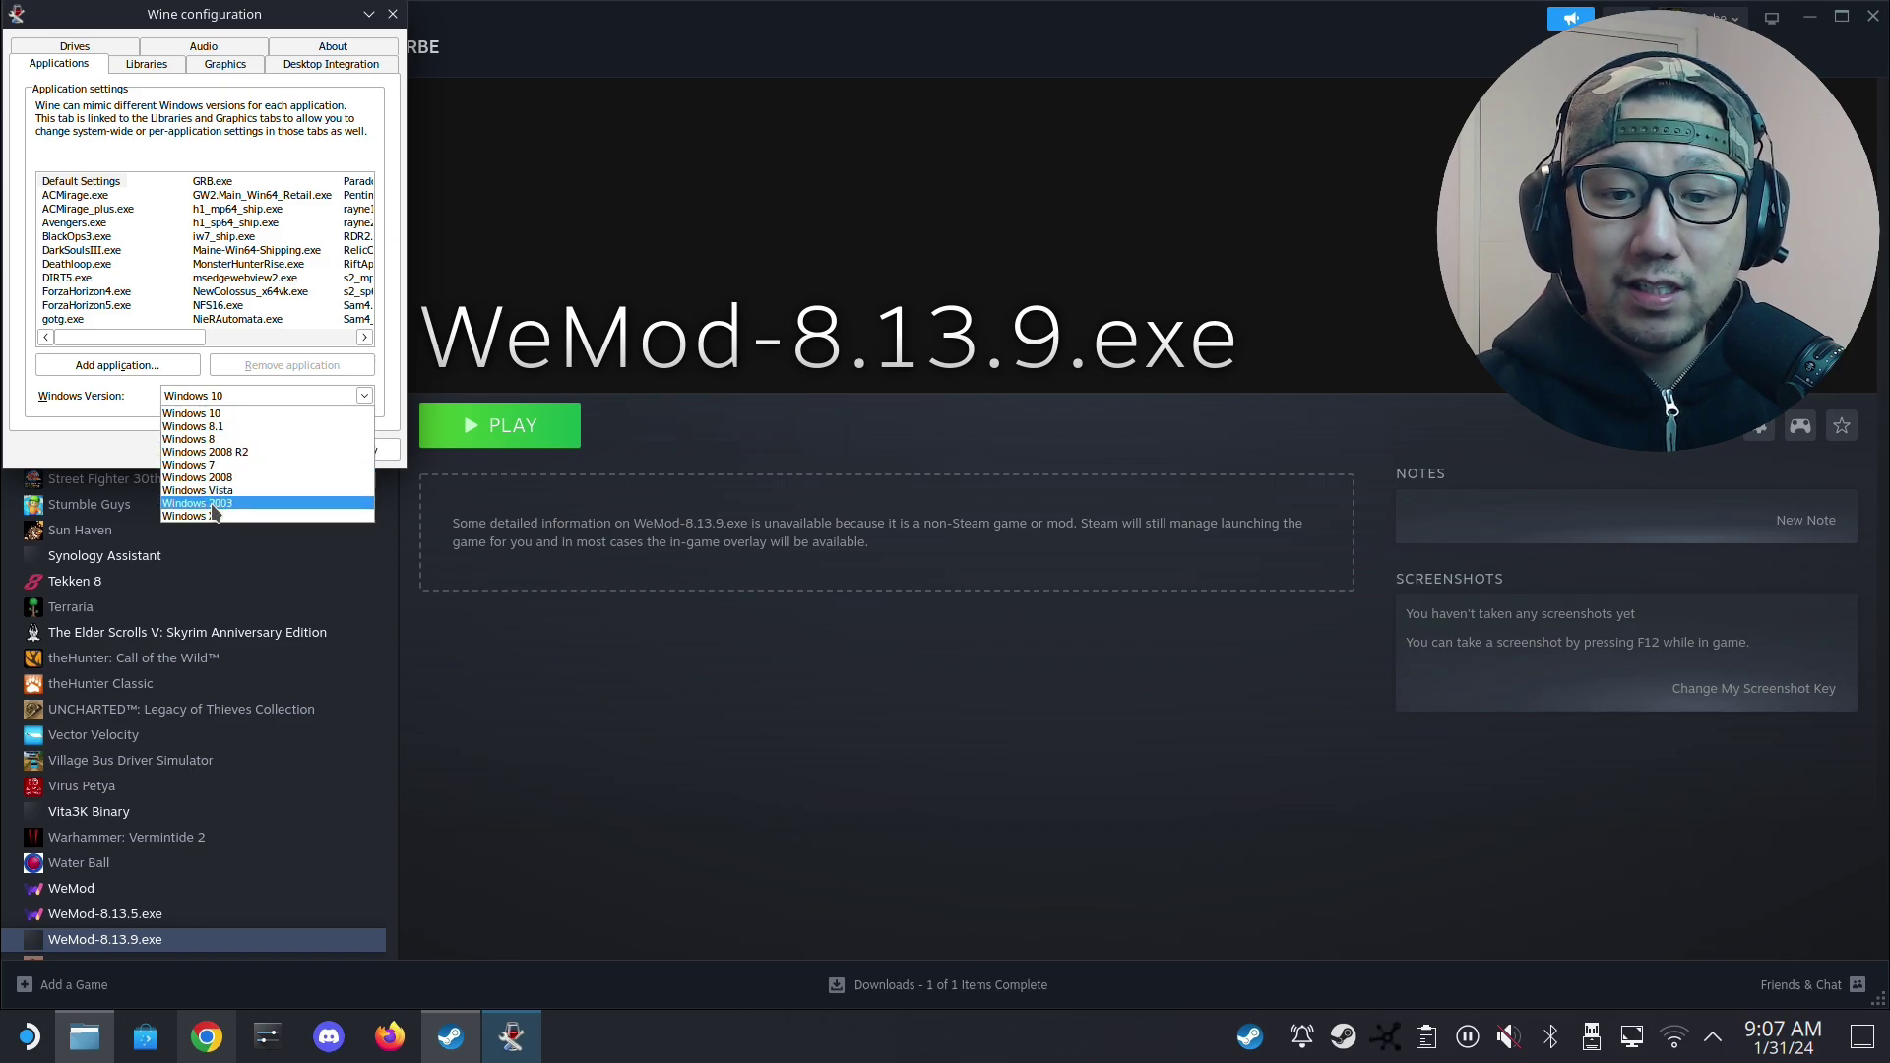
click(192, 414)
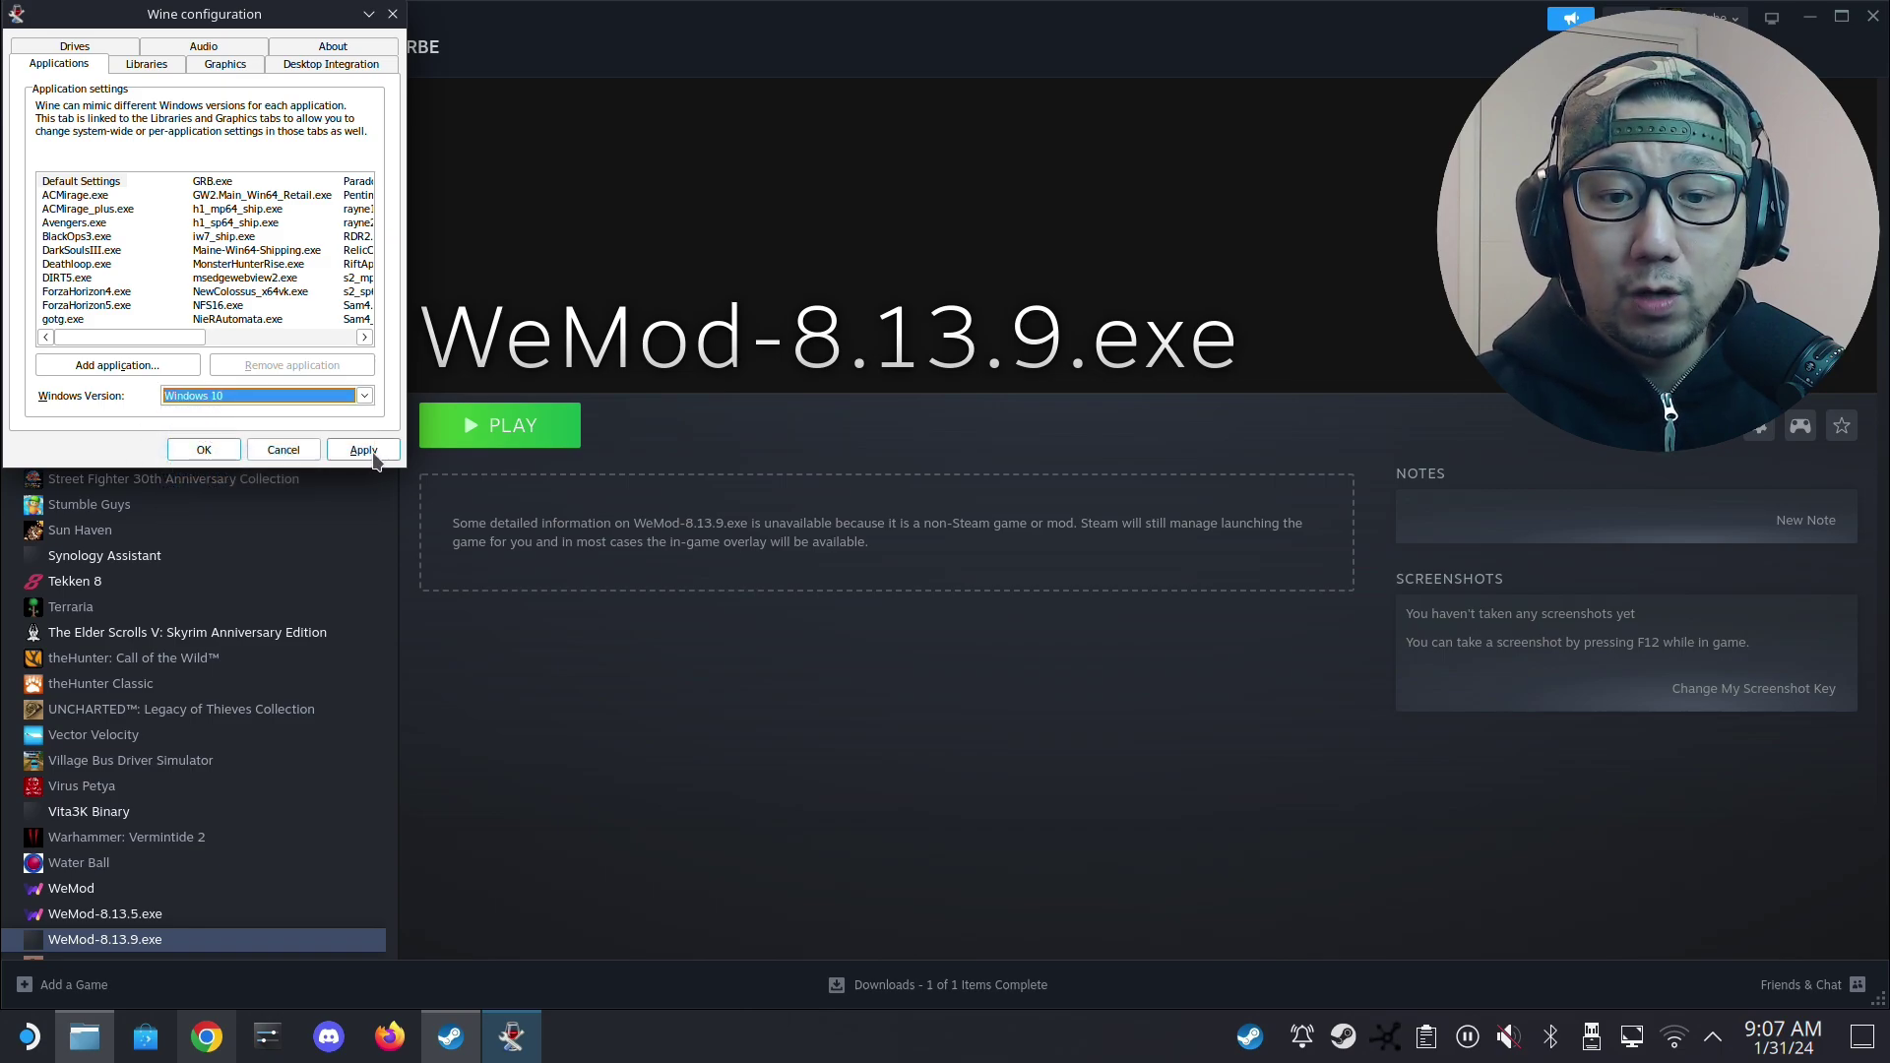
click(356, 453)
click(204, 450)
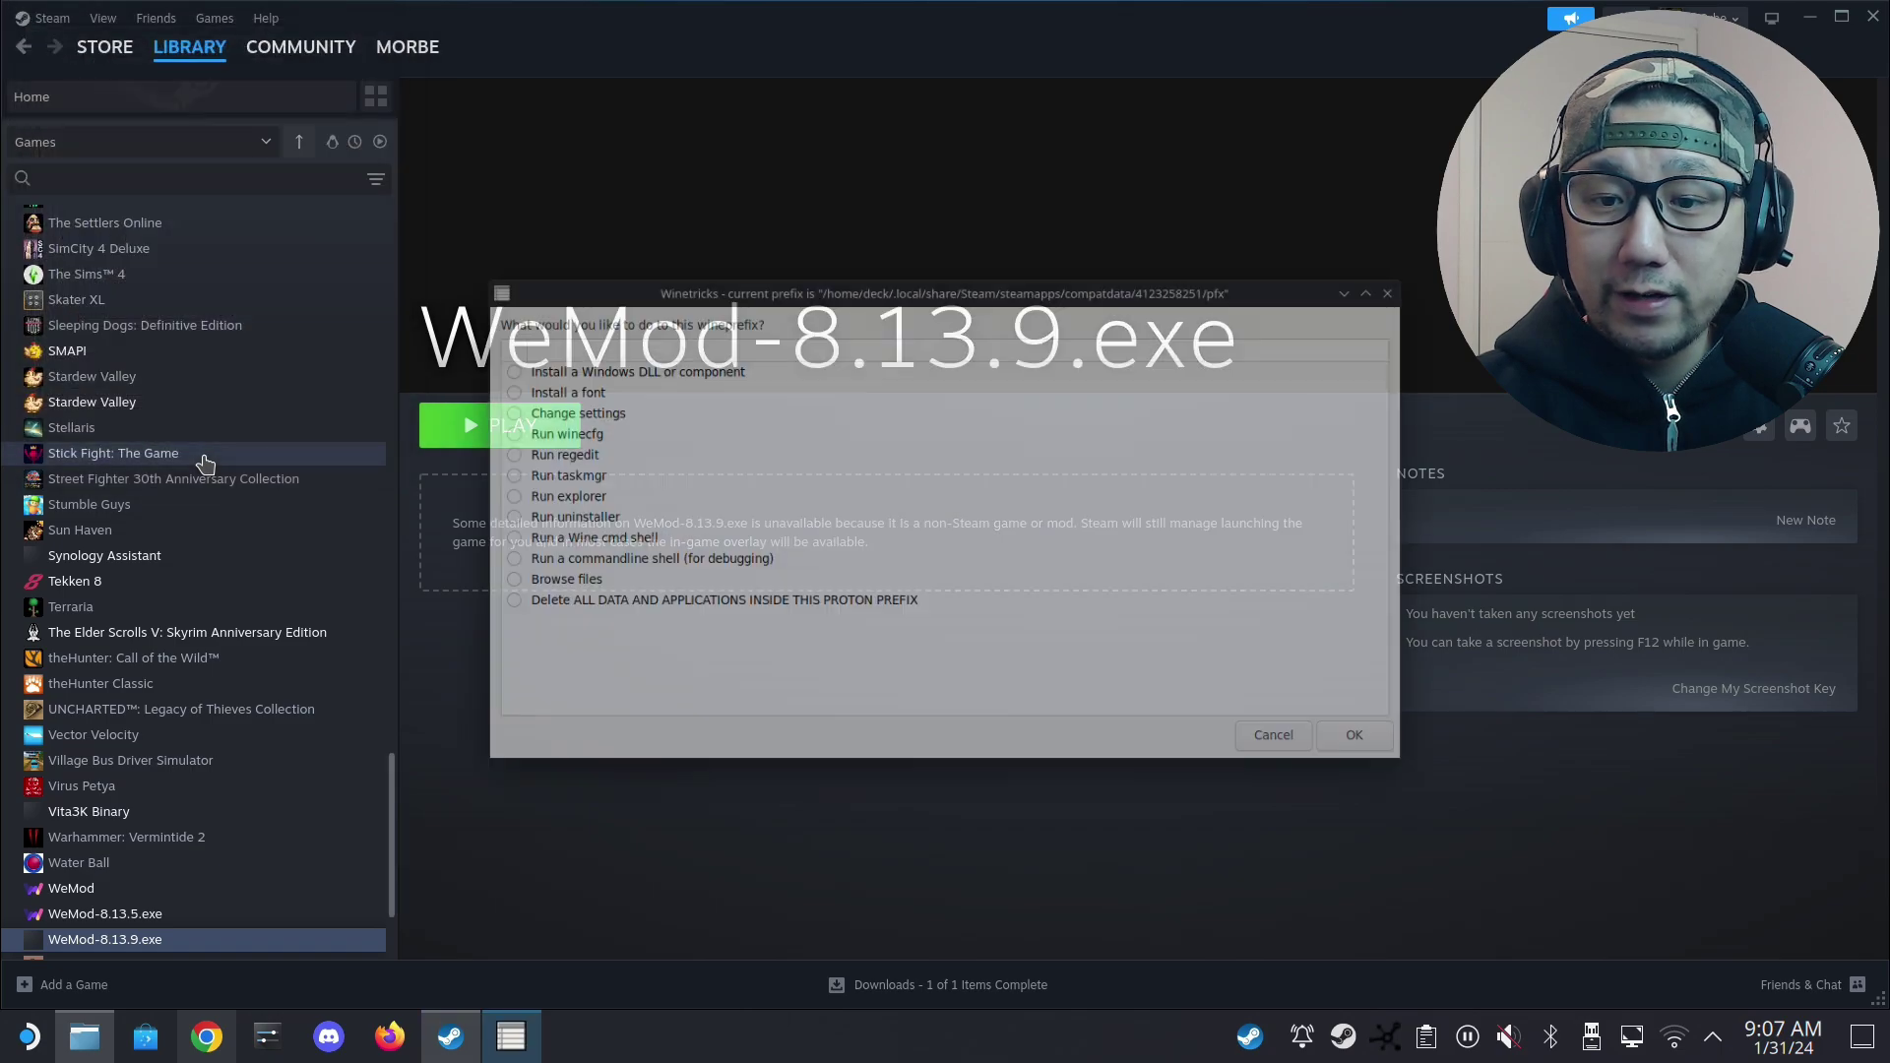
Dismiss both Winetricks dialogs and press PLAY on WeMod-8.13.9.exe in the Steam library.
click(1391, 755)
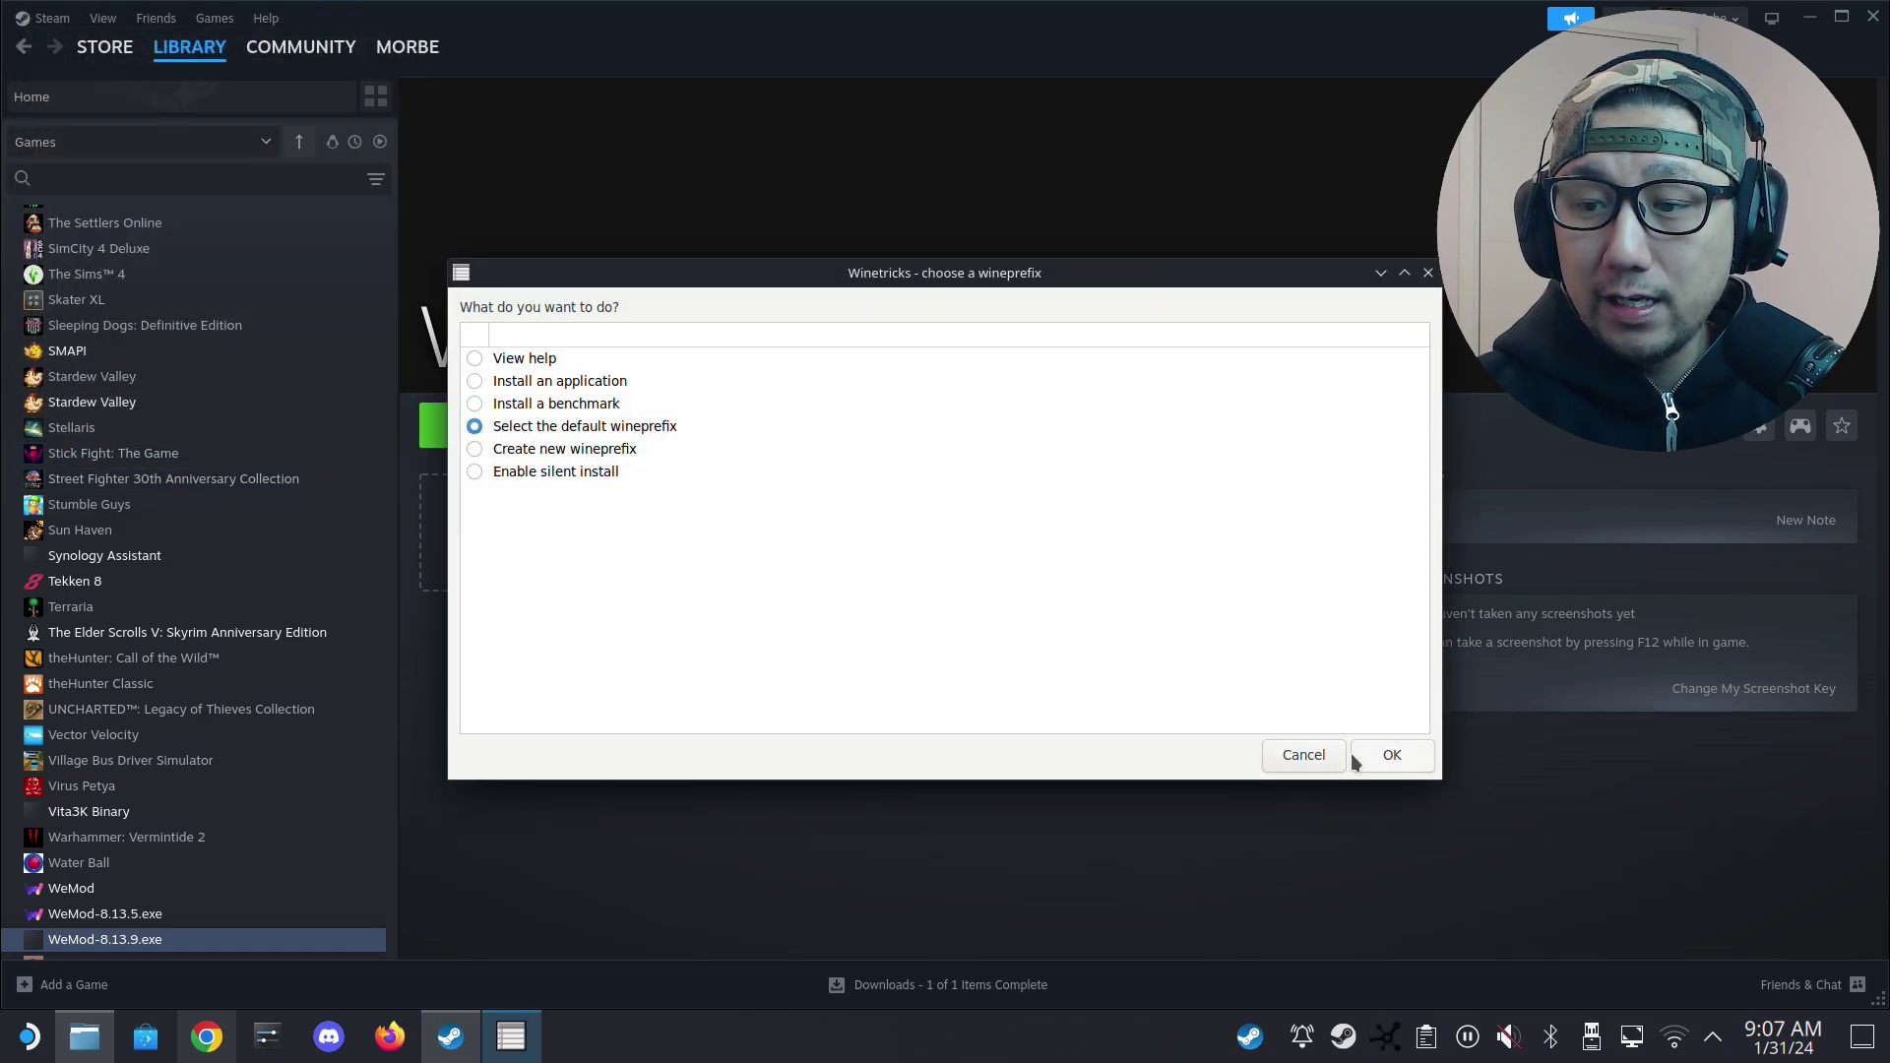
click(1369, 756)
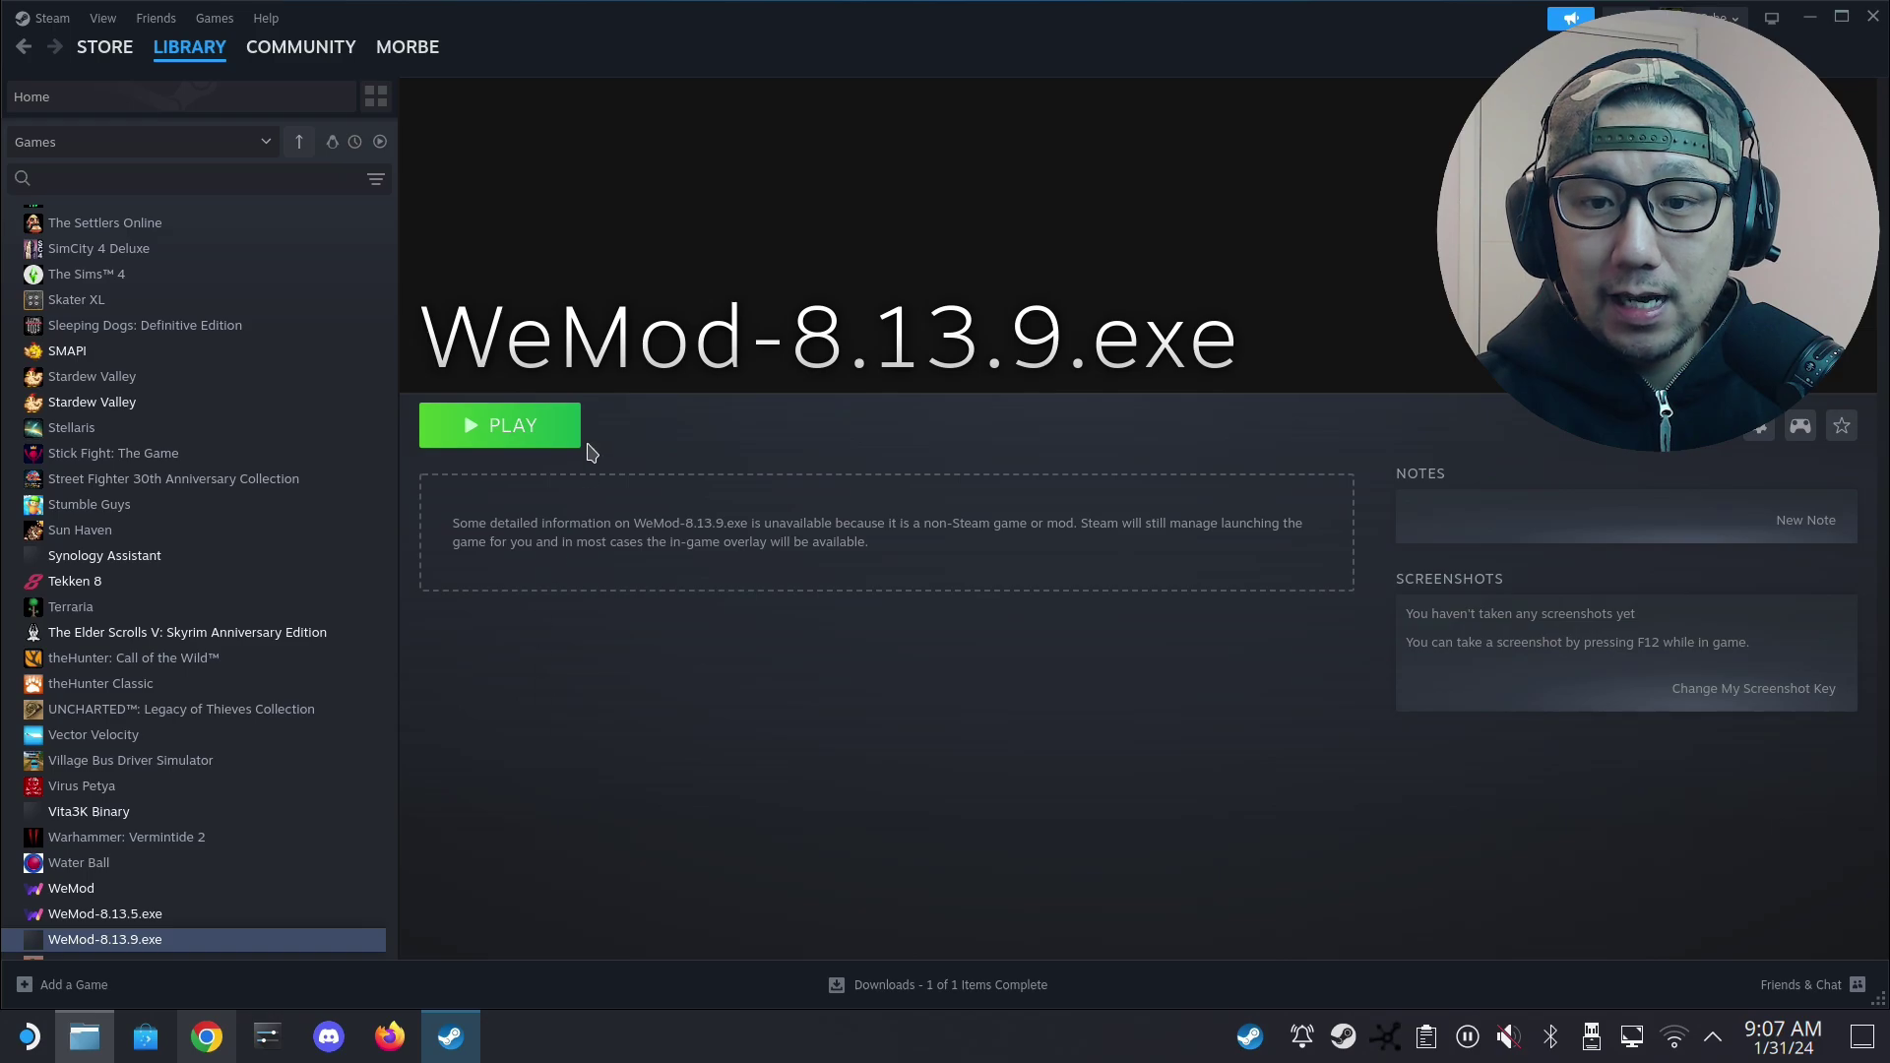
click(540, 429)
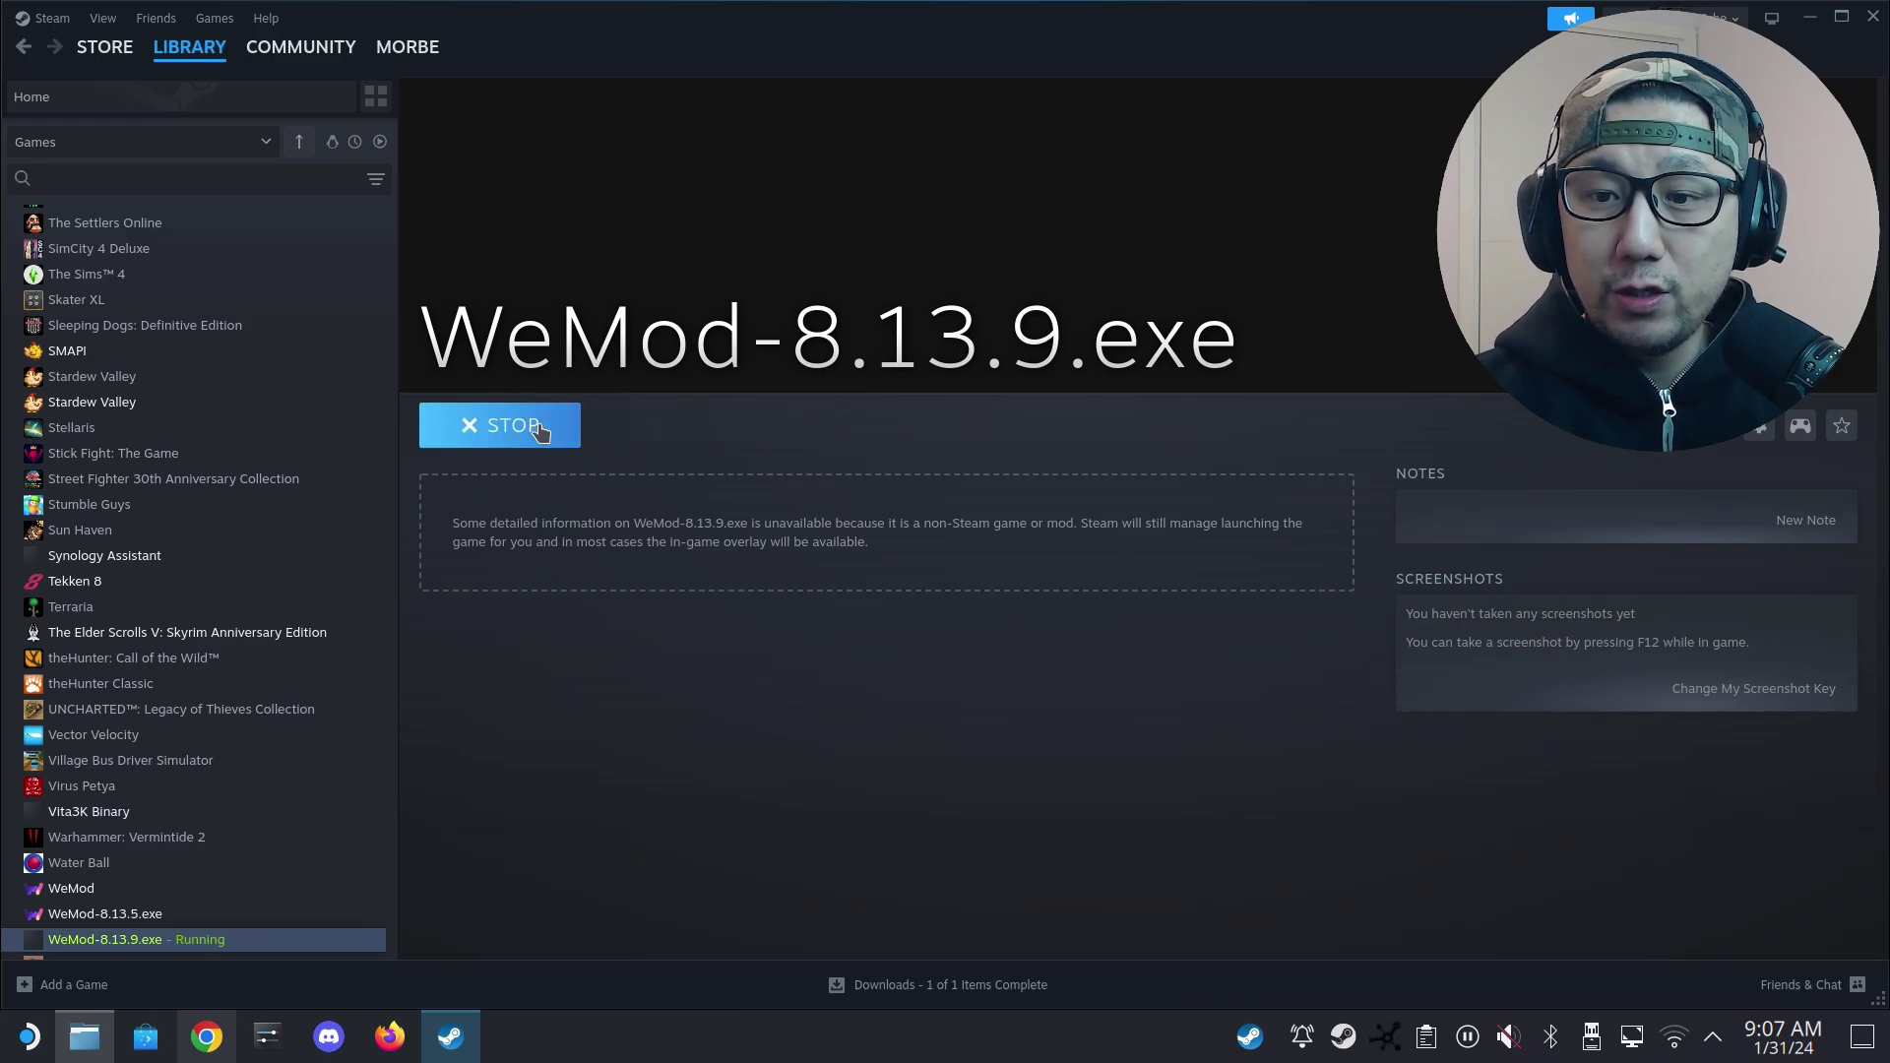